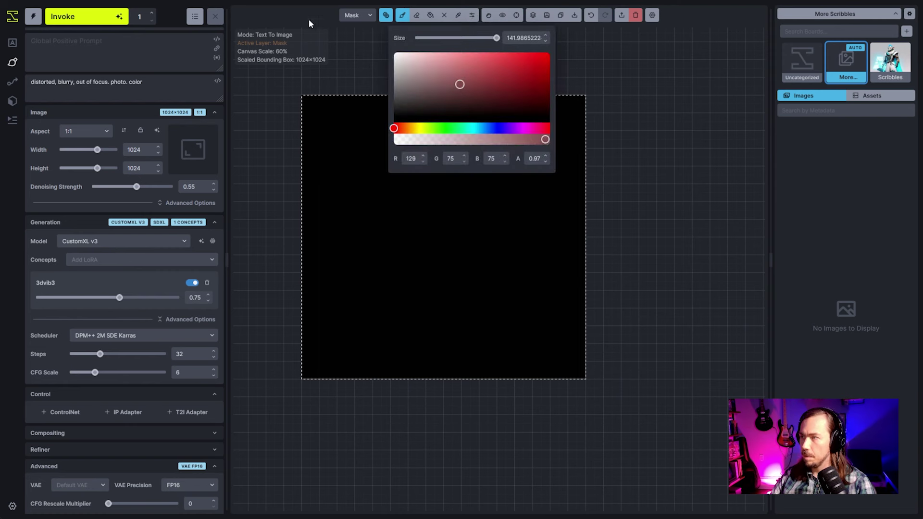
Switch to the Base layer, shrink the brush and sketch a white windmill with four blades and a tapered tower.
key(q)
key(bracketleft)
key(bracketleft)
key(bracketleft)
key(bracketleft)
key(bracketleft)
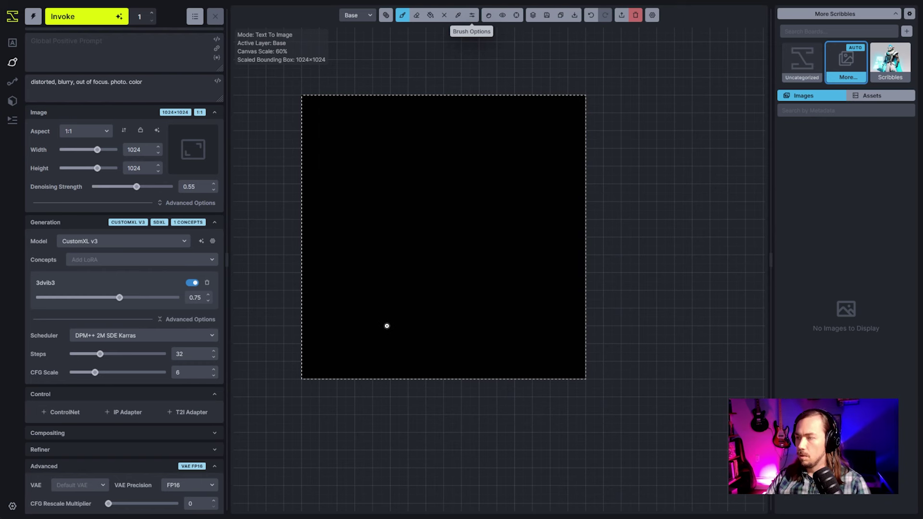
mouse_move(428, 183)
mouse_down()
mouse_move(350, 236)
mouse_move(381, 266)
mouse_move(441, 180)
mouse_move(389, 156)
mouse_move(359, 118)
mouse_move(405, 102)
mouse_move(439, 178)
mouse_move(477, 108)
mouse_move(486, 111)
mouse_move(532, 163)
mouse_move(447, 180)
mouse_move(487, 266)
mouse_move(519, 246)
mouse_move(450, 189)
mouse_up()
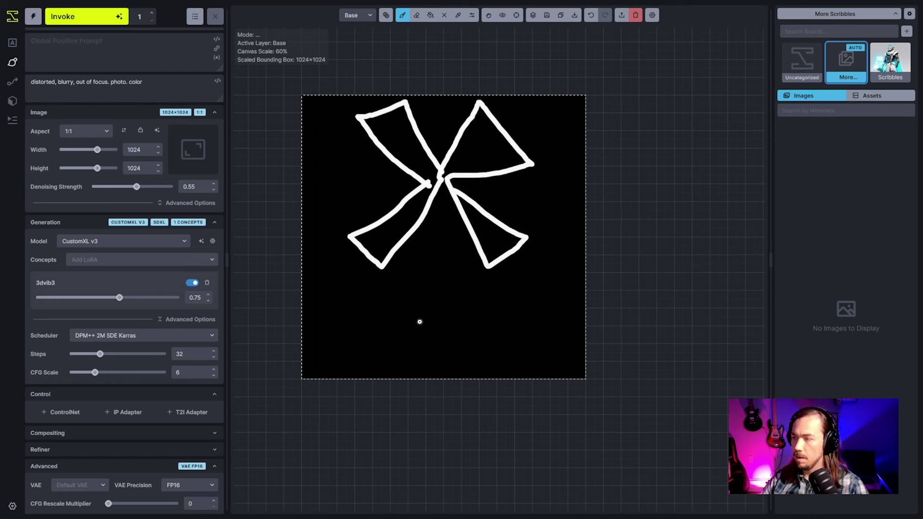
mouse_move(398, 344)
mouse_down()
mouse_move(437, 342)
mouse_move(407, 344)
mouse_move(413, 271)
mouse_move(426, 248)
mouse_up()
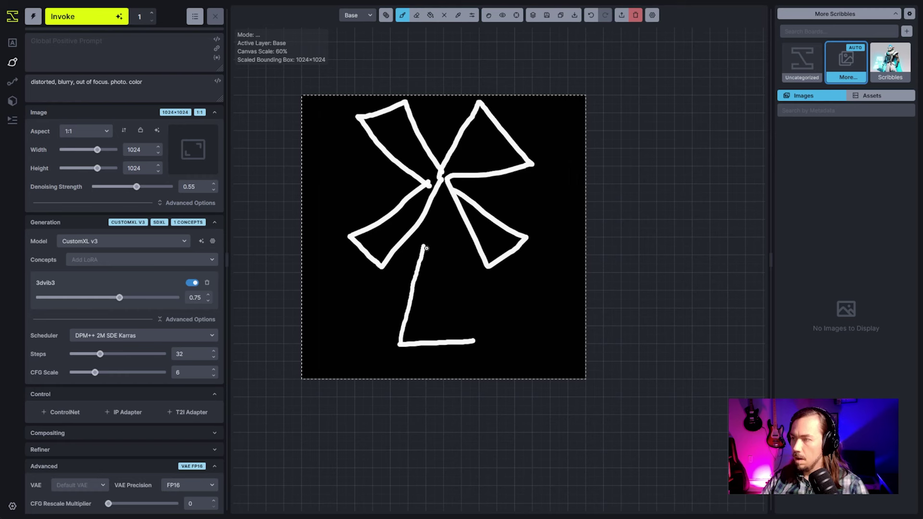
drag(473, 339, 454, 220)
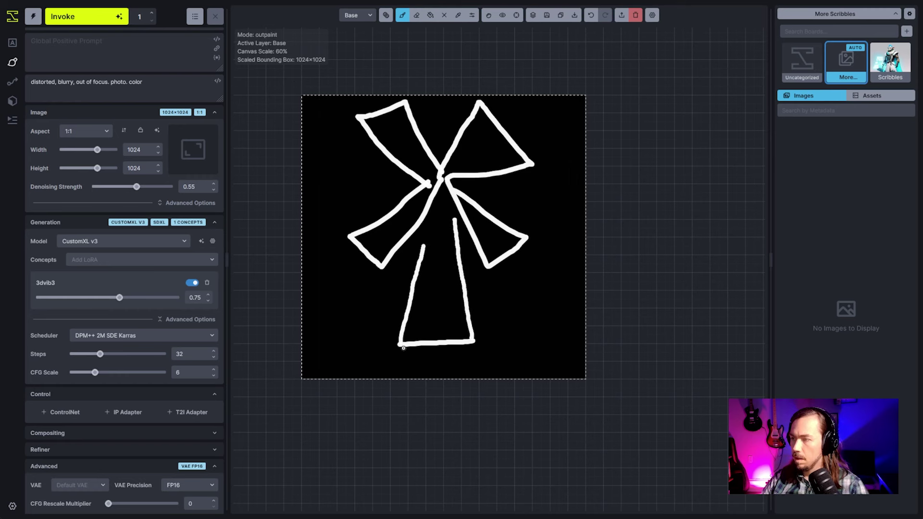
Draw a ground line and mountain outlines on both sides of the tower, and save the sketch to the gallery.
drag(401, 342, 298, 340)
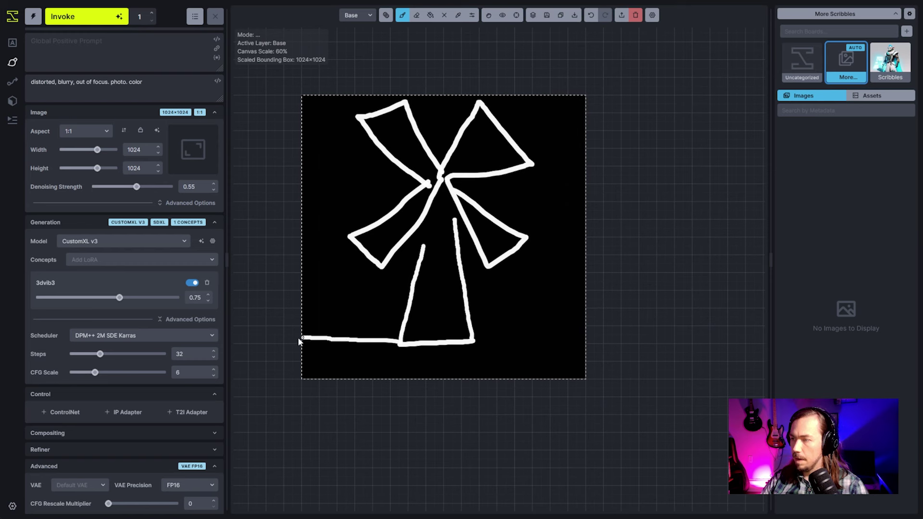
mouse_move(473, 327)
mouse_down()
mouse_move(500, 321)
mouse_move(524, 298)
mouse_move(538, 308)
mouse_move(552, 286)
mouse_move(565, 301)
mouse_move(580, 285)
mouse_move(515, 339)
mouse_move(587, 340)
mouse_up()
drag(401, 325, 350, 340)
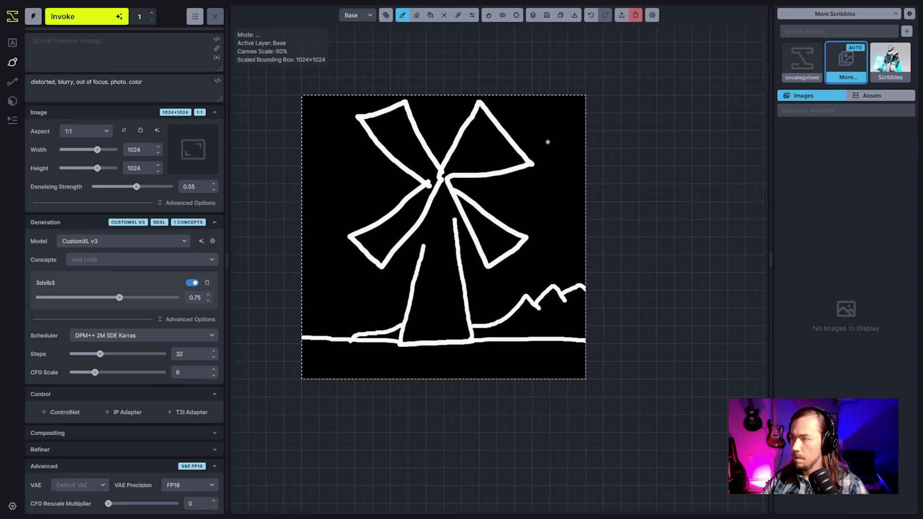
click(548, 16)
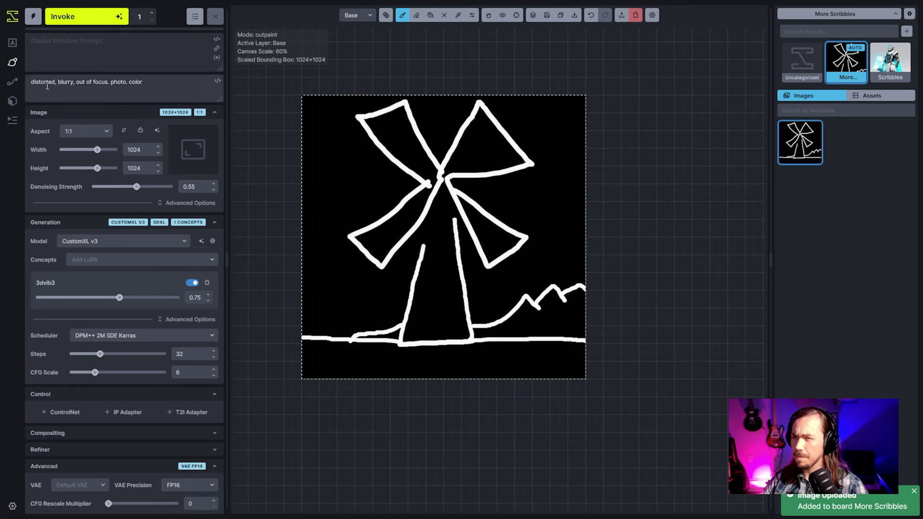
Add a Global Control Adapter layer in the control layers workspace and set its model to controlnet-scribble-sdxl-1.0.
click(13, 42)
click(99, 114)
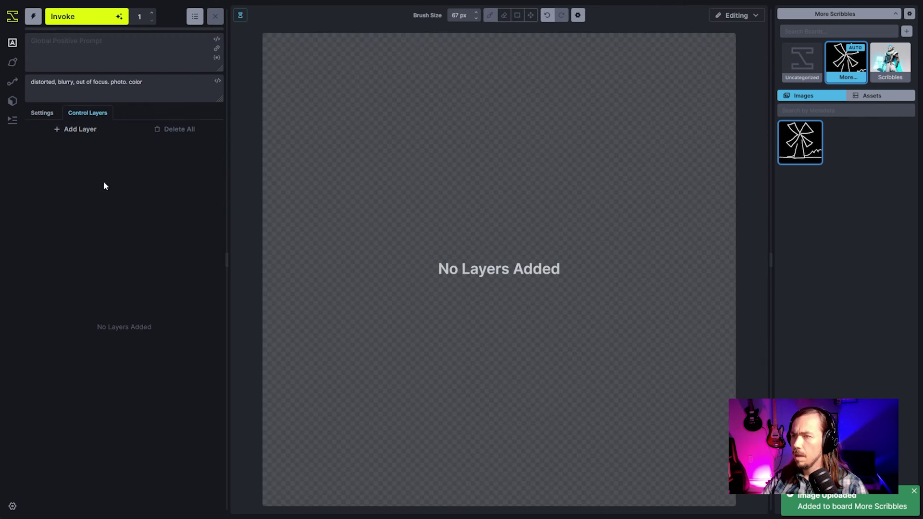
click(80, 129)
click(113, 163)
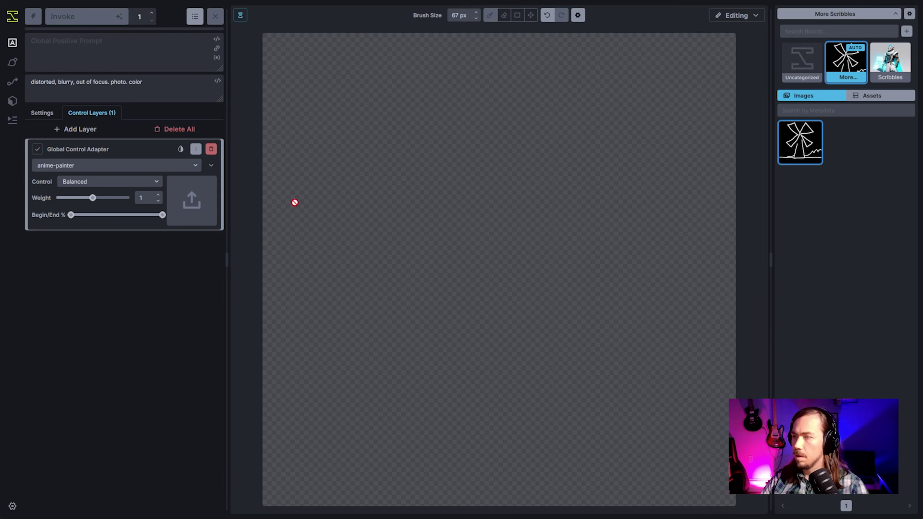
click(120, 166)
click(100, 251)
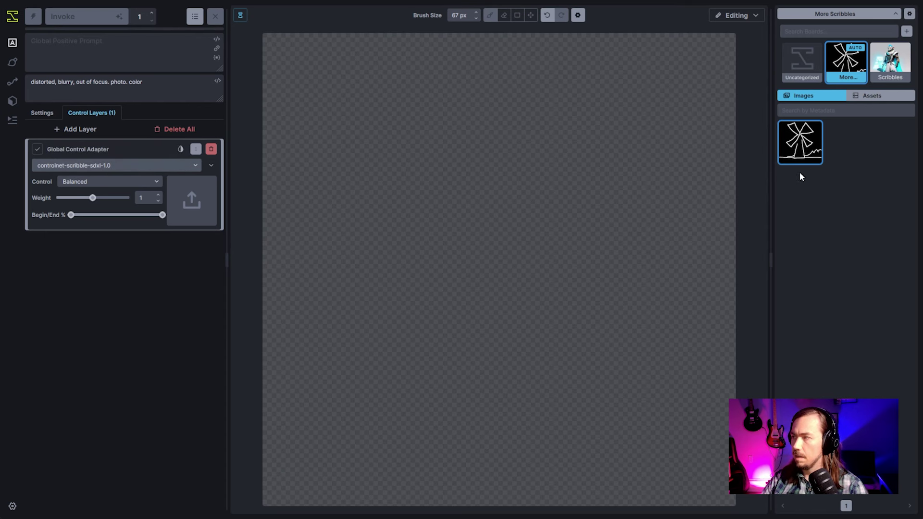
Use the windmill sketch from the gallery as the adapter's control image and clear its processor.
mouse_move(809, 149)
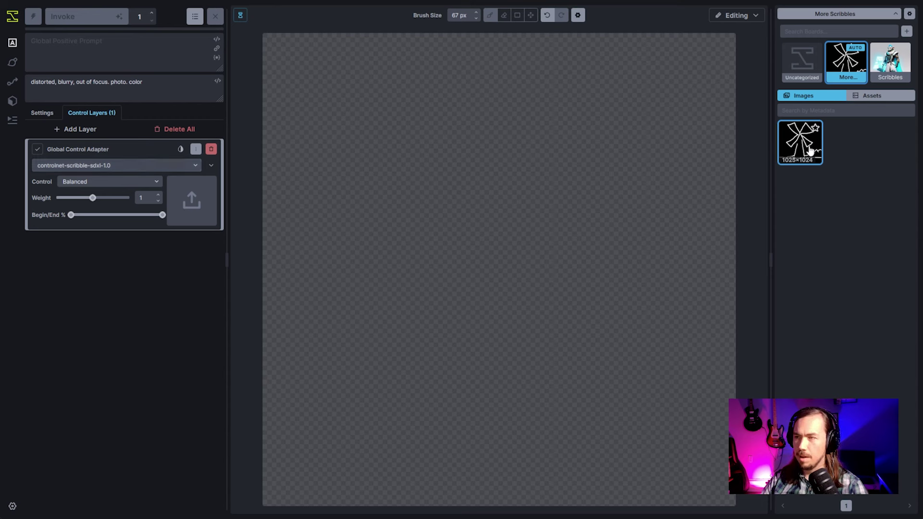
right_click(809, 151)
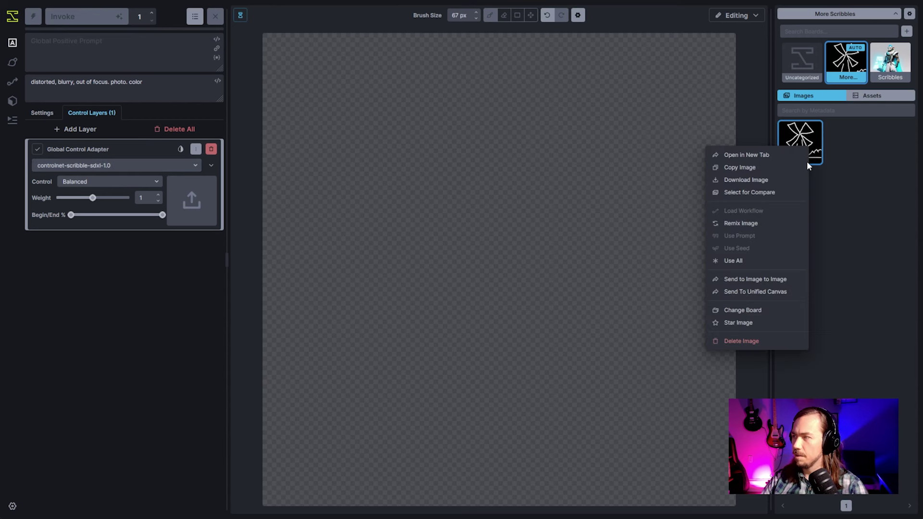
click(758, 167)
mouse_move(795, 149)
mouse_down()
mouse_move(237, 248)
mouse_move(193, 201)
mouse_up()
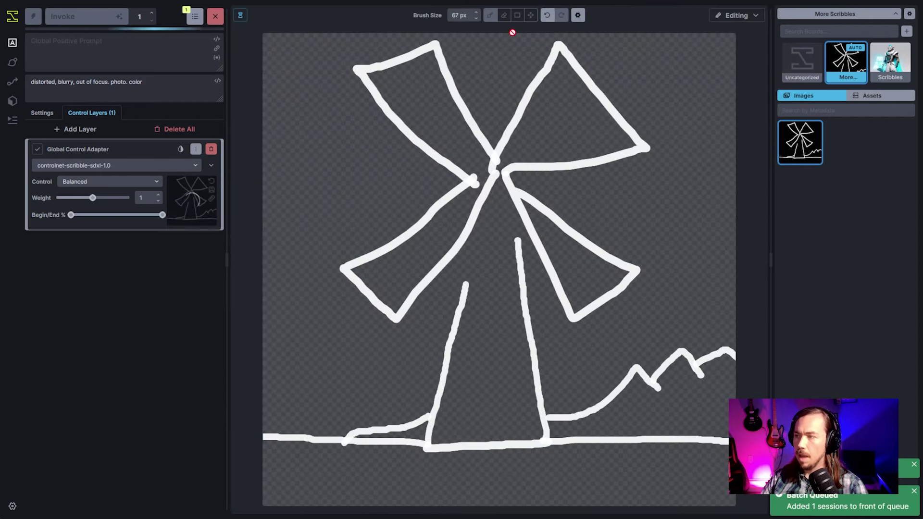
click(211, 165)
click(211, 240)
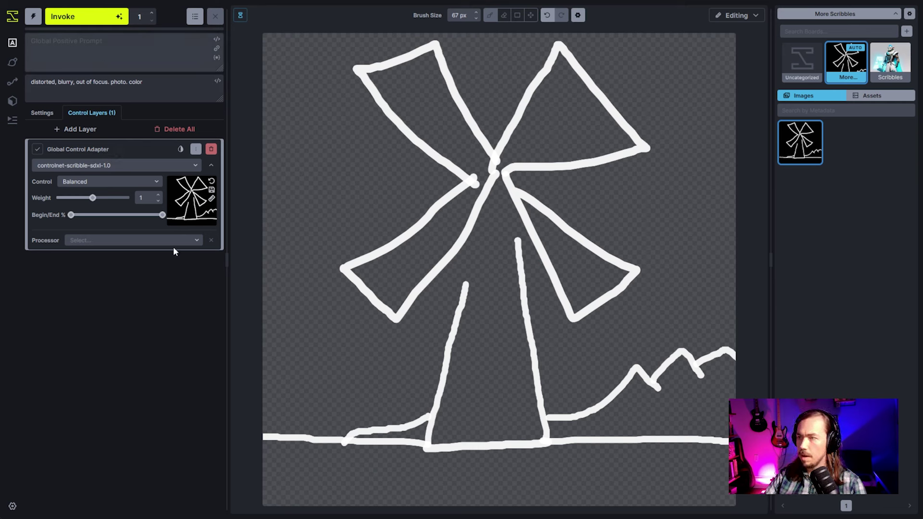
click(210, 167)
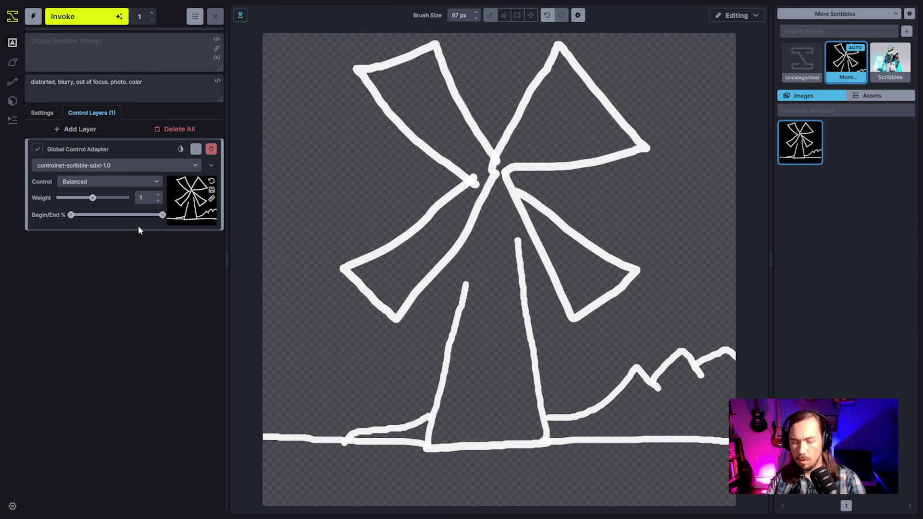
Enter the positive prompt "an animated cartoon windmill, sunset, dynamic lighting, 3dVib3 style, mountains in the background".
text(a)
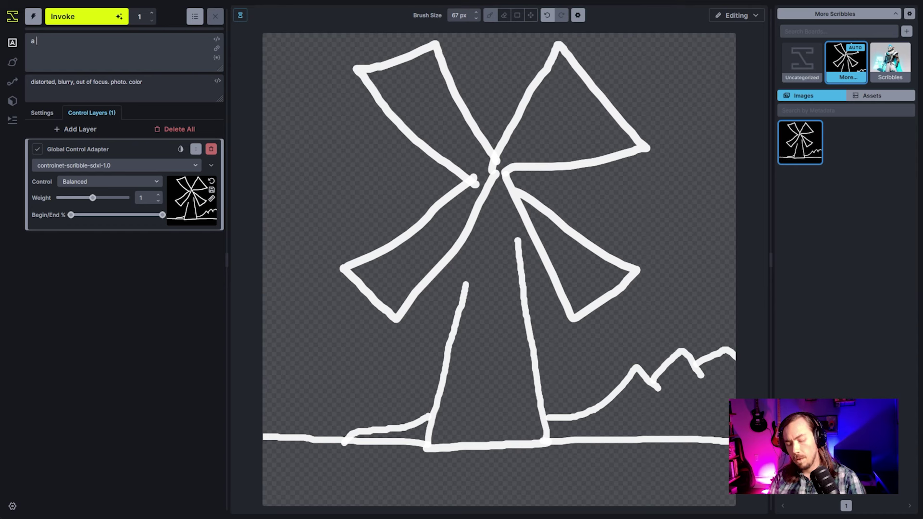
text(n animated car)
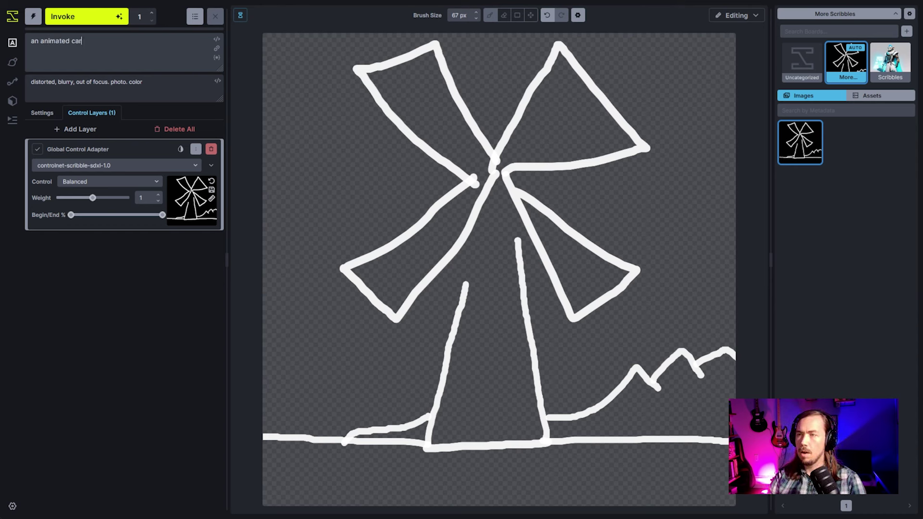
text(toon w)
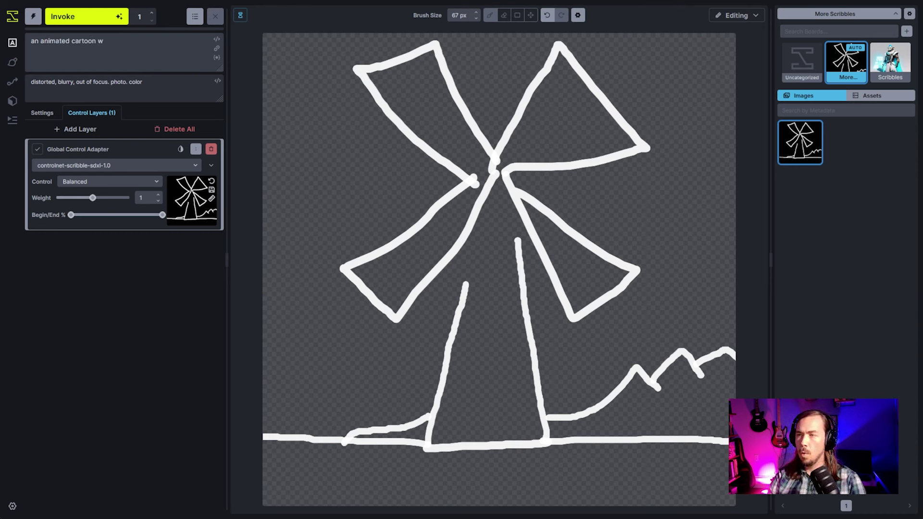
text(indmill,)
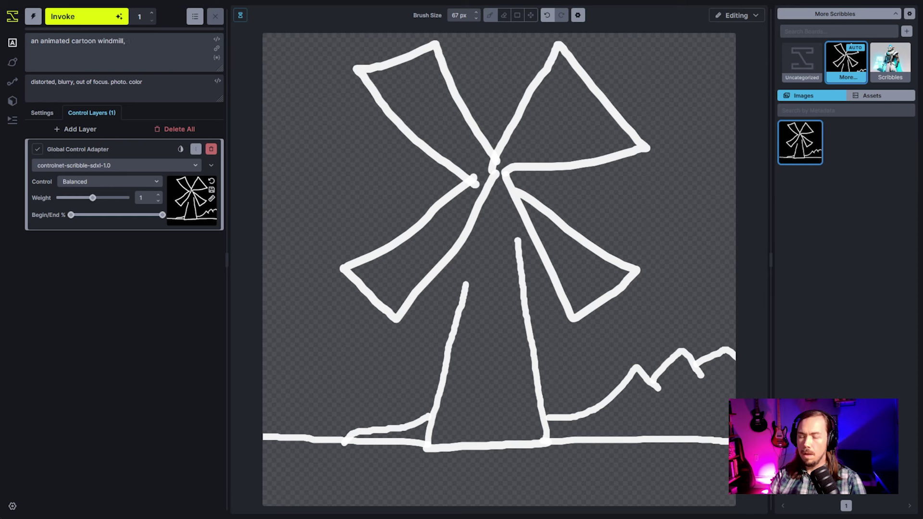
text( sunset)
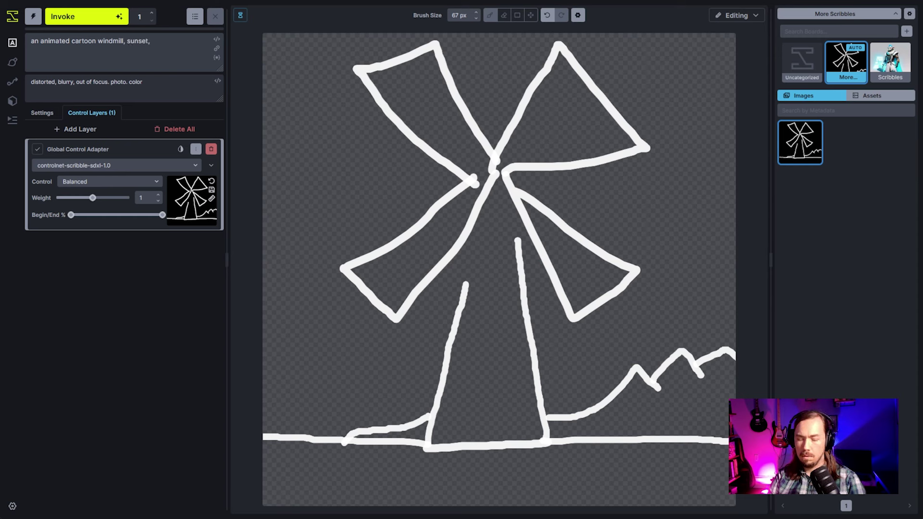
text(, dynamic lighting,)
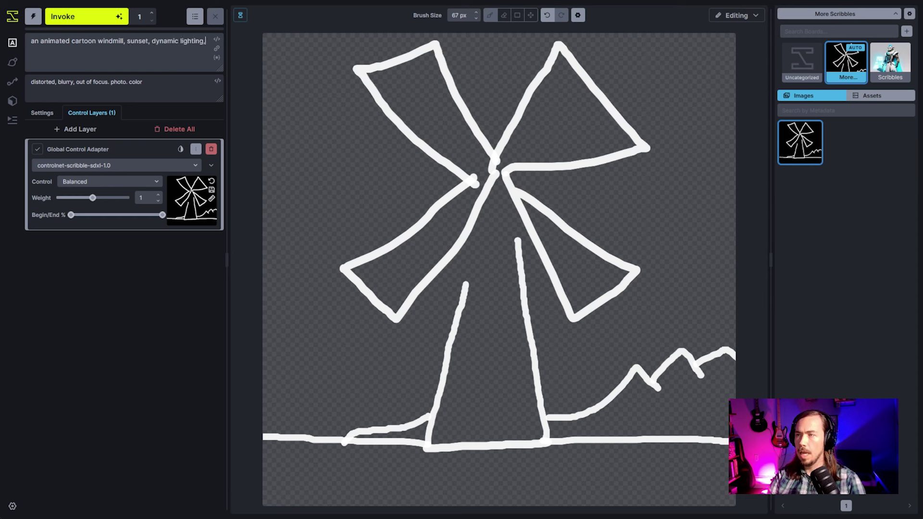
text( 3dVib3)
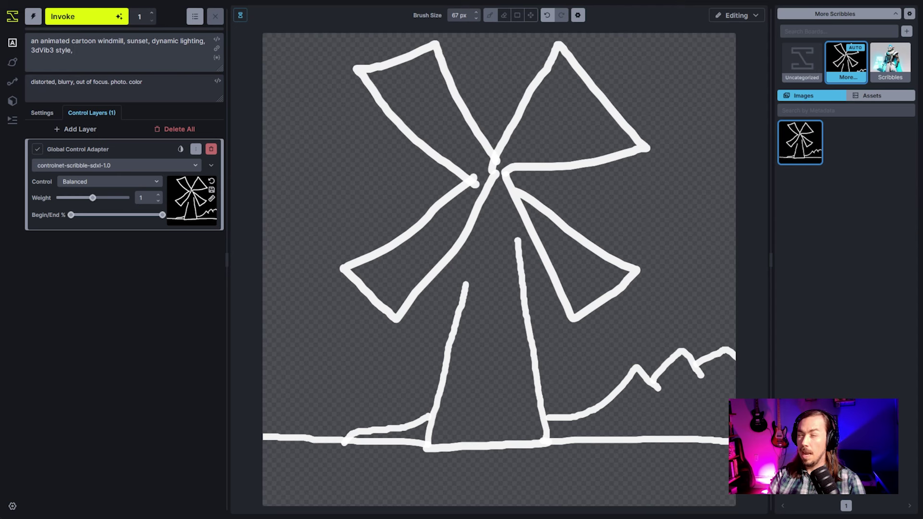
text(style, moun)
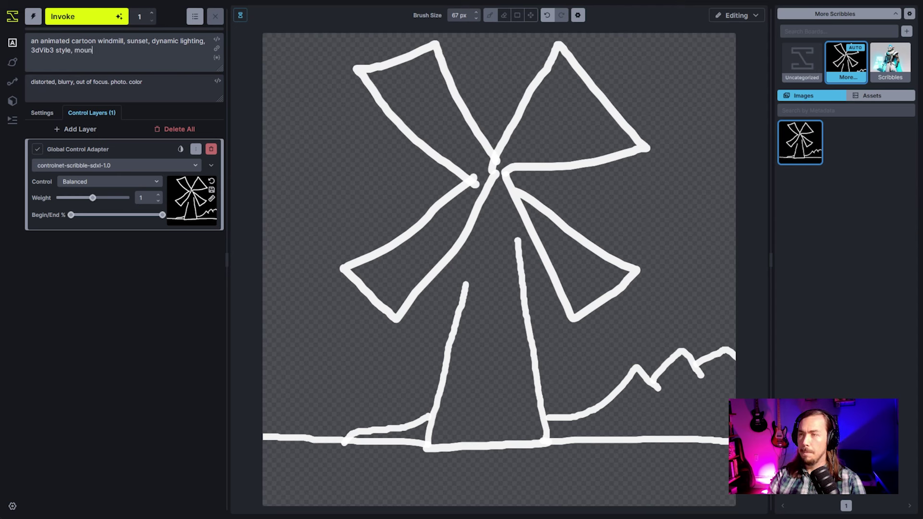
text(tains in theb ackground)
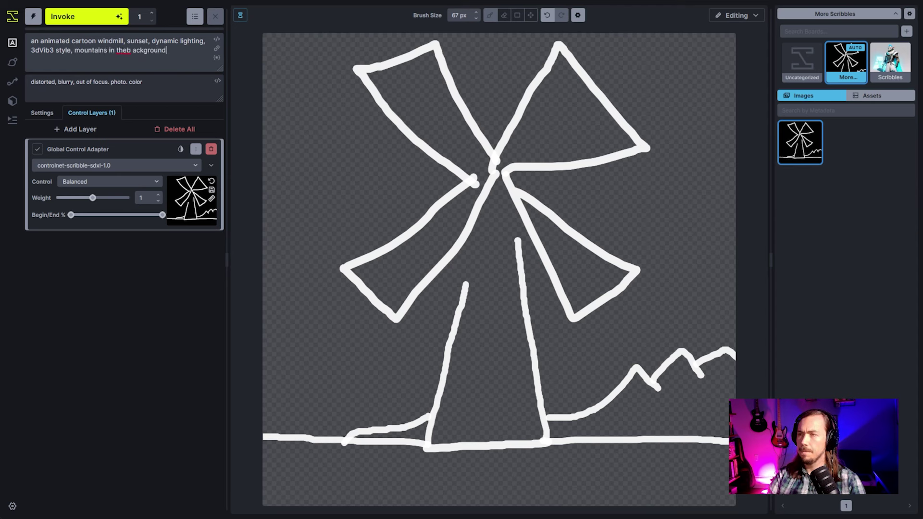
click(132, 50)
key(BackSpace)
key(Left)
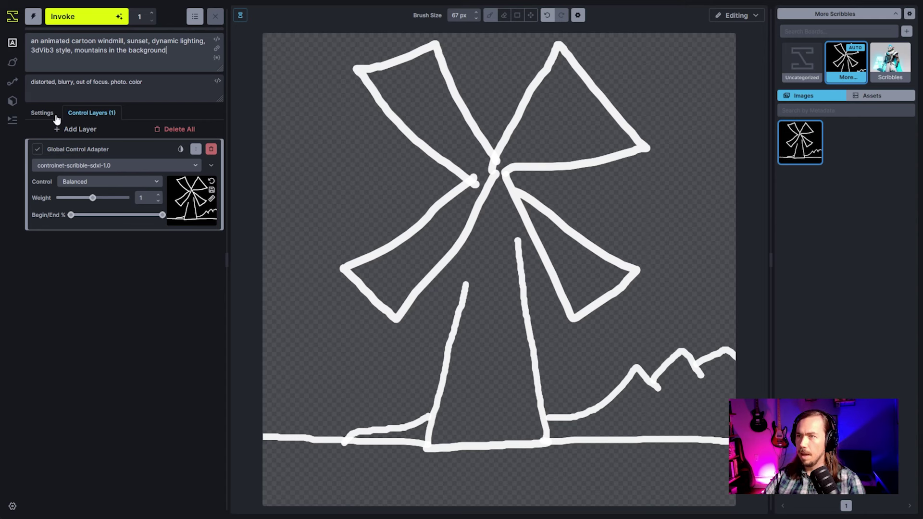
Add a Regional Guidance layer with the positive prompt "windmill" and turn off its Auto Negative option.
click(82, 128)
click(88, 149)
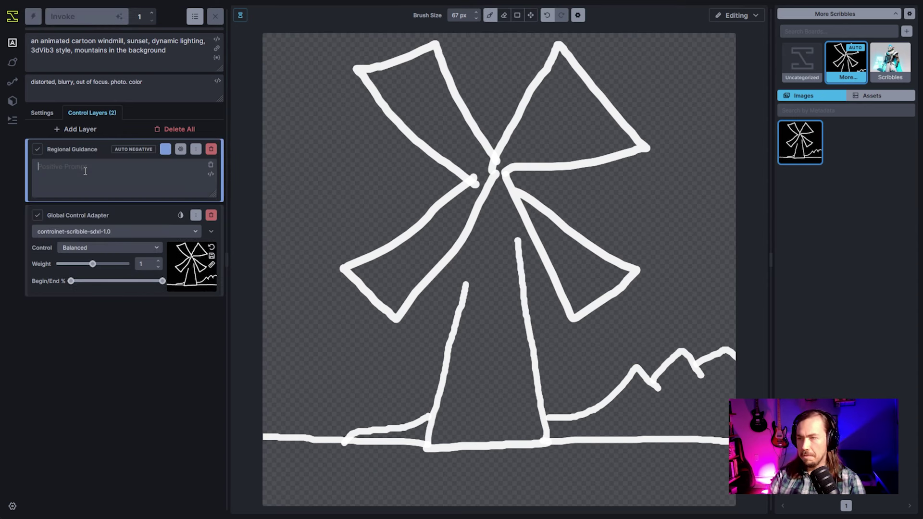
click(85, 171)
text(windmill)
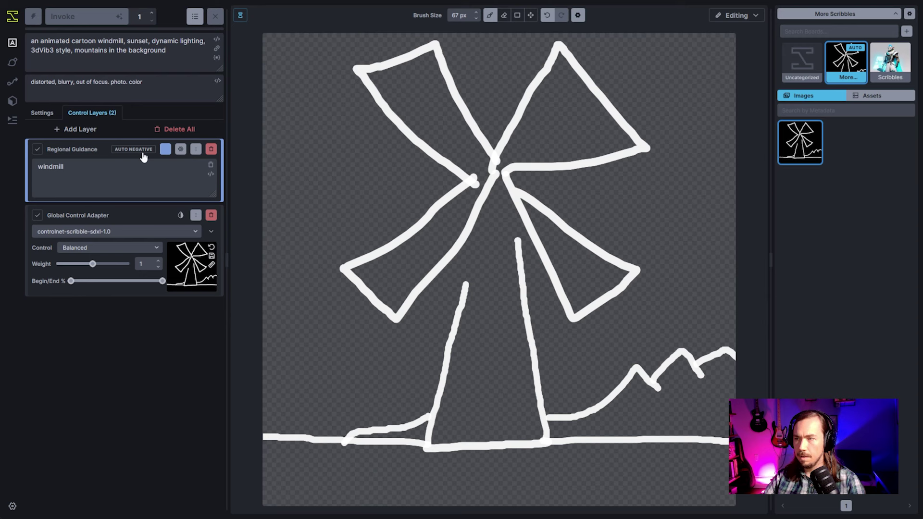
click(180, 149)
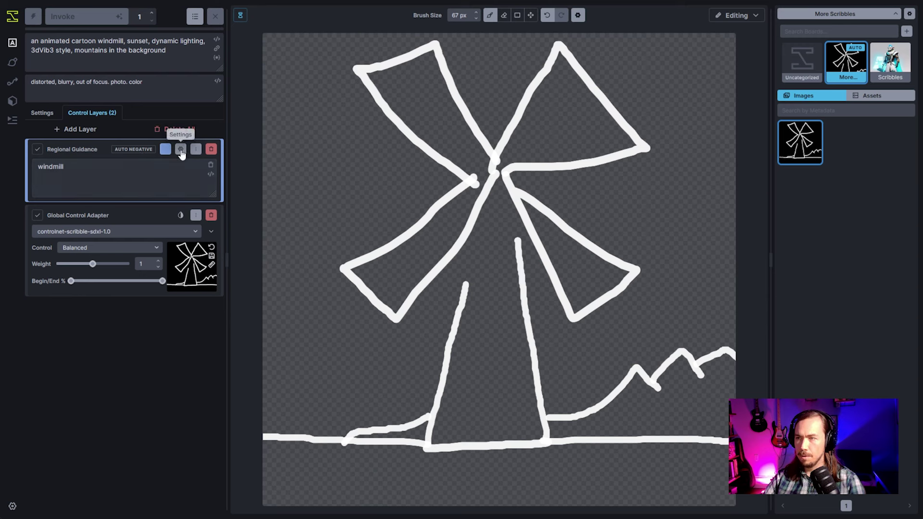
click(204, 170)
Paint the windmill region over the sketch's tower and all four blades, enlarging the brush to 160 px.
scroll(475, 417, up, 3)
scroll(476, 418, down, 2)
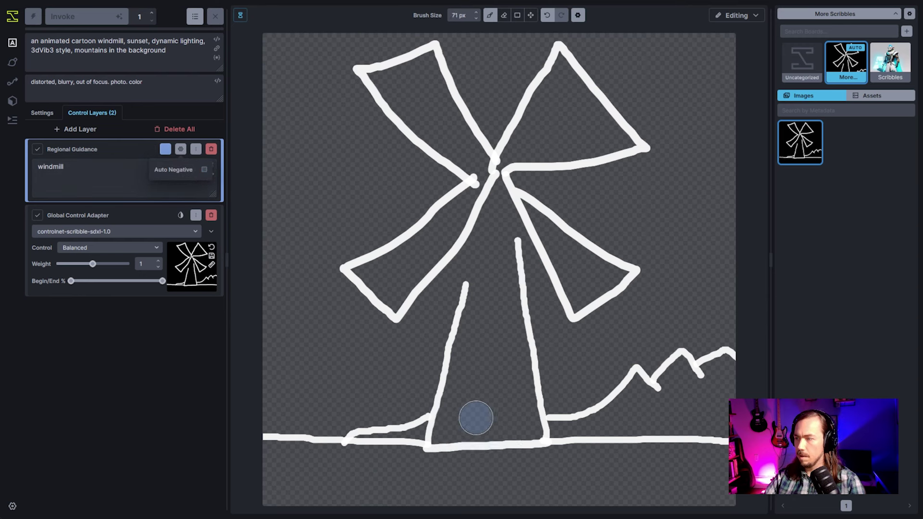
click(438, 436)
mouse_move(489, 269)
mouse_down()
mouse_move(463, 420)
mouse_move(504, 405)
mouse_move(490, 286)
mouse_move(497, 195)
mouse_move(405, 280)
mouse_move(382, 279)
mouse_move(479, 232)
mouse_move(479, 182)
mouse_move(412, 93)
mouse_move(454, 166)
mouse_move(496, 171)
mouse_move(567, 91)
mouse_move(611, 142)
mouse_move(554, 147)
mouse_move(516, 201)
mouse_move(607, 276)
mouse_up()
scroll(464, 411, up, 5)
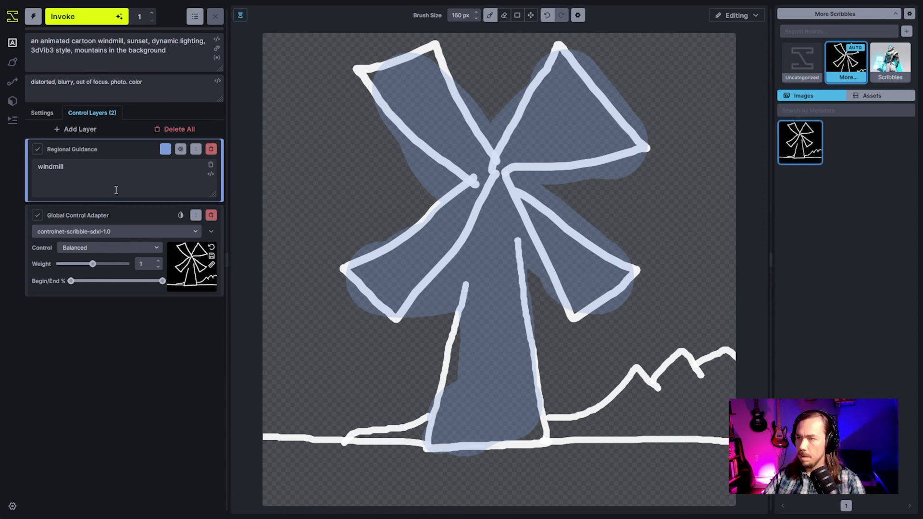
Add a second Regional Guidance layer with Auto Negative turned off and the positive prompt "mountains".
click(71, 133)
click(80, 151)
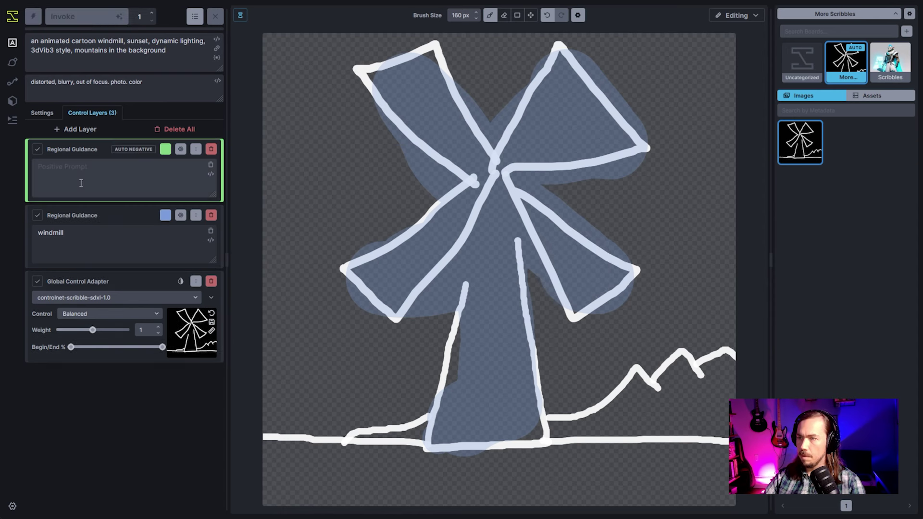
click(180, 149)
click(204, 170)
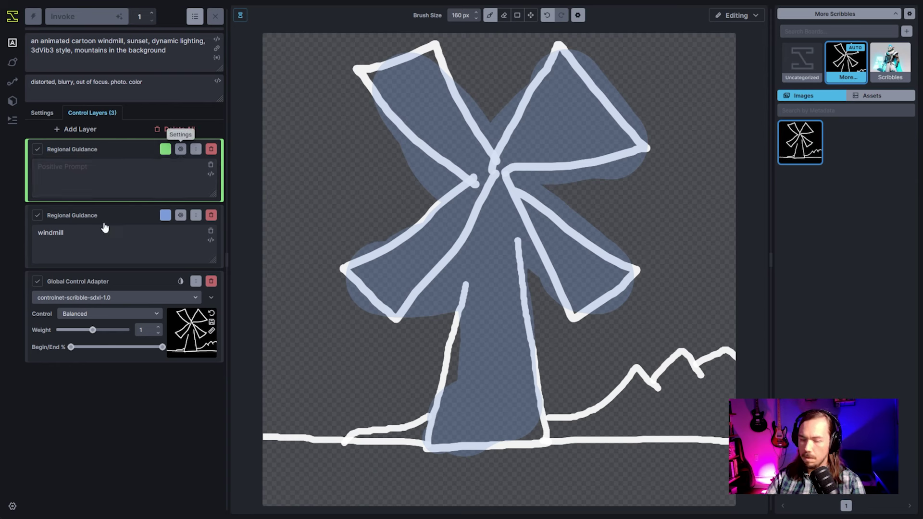
click(77, 174)
text(mountains)
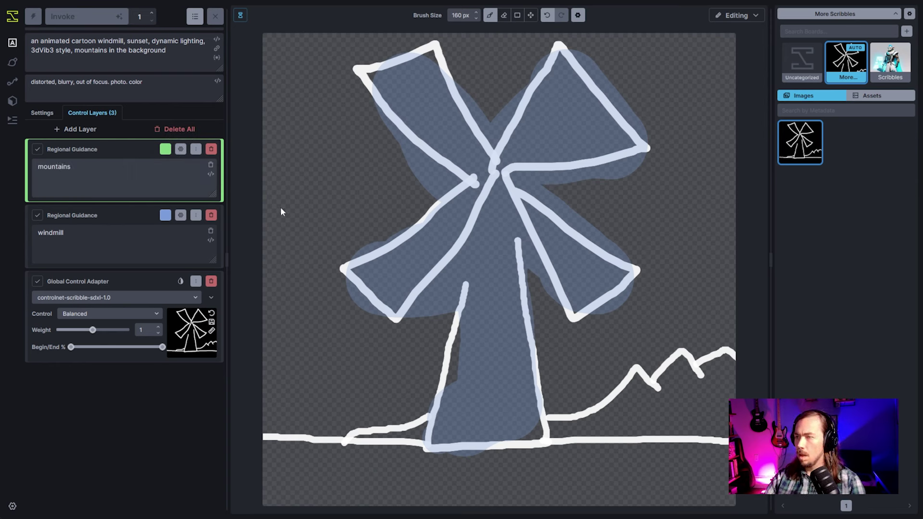
Paint the mountains region over the hills on both sides of the tower, using a 49 px brush for the left hills.
mouse_move(679, 418)
mouse_down()
mouse_move(700, 407)
mouse_move(706, 381)
mouse_move(615, 421)
mouse_move(558, 428)
mouse_move(583, 431)
mouse_up()
scroll(658, 404, down, 5)
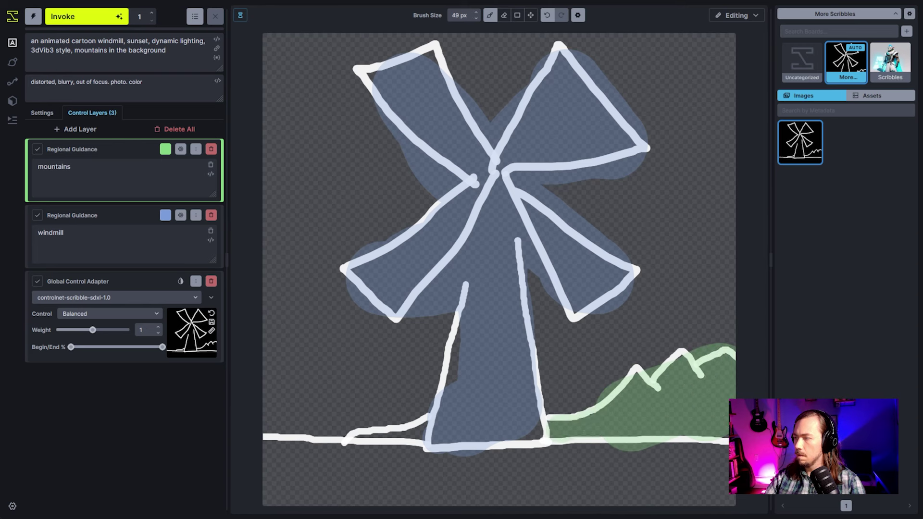
mouse_move(384, 435)
mouse_down()
mouse_move(375, 436)
mouse_move(421, 431)
mouse_move(314, 440)
mouse_up()
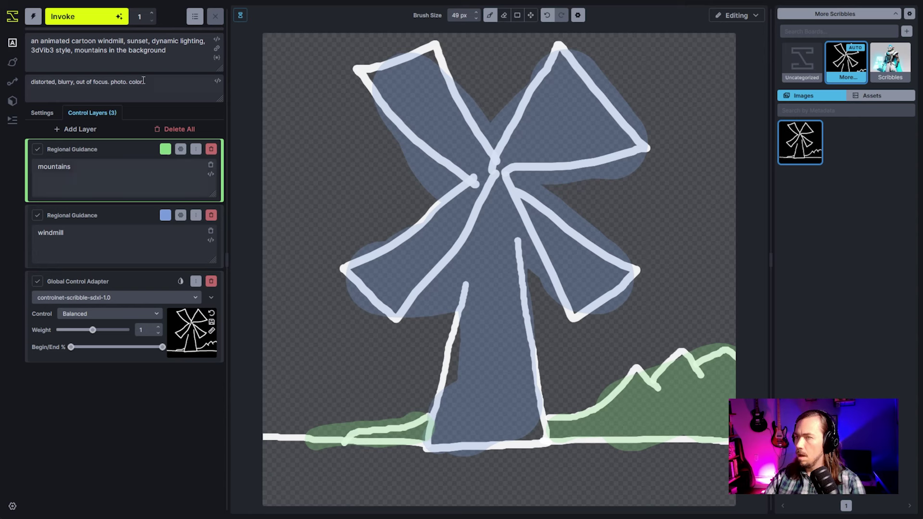
Add "wildflower valley" to the end of the main positive prompt.
text(wildflowe)
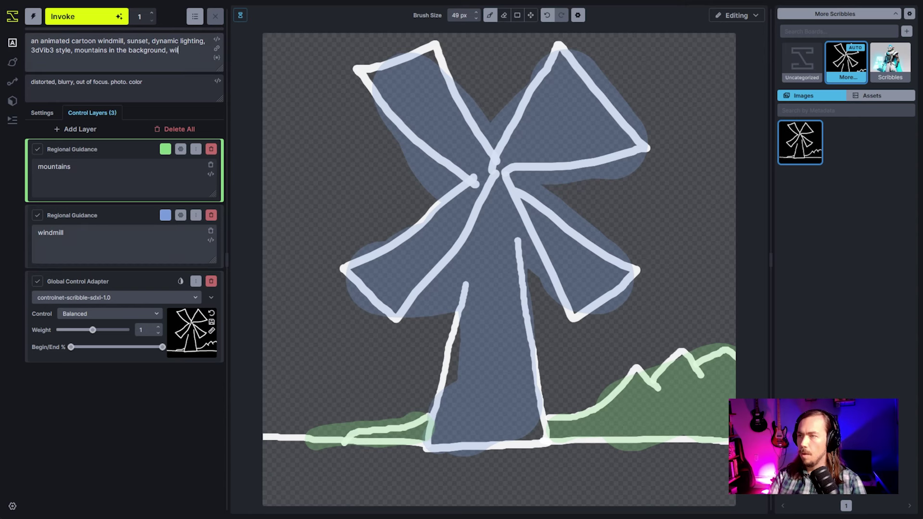
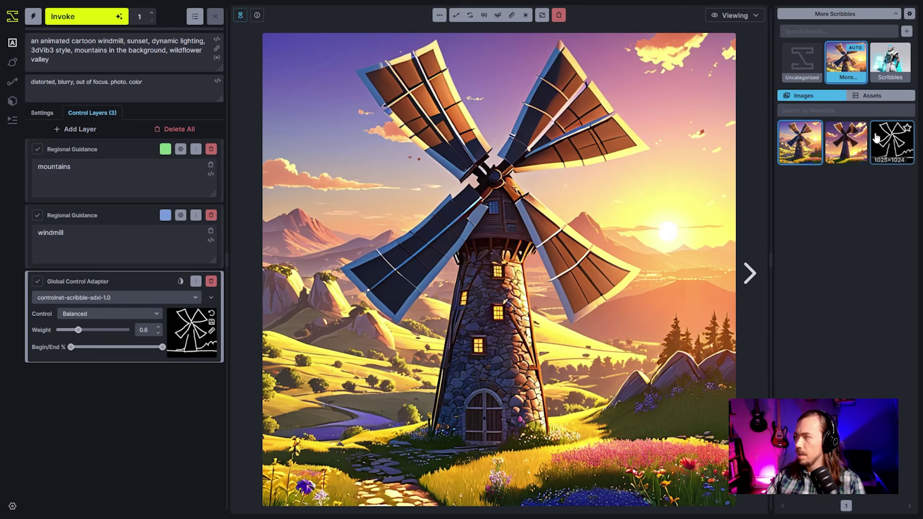
Compare the two generated windmill images and review the mountains and windmill regional guidance layers, including the mountains layer's Auto Negative option.
click(836, 158)
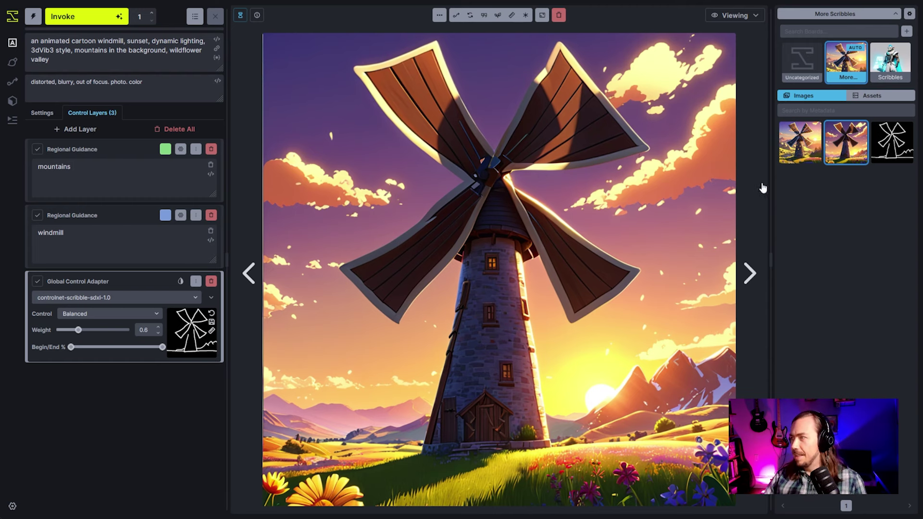
click(789, 144)
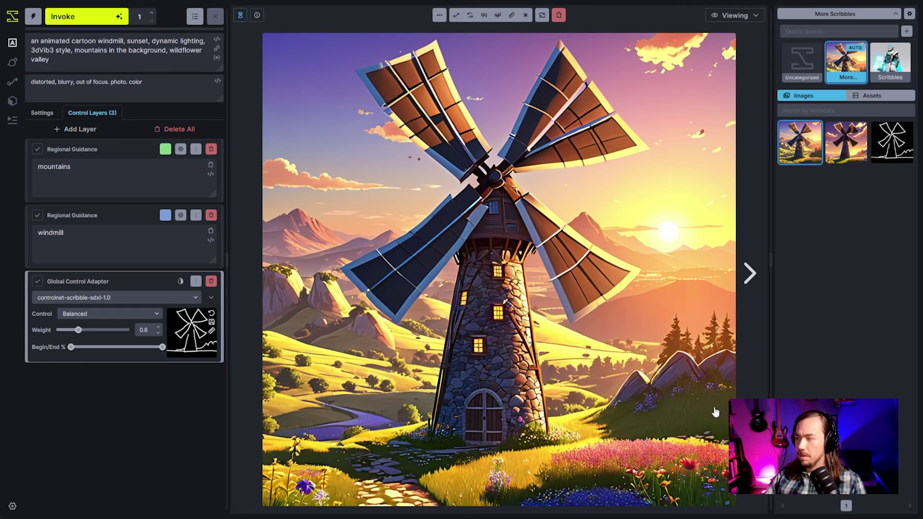
click(728, 15)
click(716, 63)
click(115, 188)
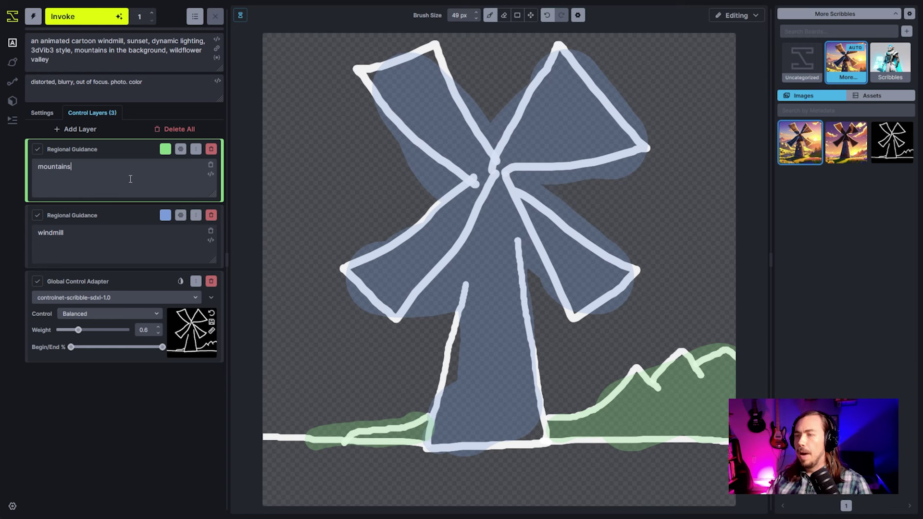
click(181, 149)
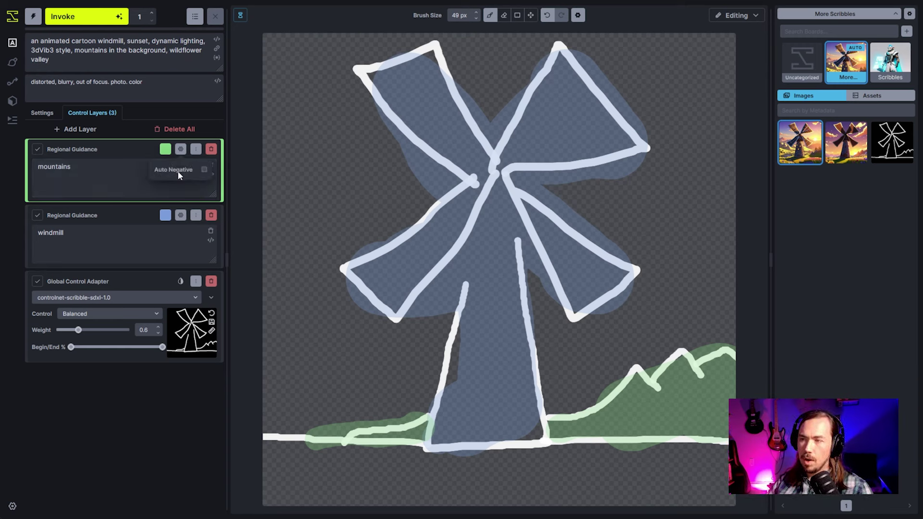
click(126, 172)
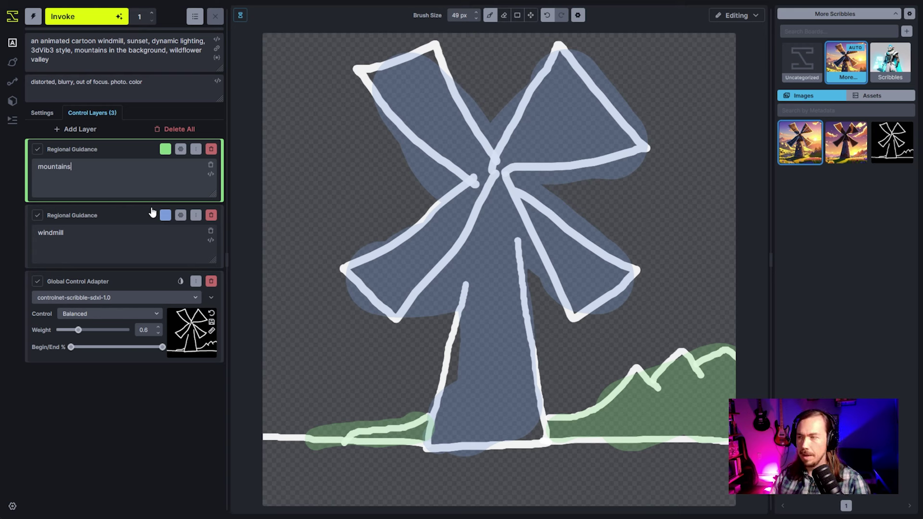
click(139, 245)
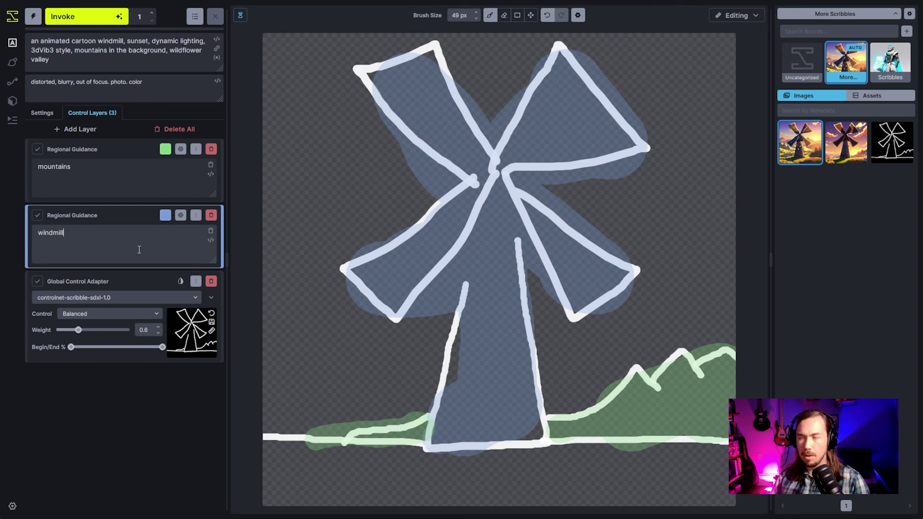
click(750, 16)
click(801, 126)
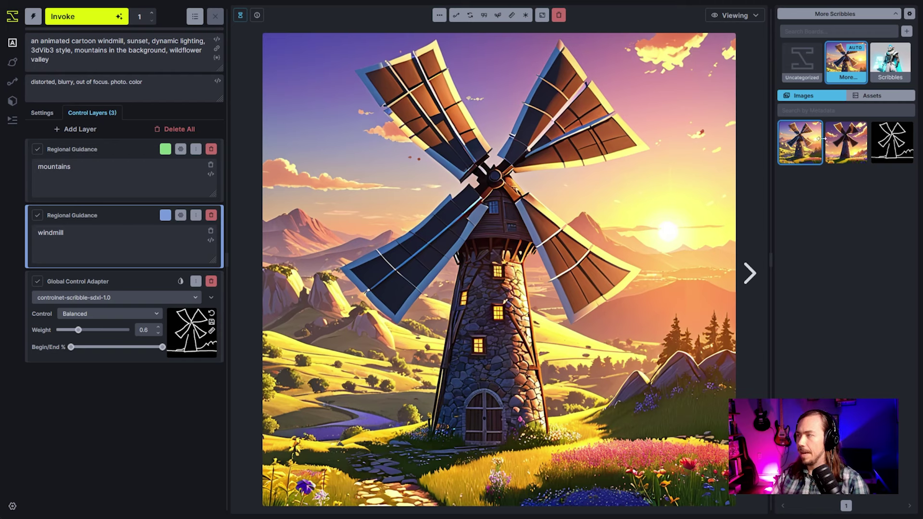
click(845, 144)
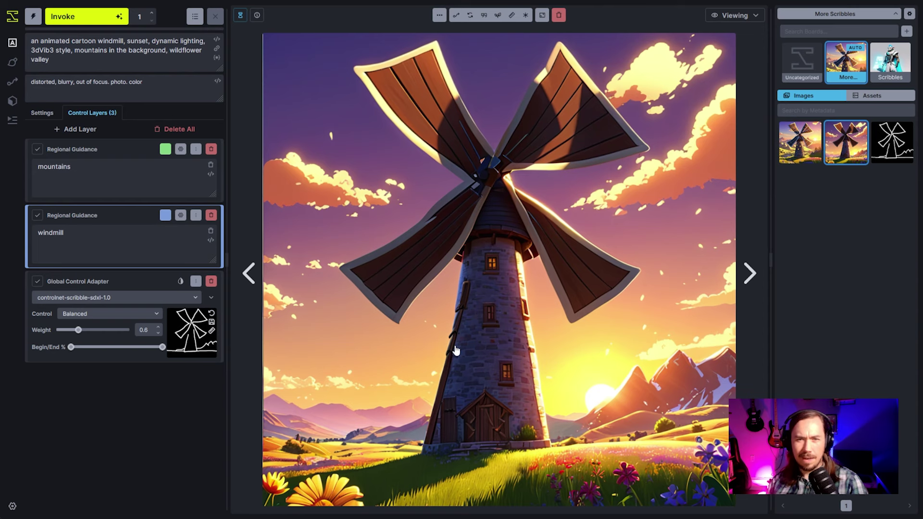
Set the Global Control Adapter's weight to 0.3 and generate a new image.
drag(78, 331, 66, 333)
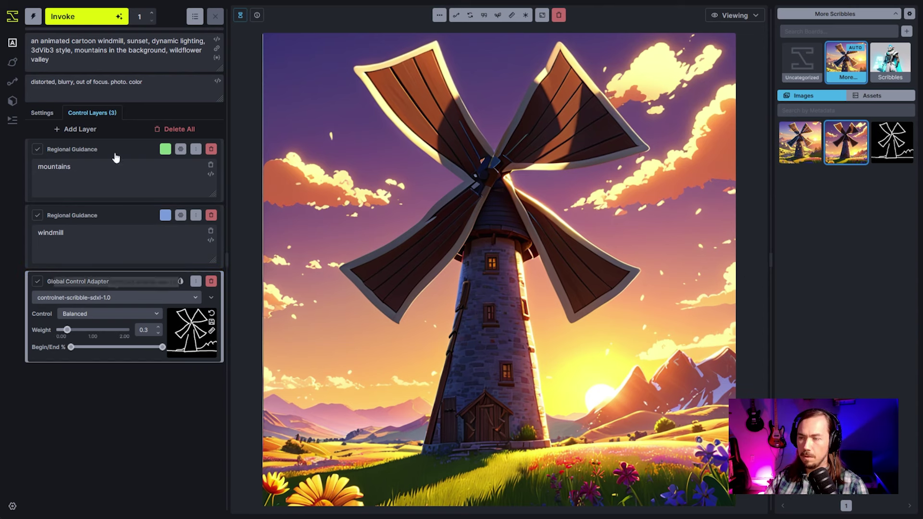
click(82, 16)
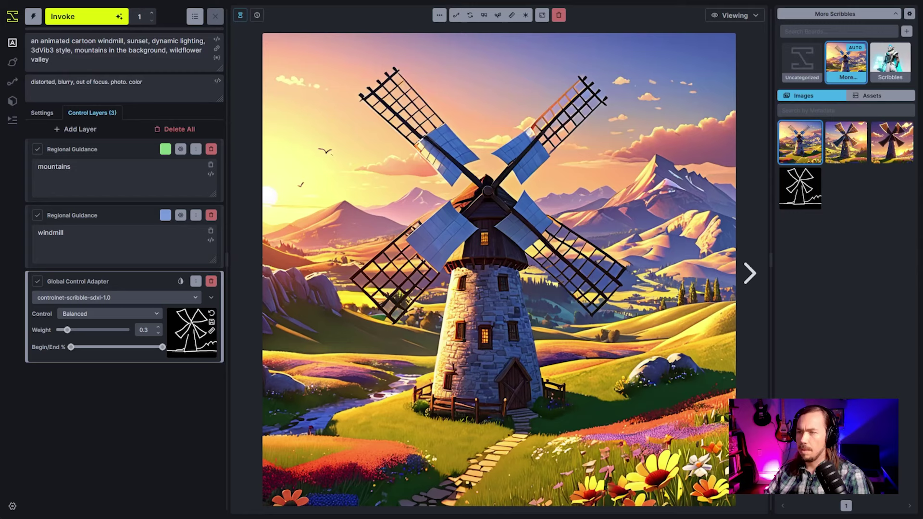
Use the generated windmill image with the purple sky as the Global Control Adapter's image and set its processor to Canny.
drag(892, 141, 203, 342)
click(211, 297)
click(181, 373)
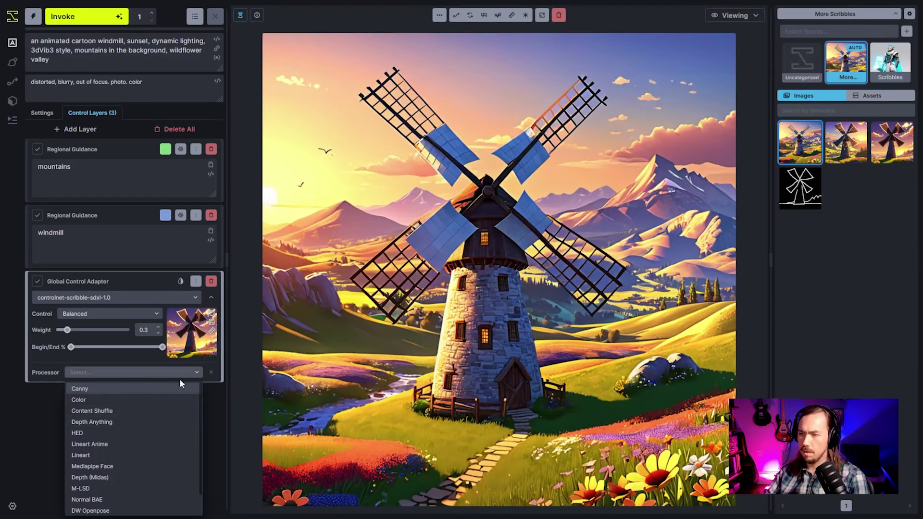
click(140, 389)
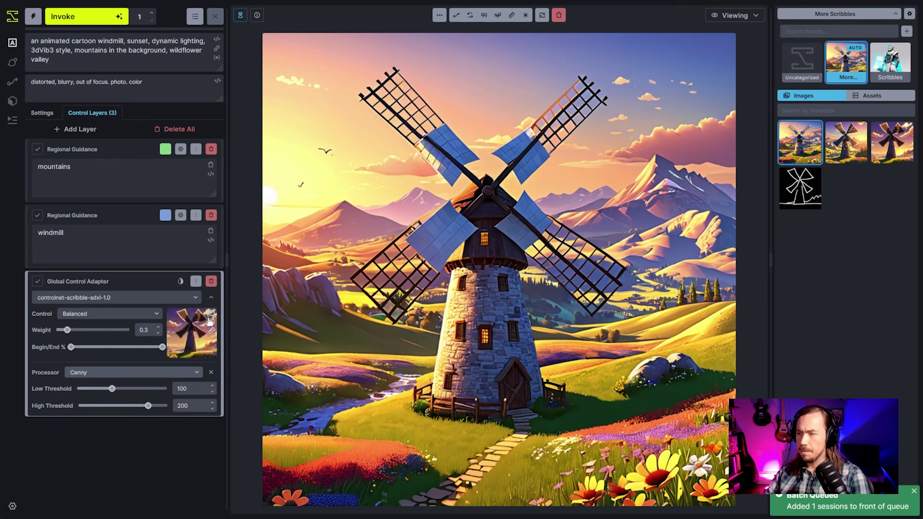
Show the Canny line map in the editing view and save the processed control image to the board.
click(735, 16)
click(733, 65)
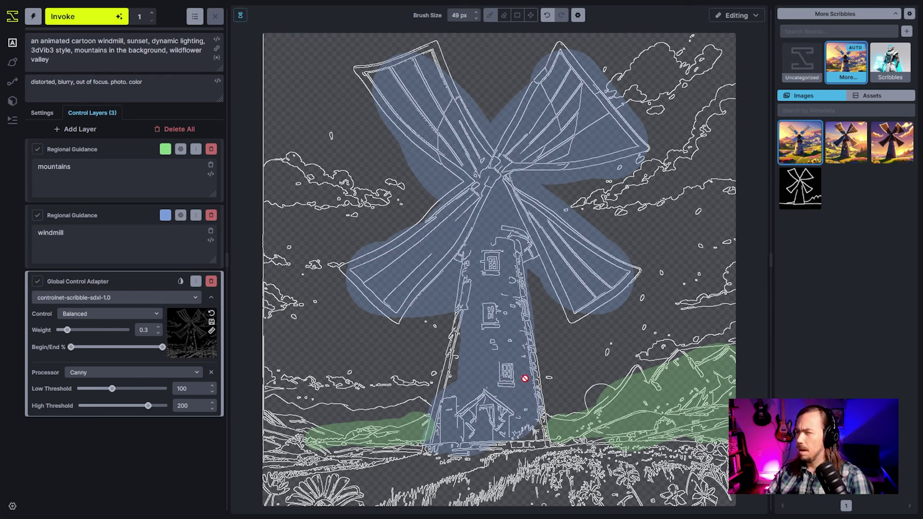
mouse_move(212, 329)
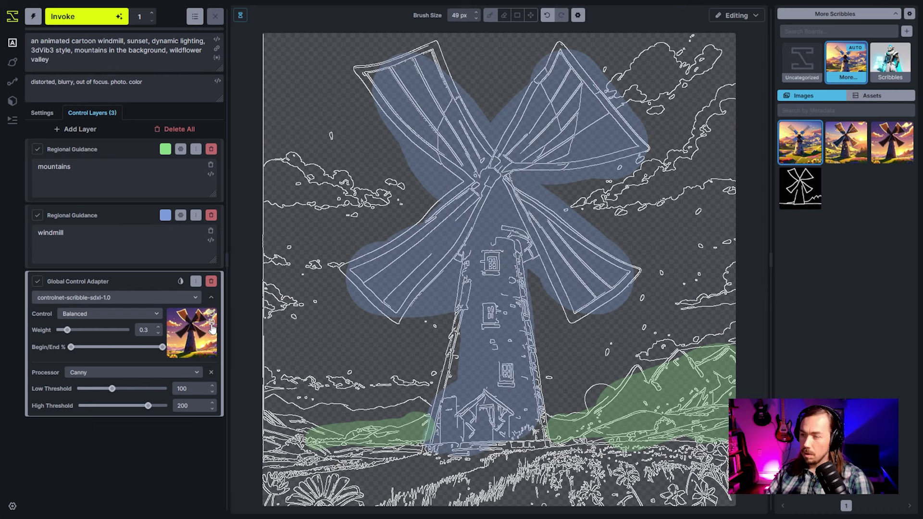
click(212, 322)
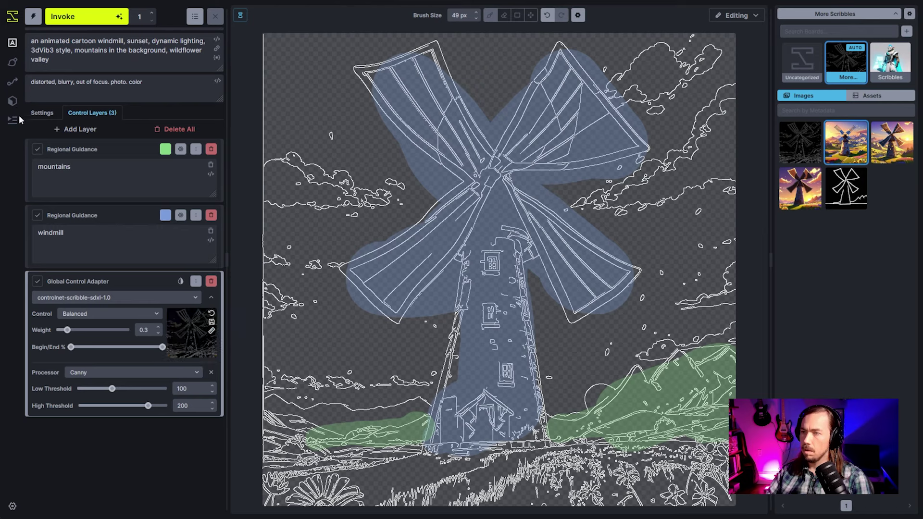
Send the saved Canny line image from the board to the Unified Canvas.
click(15, 83)
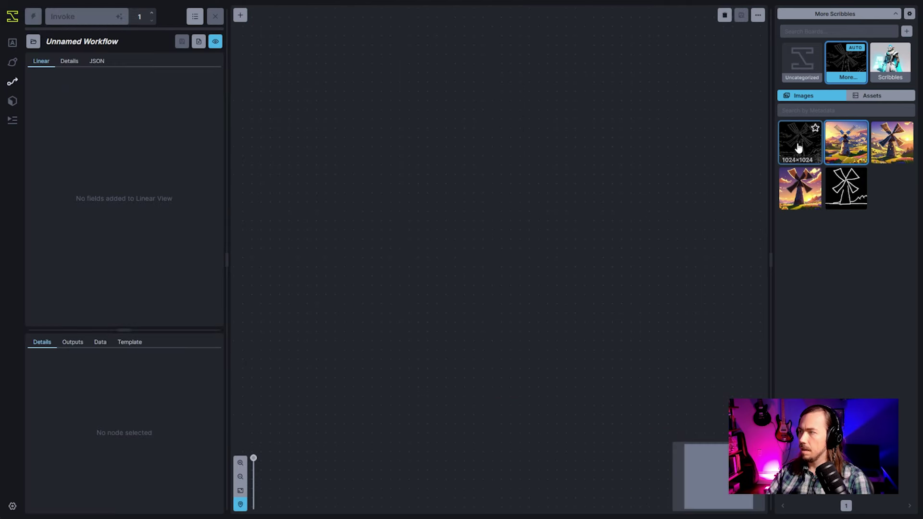
click(13, 62)
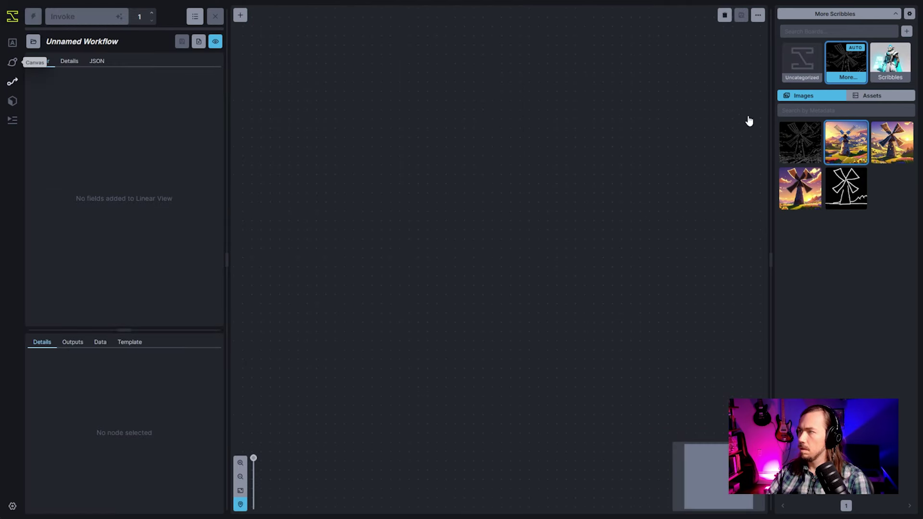
right_click(800, 144)
click(760, 289)
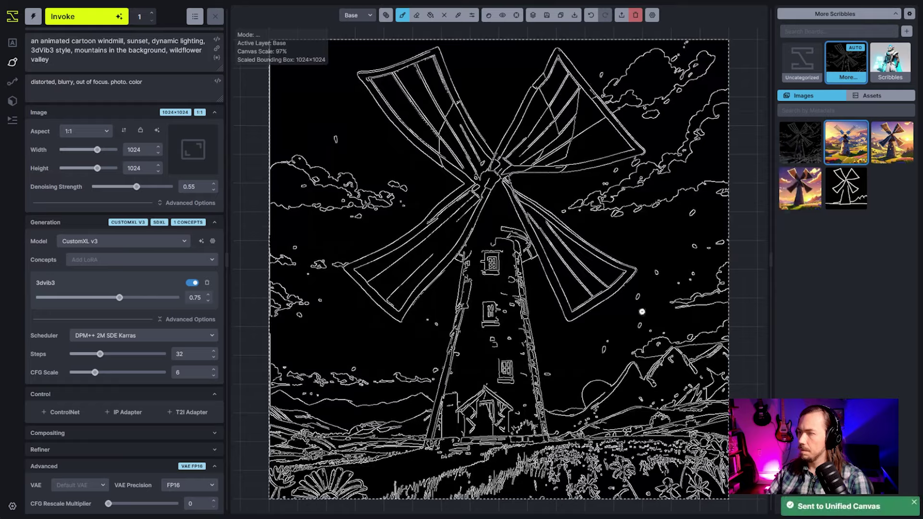
Paint black over the clouds, sun and specks in the sky to the right of the windmill.
scroll(630, 277, up, 1)
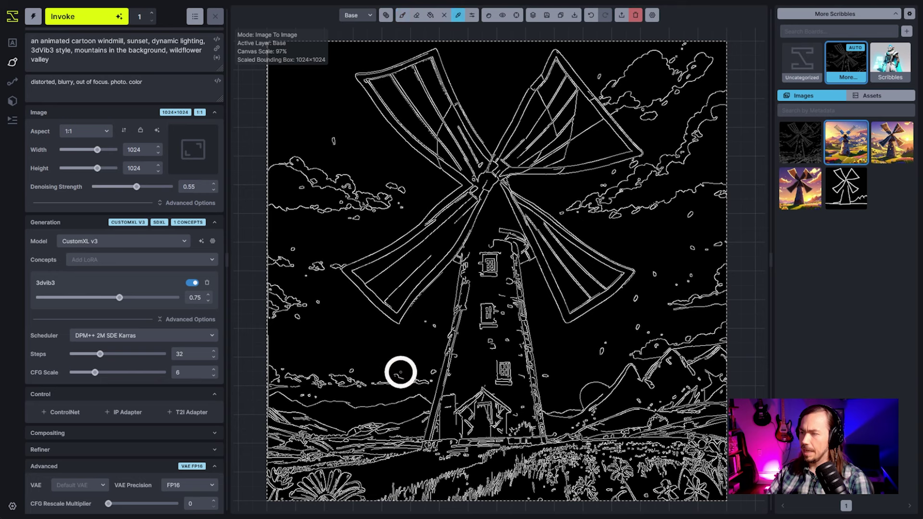
key(q)
key(q)
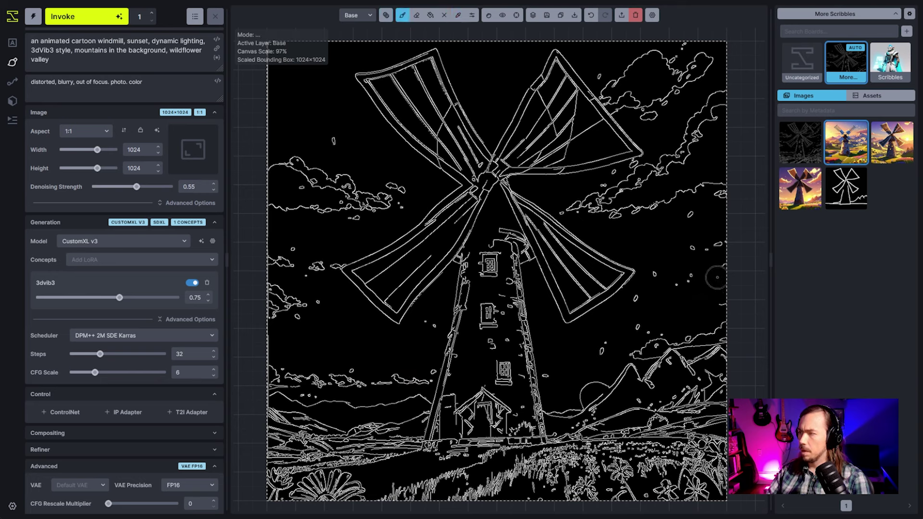
mouse_move(680, 259)
mouse_down()
mouse_move(663, 294)
mouse_move(659, 280)
mouse_move(643, 304)
mouse_move(699, 224)
mouse_move(648, 202)
mouse_move(591, 203)
mouse_move(649, 173)
mouse_move(693, 180)
mouse_move(712, 211)
mouse_move(723, 148)
mouse_move(701, 113)
mouse_move(688, 102)
mouse_move(690, 155)
mouse_move(670, 104)
mouse_move(613, 62)
mouse_move(656, 111)
mouse_move(670, 86)
mouse_move(655, 46)
mouse_move(698, 45)
mouse_move(728, 152)
mouse_move(711, 74)
mouse_move(716, 231)
mouse_move(701, 284)
mouse_move(655, 317)
mouse_move(643, 342)
mouse_move(644, 322)
mouse_move(612, 349)
mouse_move(582, 392)
mouse_move(572, 397)
mouse_move(576, 378)
mouse_move(556, 371)
mouse_up()
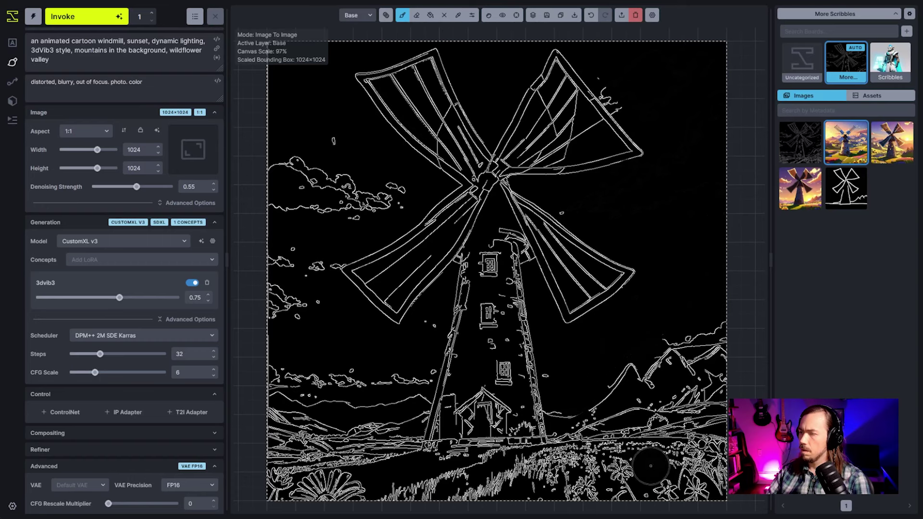
Enlarge the brush, paint black over the windmill blades and remaining sky clouds, and save the edited canvas to the board.
key(bracketright)
key(bracketright)
key(bracketright)
key(bracketright)
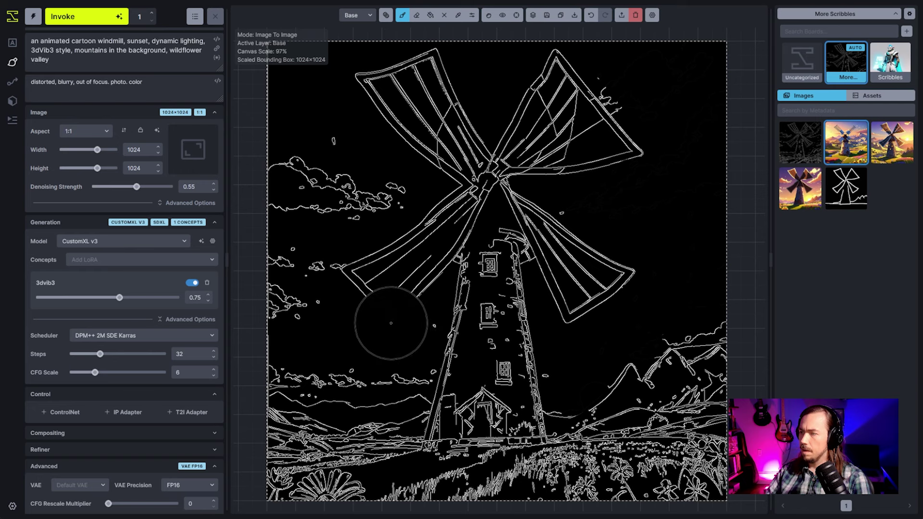
mouse_move(368, 325)
mouse_down()
mouse_move(390, 302)
mouse_move(377, 292)
mouse_move(462, 159)
mouse_move(442, 113)
mouse_move(389, 86)
mouse_move(487, 70)
mouse_move(590, 86)
mouse_move(630, 146)
mouse_move(499, 120)
mouse_move(575, 203)
mouse_move(600, 249)
mouse_move(595, 295)
mouse_move(555, 197)
mouse_move(510, 162)
mouse_move(400, 138)
mouse_move(356, 108)
mouse_move(355, 262)
mouse_move(306, 328)
mouse_move(306, 134)
mouse_move(292, 255)
mouse_move(387, 227)
mouse_move(386, 149)
mouse_move(355, 147)
mouse_move(509, 121)
mouse_up()
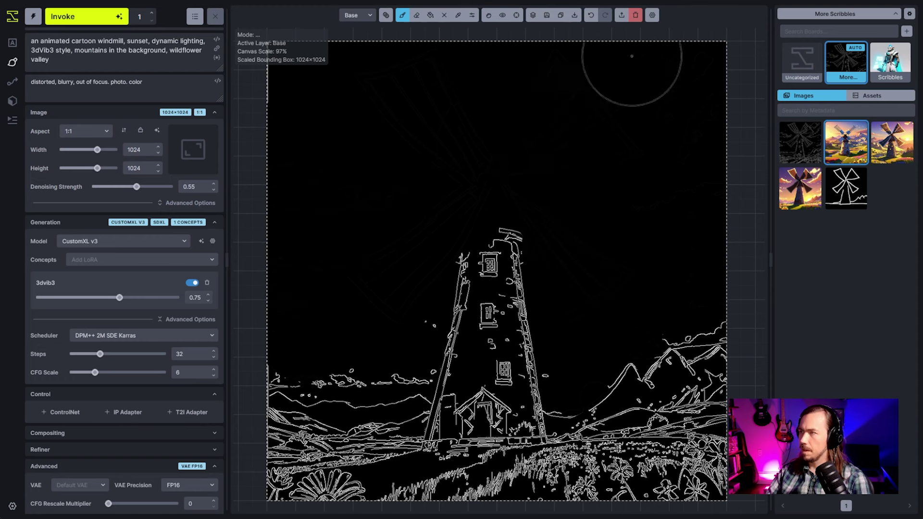
click(546, 15)
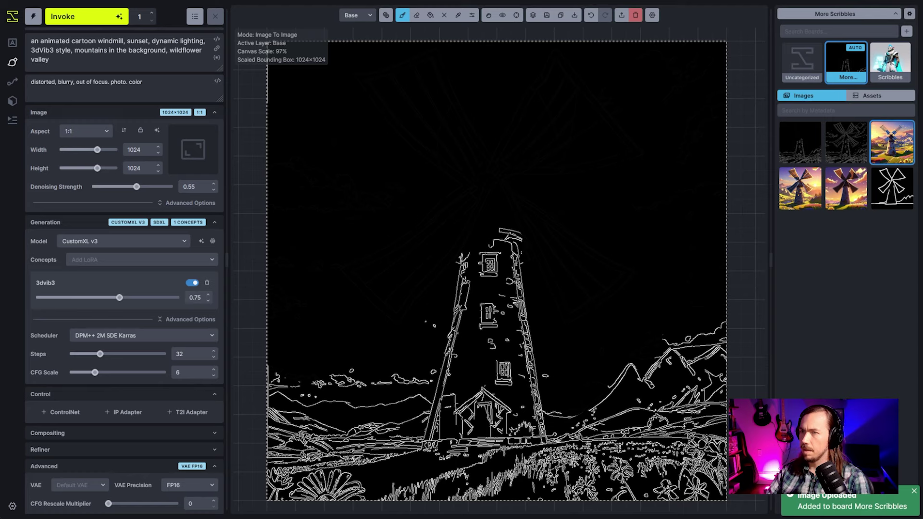
Return to the control layers and replace the Global Control Adapter's image with the edited line image without blades.
click(12, 43)
click(92, 113)
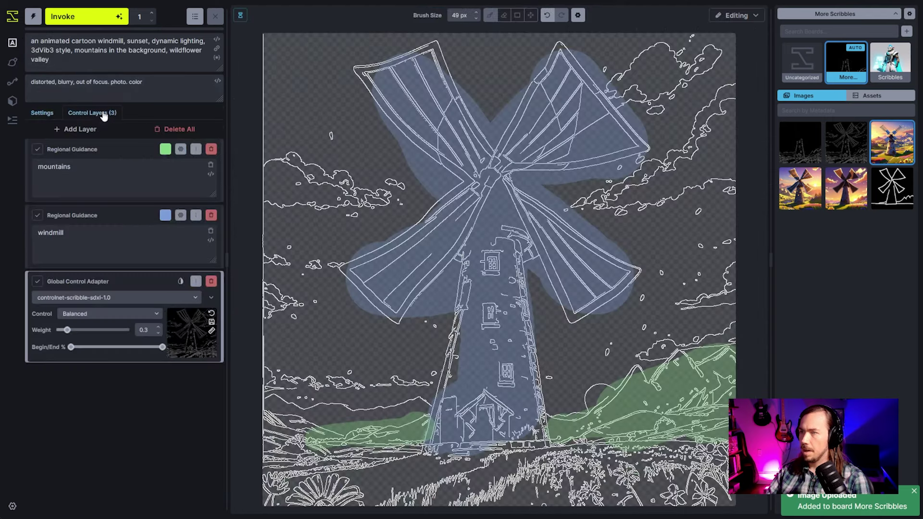
drag(800, 143, 206, 331)
Clear the Canny processor from the Global Control Adapter and generate an image from the unprocessed line art.
key(ctrl+shift+Return)
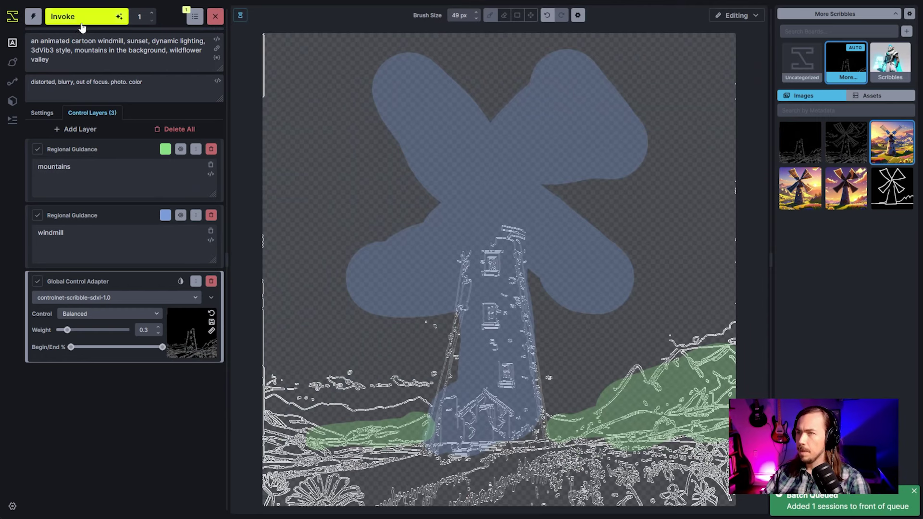
click(215, 17)
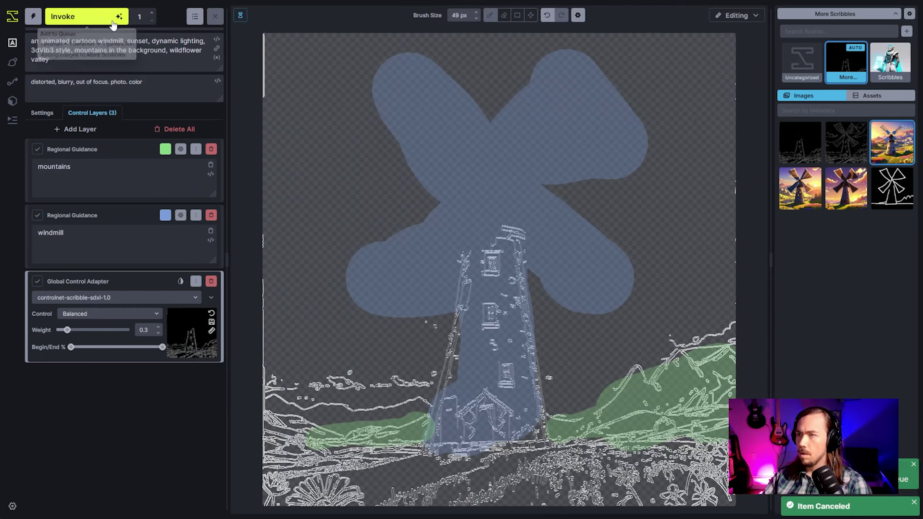
click(212, 298)
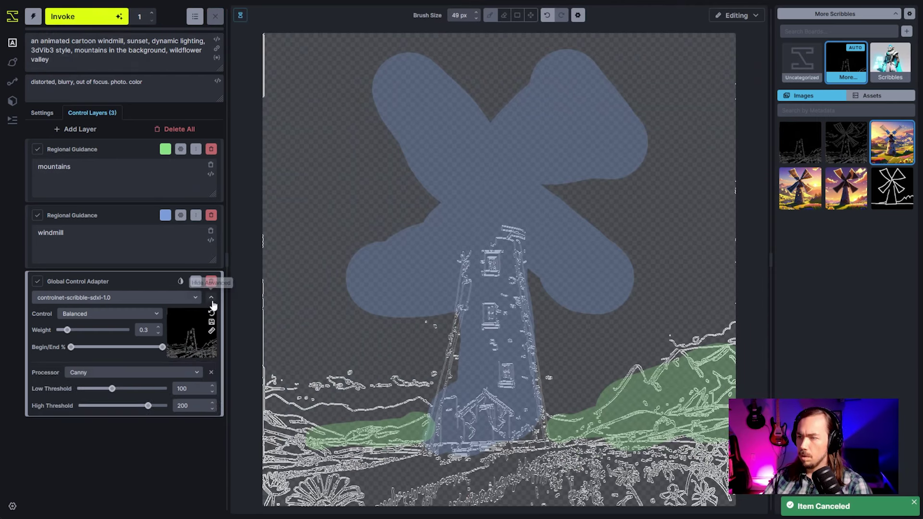
click(211, 372)
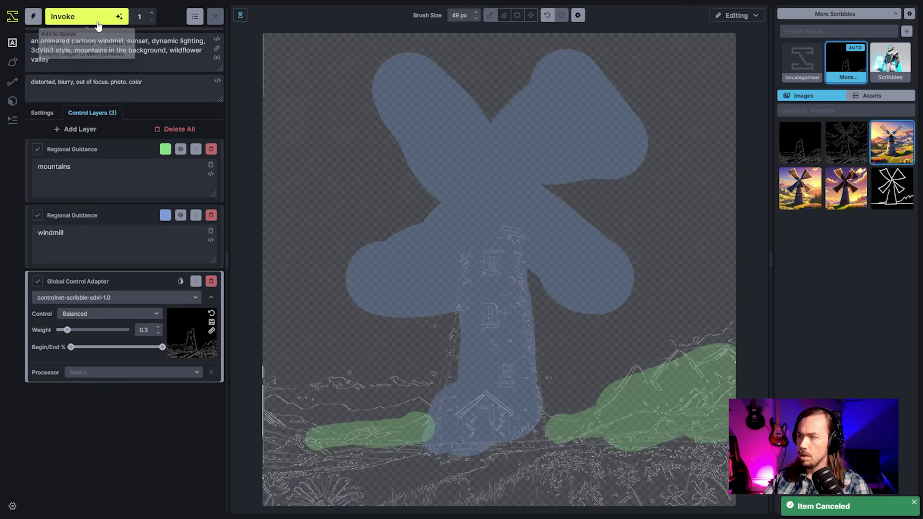
click(97, 24)
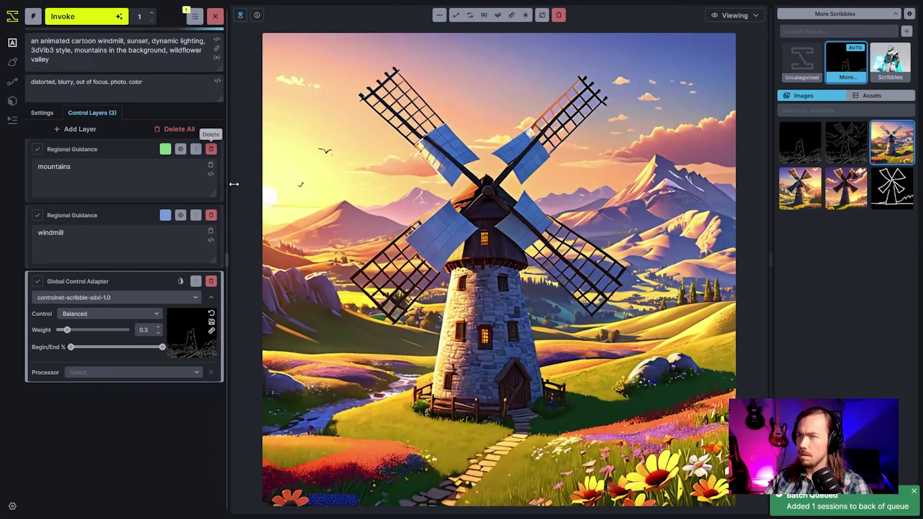
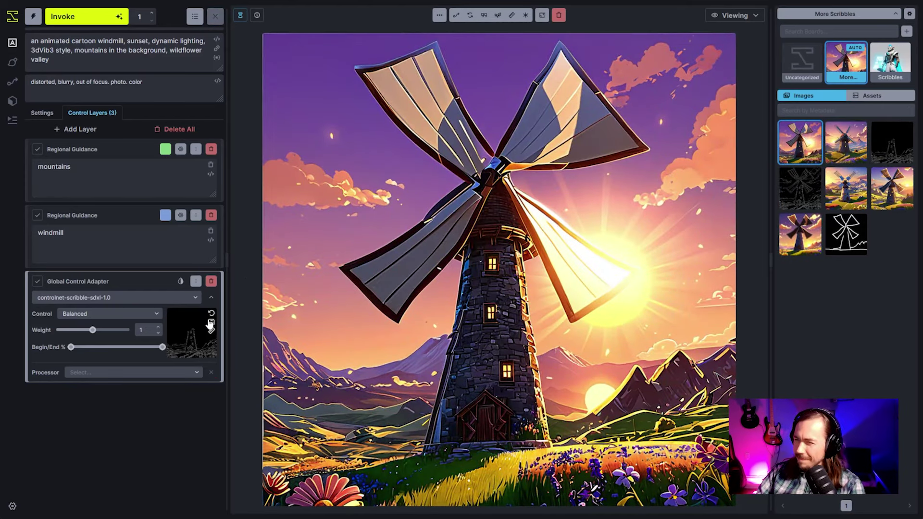
Compare the full Canny line image with the edited version that has the blades and sky painted out.
click(809, 202)
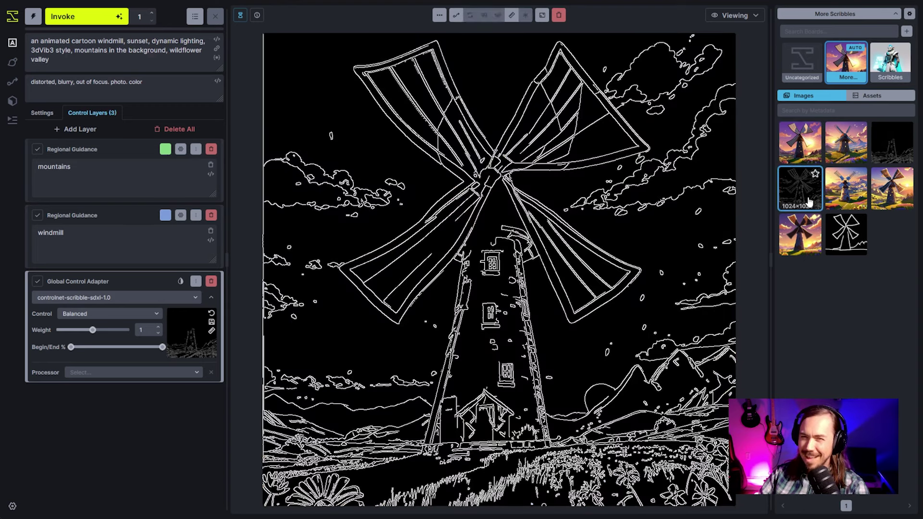
click(892, 145)
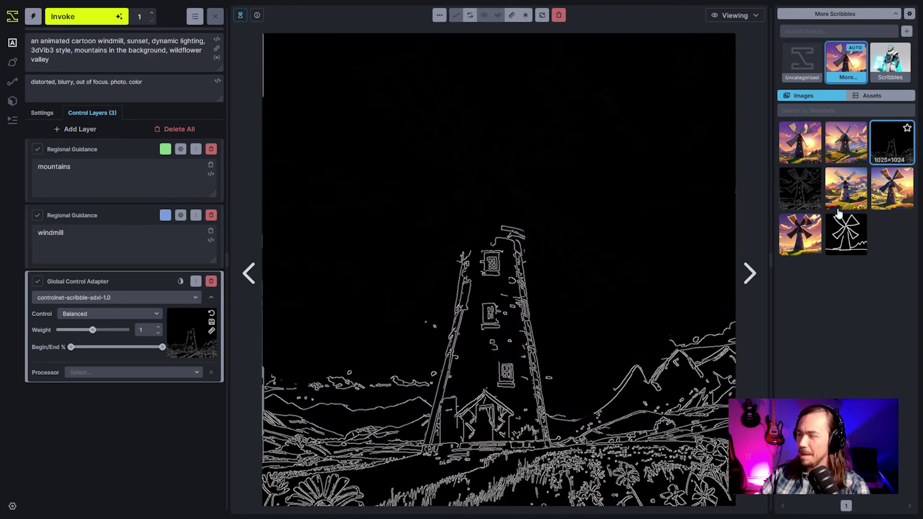
drag(839, 213, 212, 379)
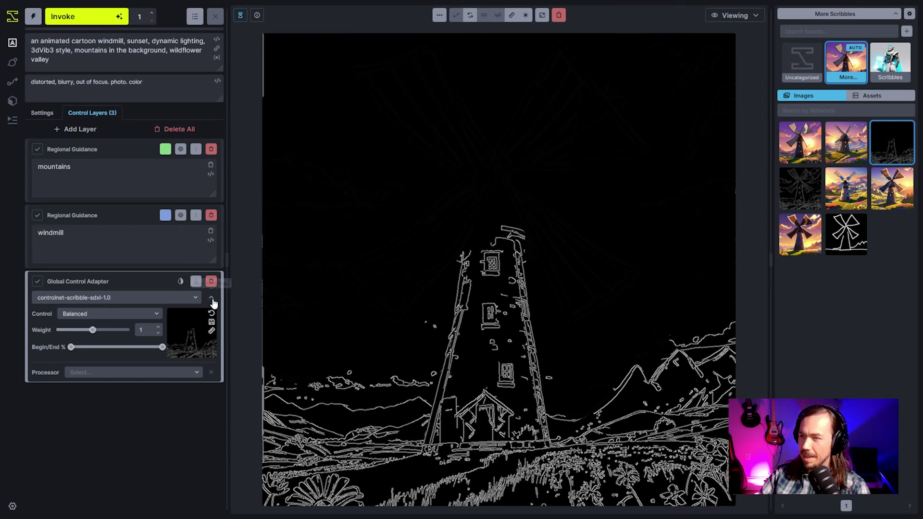
click(87, 16)
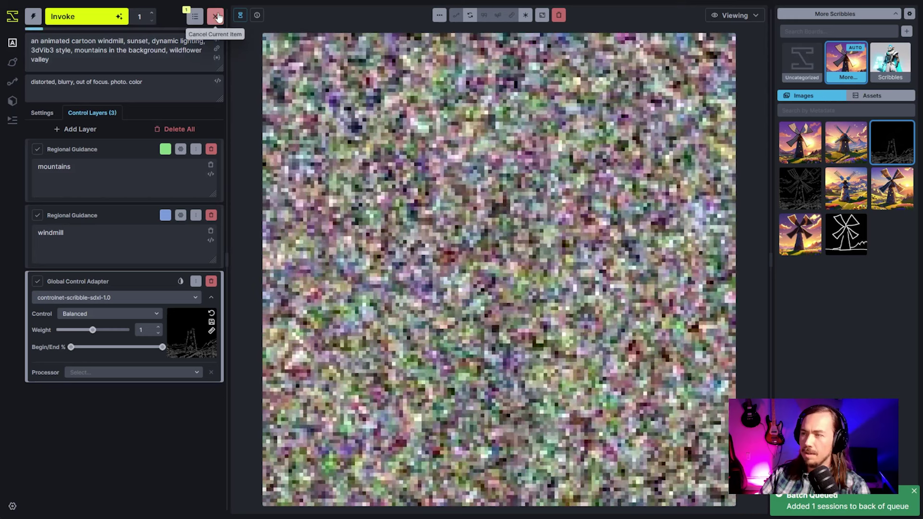
click(216, 17)
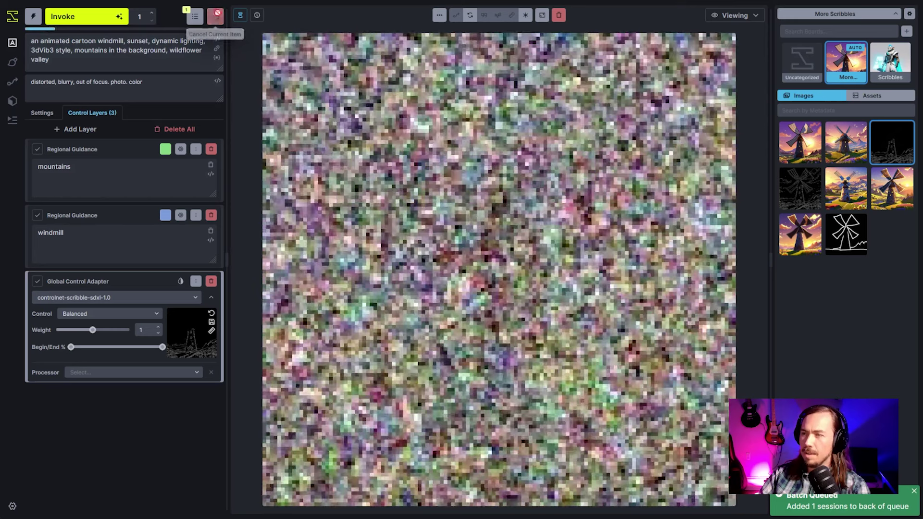
Check the seed setting under the advanced image options and generate an image from the edited line art.
click(42, 112)
click(195, 202)
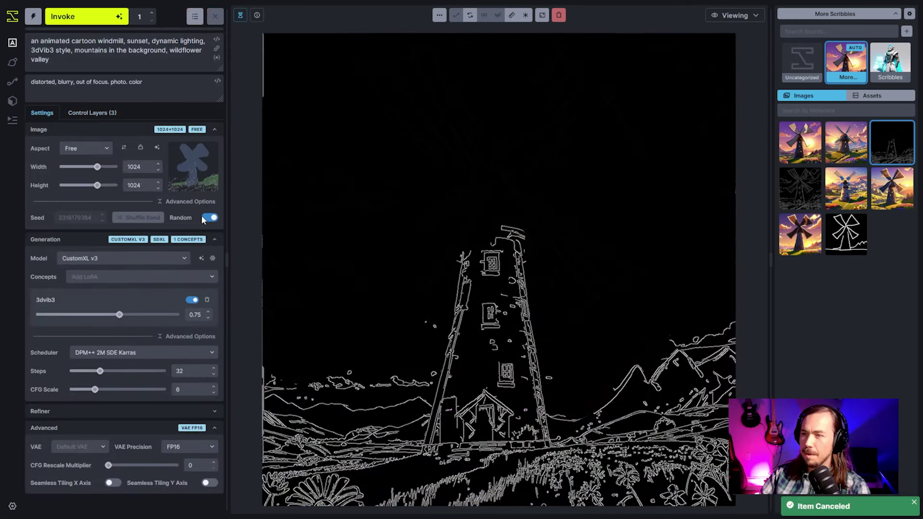
click(108, 115)
click(87, 16)
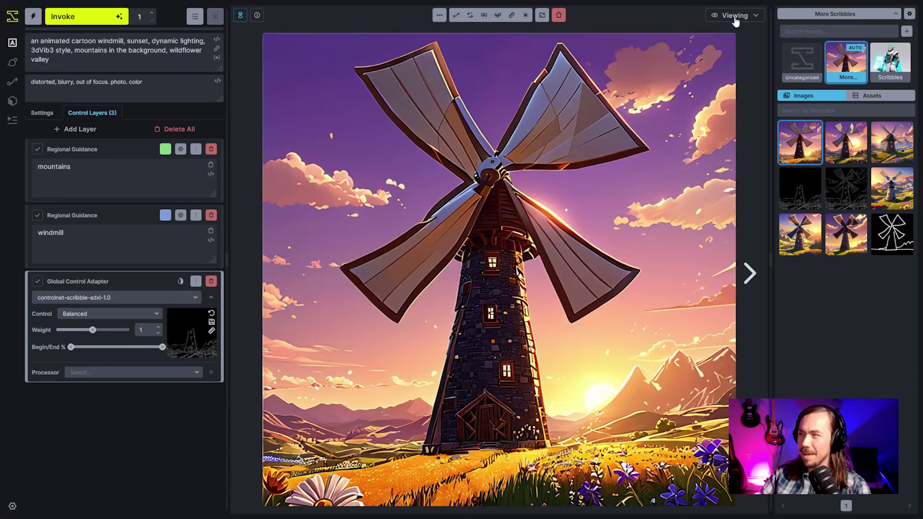
Compare the control layers canvas with the newly generated windmill image.
click(734, 20)
click(721, 65)
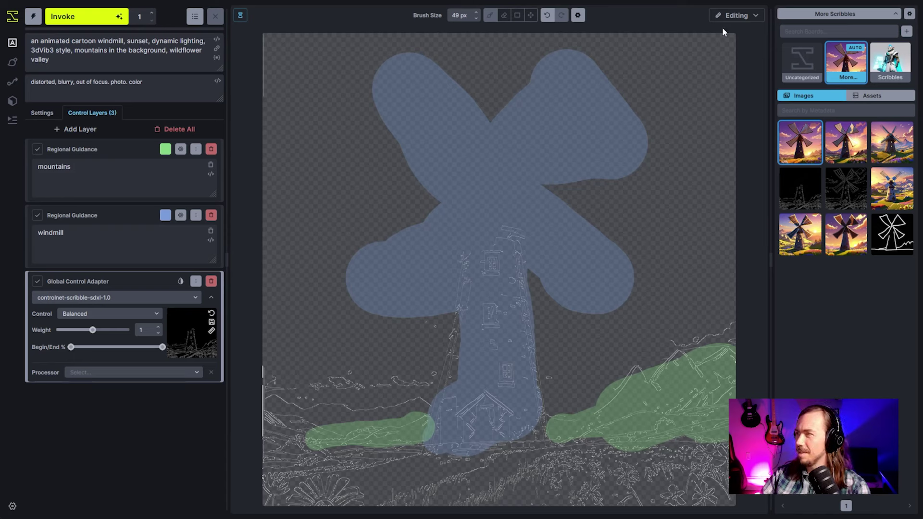
click(735, 16)
click(718, 46)
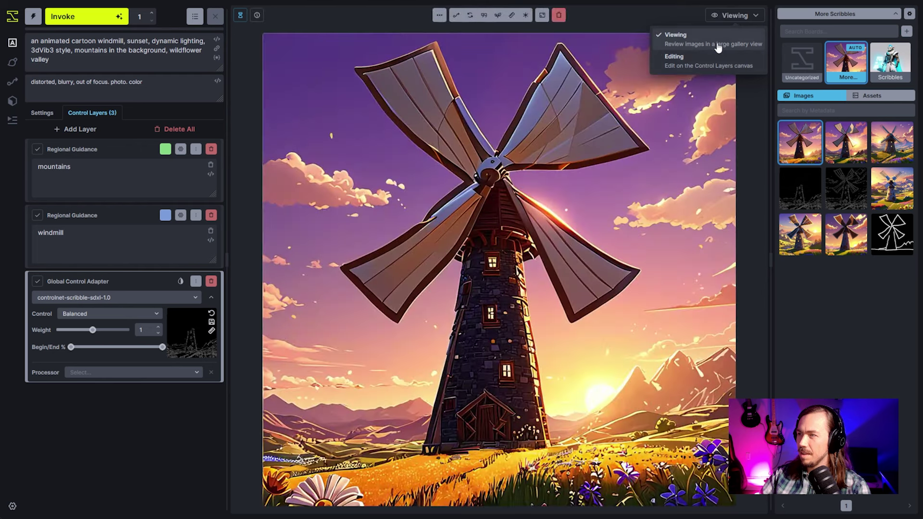
click(719, 65)
click(723, 44)
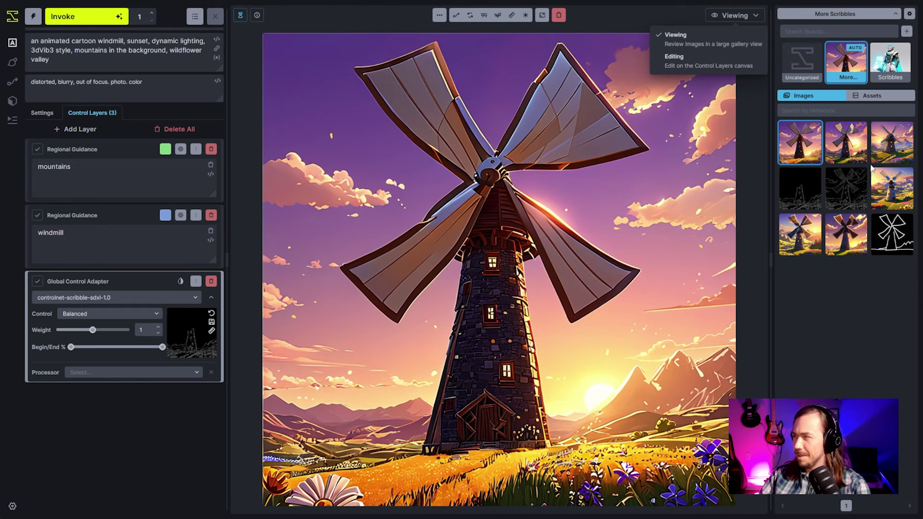
Compare the newest generated image with the full Canny line image in the gallery.
shift+click(845, 192)
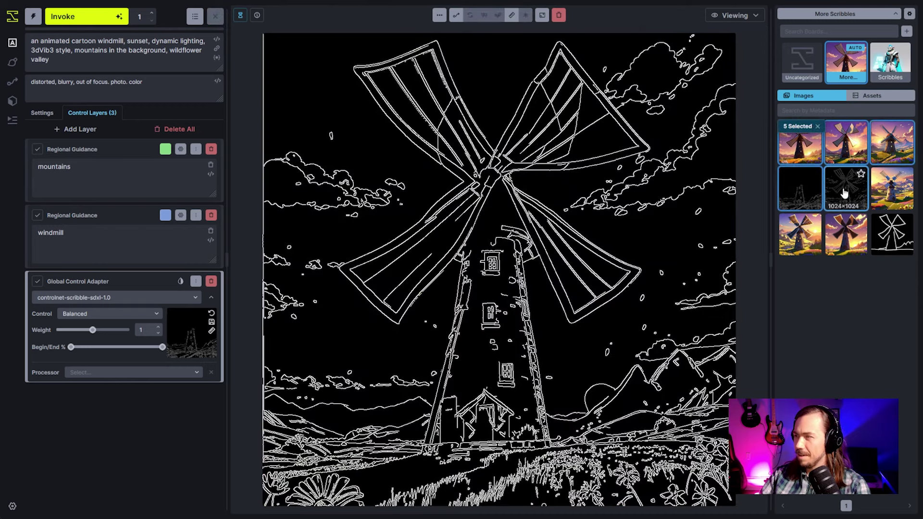
click(790, 144)
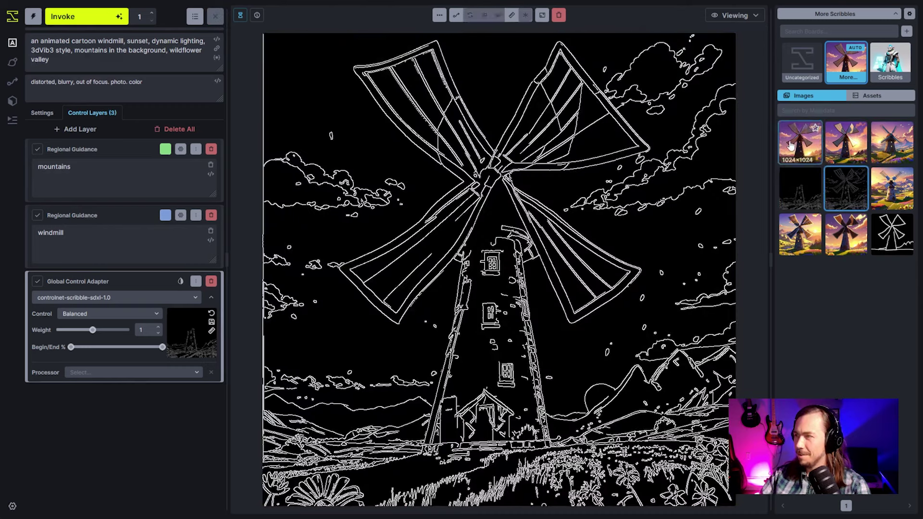
click(791, 145)
click(846, 188)
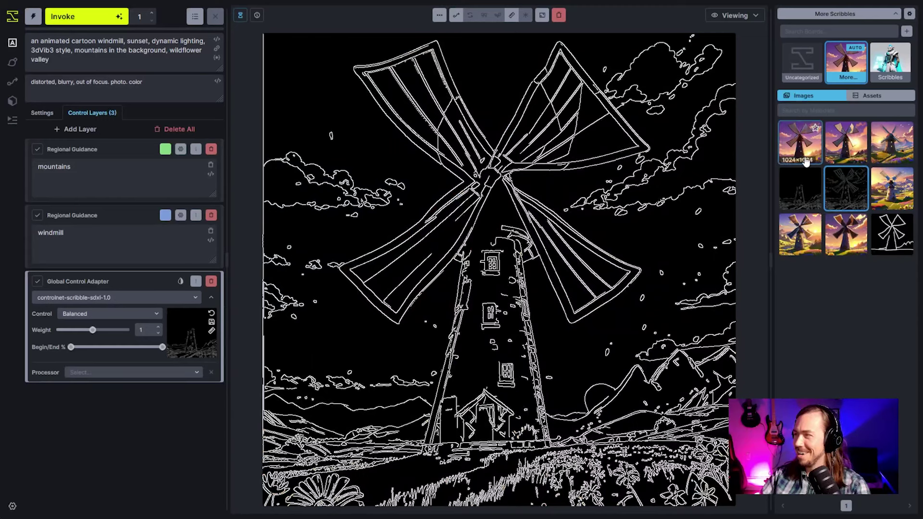
Replace the Global Control Adapter with a new one using controlnet-scribble-sdxl-1.0 and place it below the regional guidance layers.
click(211, 282)
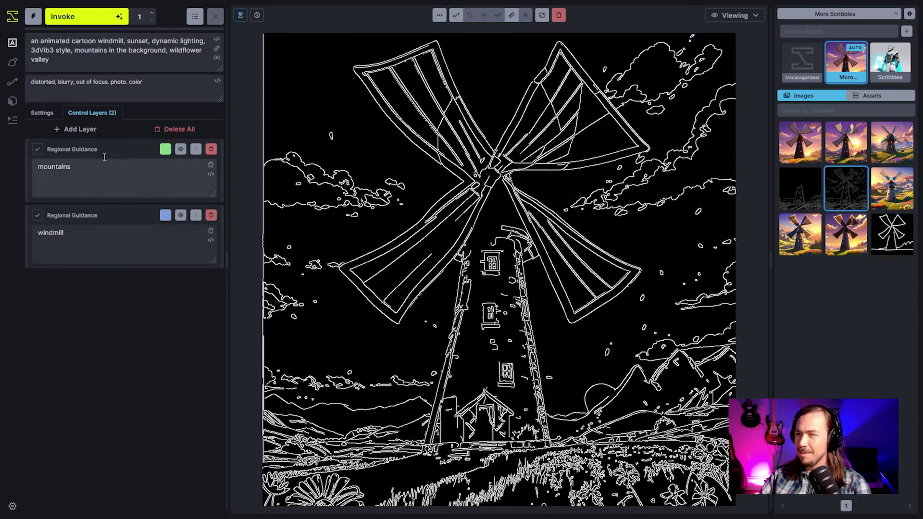
click(77, 129)
click(99, 164)
click(105, 165)
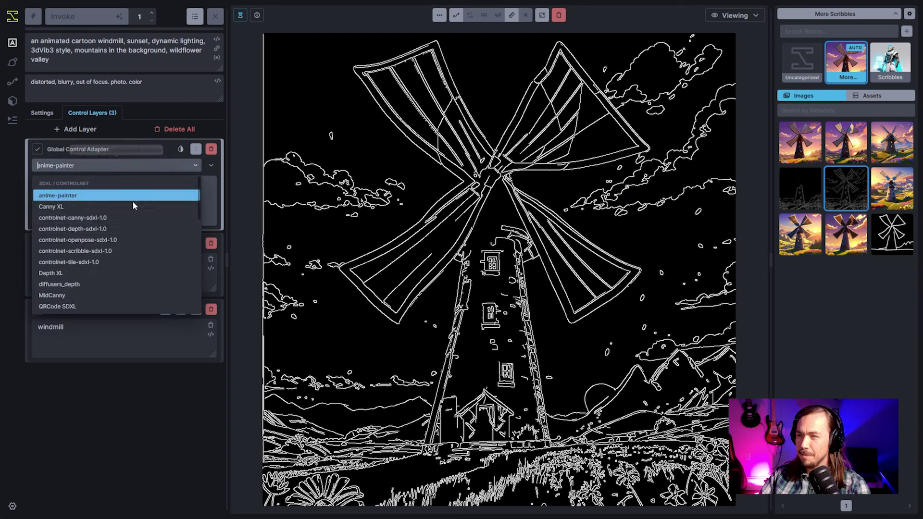
click(127, 251)
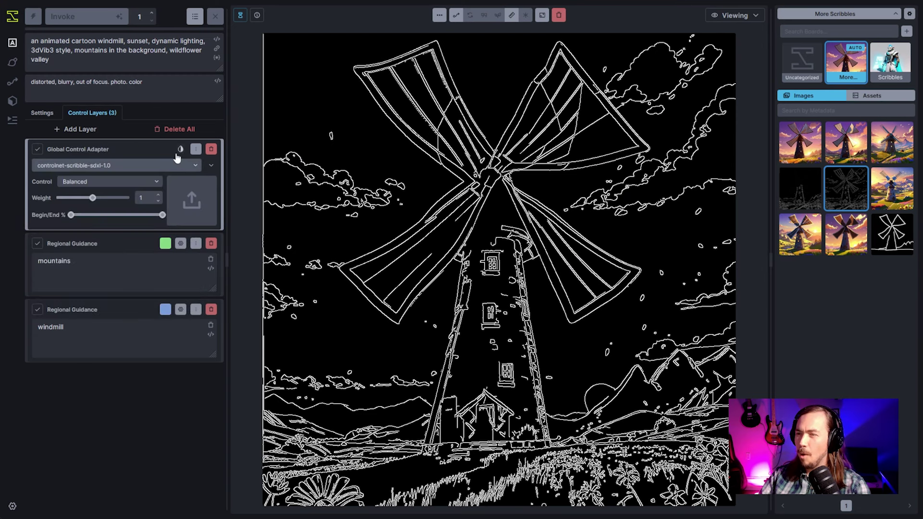
click(196, 149)
click(215, 207)
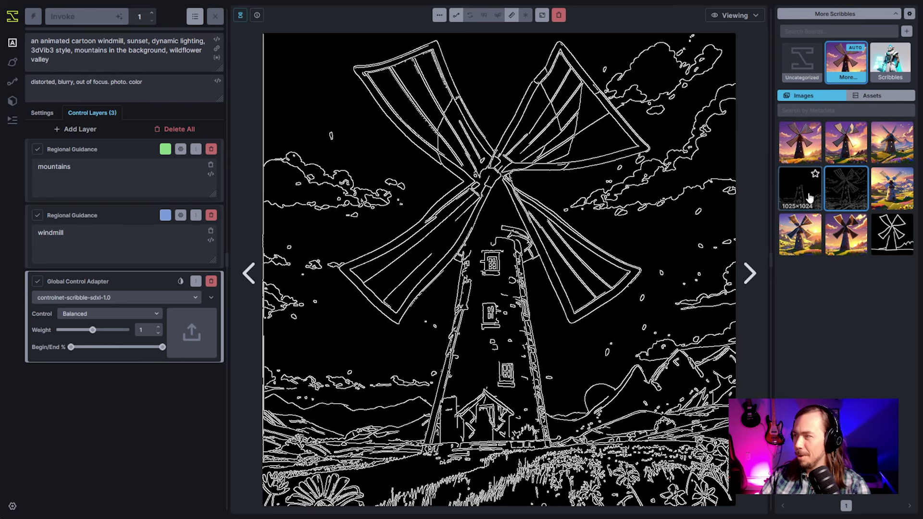
Load the edited line image without blades into the new adapter with no processor and generate an image.
mouse_move(800, 188)
mouse_down()
mouse_move(472, 310)
mouse_move(195, 335)
mouse_up()
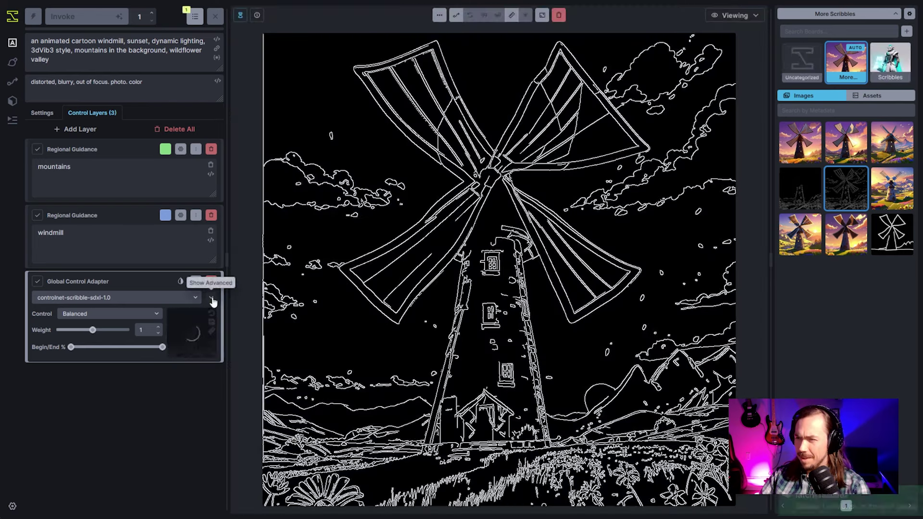
click(212, 373)
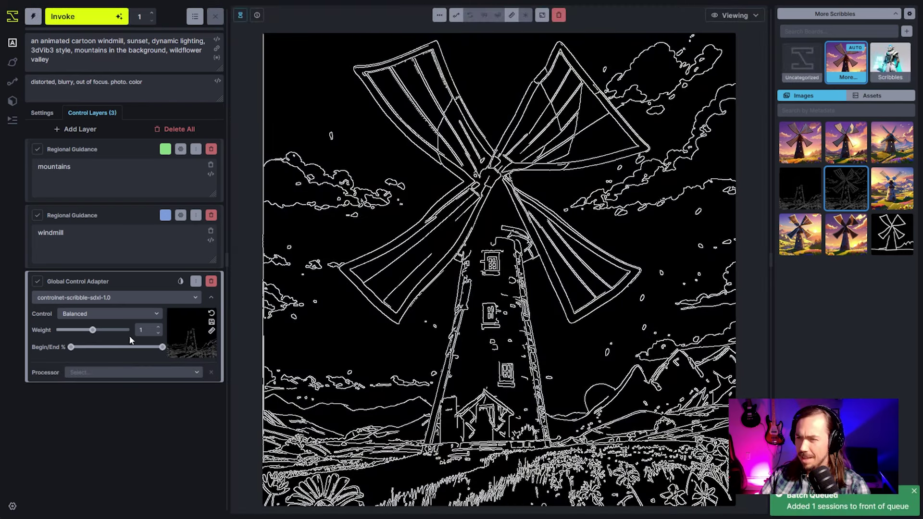
click(86, 20)
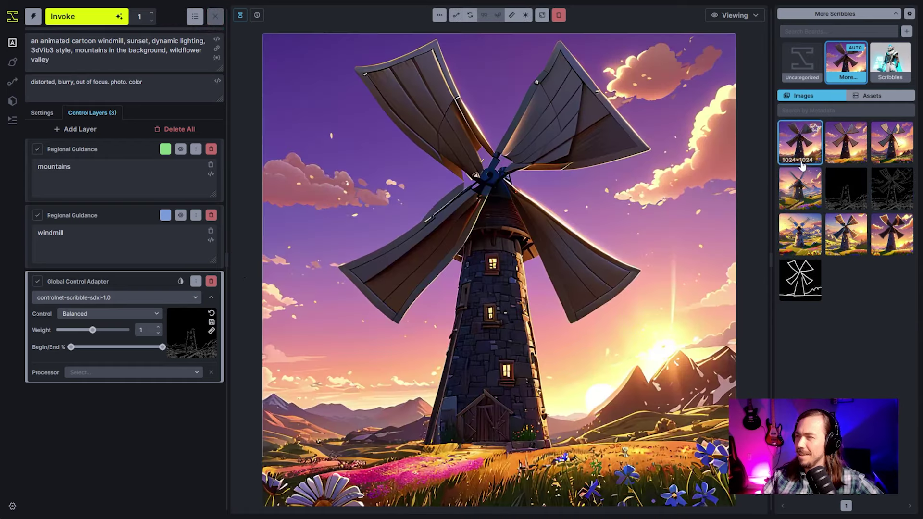
Compare the newest windmill image with an earlier result and review the Global Control Adapter's settings.
click(800, 186)
click(789, 150)
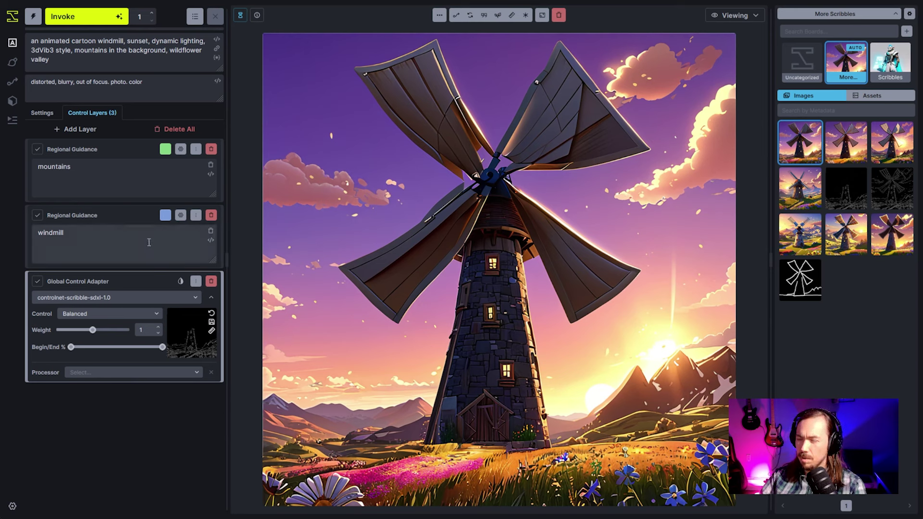
click(121, 259)
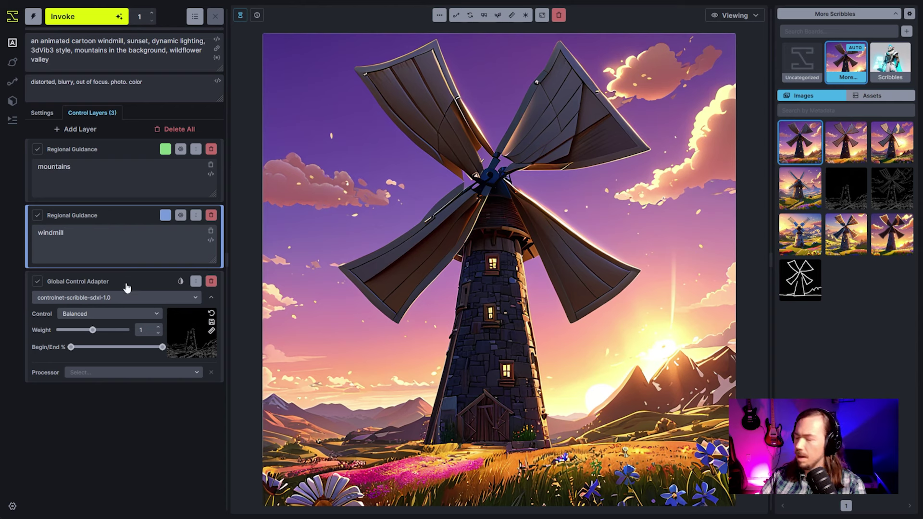
click(181, 373)
click(43, 400)
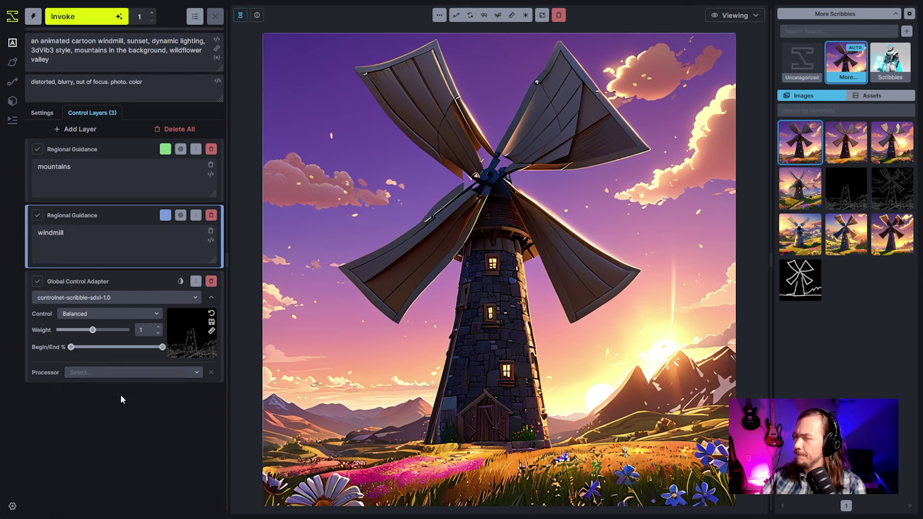
mouse_move(146, 352)
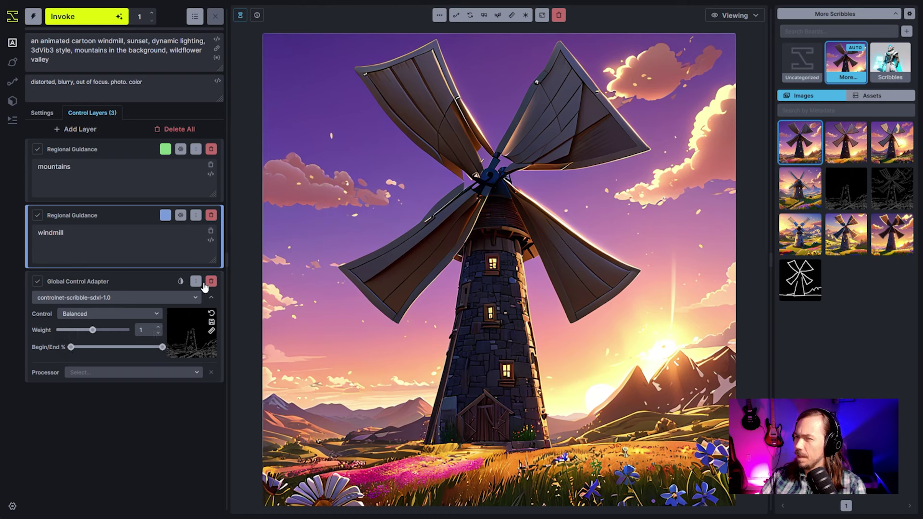
Add a comma after "wildflower valley" in the positive prompt and generate another image.
click(129, 68)
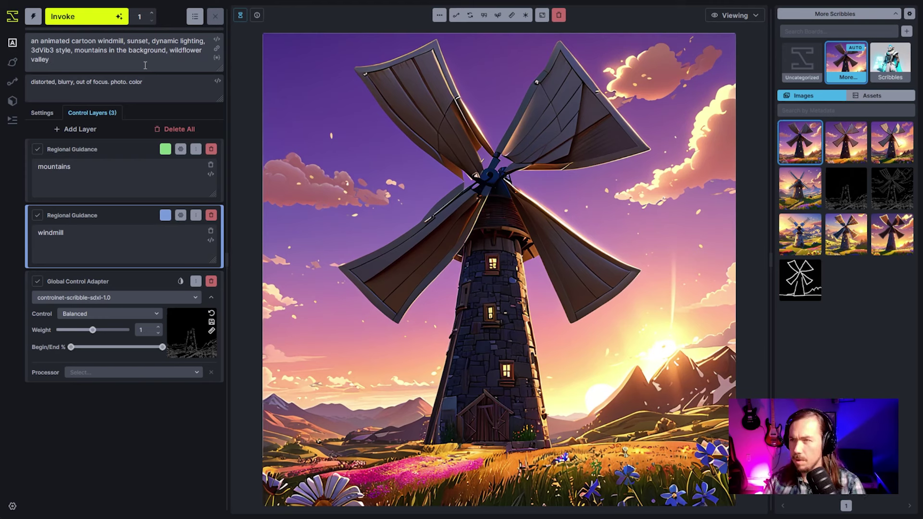
click(120, 19)
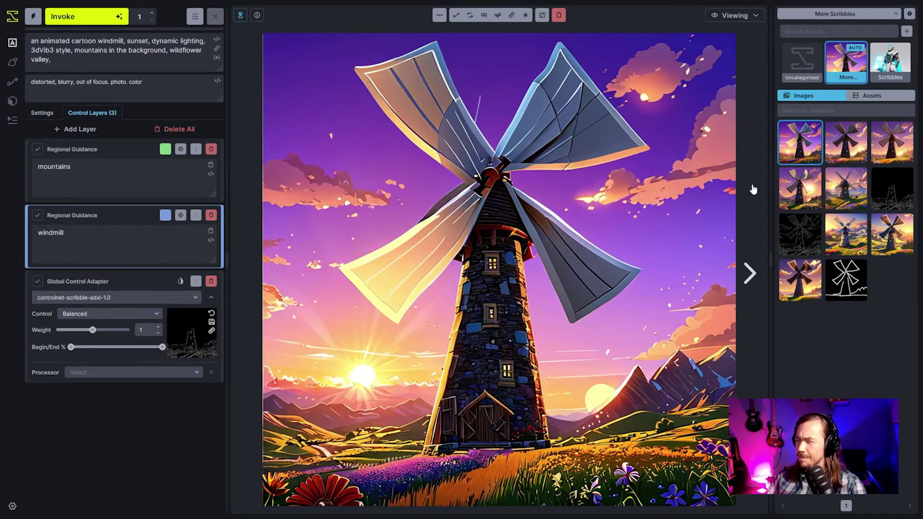
Compare the newest windmill image with the previous results and the edited line image without blades.
click(836, 152)
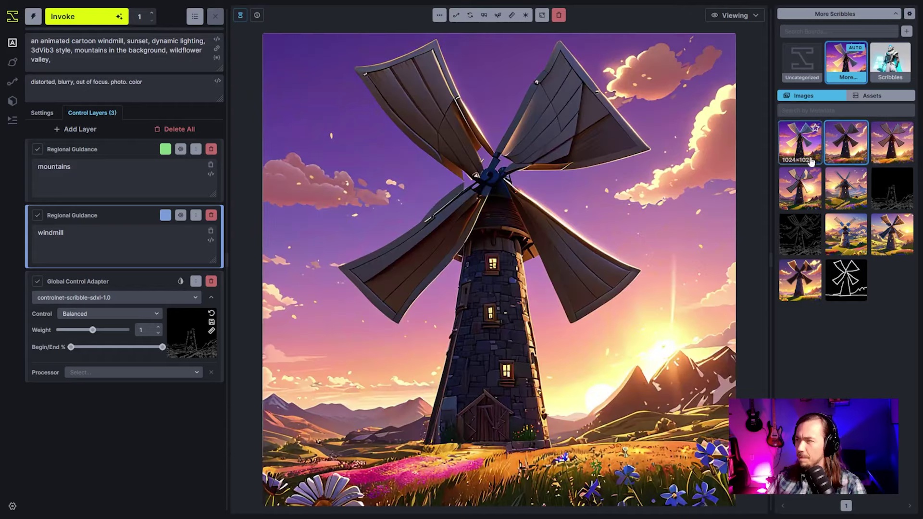
click(811, 161)
key(Down)
key(Right)
key(Right)
click(820, 154)
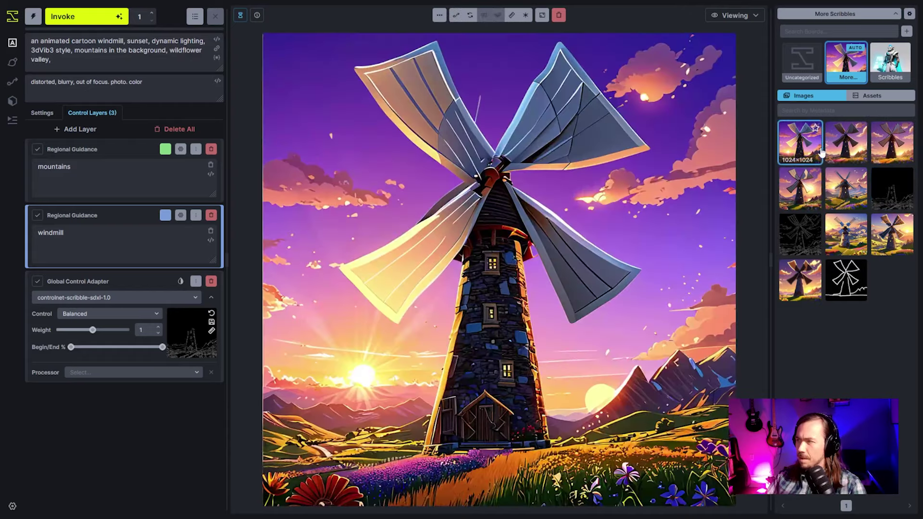
click(839, 144)
click(891, 187)
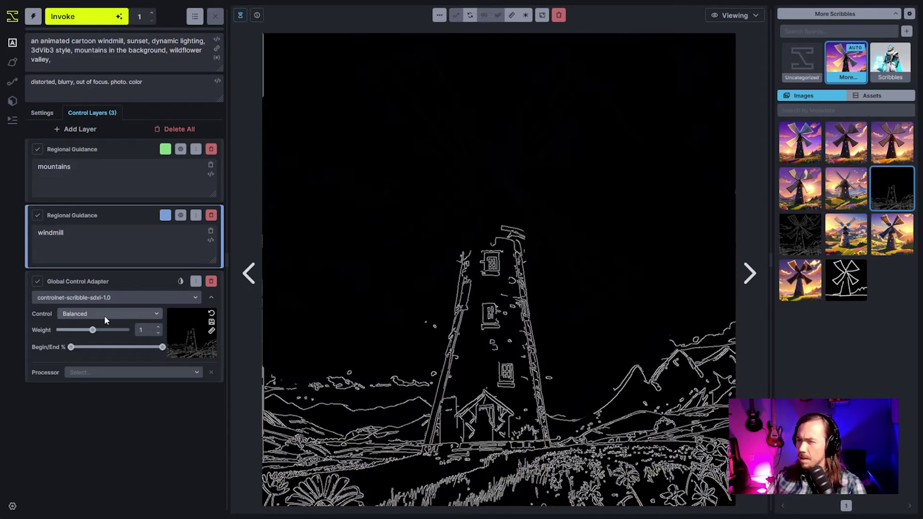
Generate an image with the Global Control Adapter's control mode set to Control, and return the mode to Balanced.
click(142, 313)
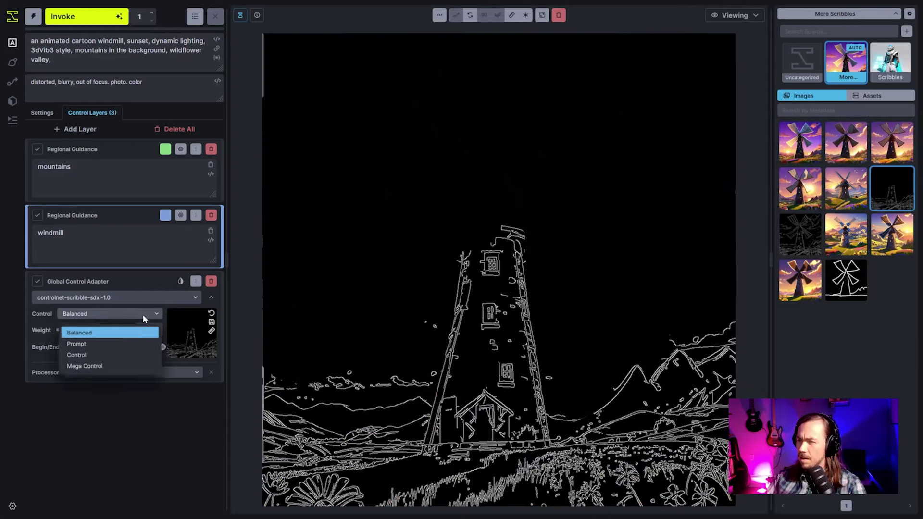
click(110, 341)
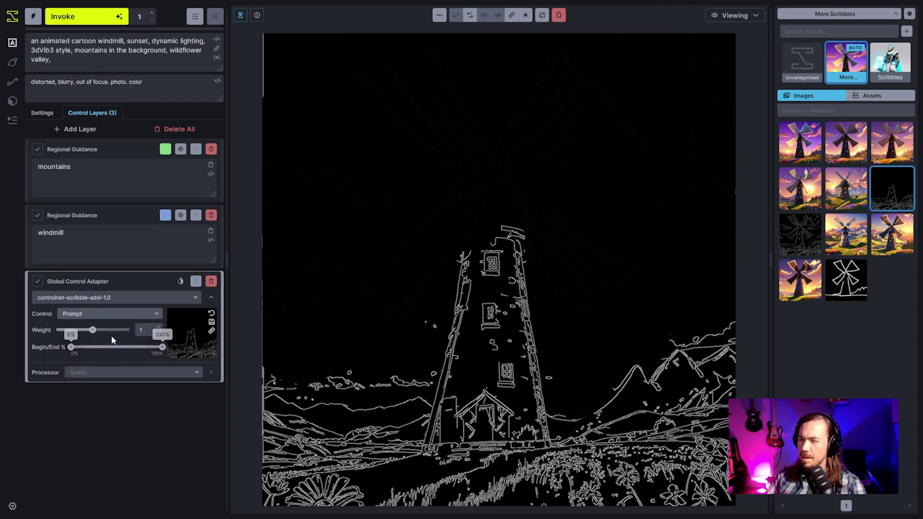
click(117, 314)
click(111, 352)
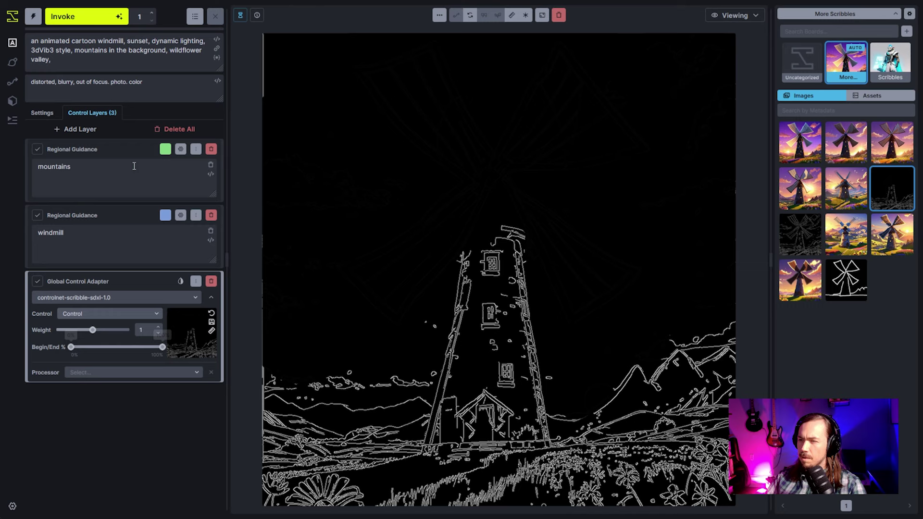
click(105, 18)
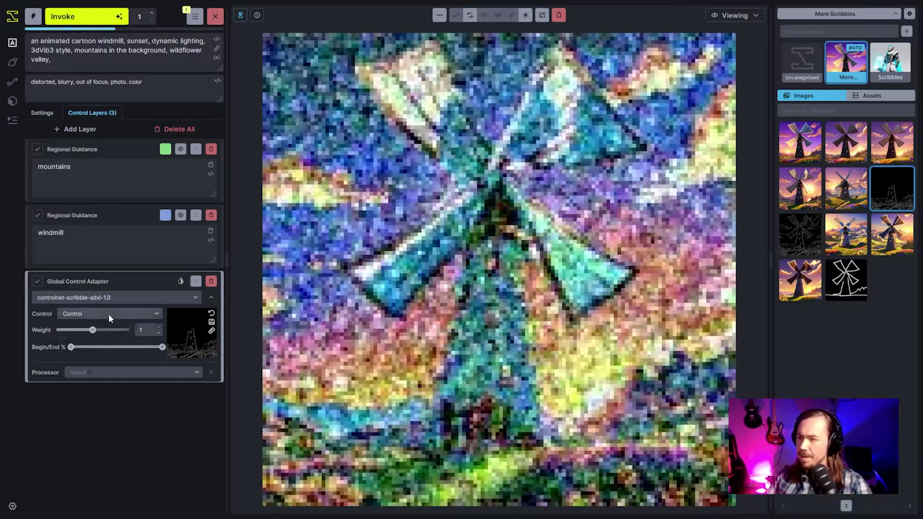
click(109, 314)
click(105, 330)
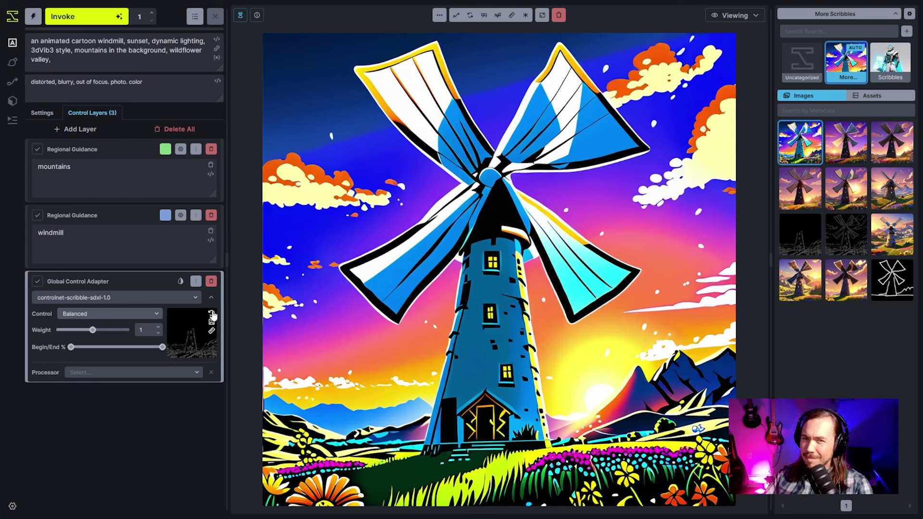
Delete the Global Control Adapter and generate an image from the two regional guidance layers alone.
click(211, 313)
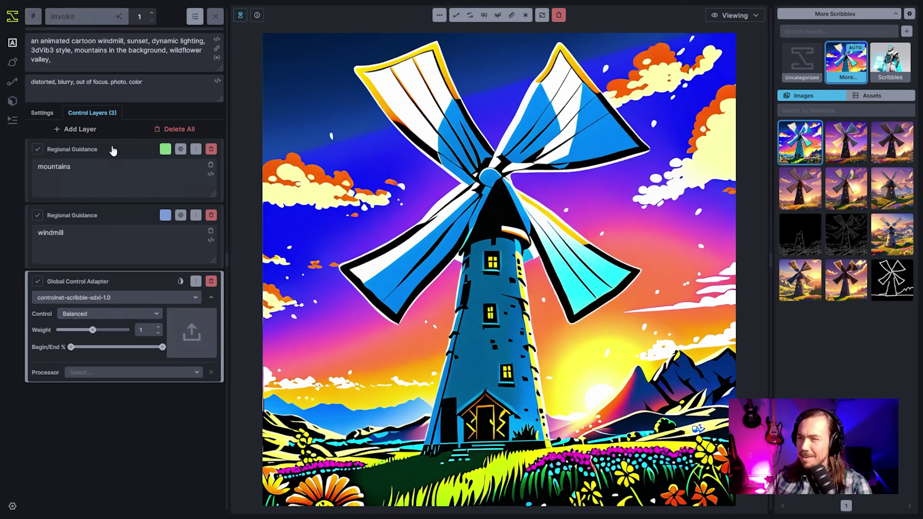
click(211, 282)
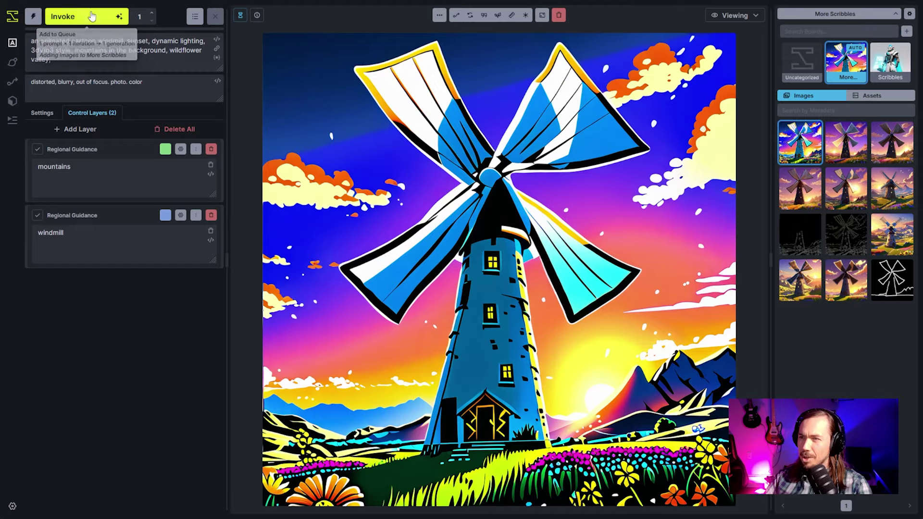
click(91, 18)
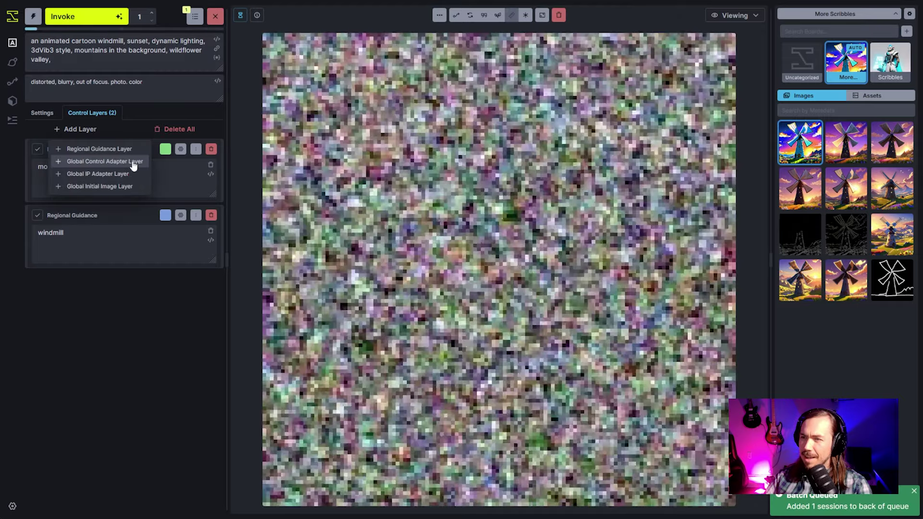
Add a Global Control Adapter using controlnet-scribble-sdxl-1.0 and assign the windmill line image without blades to it.
click(129, 162)
click(111, 165)
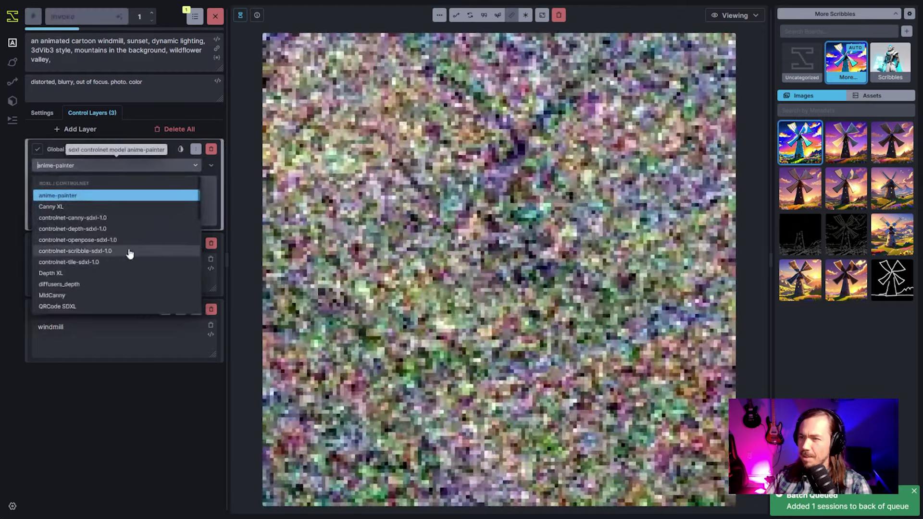
click(126, 251)
mouse_move(892, 280)
mouse_down()
mouse_move(250, 219)
mouse_move(192, 201)
mouse_up()
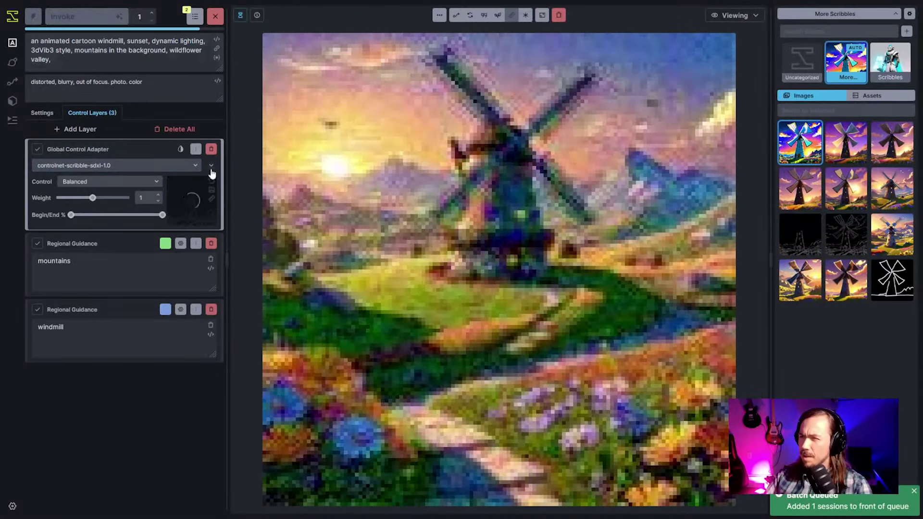
click(211, 165)
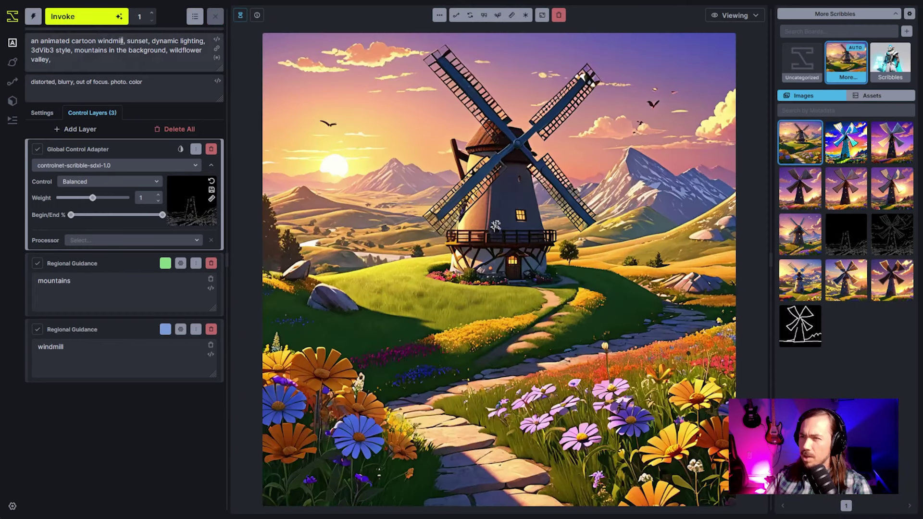
Regenerate the windmill image with the adapter's processor set to Lineart and compare it with the previous result.
click(87, 16)
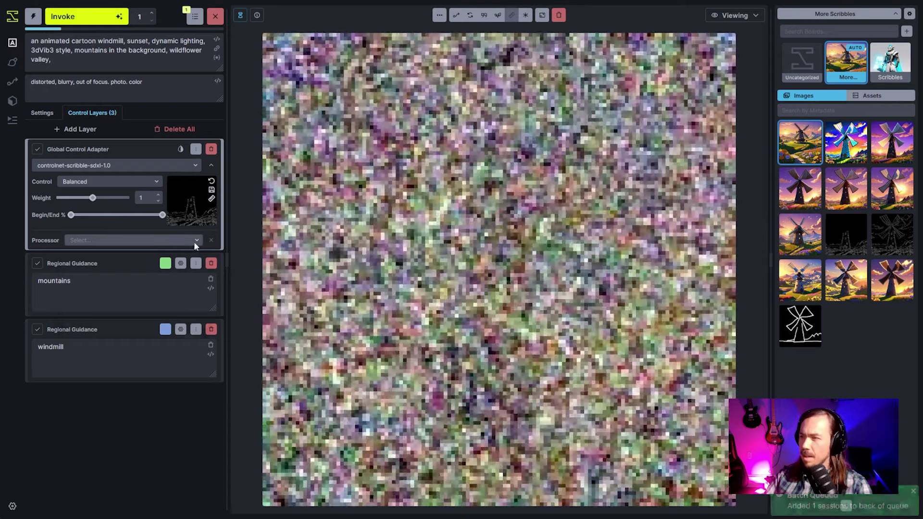
click(195, 240)
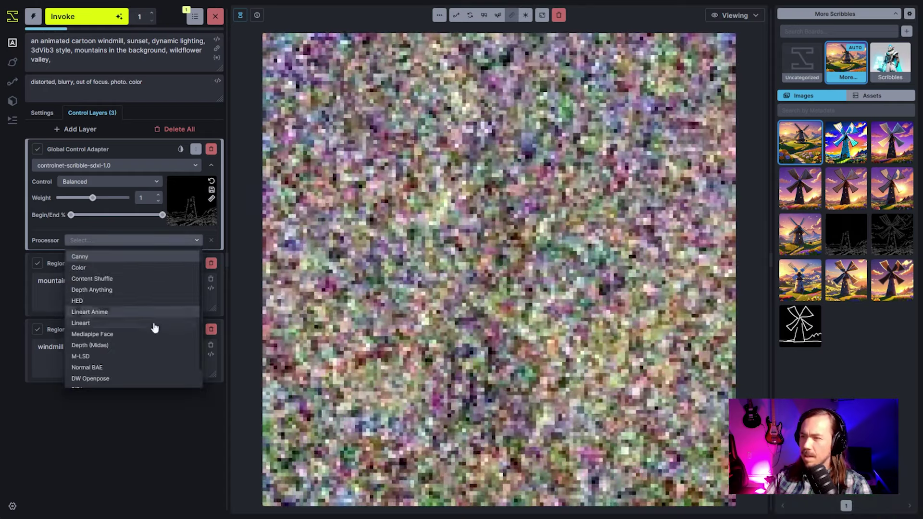
click(145, 331)
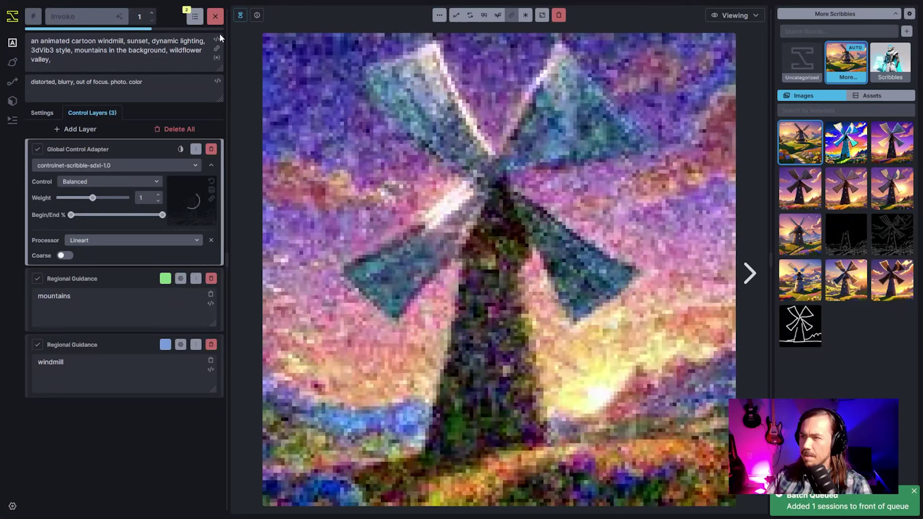
click(214, 16)
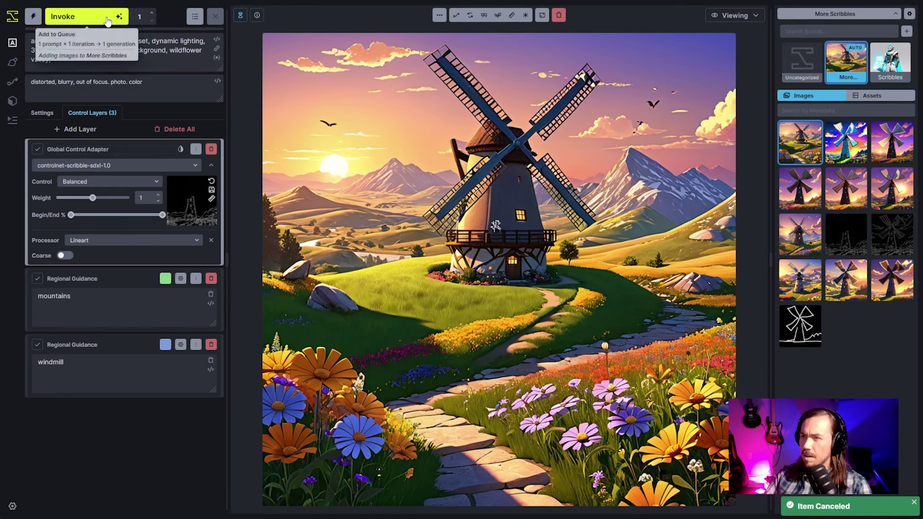
click(86, 16)
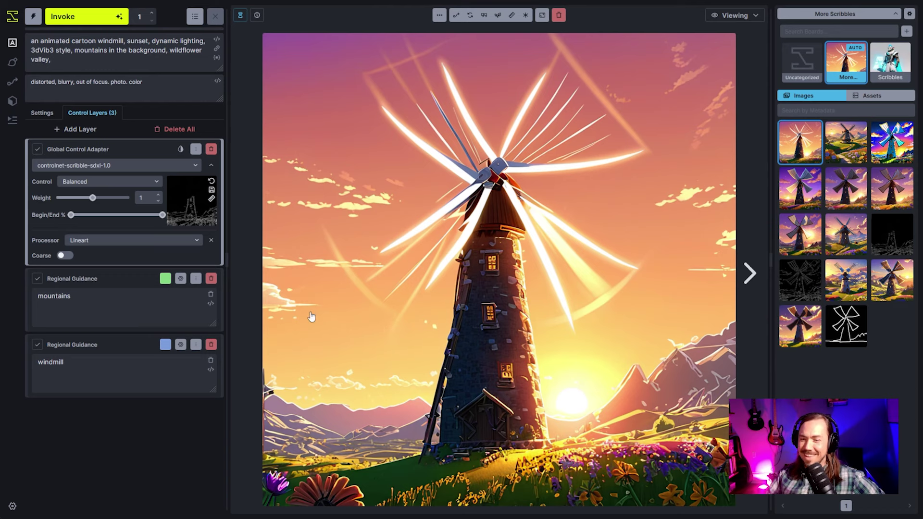
click(846, 142)
click(800, 142)
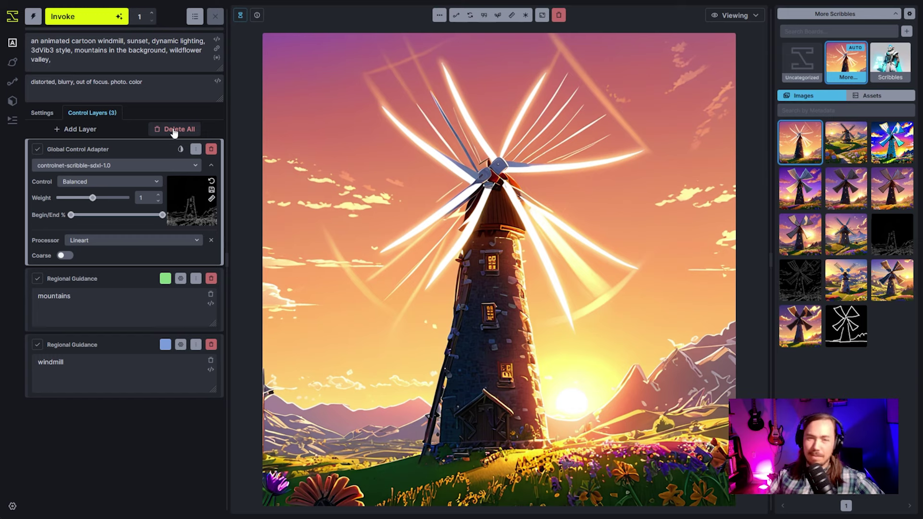
Clear the unified canvas and set its bounding box to 1024 × 1024.
click(16, 66)
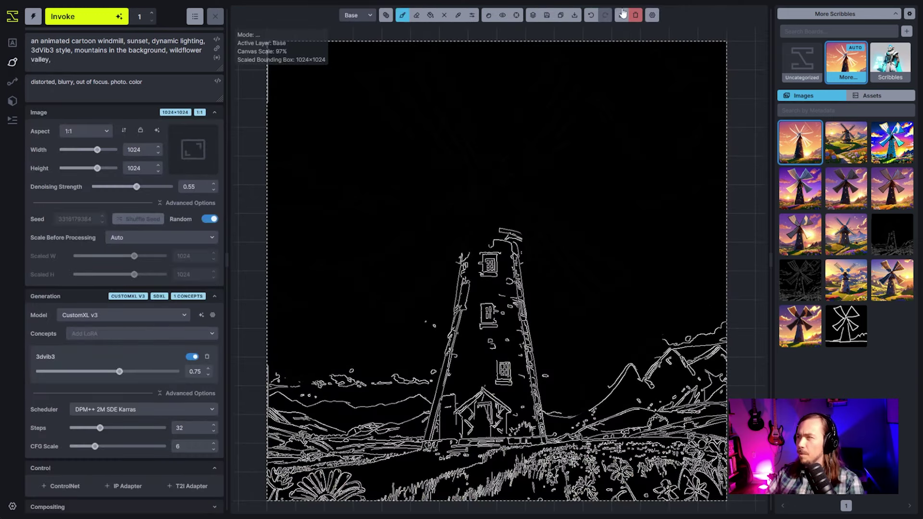
click(635, 19)
click(489, 15)
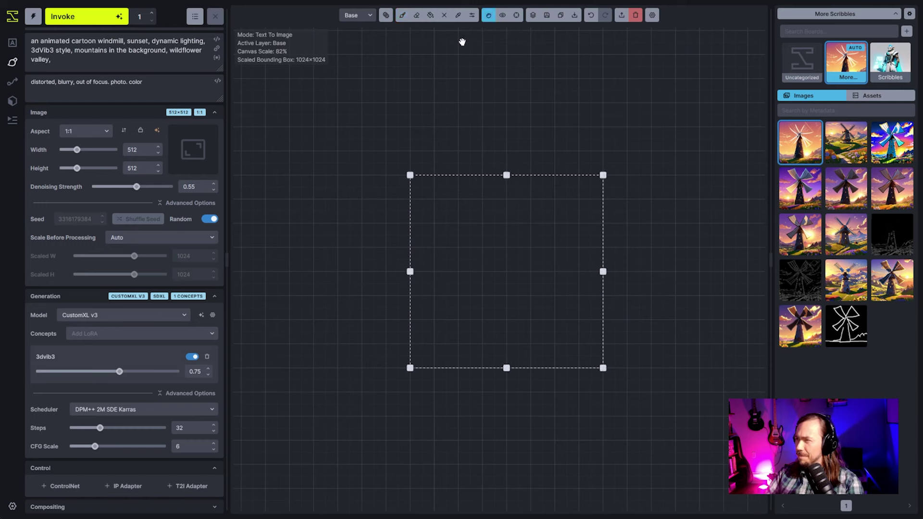
drag(556, 178, 478, 70)
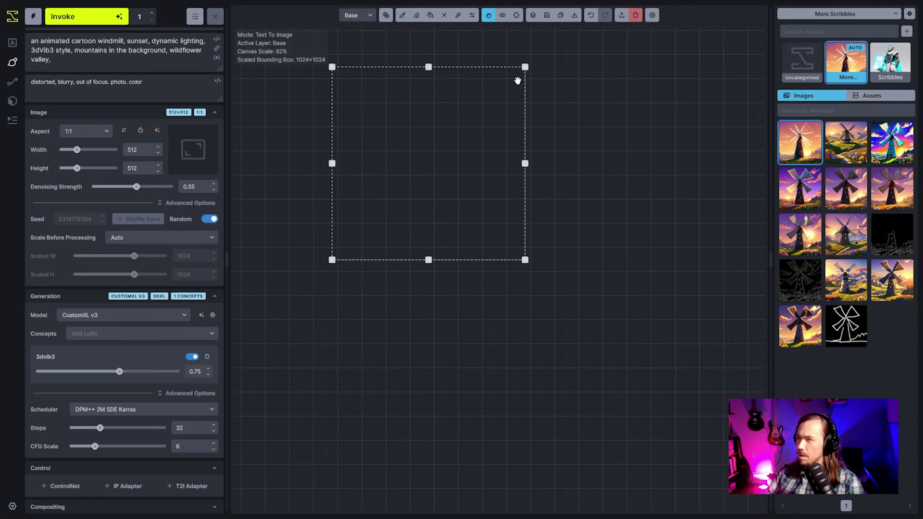
click(158, 130)
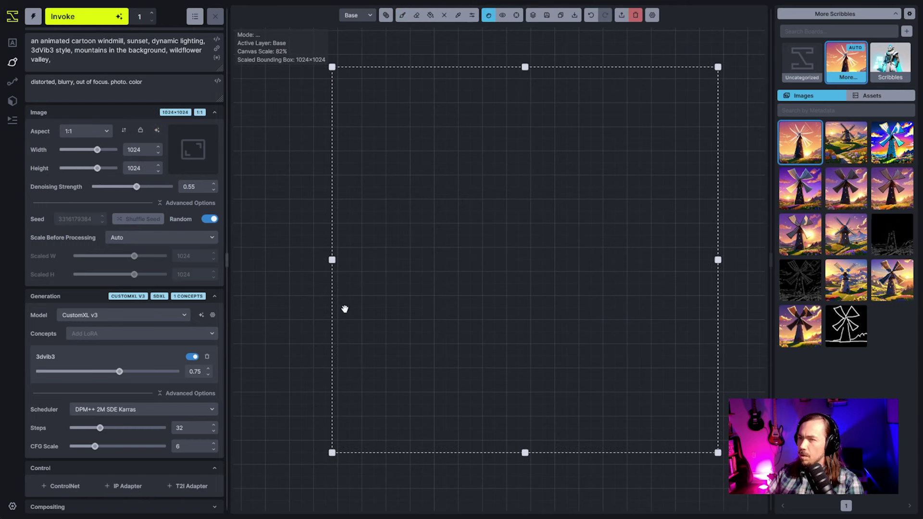
Fill the empty bounding box on the unified canvas with solid black and return to the generation workspace.
click(472, 14)
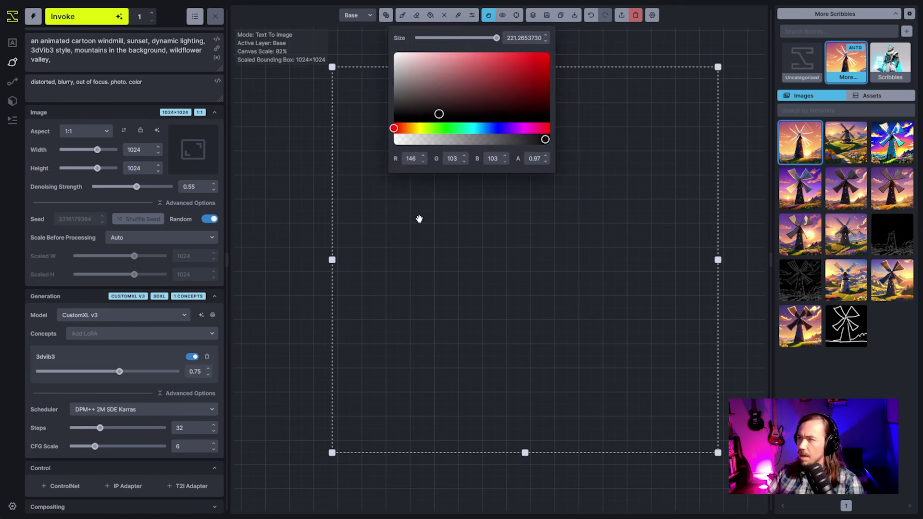
click(434, 18)
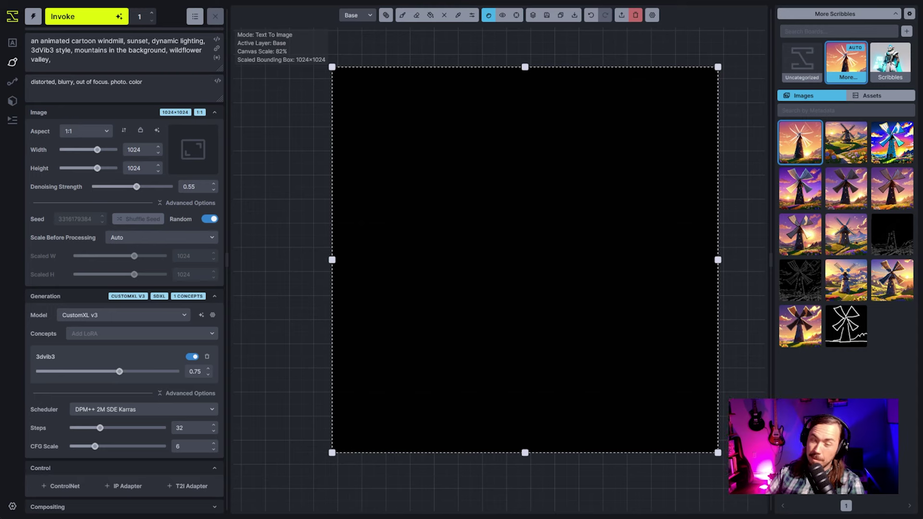
click(12, 43)
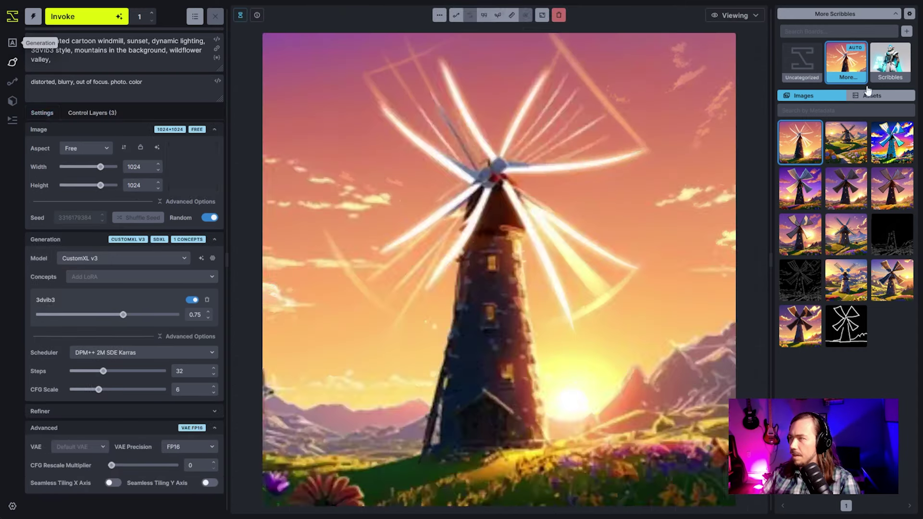
Review the skull creature image, its depth map and its scribble asset in the Scribbles board.
click(893, 62)
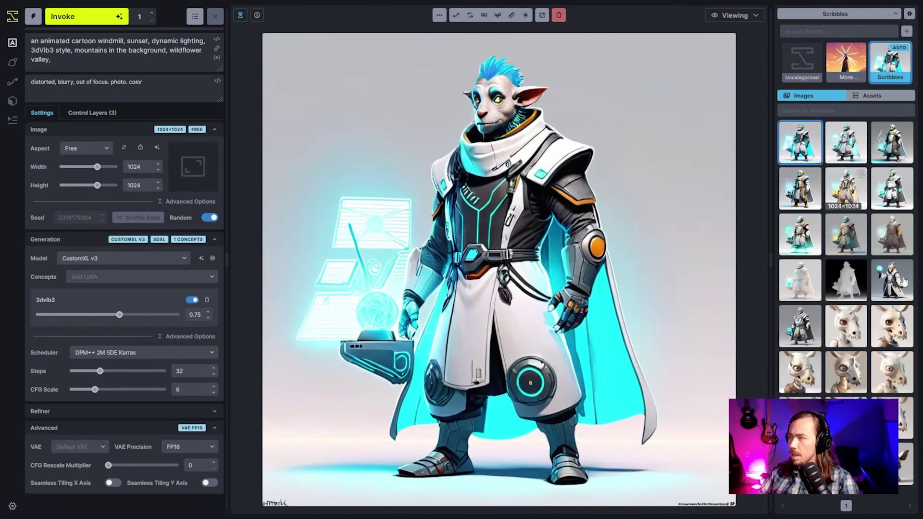
click(846, 418)
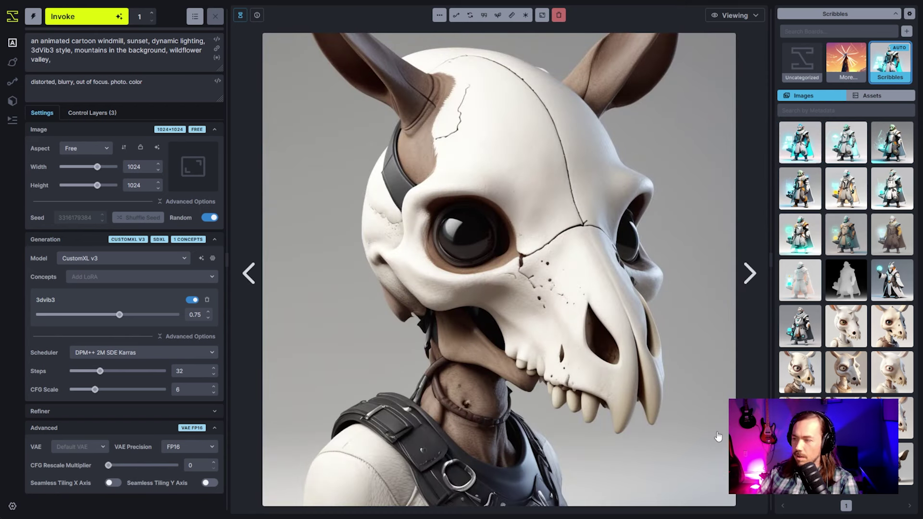
key(Right)
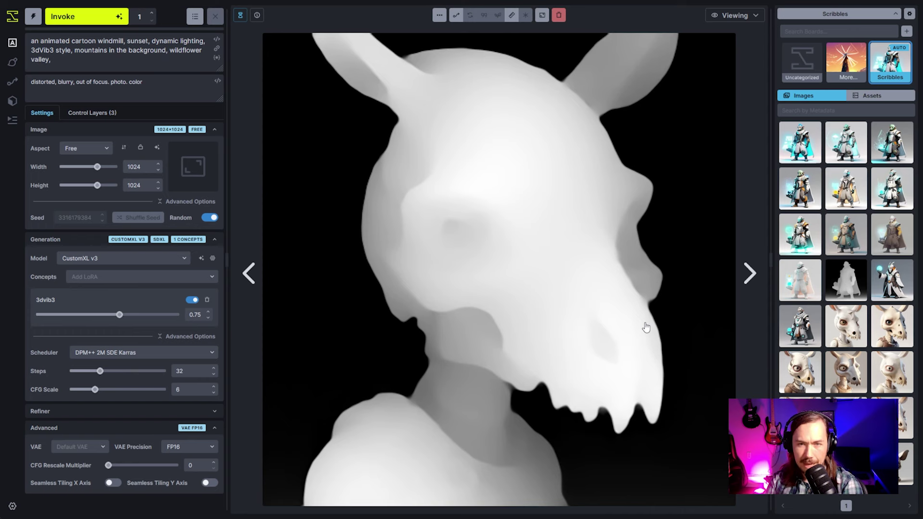
click(869, 96)
key(Right)
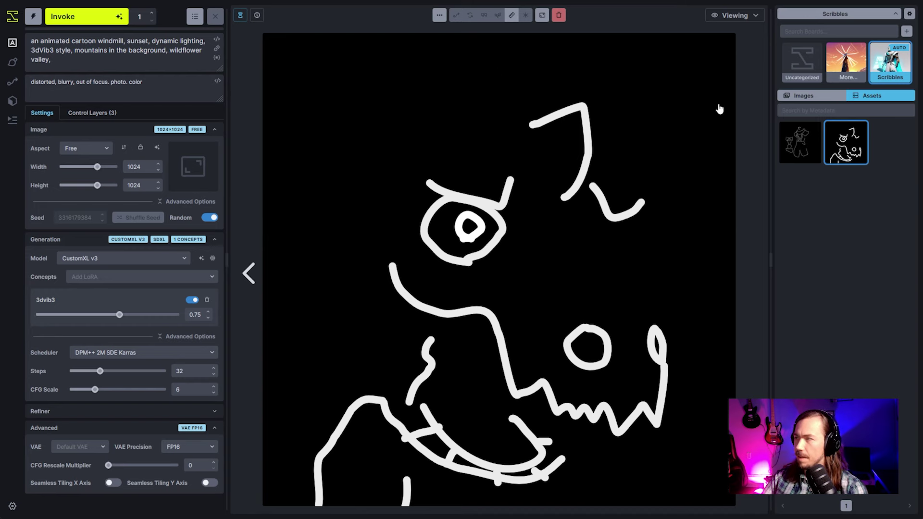
click(803, 95)
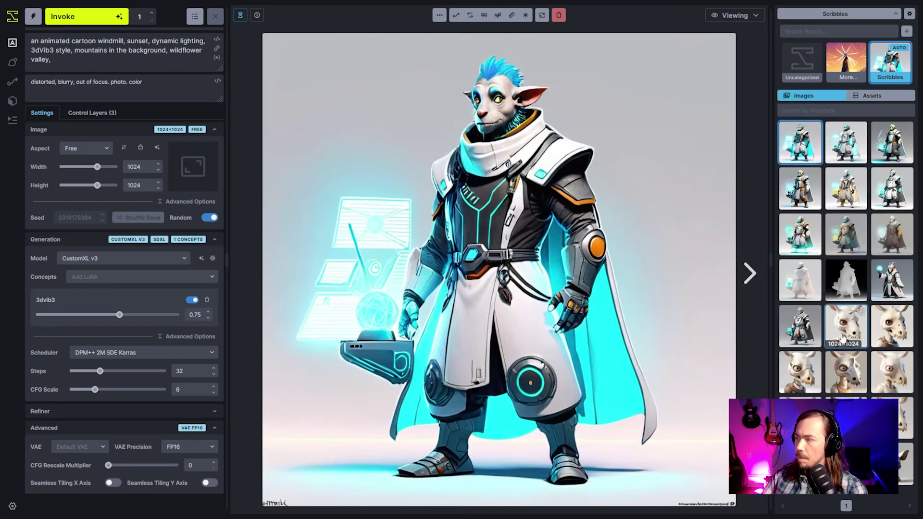
Remix the skull-helmet creature image to load its prompt and settings, and show its control layers.
right_click(801, 142)
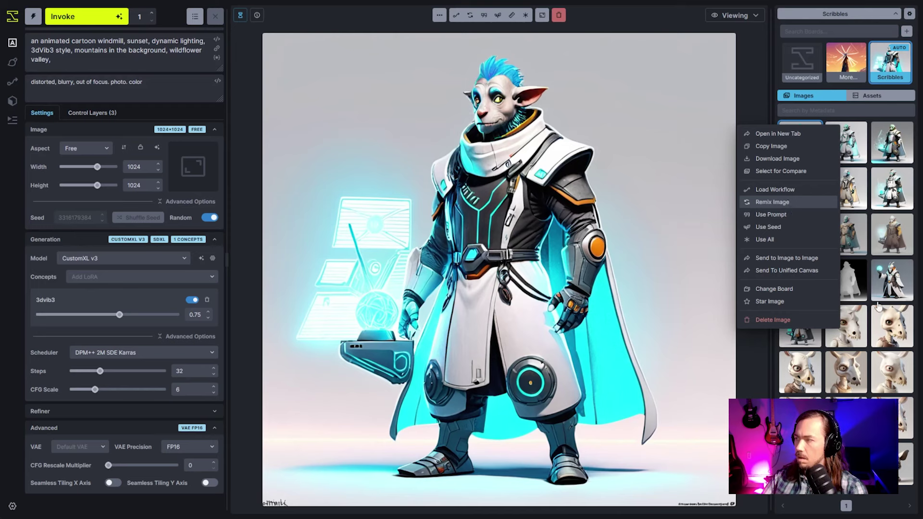
click(783, 202)
key(ctrl+shift+Return)
click(114, 113)
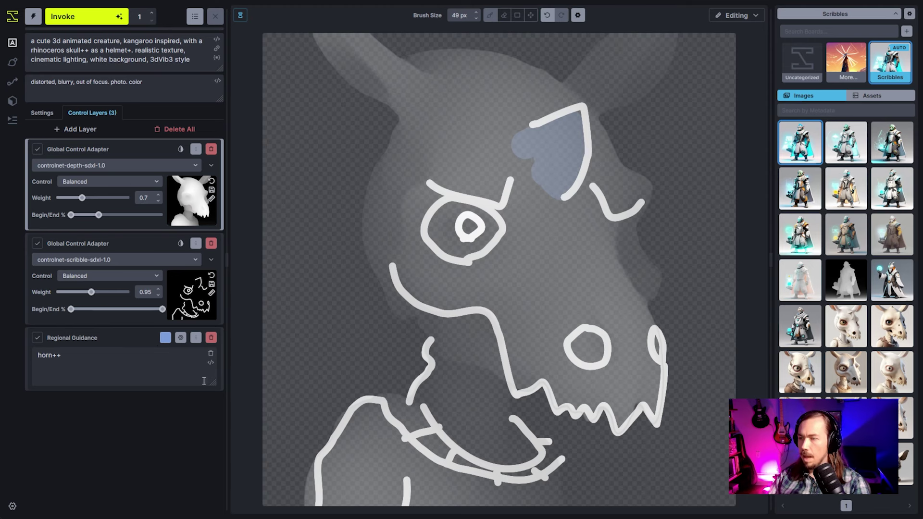
Replace the "horn++" Regional Guidance layer with a new one that has Auto Negative turned off.
click(211, 339)
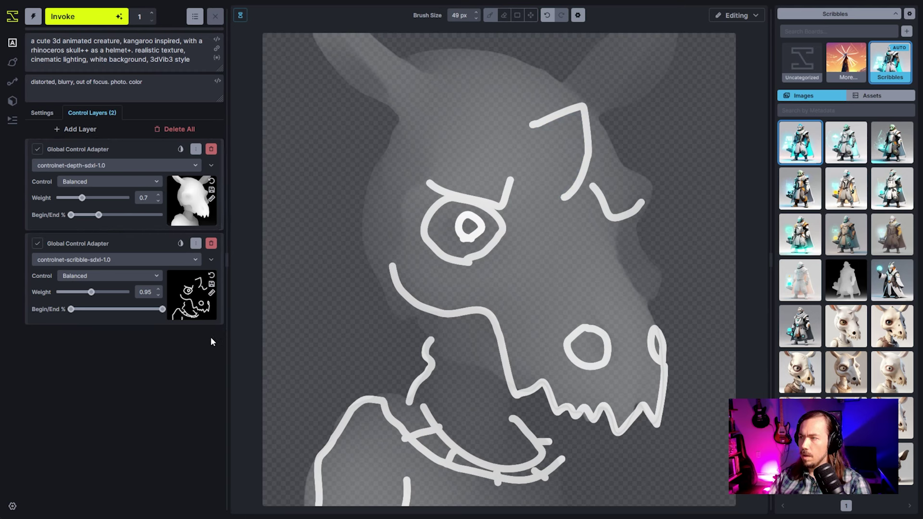
click(76, 129)
click(115, 155)
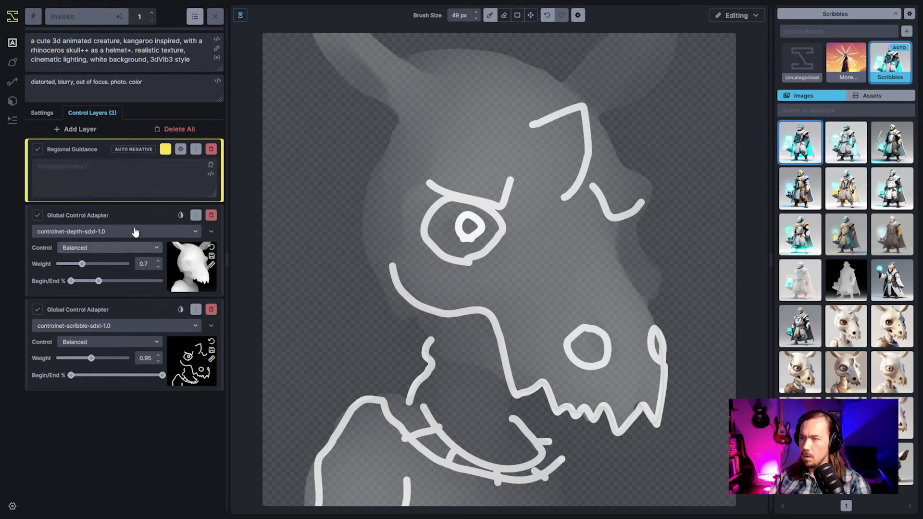
click(180, 149)
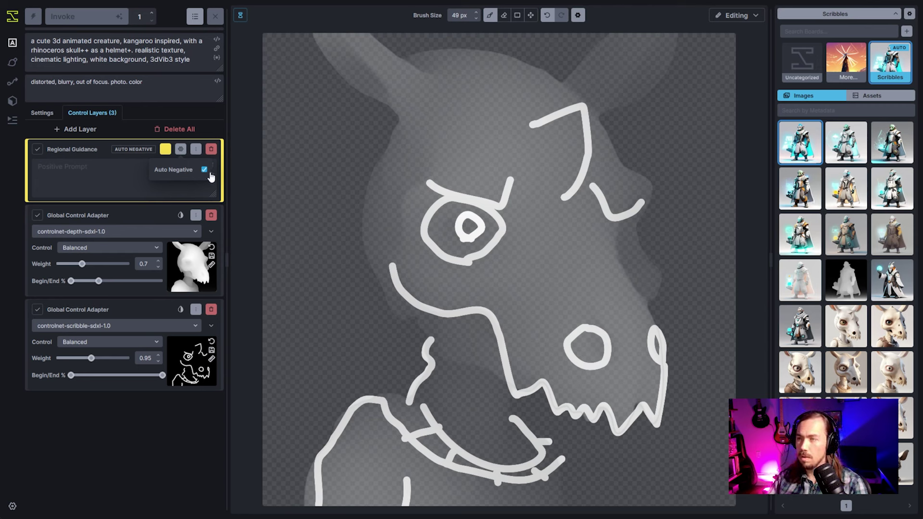
click(204, 169)
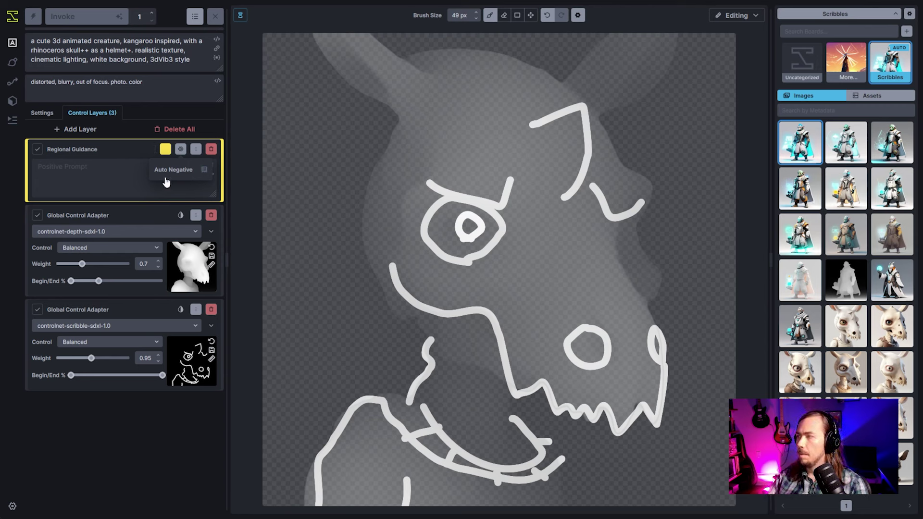
key(Escape)
Replace the new Regional Guidance layer's positive prompt with an IP Adapter.
click(123, 192)
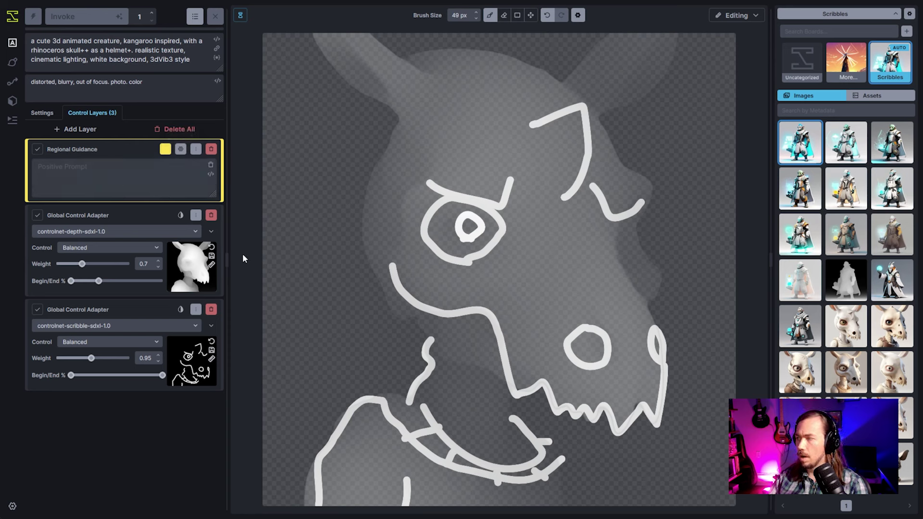
click(212, 167)
click(188, 170)
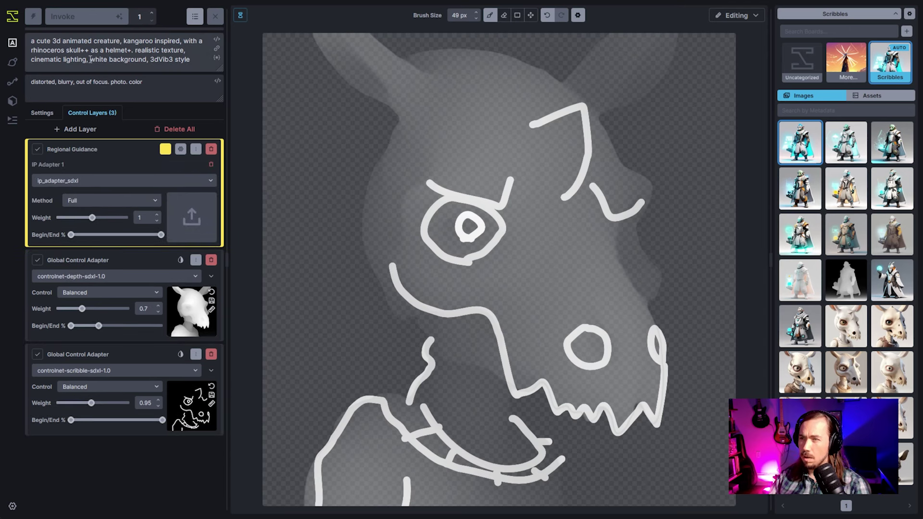
Shorten the global positive prompt to "realistic texture, cinematic lighting, white background, 3dVib3 style" by removing the creature description.
drag(90, 59, 30, 41)
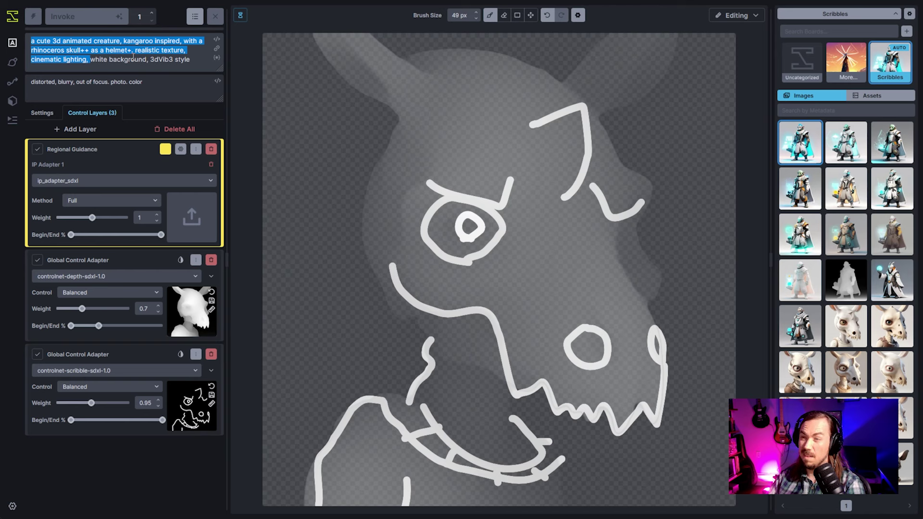
click(129, 50)
drag(135, 50, 30, 40)
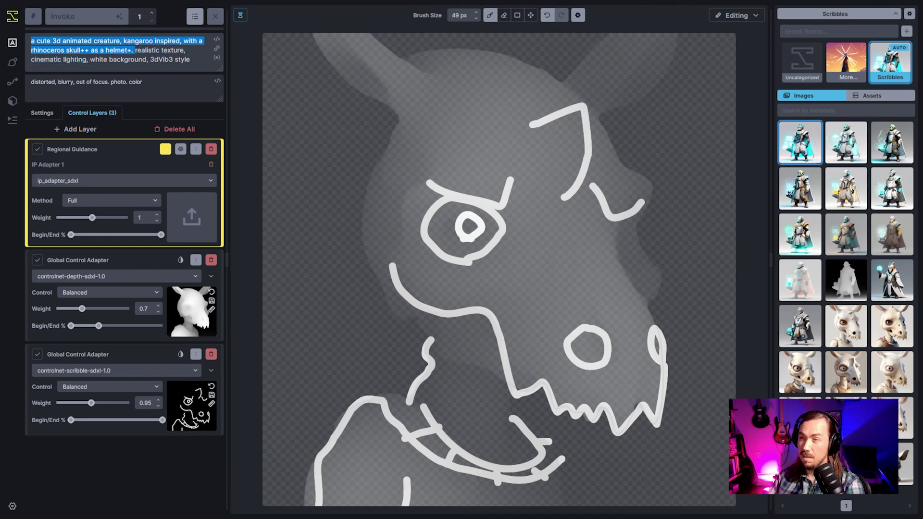
key(BackSpace)
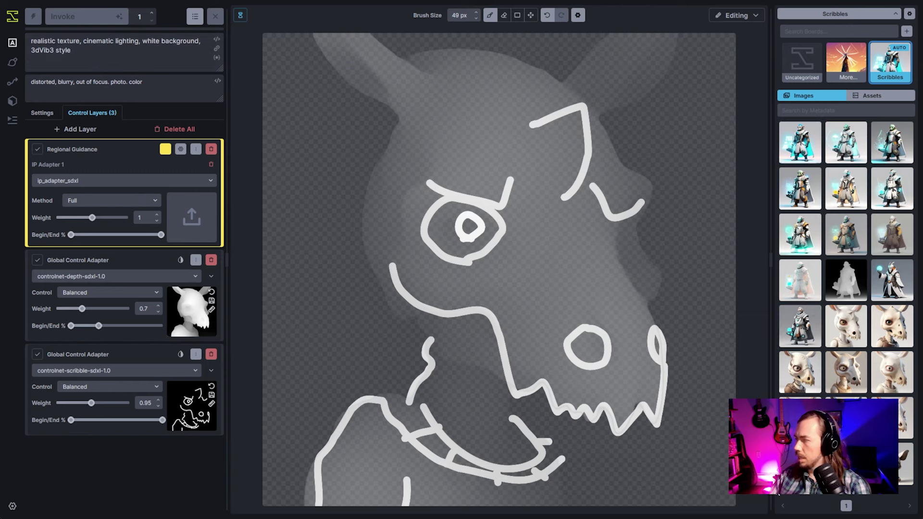
Configure the regional IP Adapter with a skull creature reference image, the ip_adapter_sdxl_vit_h model and a weight of 0.75.
drag(904, 418, 191, 217)
click(124, 180)
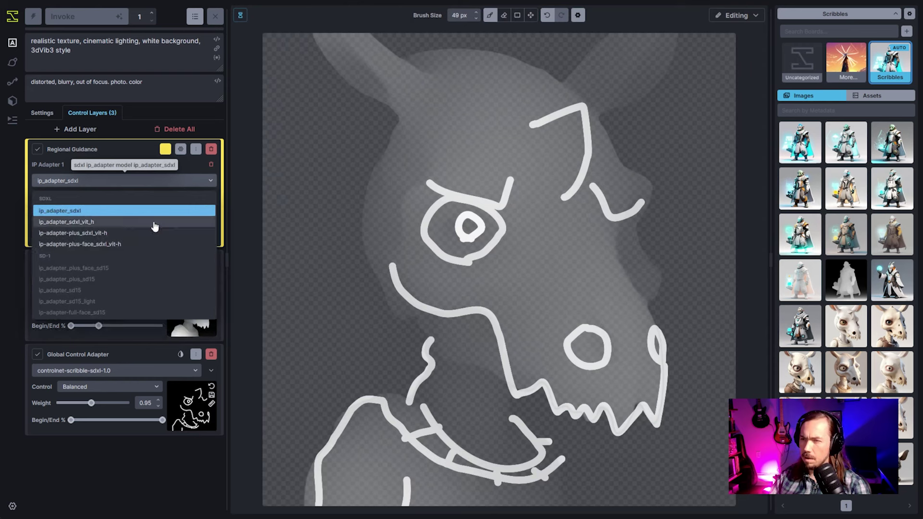
click(97, 223)
drag(96, 222, 84, 222)
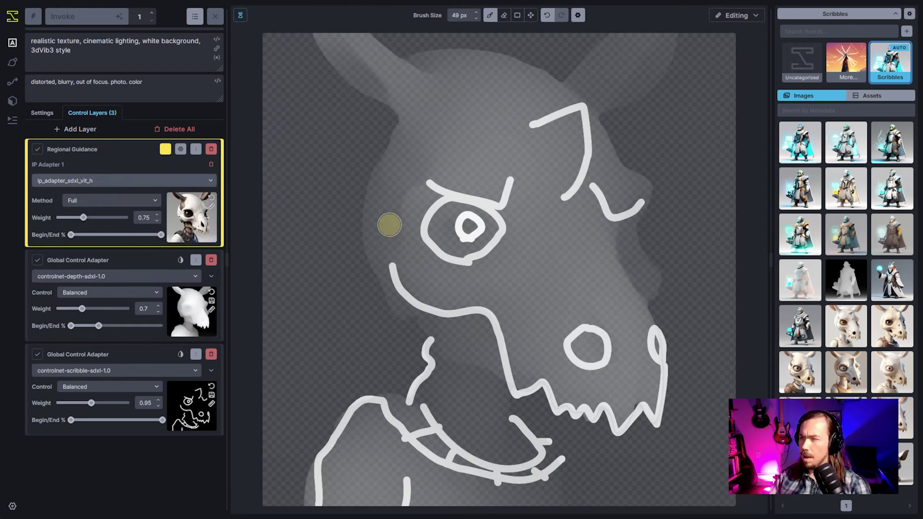
Paint the IP Adapter region over the creature's skull, the ear on the snout side and the neck, leaving part of the eye unpainted.
key(bracketright)
key(bracketright)
key(bracketright)
key(bracketright)
key(bracketright)
key(bracketright)
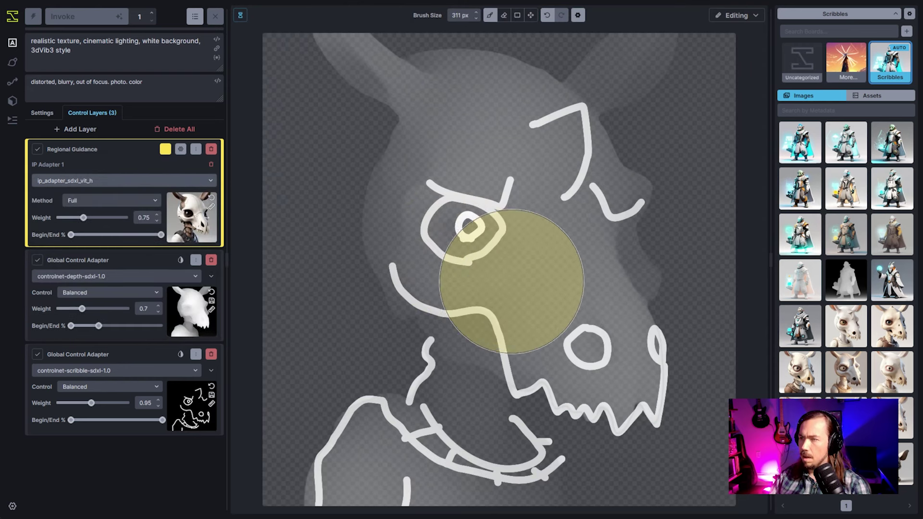
key(bracketleft)
key(bracketleft)
mouse_move(597, 365)
mouse_down()
mouse_move(624, 379)
mouse_move(604, 274)
mouse_move(592, 345)
mouse_move(567, 360)
mouse_move(542, 334)
mouse_move(444, 301)
mouse_move(406, 273)
mouse_move(396, 240)
mouse_move(403, 207)
mouse_move(443, 152)
mouse_move(431, 92)
mouse_move(488, 96)
mouse_move(515, 104)
mouse_move(490, 115)
mouse_move(536, 127)
mouse_move(549, 154)
mouse_move(547, 265)
mouse_move(543, 121)
mouse_move(575, 102)
mouse_move(573, 113)
mouse_move(623, 50)
mouse_move(629, 74)
mouse_move(655, 46)
mouse_move(577, 118)
mouse_move(618, 189)
mouse_up()
scroll(584, 135, down, 4)
mouse_move(573, 312)
mouse_down()
mouse_move(450, 379)
mouse_move(474, 360)
mouse_move(506, 449)
mouse_move(491, 421)
mouse_move(501, 405)
mouse_move(461, 417)
mouse_move(474, 347)
mouse_move(437, 369)
mouse_move(457, 391)
mouse_up()
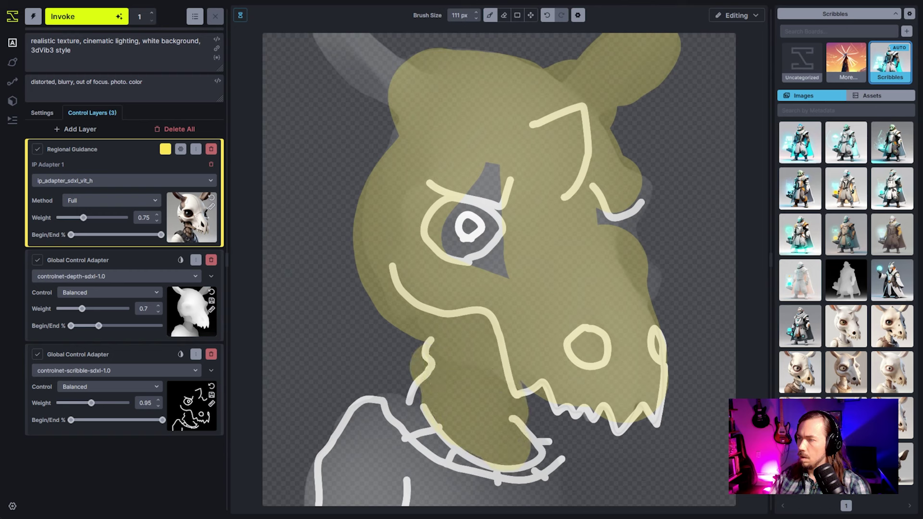
Add a Regional Guidance layer with the positive prompt "a space suit" and paint its region over the creature's shoulders and chest.
click(99, 129)
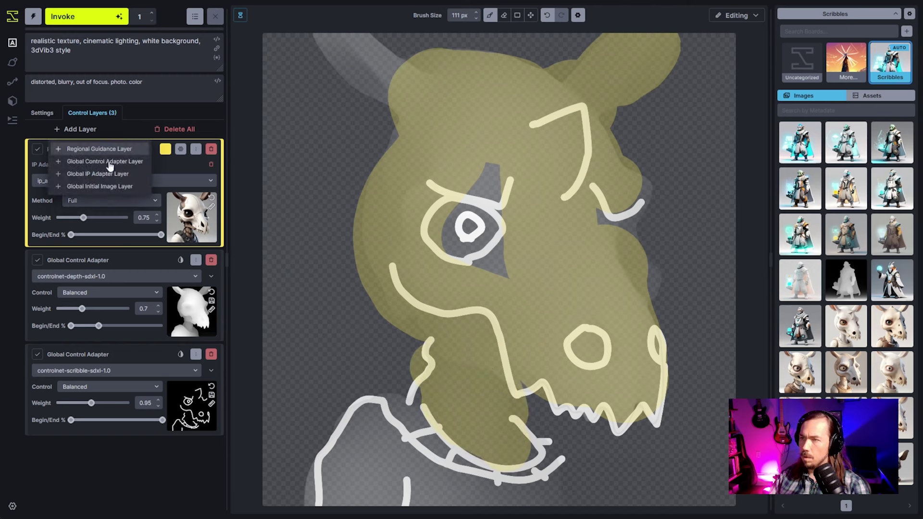
click(99, 149)
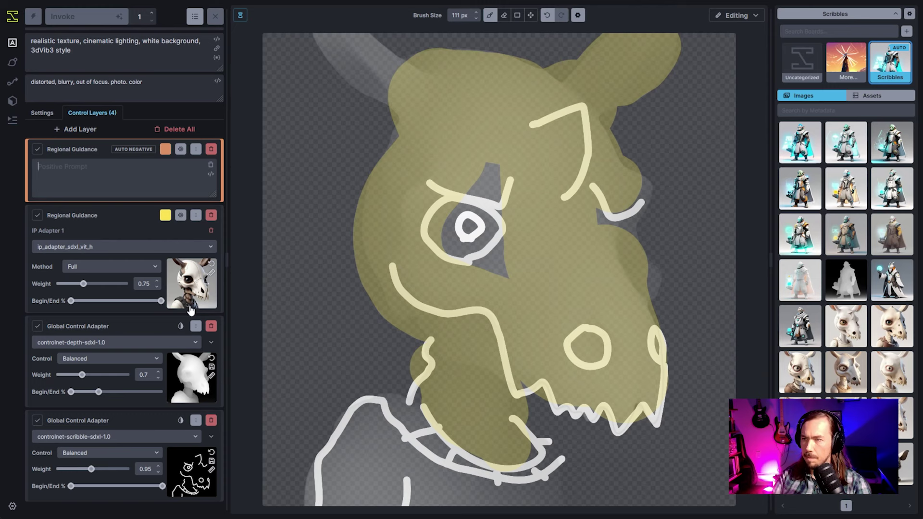
text(a space suit)
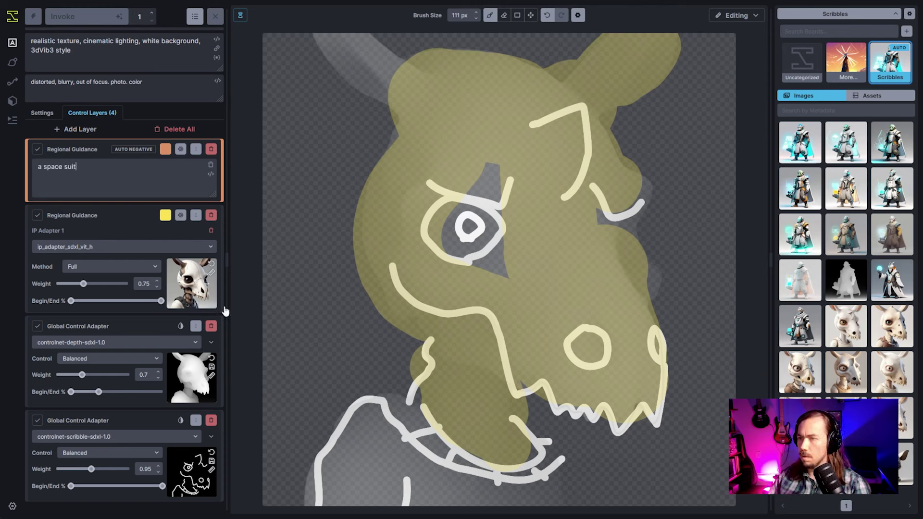
scroll(442, 459, up, 5)
mouse_move(375, 461)
mouse_down()
mouse_move(337, 456)
mouse_move(533, 472)
mouse_up()
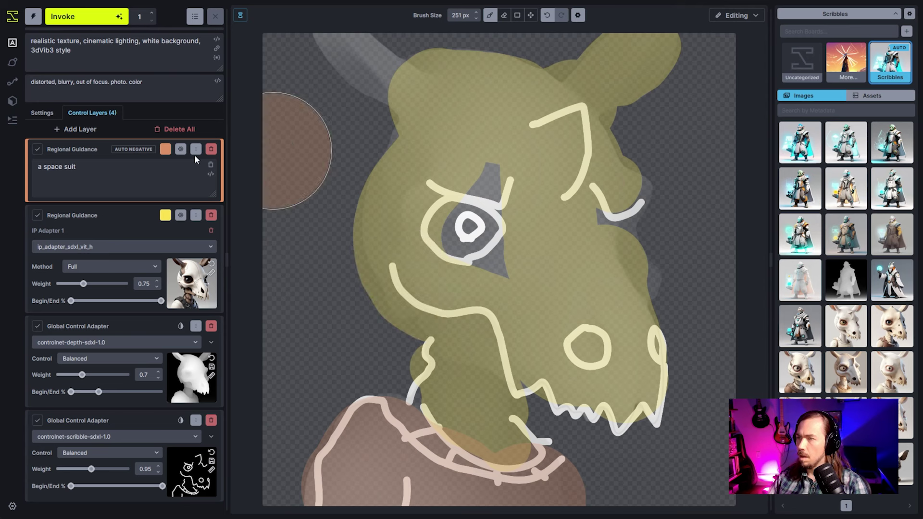
Extend the skull IP Adapter layer's painted region over the unpainted ear at the back of the head.
click(97, 236)
scroll(441, 123, down, 4)
mouse_move(380, 103)
mouse_down()
mouse_move(342, 35)
mouse_move(399, 84)
mouse_up()
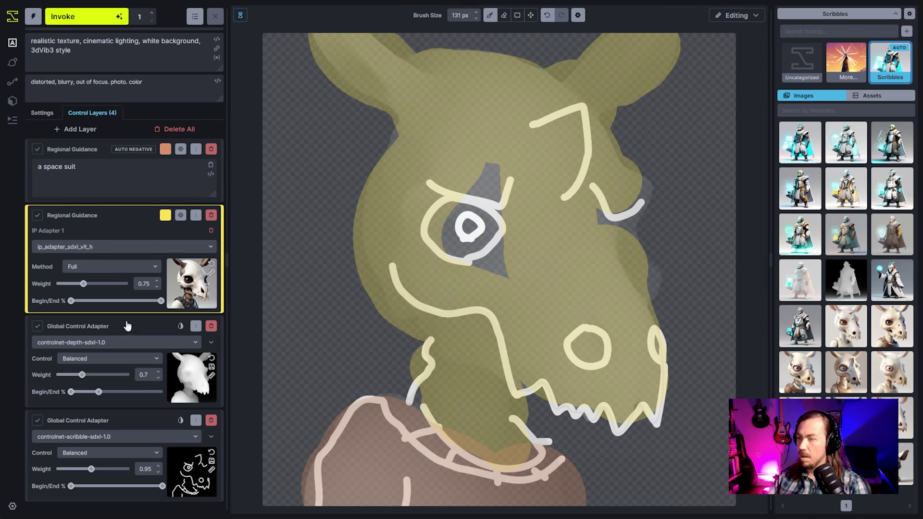
Add an IP Adapter to the "a space suit" layer with a robed character reference image, model ip_adapter_sdxl_vit_h and weight 0.4.
click(195, 150)
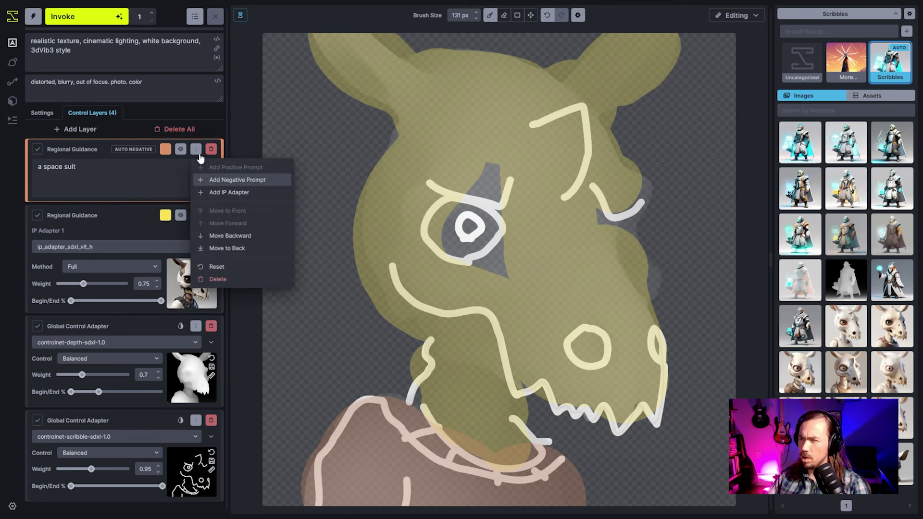
click(228, 192)
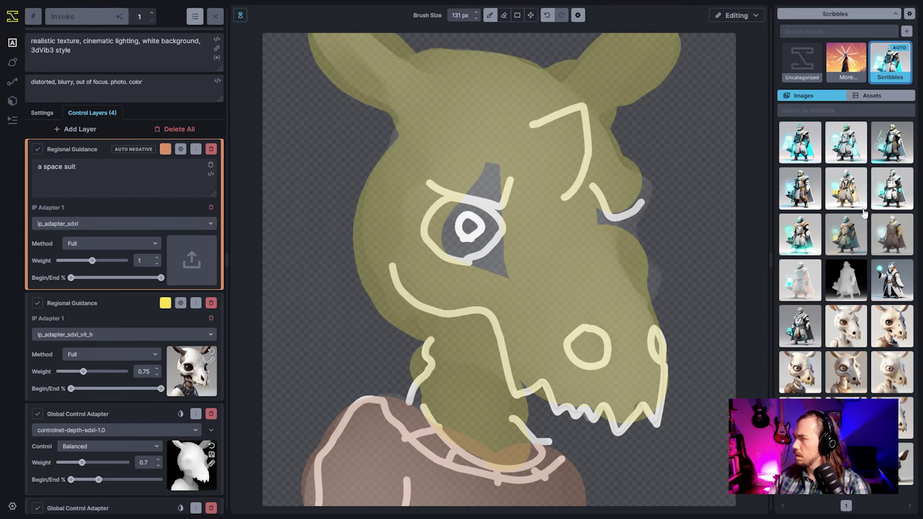
drag(853, 199, 189, 260)
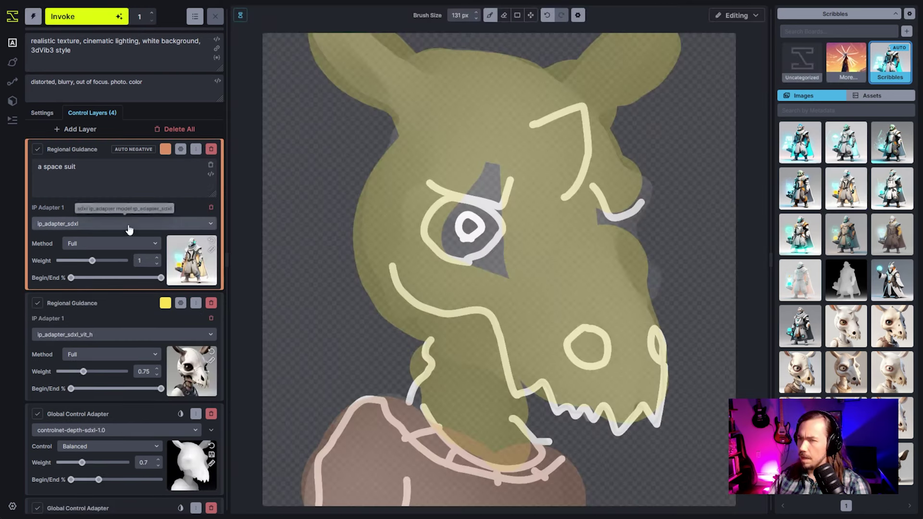
click(129, 223)
click(91, 265)
drag(92, 260, 71, 262)
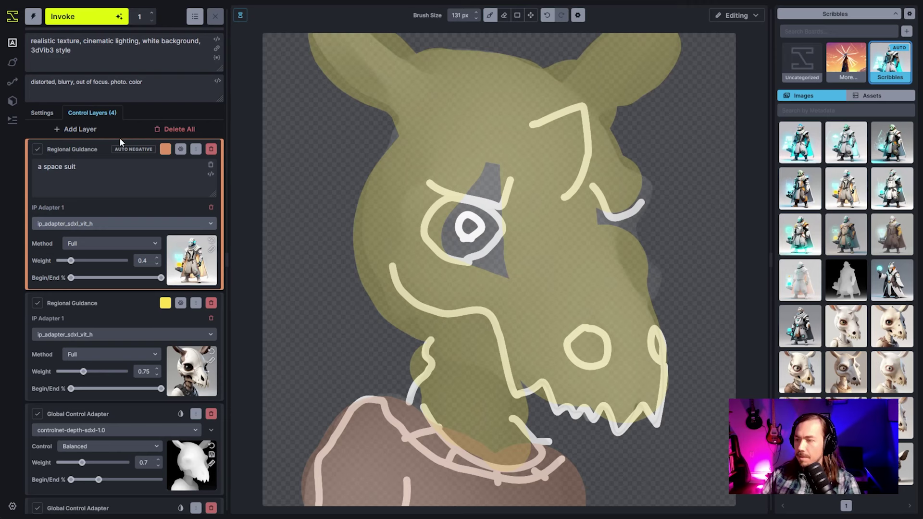
Generate an image from the current prompts, regional guidance and control adapters.
scroll(125, 168, down, 2)
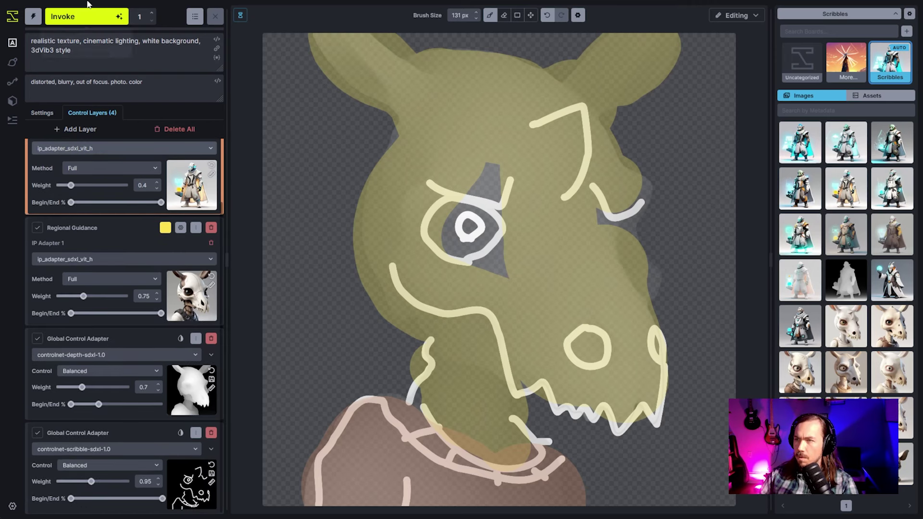
click(88, 16)
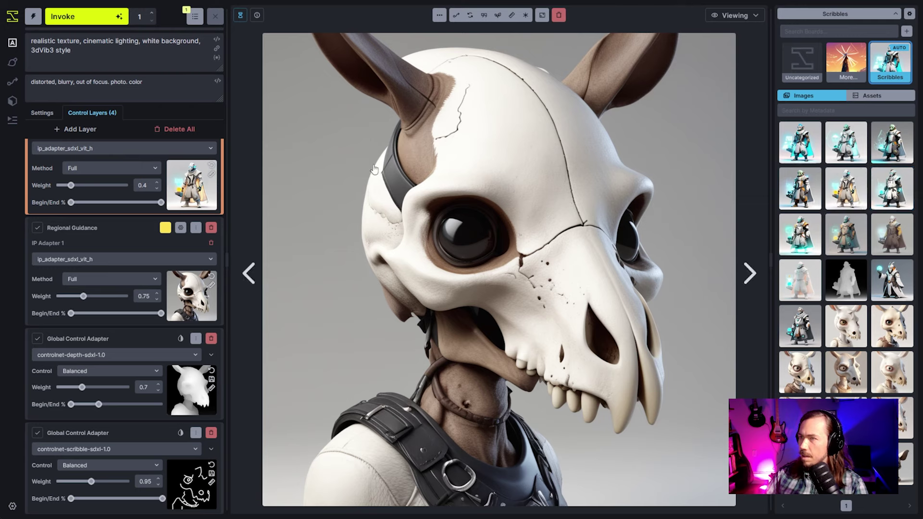
key(ctrl+Return)
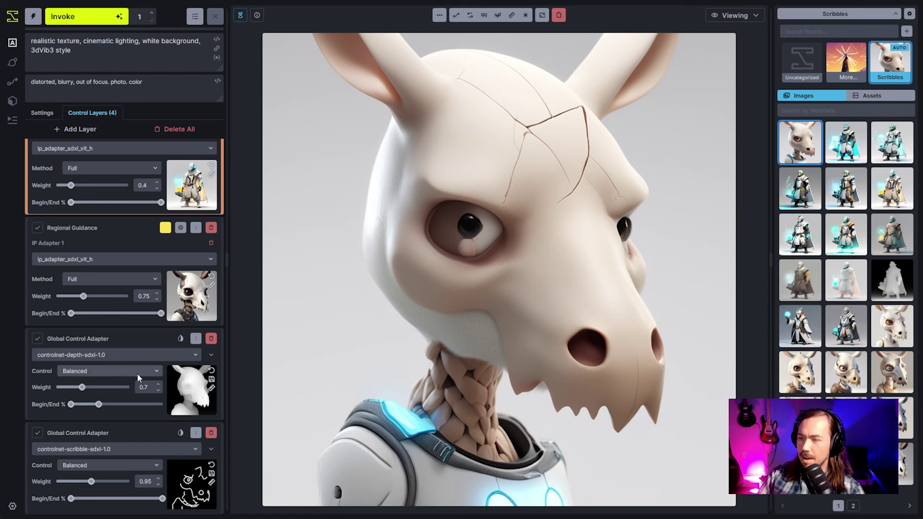
Set the depth control adapter's weight to 0.85 and its end point to 50%.
scroll(144, 394, up, 2)
scroll(151, 410, down, 2)
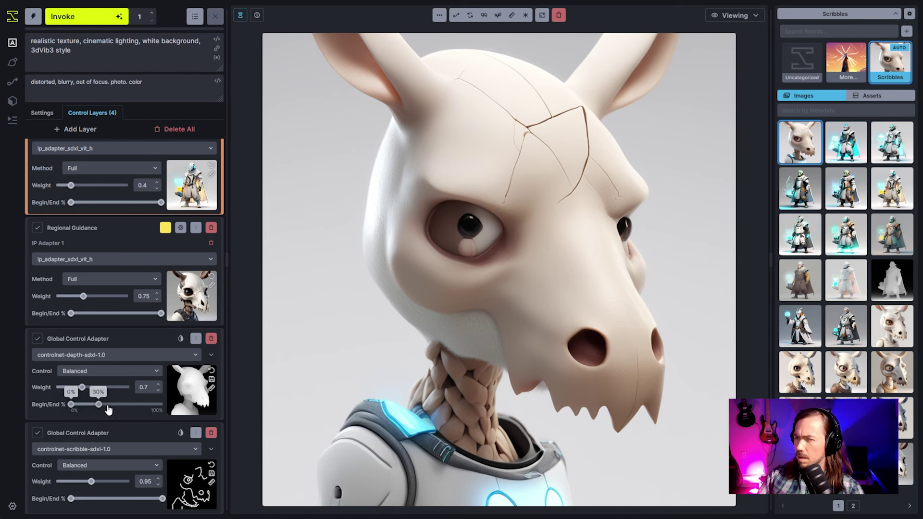
drag(98, 404, 88, 387)
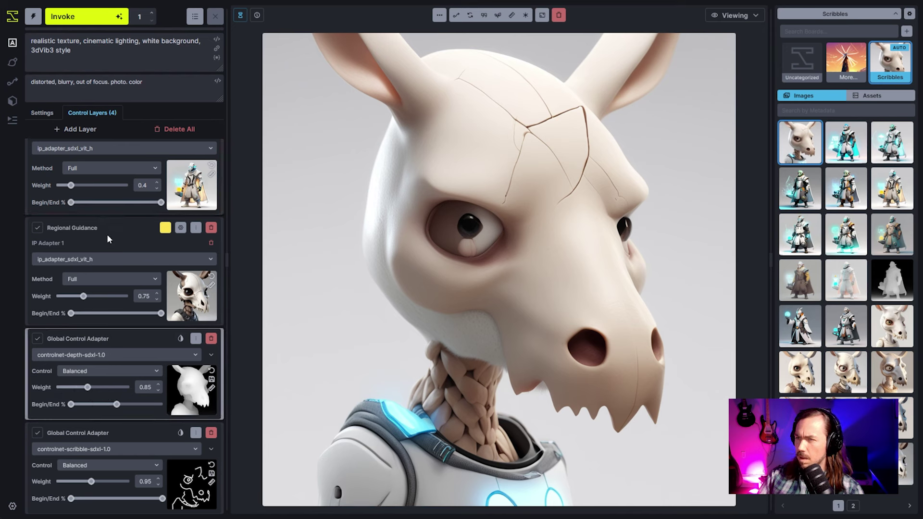
Add "a futuristic skull creature, rodent-like." to the start of the global positive prompt and generate a new image.
scroll(108, 239, up, 3)
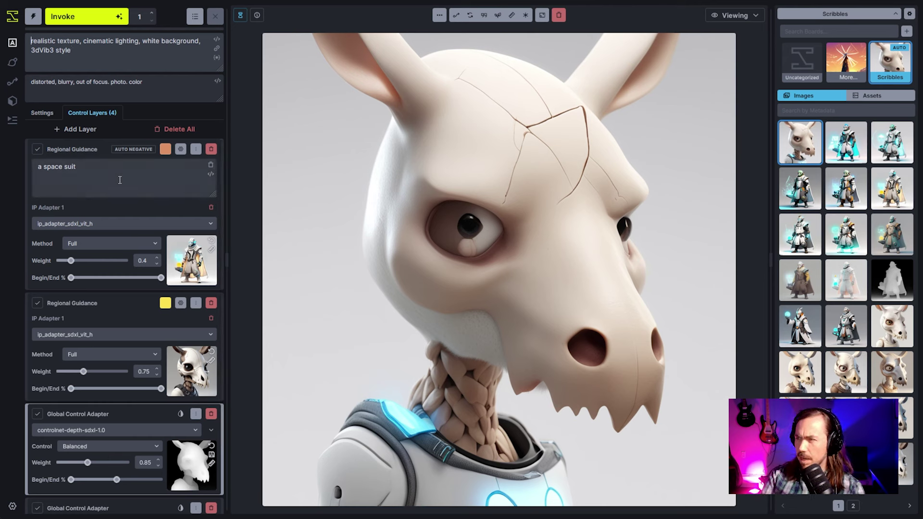
text(a fuskull)
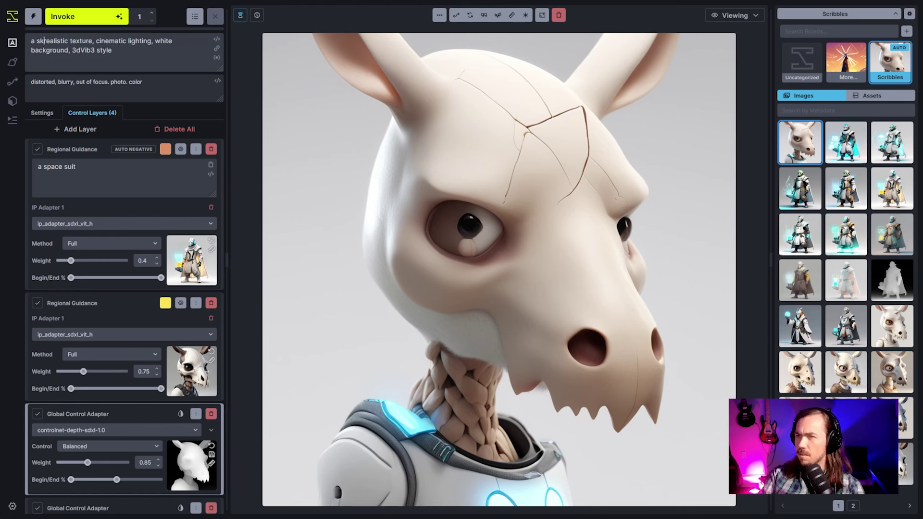
key(ctrl+Left)
text(futuristic)
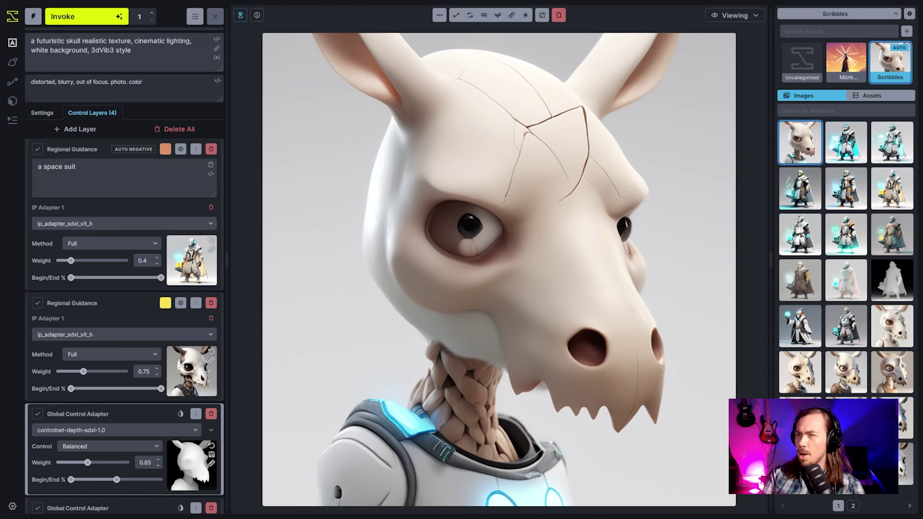
key(ctrl+Right)
text(creature, )
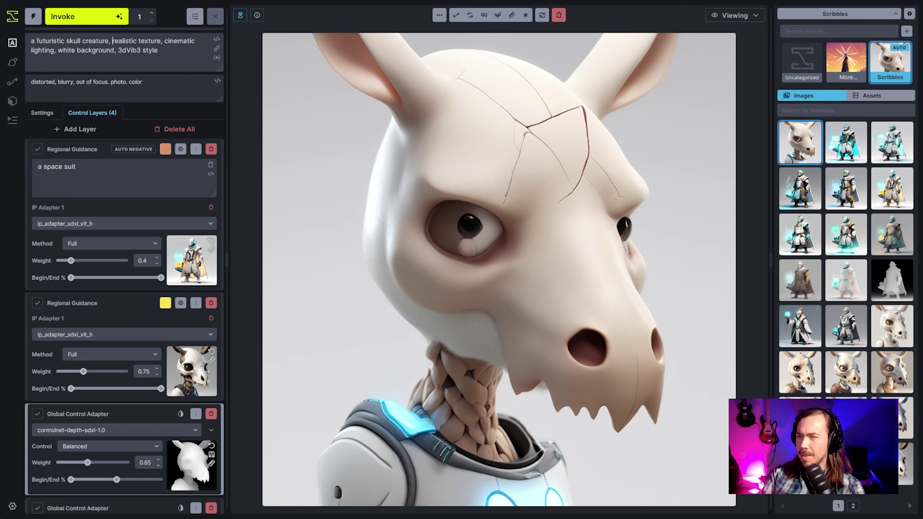
text(rodent-lik)
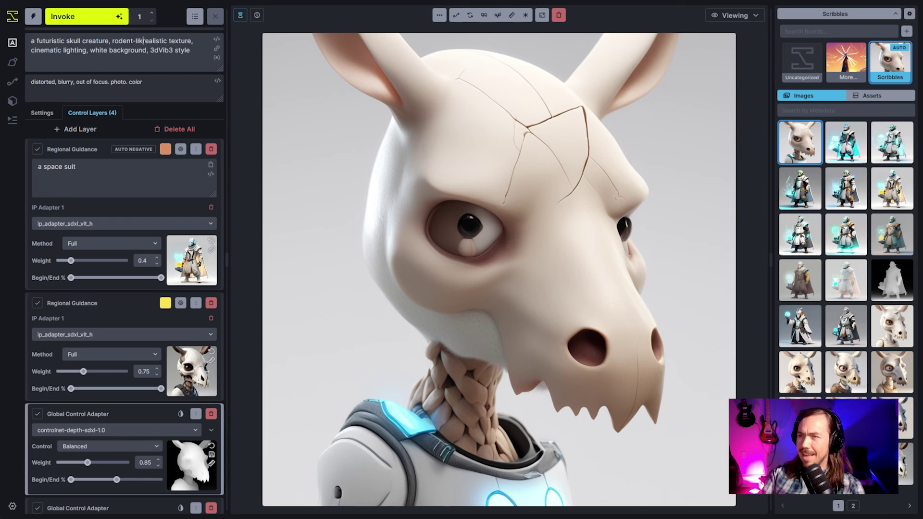
text(e. realistic texture,)
click(102, 18)
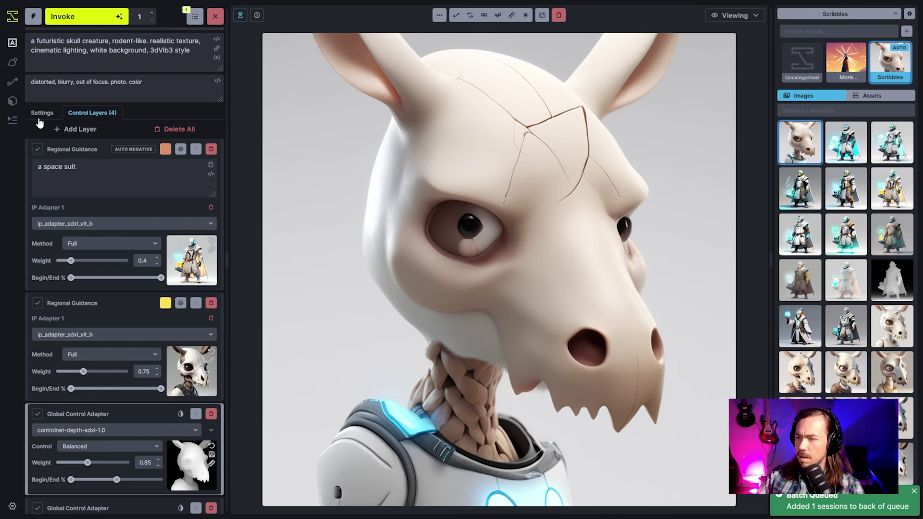
Inspect the depth control adapter's advanced options and the painted regions on the editing canvas, returning to the image viewer.
scroll(97, 173, down, 2)
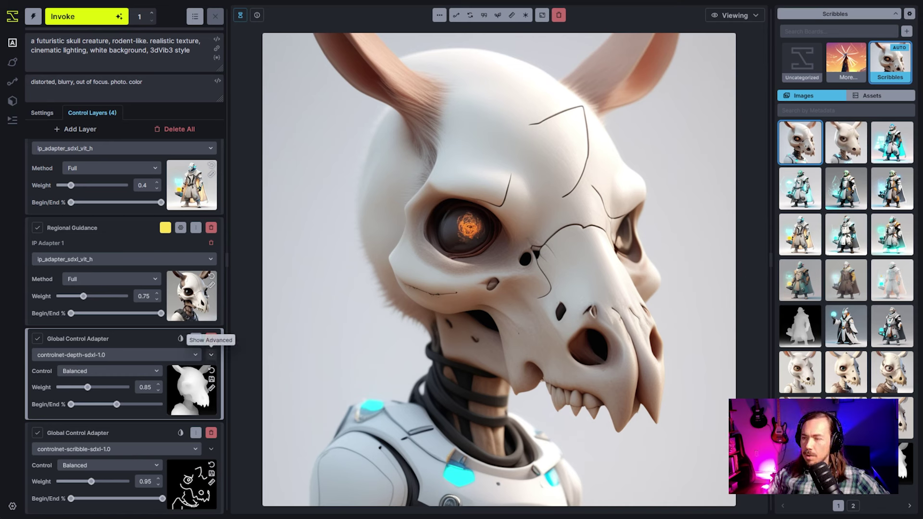
click(211, 356)
click(211, 356)
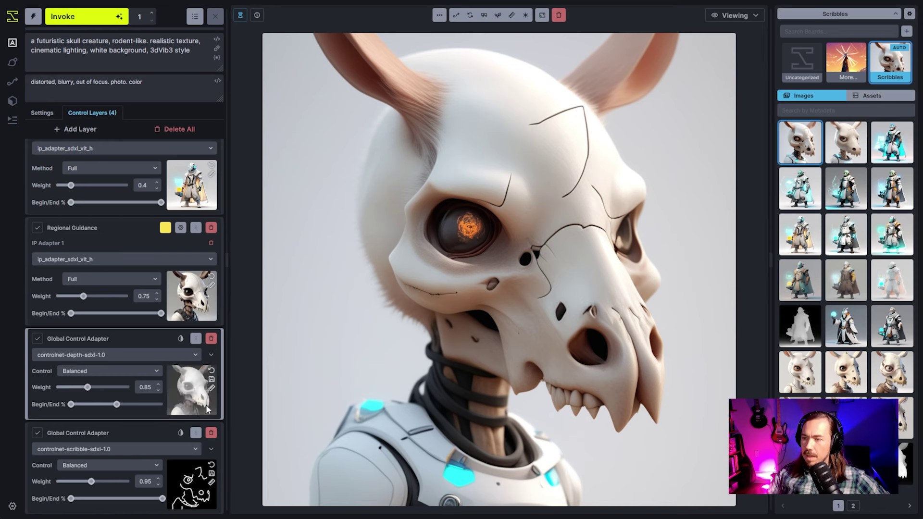
click(736, 15)
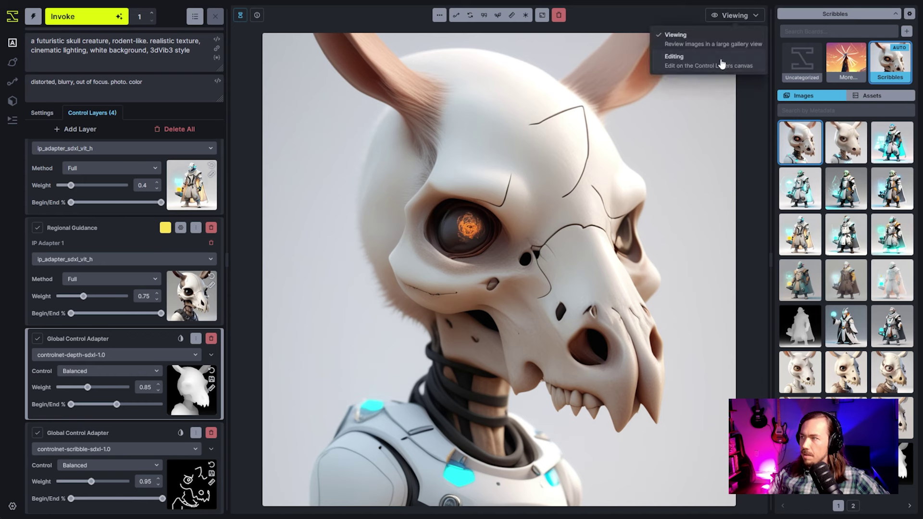
click(724, 63)
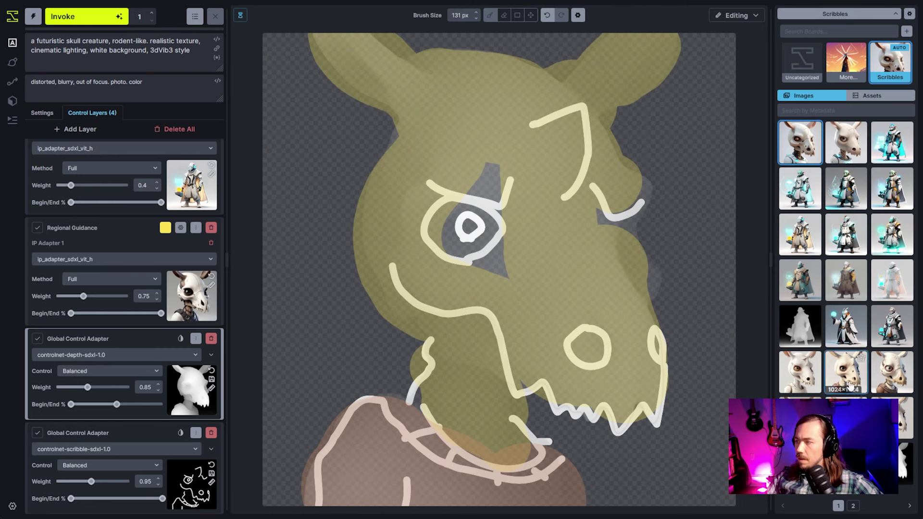
click(735, 16)
click(730, 39)
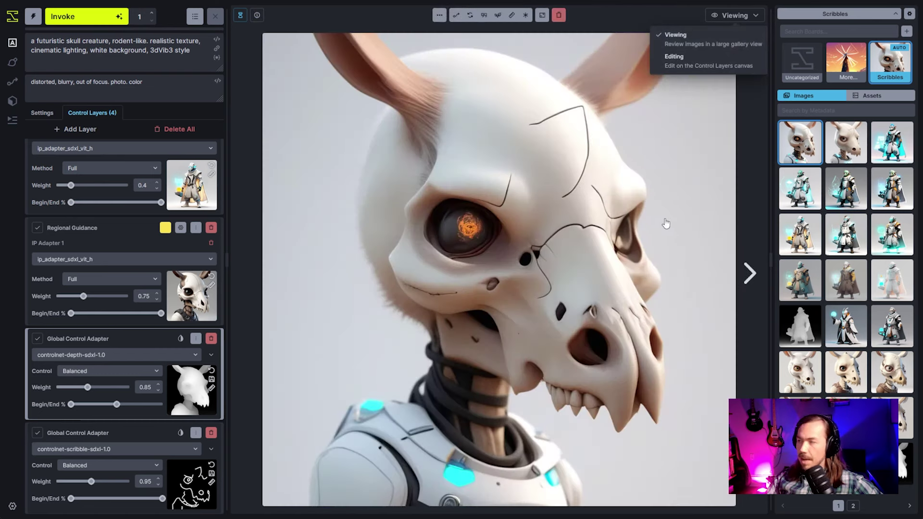
Compare the earlier skull creature images in the Scribbles board for differences in eyes, teeth and clothing.
click(751, 271)
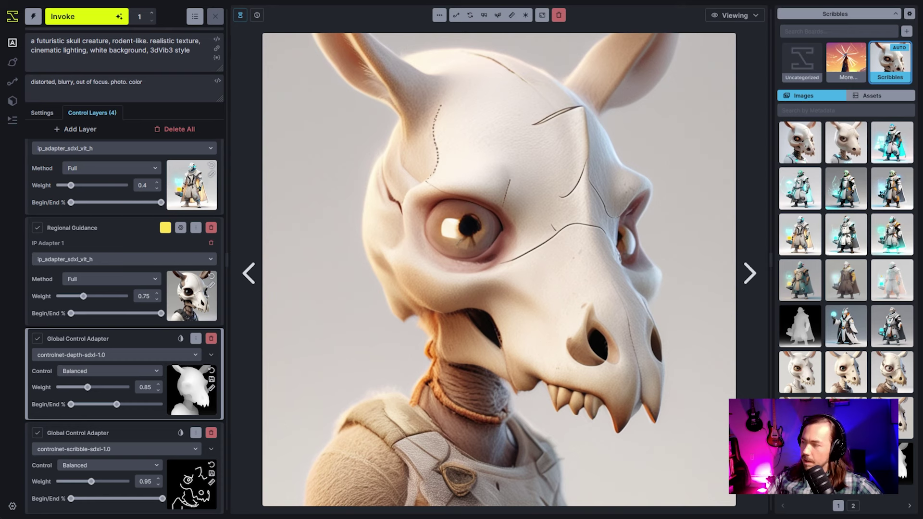
click(846, 371)
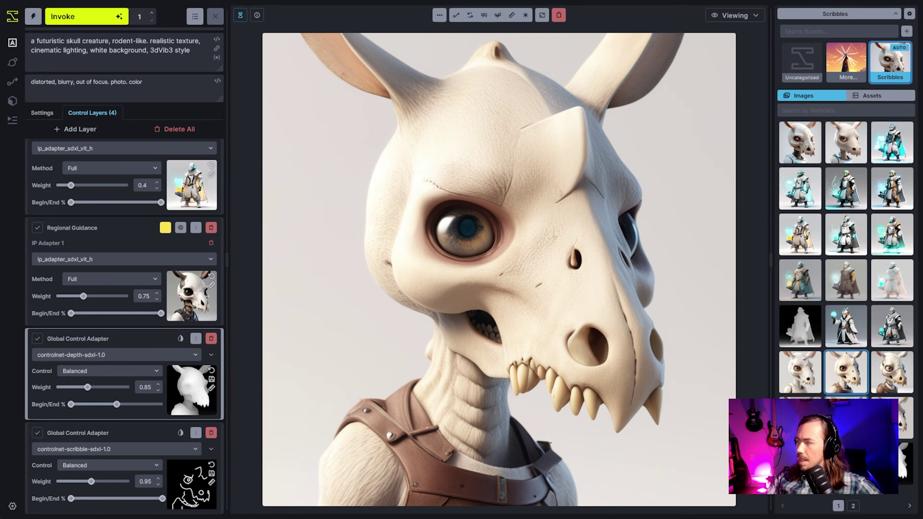
key(Down)
key(Up)
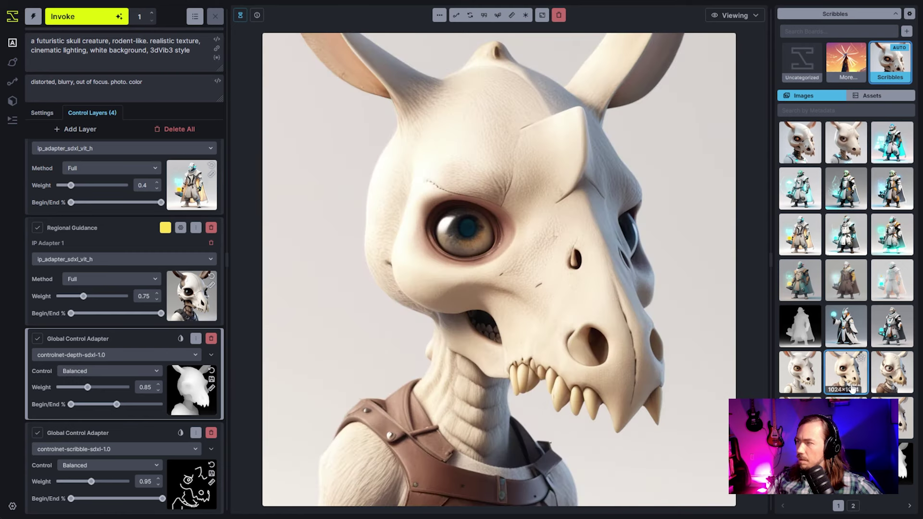
click(894, 385)
click(856, 382)
click(817, 382)
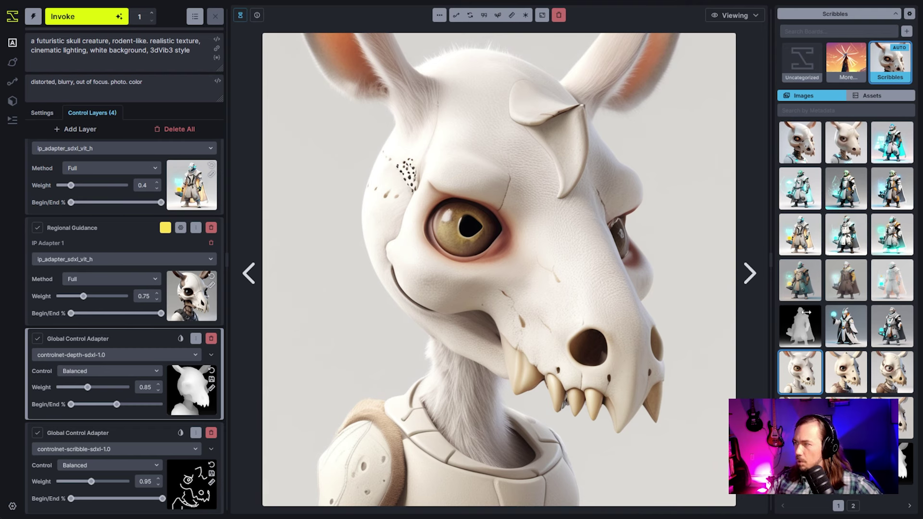
click(846, 372)
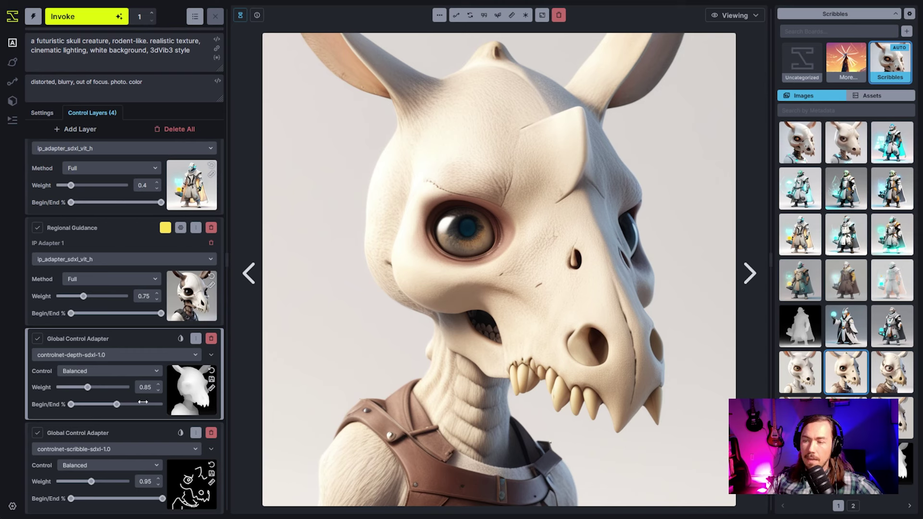
Set the depth control adapter's end point to 30% and return to the Control Layers editing canvas.
mouse_move(101, 410)
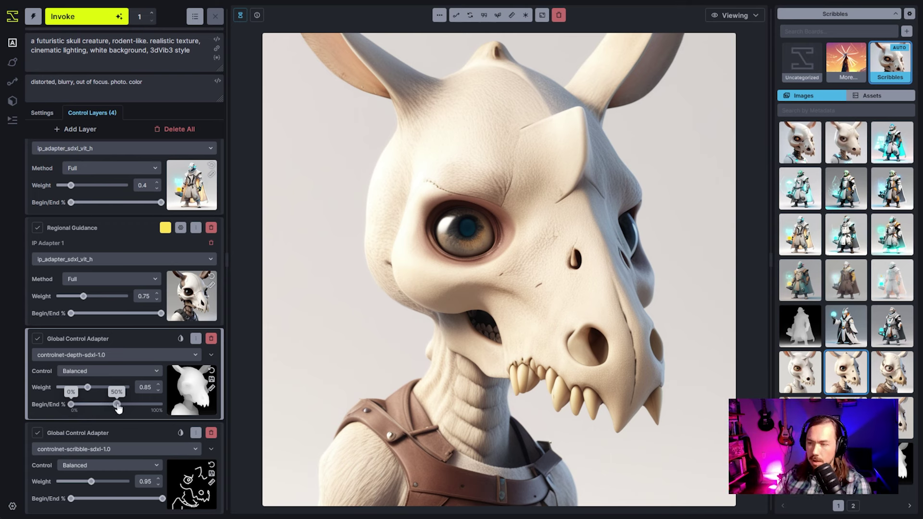
drag(117, 404, 98, 405)
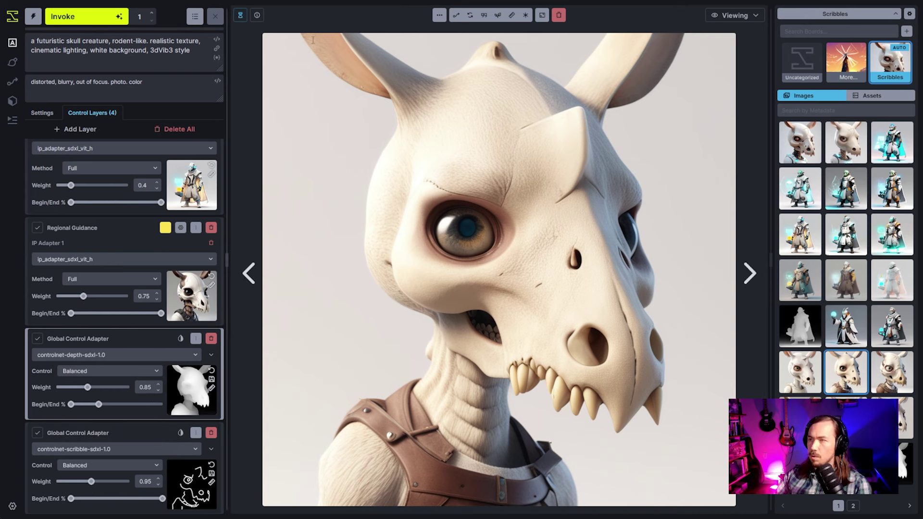
click(734, 16)
click(713, 61)
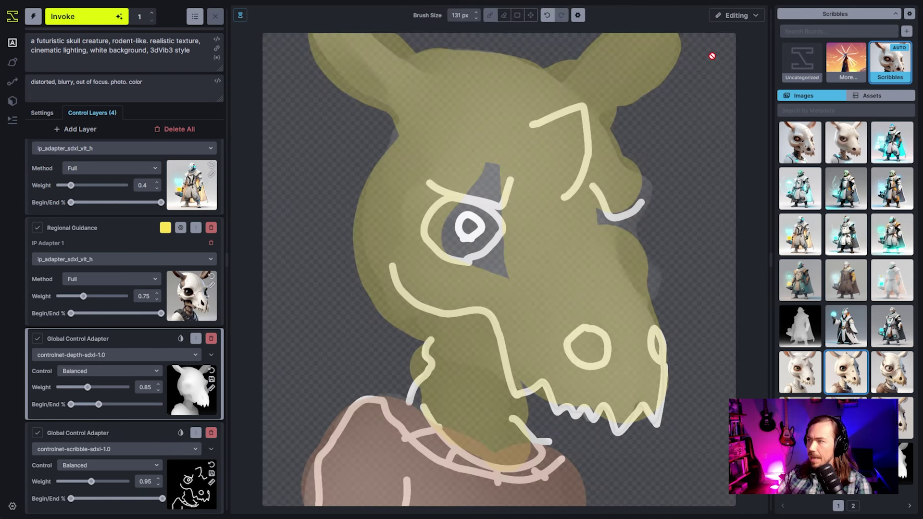
Add a regional guidance layer with the positive prompt "a single horn++ made of bone".
click(91, 133)
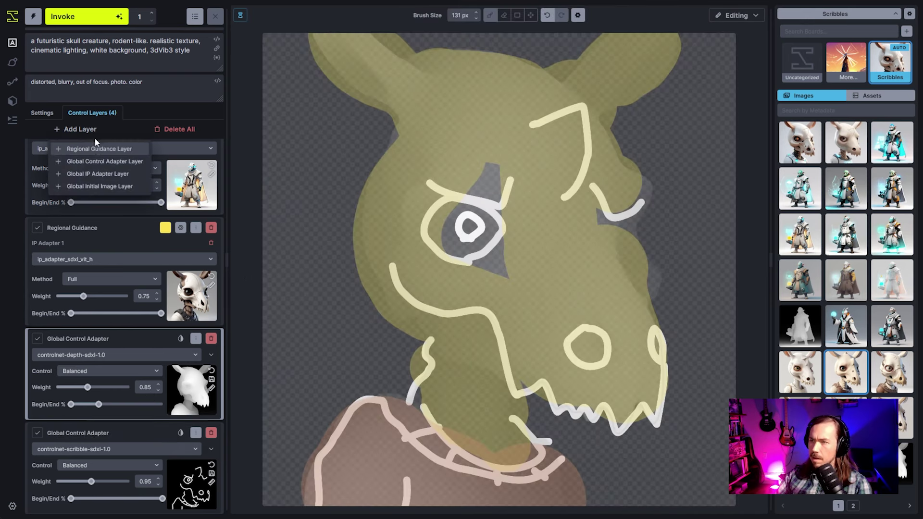
click(91, 149)
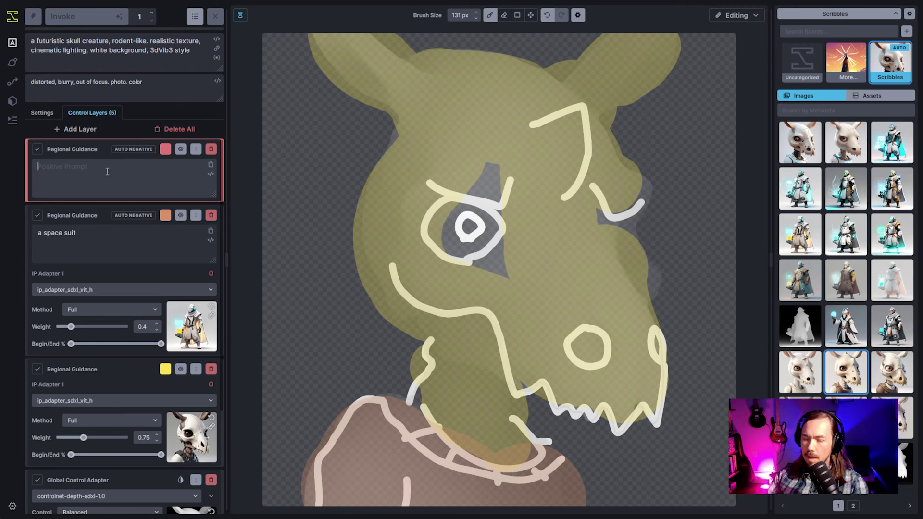
text(a single horn ma)
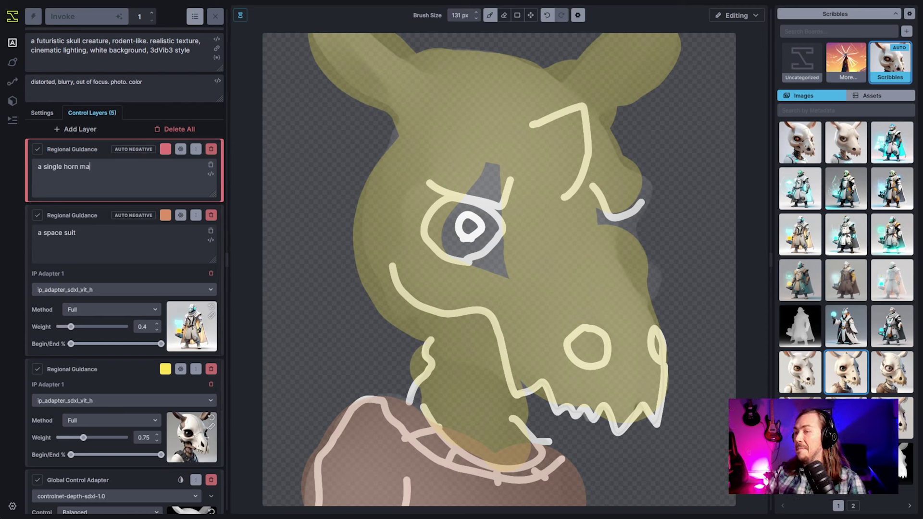
text(de of )
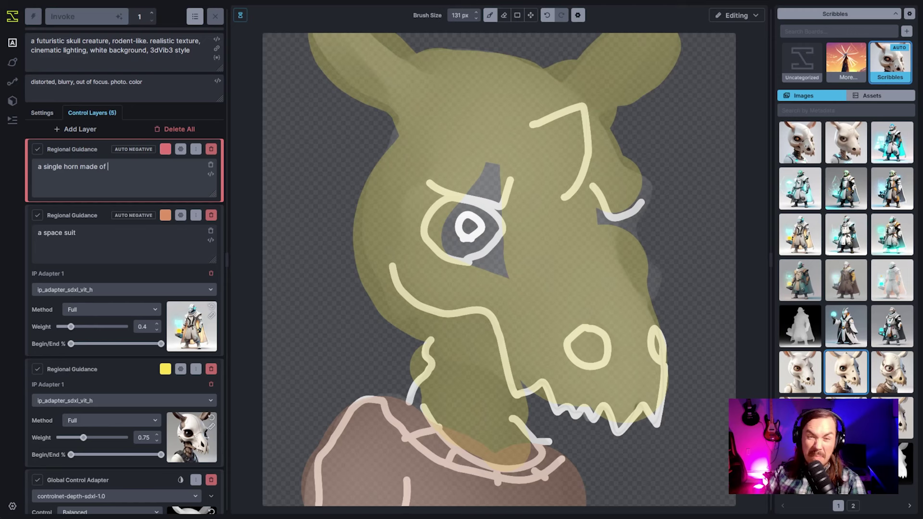
text(bone)
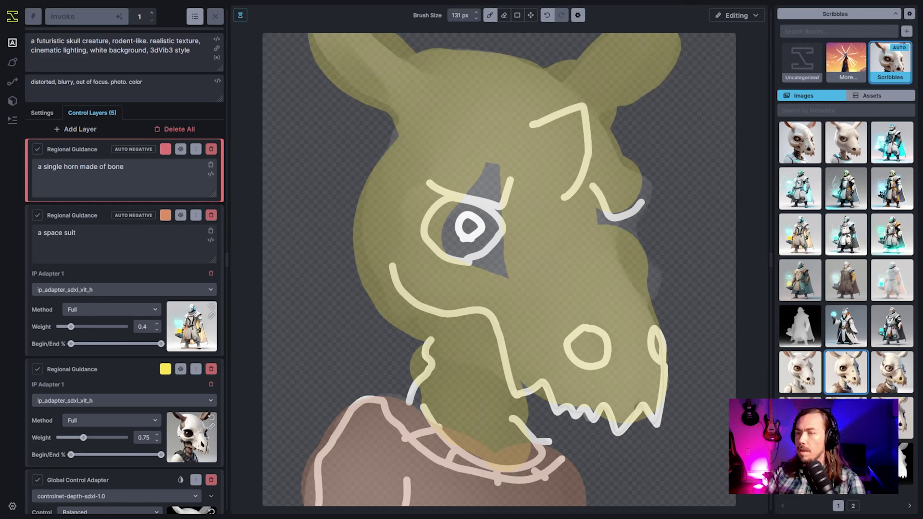
text(++)
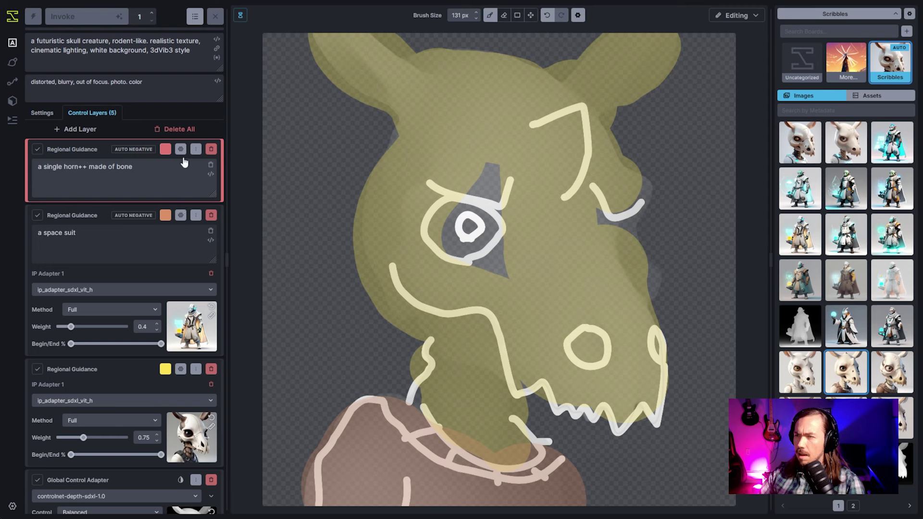
Reduce the brush size to 47 px and paint the new region over the horn scribble on the creature's forehead.
key(bracketleft)
key(bracketleft)
key(bracketleft)
key(bracketleft)
key(bracketleft)
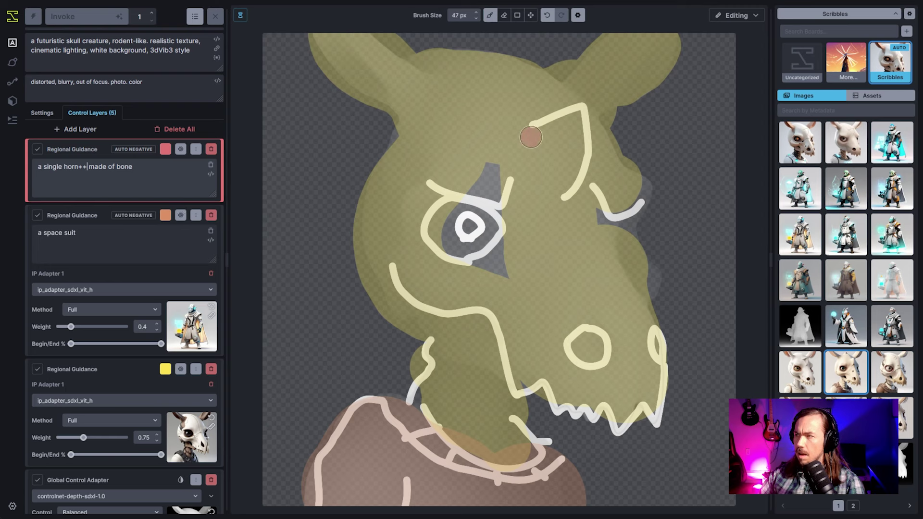
mouse_move(531, 137)
mouse_down()
mouse_move(578, 123)
mouse_move(560, 187)
mouse_move(538, 139)
mouse_move(559, 155)
mouse_move(573, 115)
mouse_move(542, 128)
mouse_move(579, 108)
mouse_move(580, 139)
mouse_up()
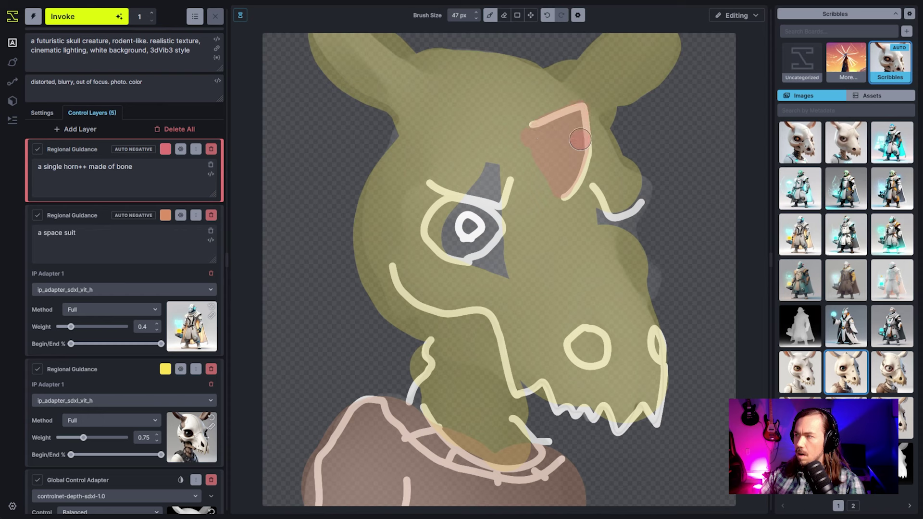
Append ", ridged, depth, shadow" to the horn region's prompt and turn off Auto Negative for that layer.
click(135, 182)
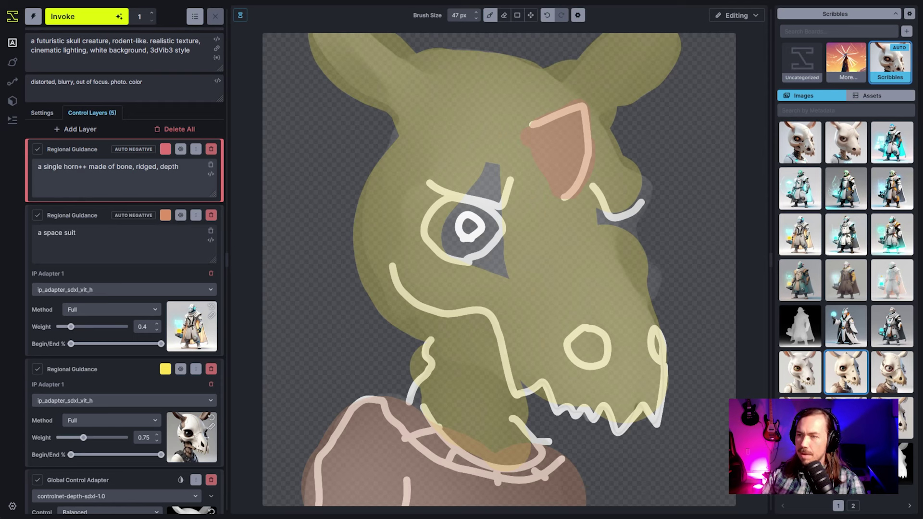
text(, ridged, depth, shadow)
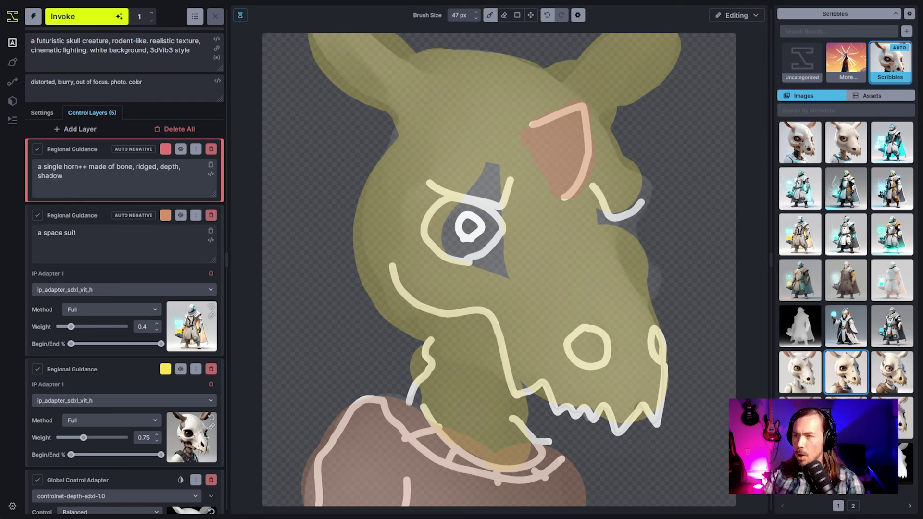
click(196, 149)
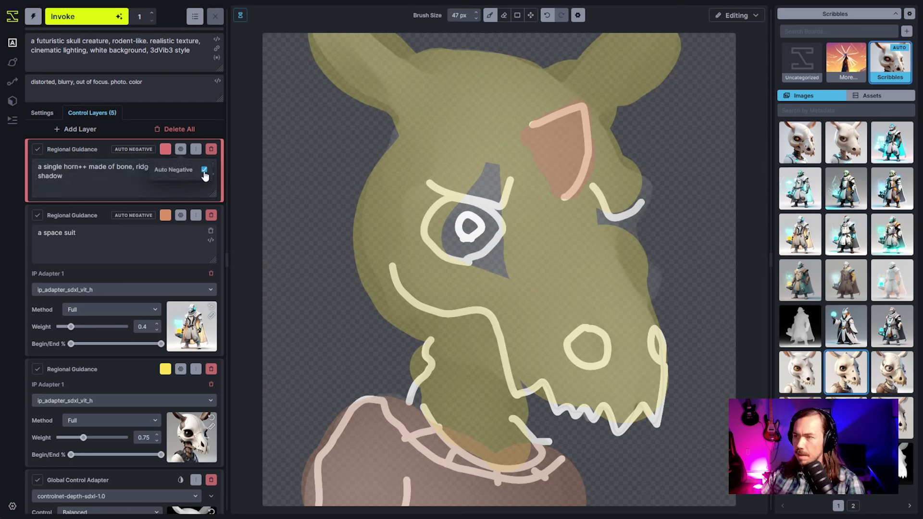
click(205, 169)
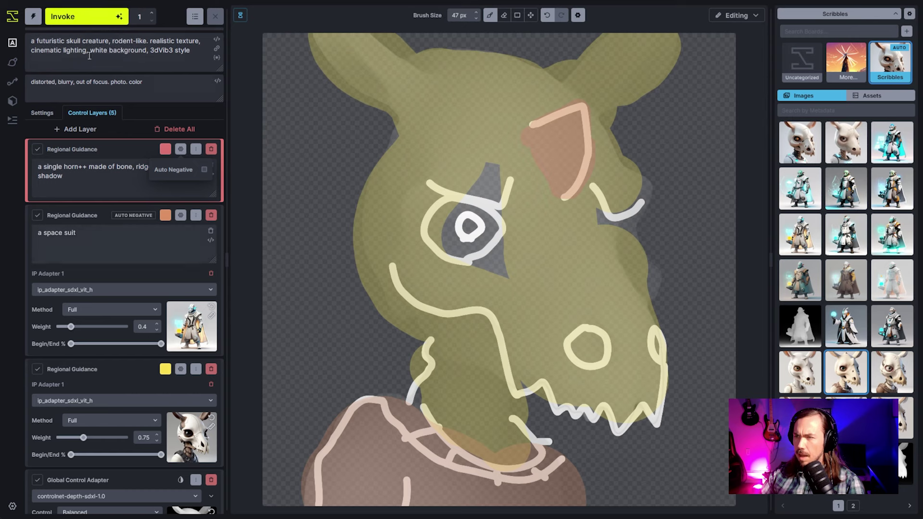
Generate a new image using the added horn region.
click(104, 19)
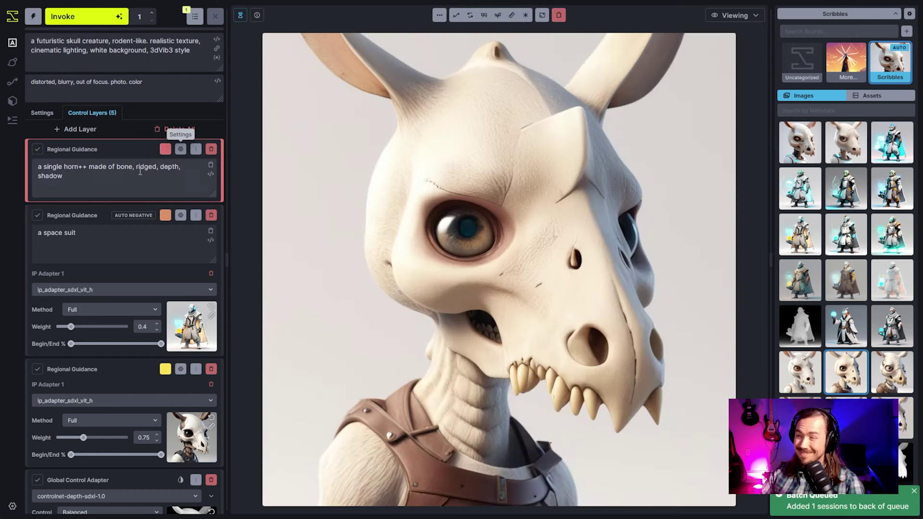
scroll(140, 177, down, 3)
scroll(139, 178, up, 1)
scroll(140, 178, down, 1)
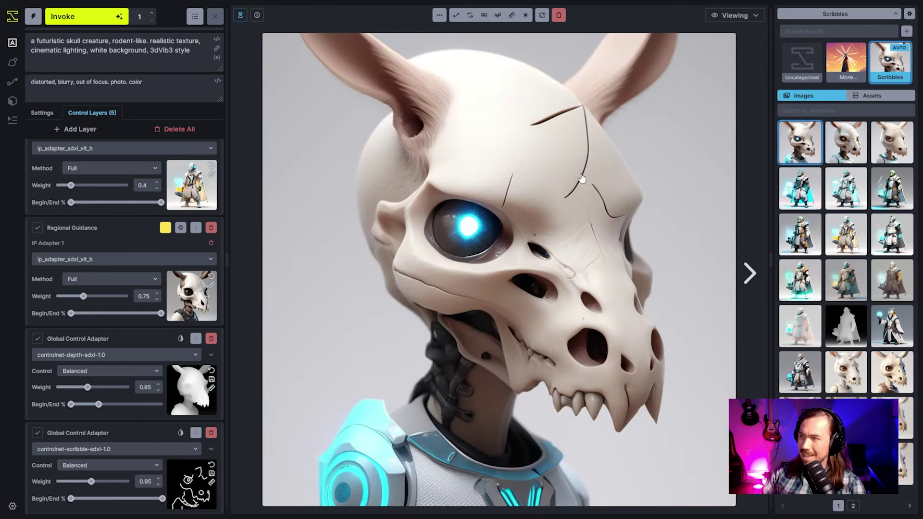
Send the generated skull image to the Unified Canvas and add "with a single horn on its head." after "rodent-like" in the prompt.
click(439, 15)
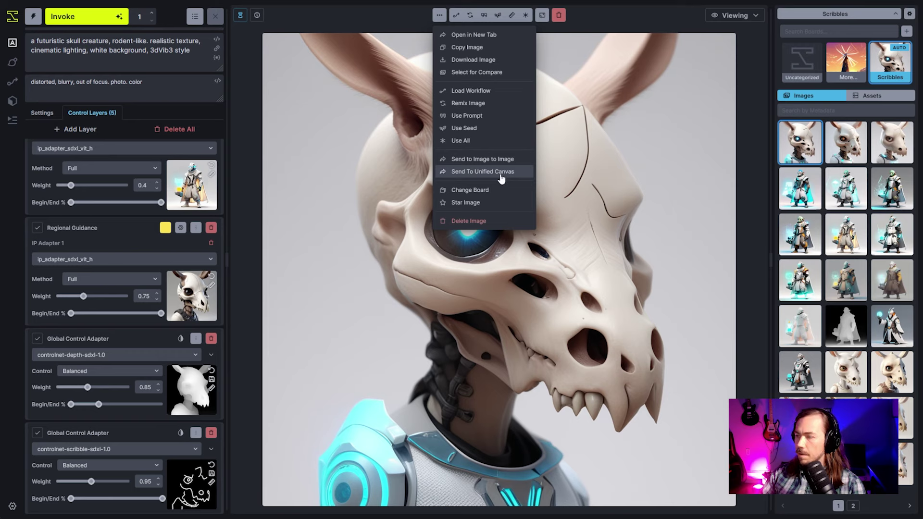
key(Return)
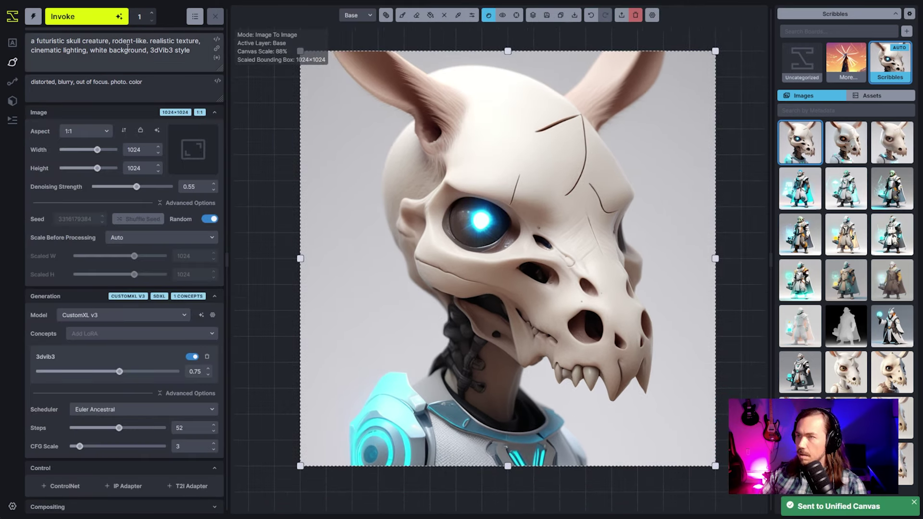
click(148, 42)
text(with a single)
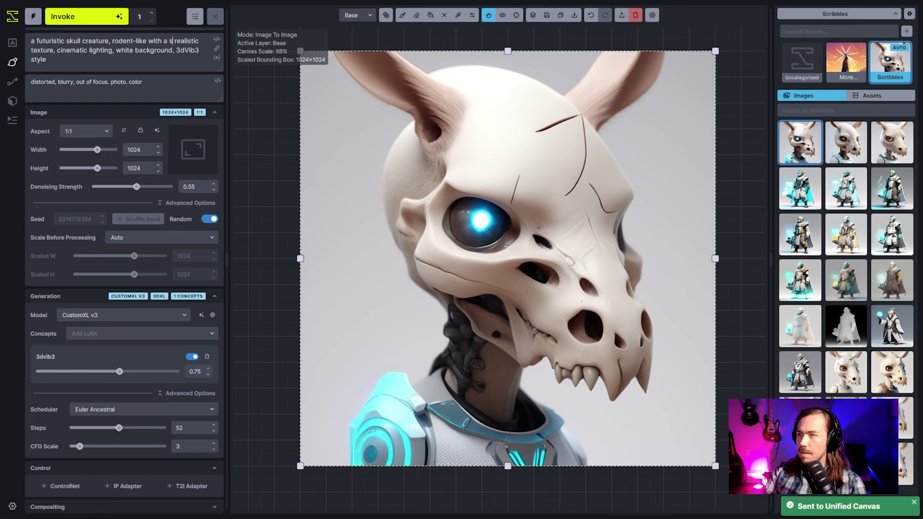
text( horn on its head.)
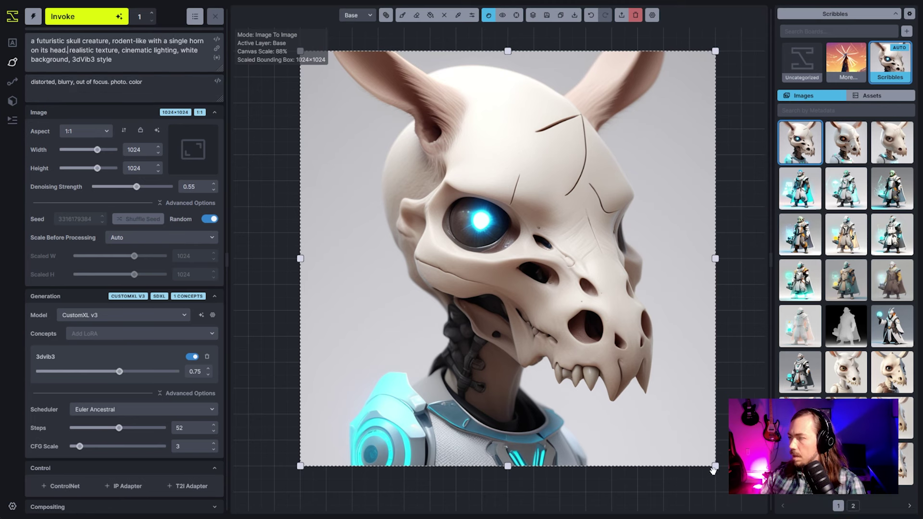
Resize the bounding box to 768 × 768 around the creature's head and switch the active layer to Mask.
mouse_move(715, 466)
mouse_down()
mouse_move(560, 310)
mouse_move(661, 363)
mouse_move(655, 351)
mouse_up()
key(b)
key(q)
key(v)
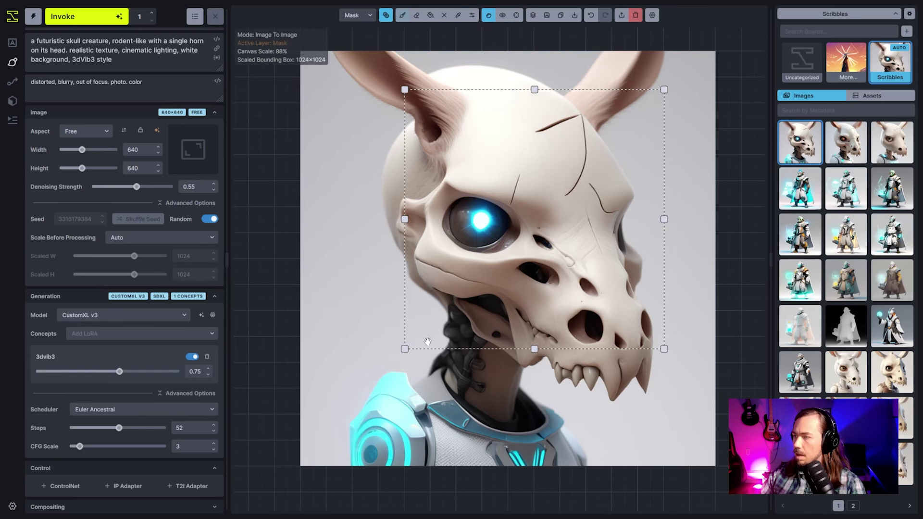
drag(404, 349, 353, 400)
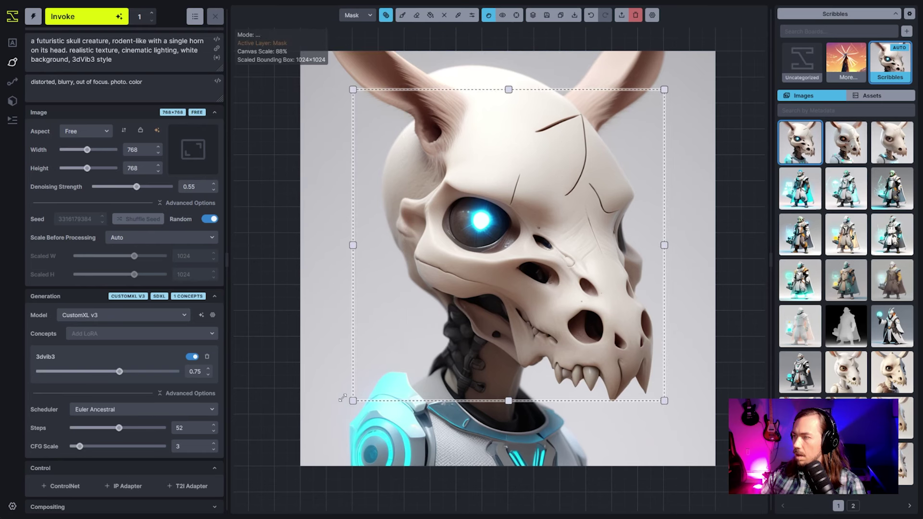
Paint an inpaint mask over the horn area on the forehead and generate a result for it.
key(b)
mouse_move(555, 162)
mouse_down()
mouse_move(539, 148)
mouse_move(556, 138)
mouse_move(563, 178)
mouse_up()
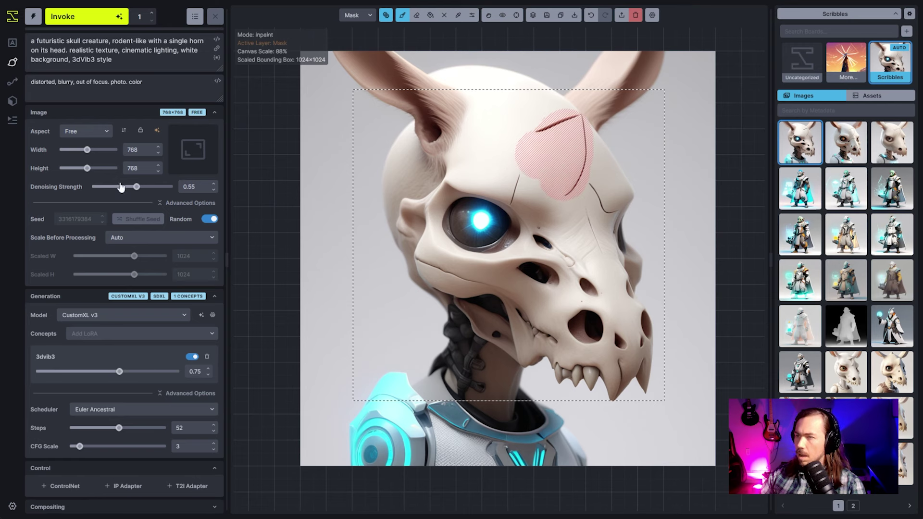
click(105, 21)
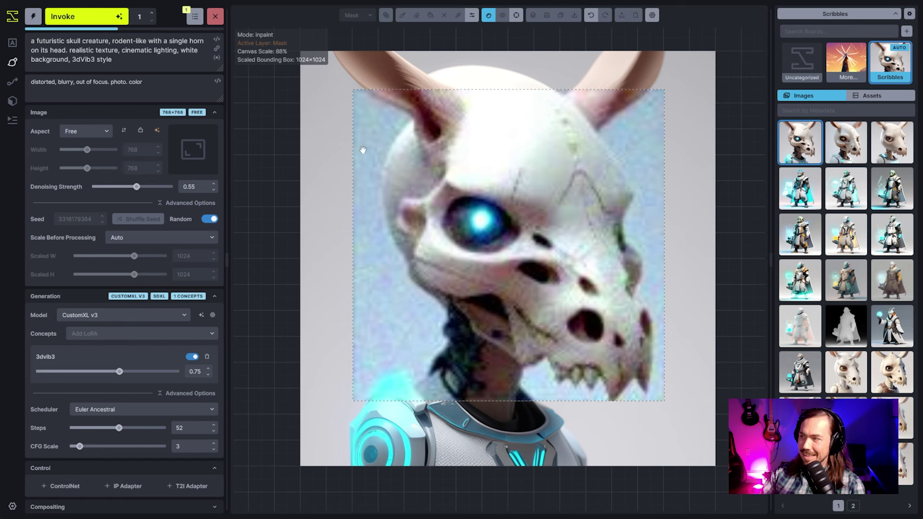
Strengthen "horn" in the prompt to "horn+++" and queue another inpainting generation.
click(205, 41)
text(+++)
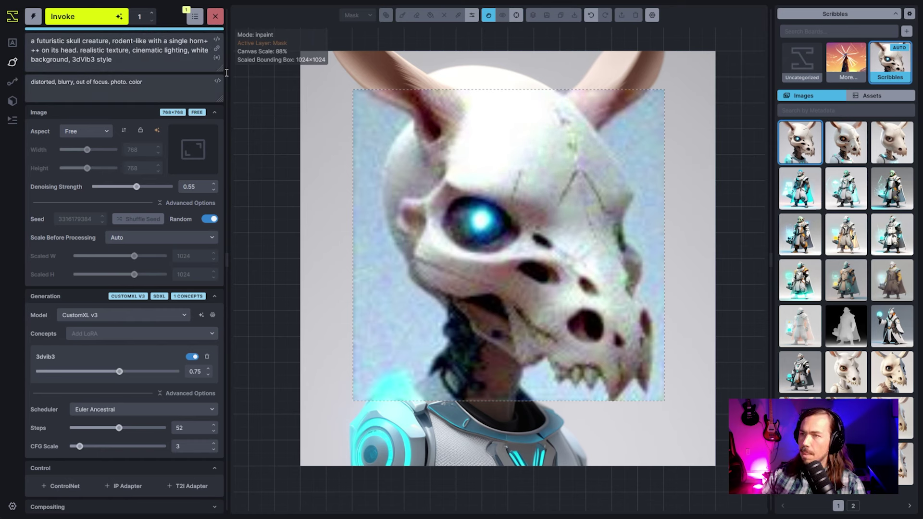
key(ctrl+Return)
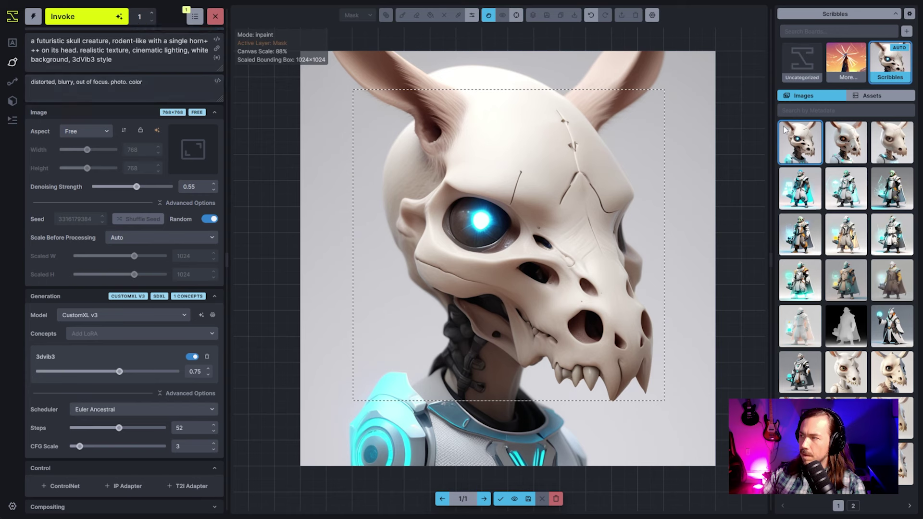
Show the Scribbles board's assets and add a ControlNet adapter to the canvas generation.
click(862, 96)
scroll(144, 264, down, 2)
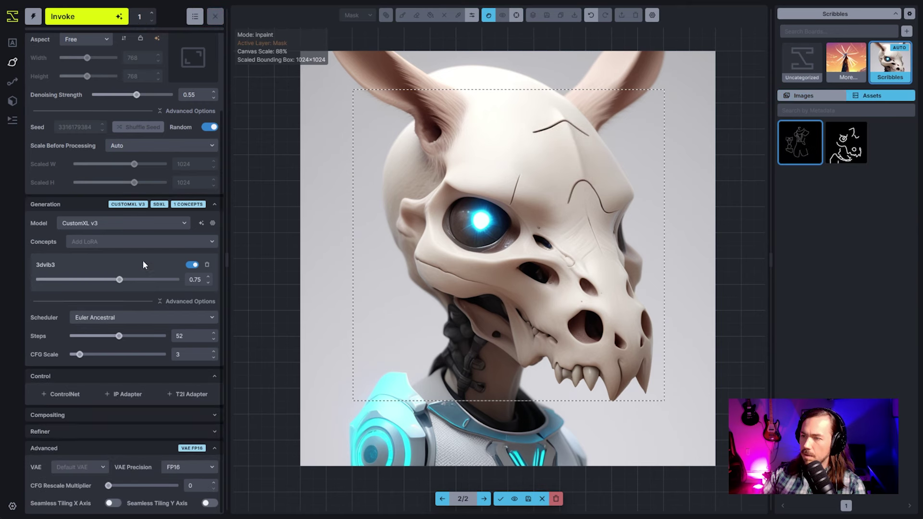
click(61, 393)
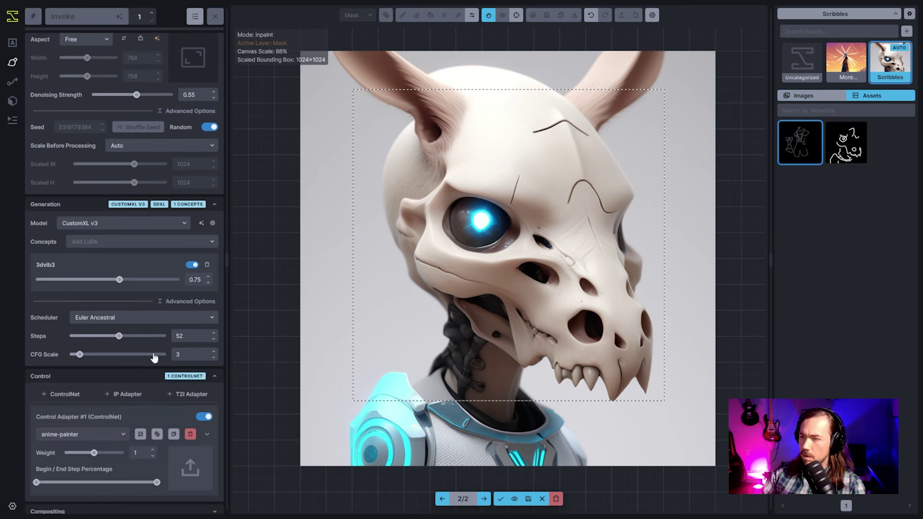
Set the scheduler to DPM++ 2M SDE Karras with 34 steps and a CFG scale of 5.
click(156, 318)
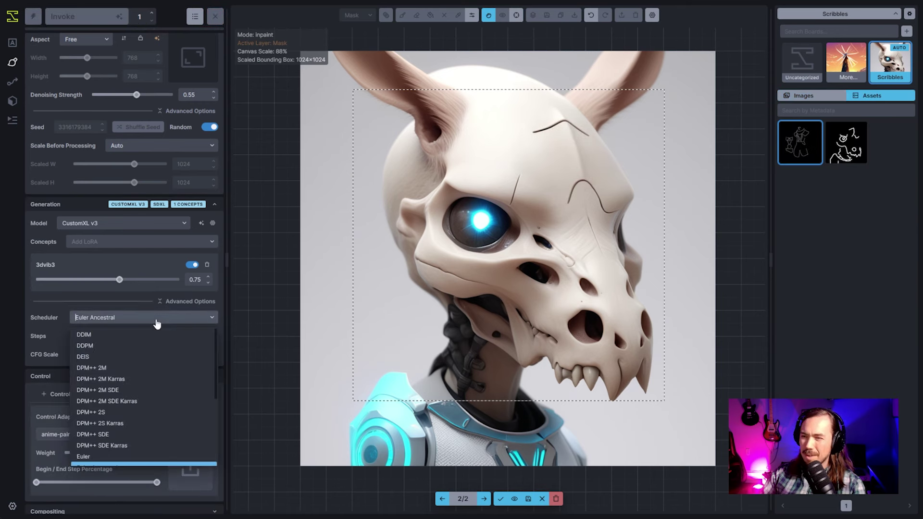
click(159, 404)
drag(118, 335, 90, 358)
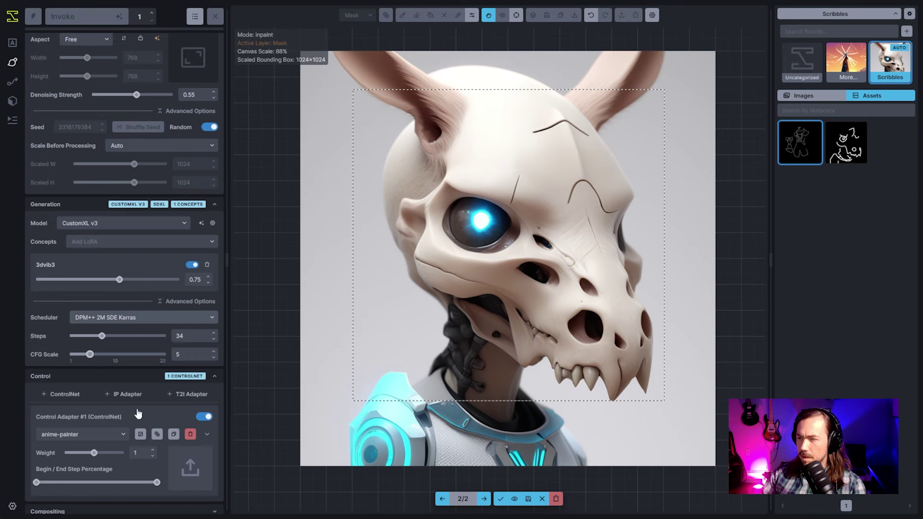
Set the control adapter's model to controlnet-scribble-sdxl-1.0 and use the skull creature scribble asset as its control image.
scroll(123, 421, down, 2)
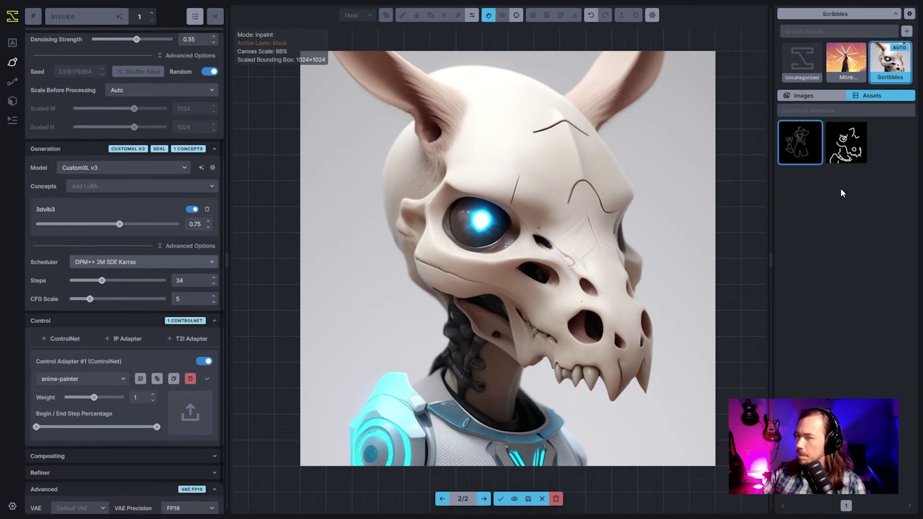
click(86, 380)
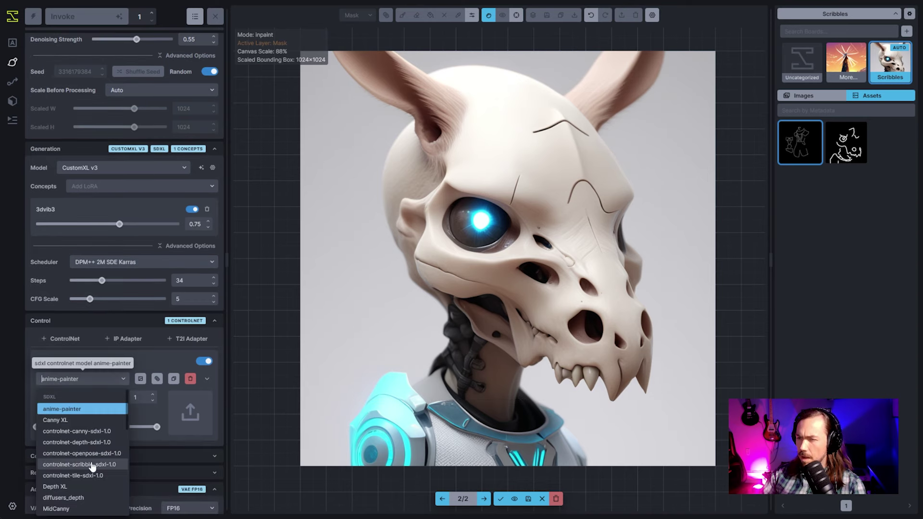
click(87, 466)
mouse_move(848, 149)
mouse_down()
mouse_move(247, 422)
mouse_move(200, 419)
mouse_up()
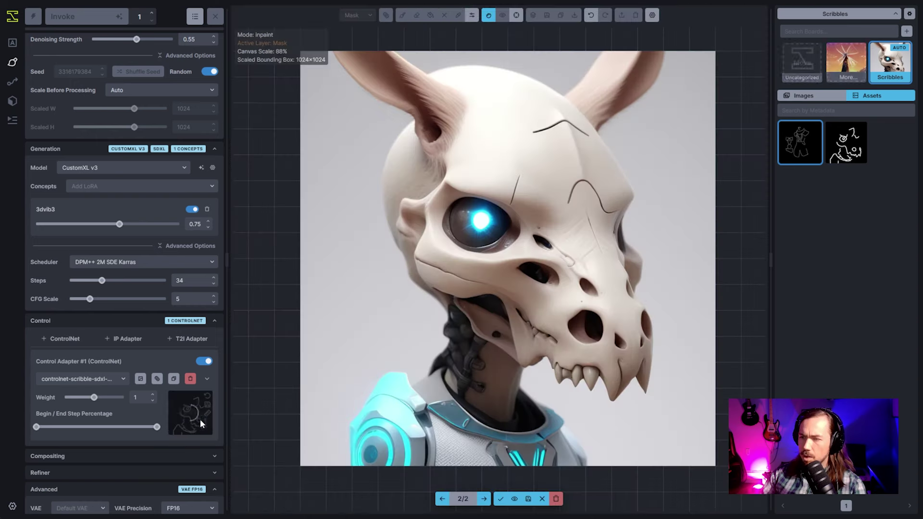
key(ctrl+Return)
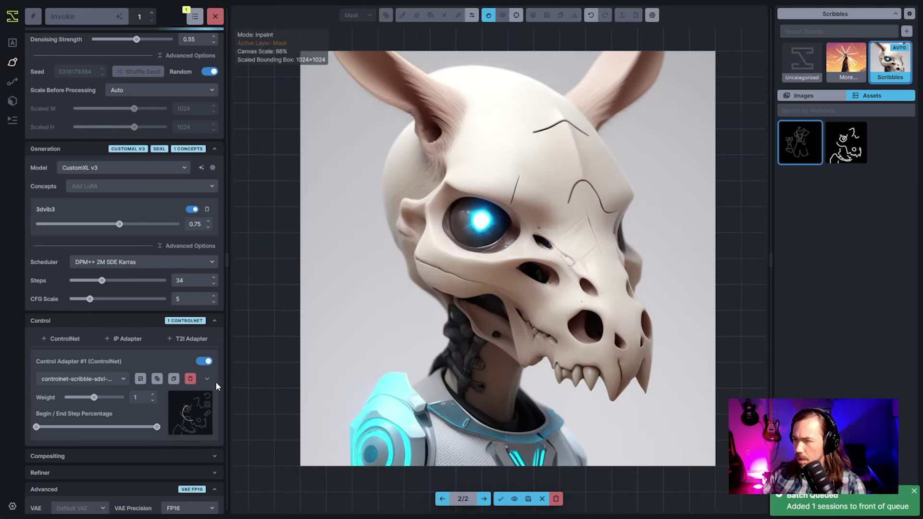
Remove the Lineart processor from the control adapter so it uses the original scribble, and collapse its detailed settings.
scroll(199, 394, down, 1)
click(207, 359)
scroll(206, 384, down, 5)
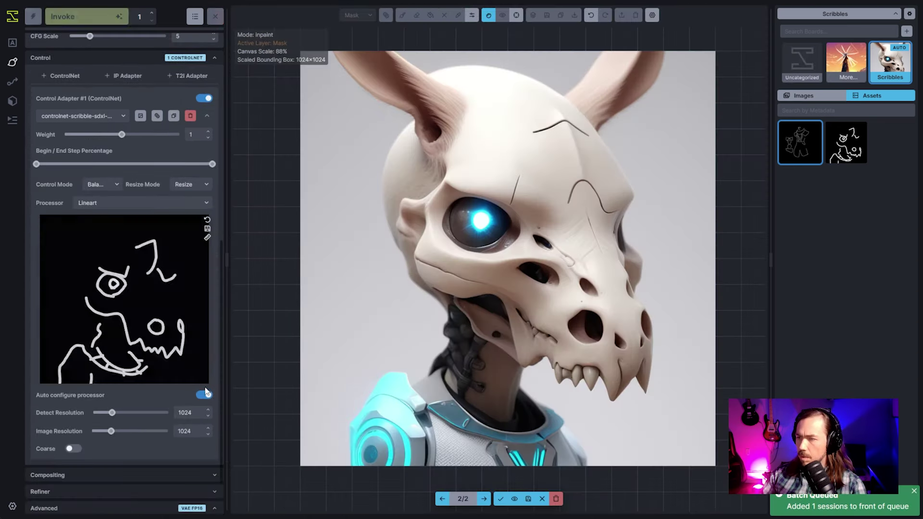
scroll(208, 399, up, 3)
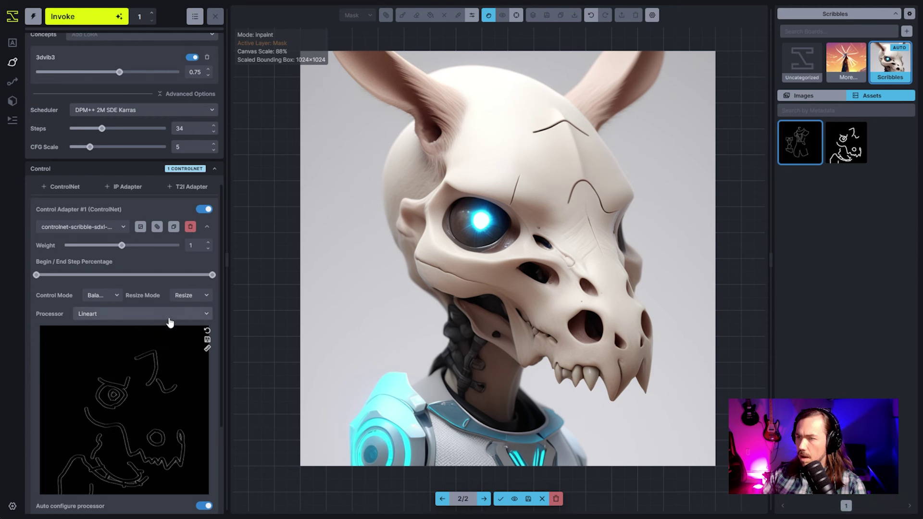
click(169, 317)
click(151, 335)
click(209, 226)
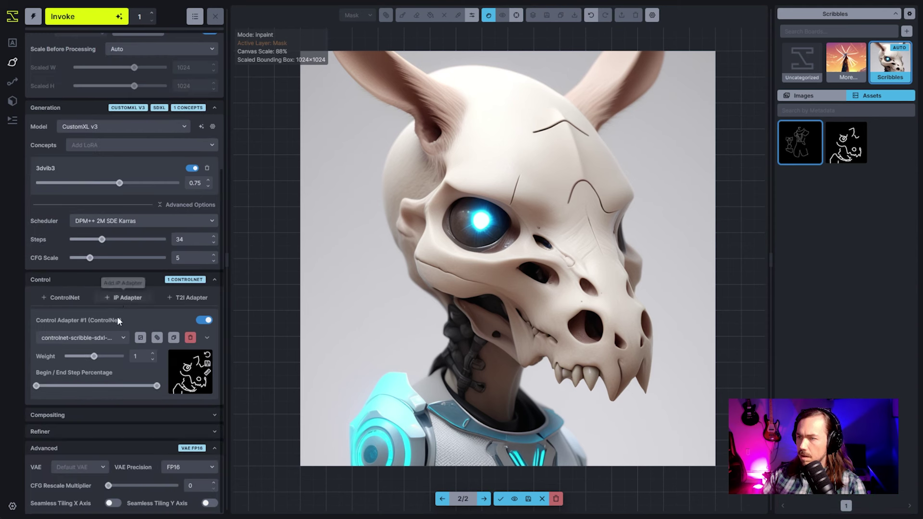
Set the control adapter's weight to 0.75 and start a new generation on the canvas.
drag(94, 357, 89, 358)
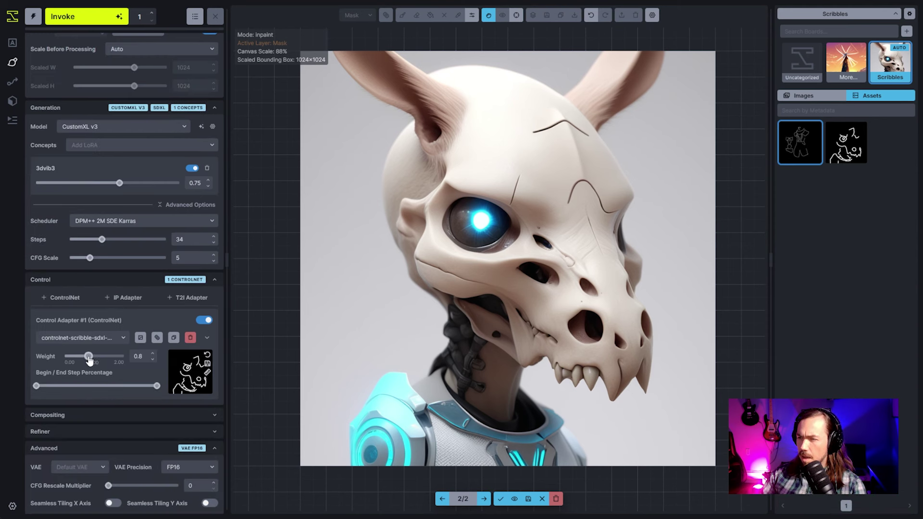
click(76, 16)
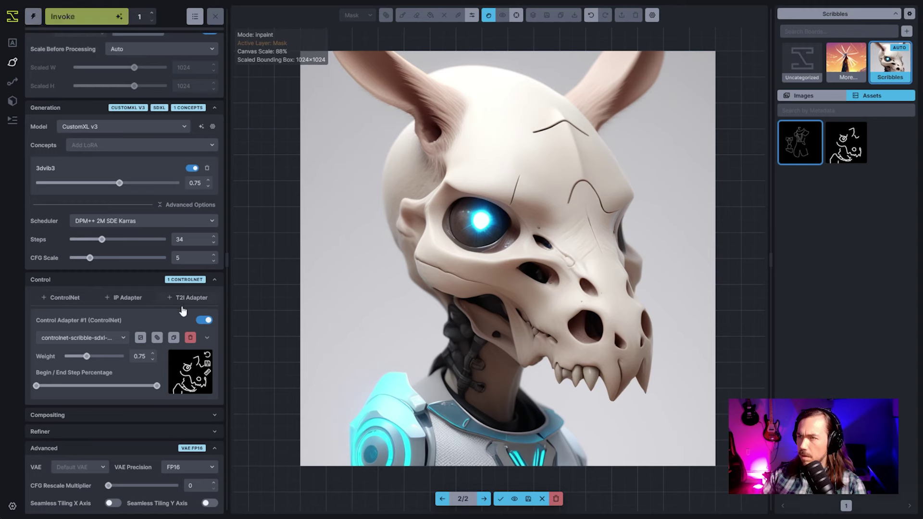
scroll(181, 317, up, 10)
scroll(197, 299, down, 10)
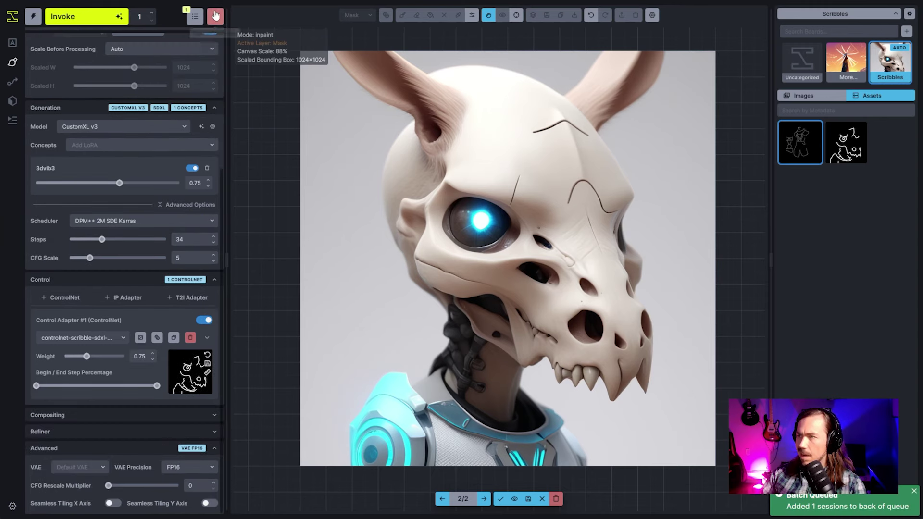
Cancel the running generation and discard all staged results from the canvas.
click(215, 17)
scroll(465, 197, down, 7)
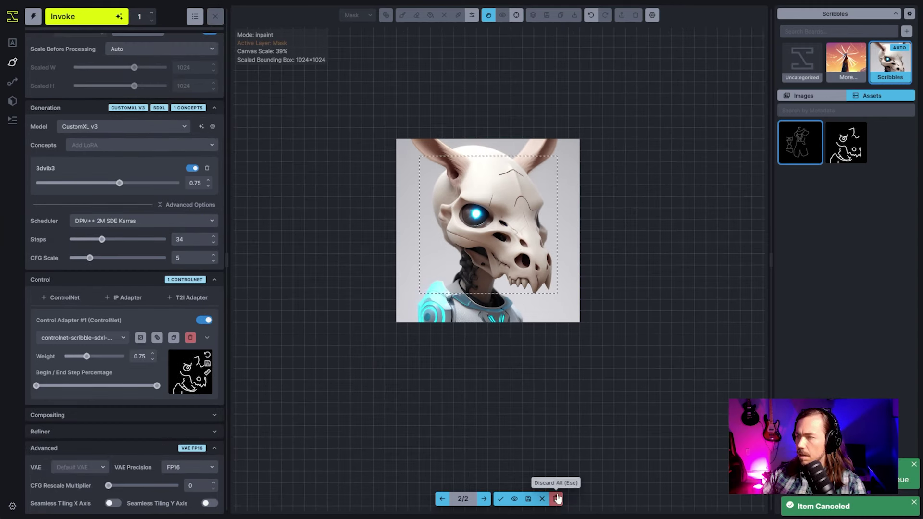
click(556, 498)
scroll(503, 335, up, 4)
scroll(503, 336, down, 2)
key(v)
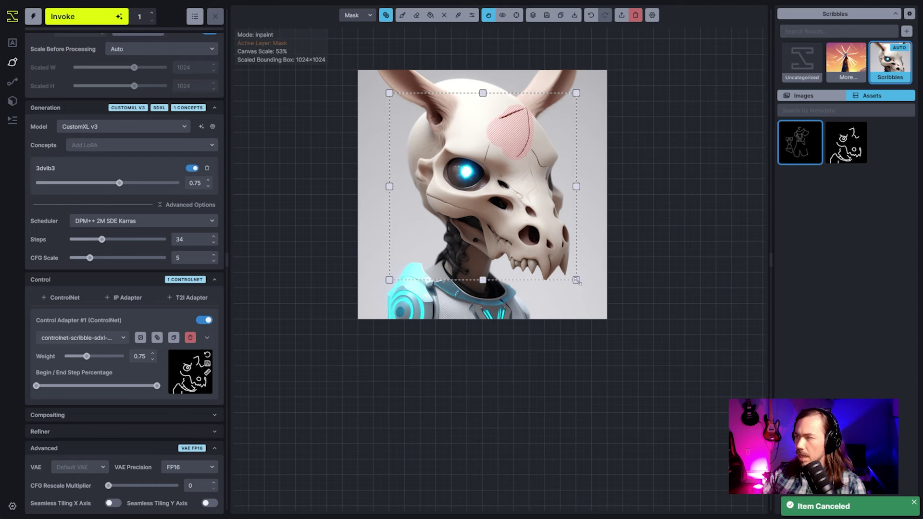
Import the canvas's current bounding box area as the adapter's control image and process it with Canny.
click(141, 338)
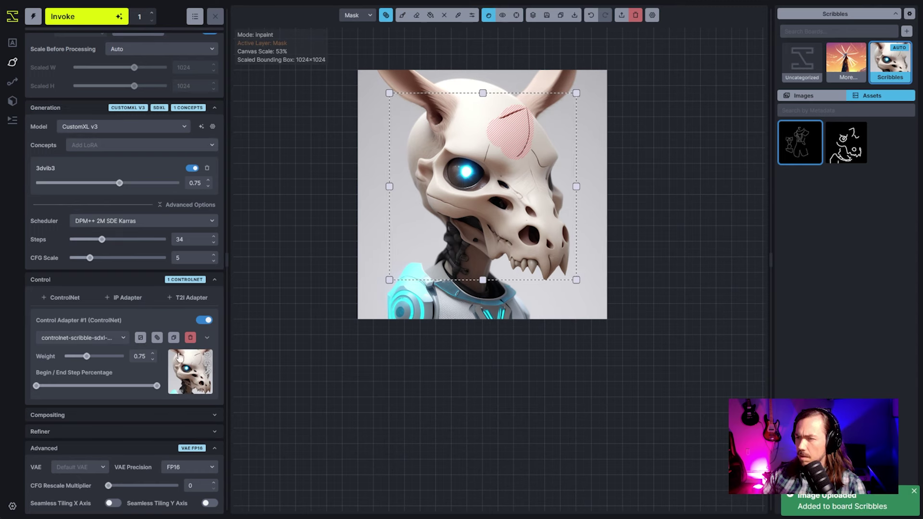
click(206, 338)
click(143, 424)
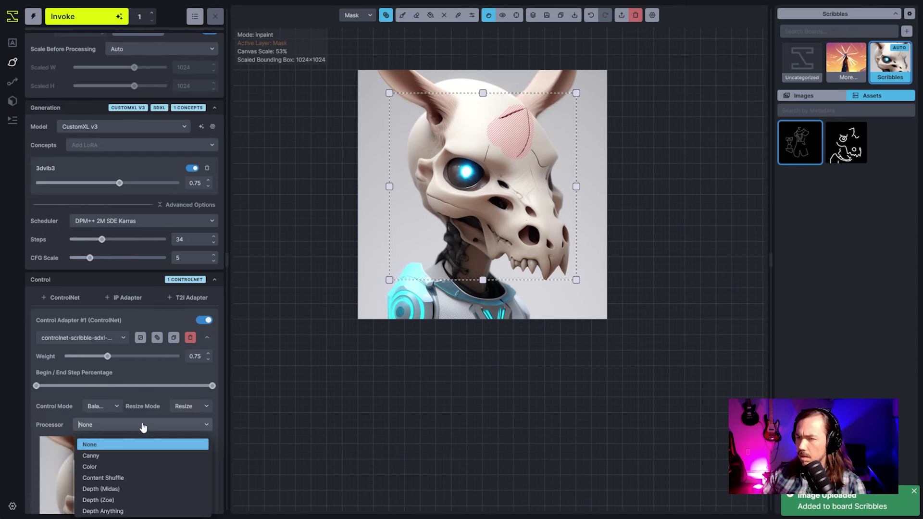
click(130, 458)
scroll(155, 366, down, 3)
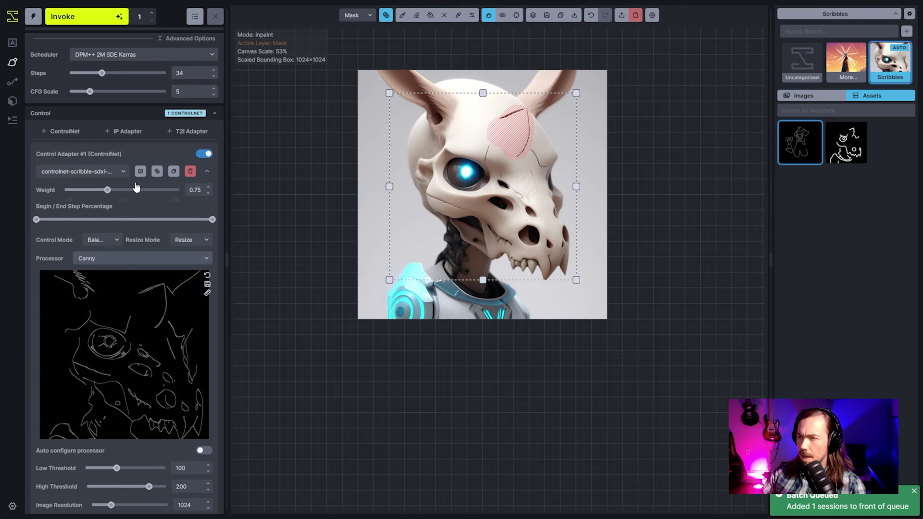
Generate the masked horn area using the Canny control image and check the result on the skull.
click(101, 18)
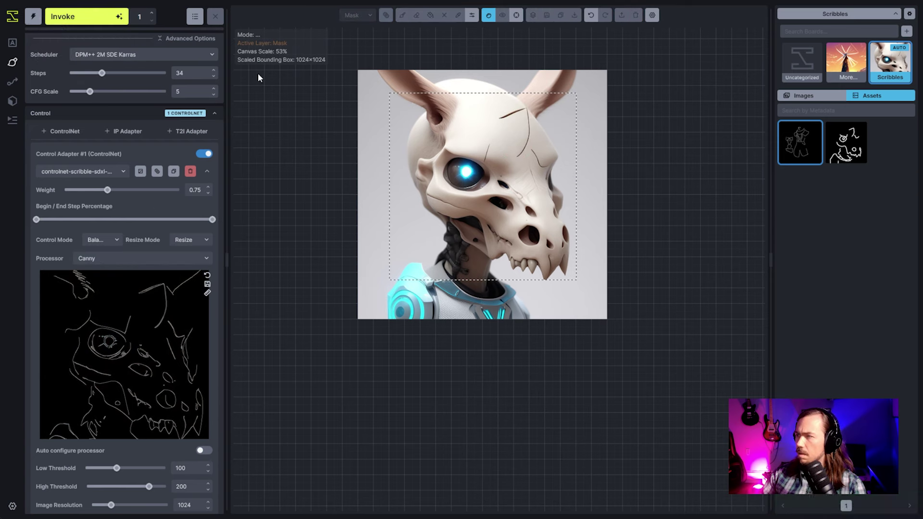
drag(645, 154, 651, 229)
scroll(125, 252, up, 2)
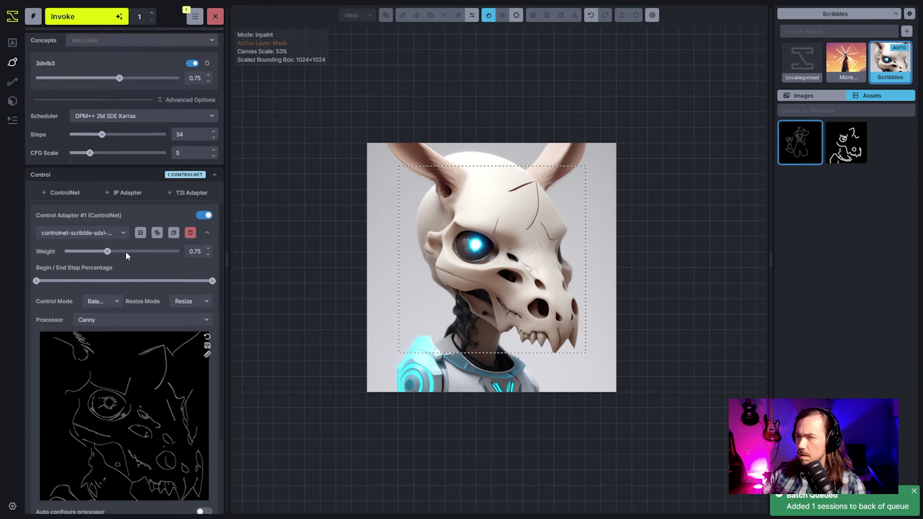
scroll(125, 252, up, 2)
scroll(655, 274, up, 2)
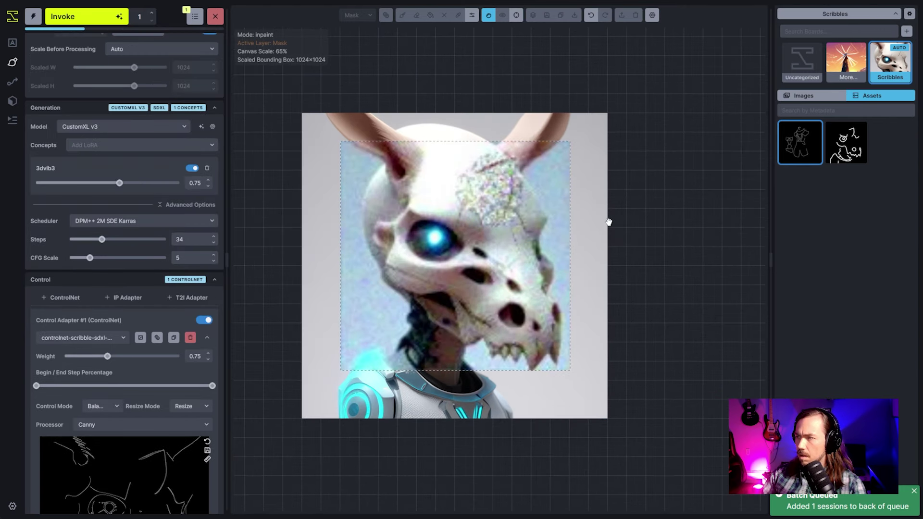
scroll(608, 222, up, 1)
drag(609, 222, 639, 242)
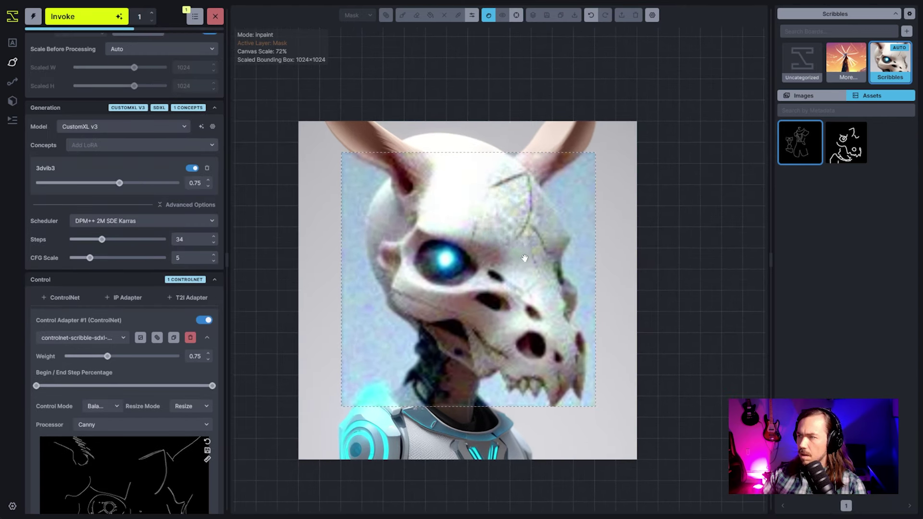
Regenerate the masked horn area with the control adapter ending at 65% of the steps and a denoising strength of 0.7.
scroll(174, 308, down, 1)
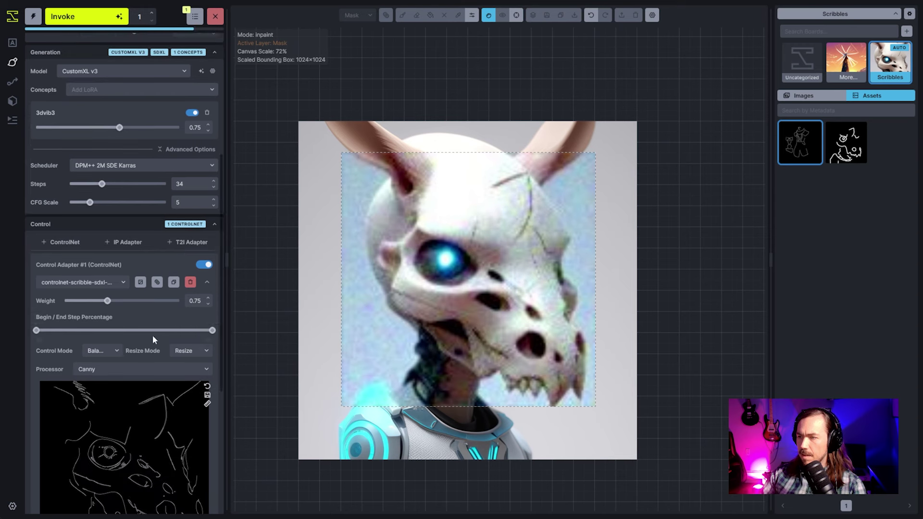
drag(212, 330, 149, 332)
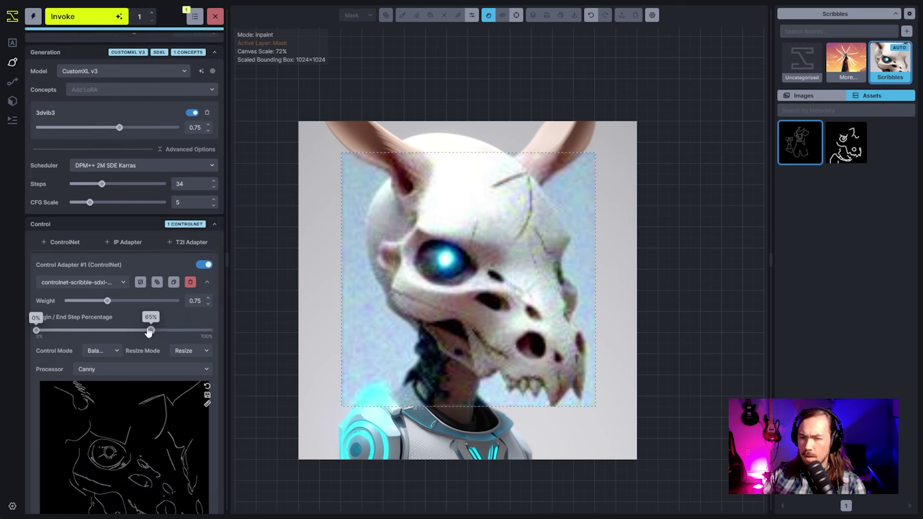
scroll(158, 245, up, 4)
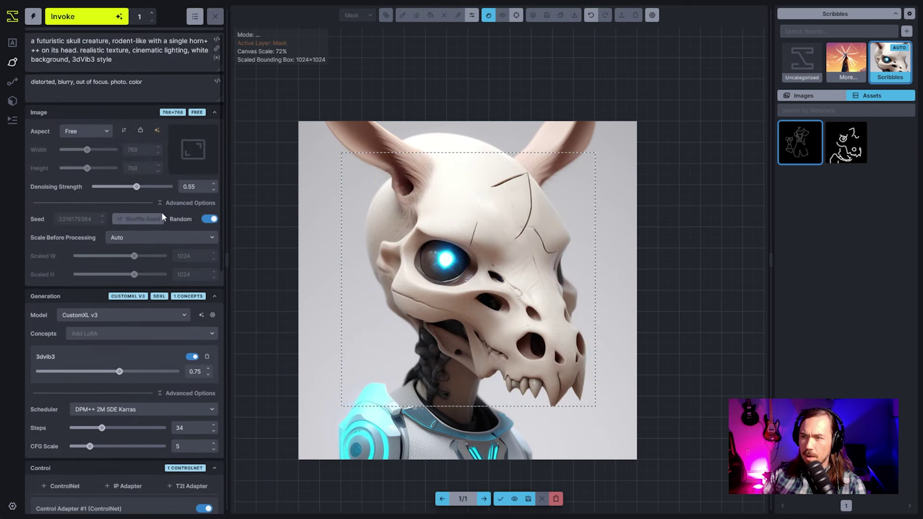
drag(137, 188, 149, 193)
click(84, 17)
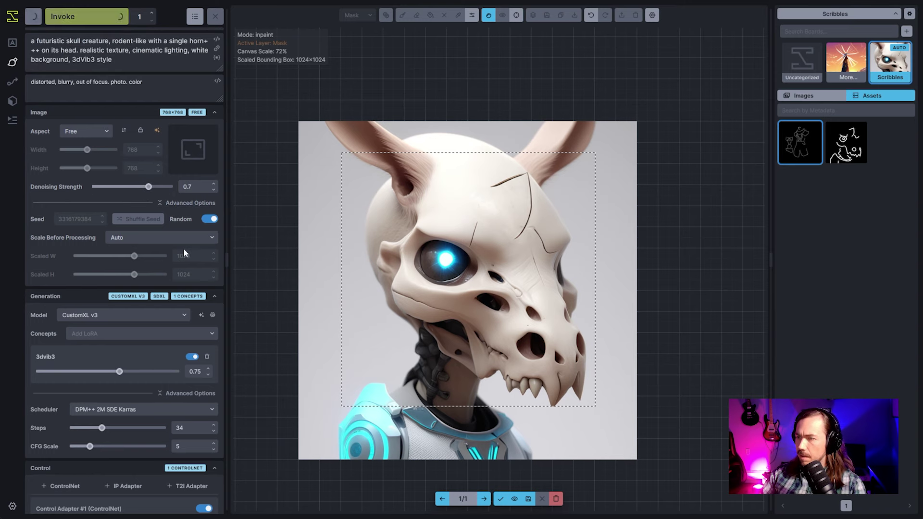
scroll(184, 253, down, 3)
scroll(185, 255, up, 1)
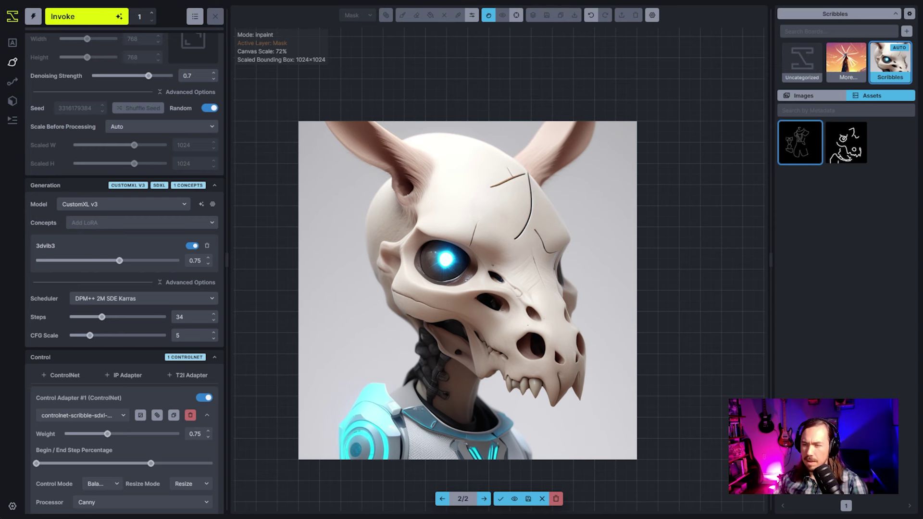
Set the control adapter's weight to 0.85 and discard all staged results.
scroll(124, 269, down, 5)
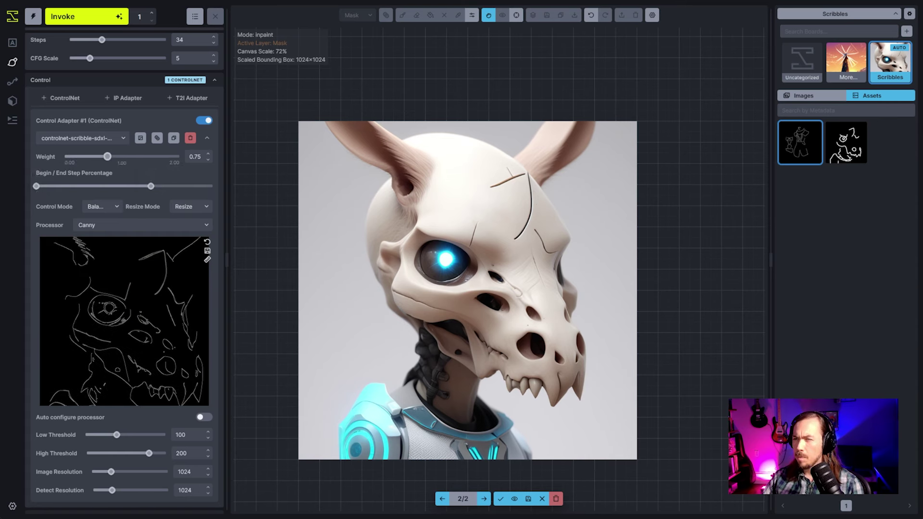
drag(109, 157, 111, 158)
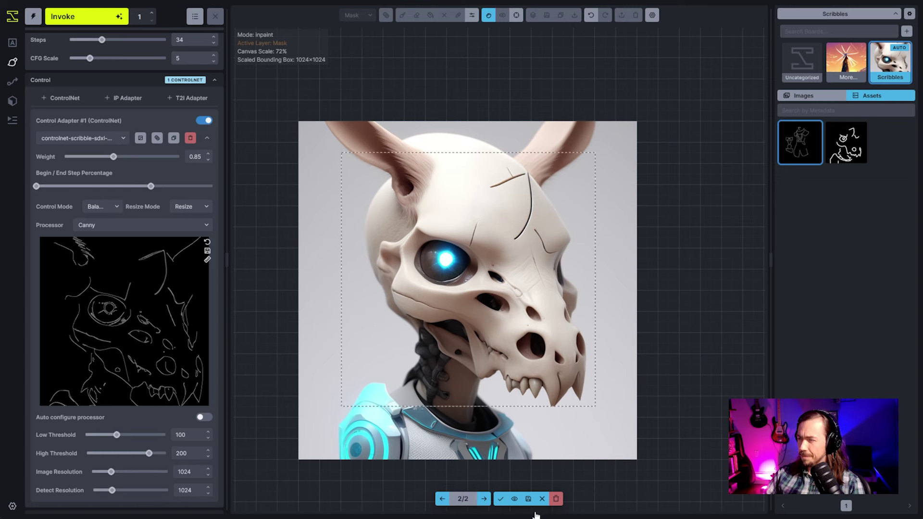
click(556, 499)
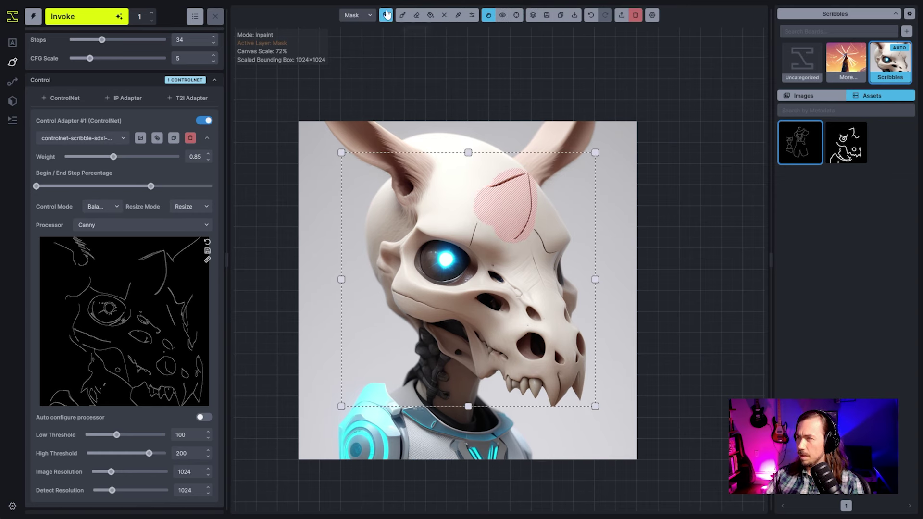
Paint a thick dark brown shading stroke on the base layer along the horn's right edge, using a smaller brush.
click(403, 15)
click(472, 15)
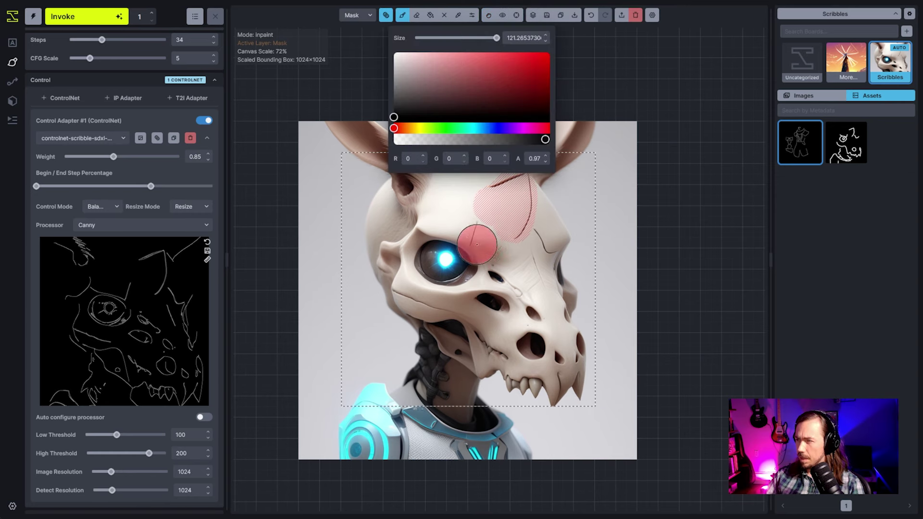
key(q)
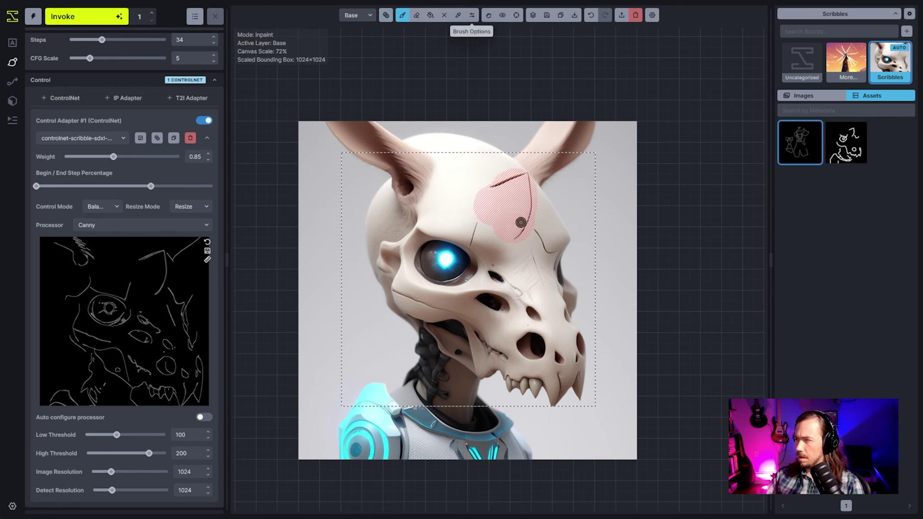
drag(520, 237, 528, 222)
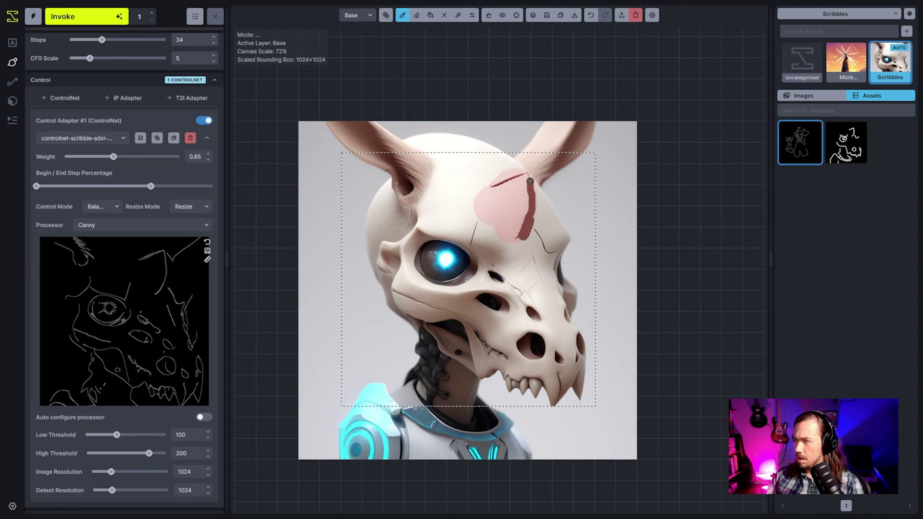
mouse_move(472, 15)
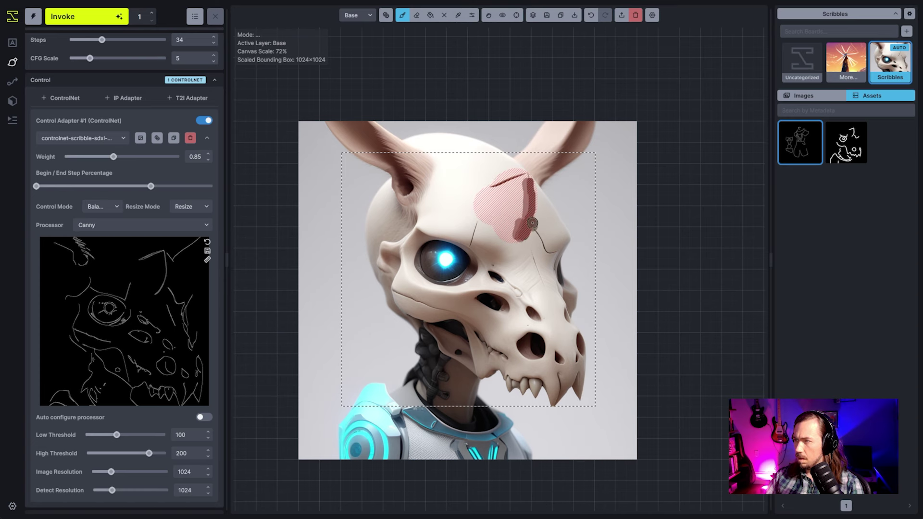
Return to the mask layer and regenerate the masked horn area with the control adapter's weight at 0.6.
key(q)
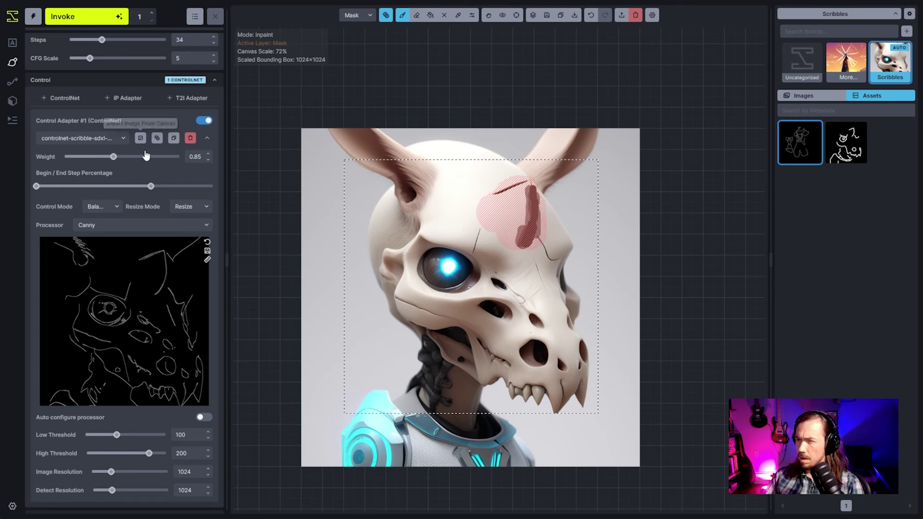
click(101, 20)
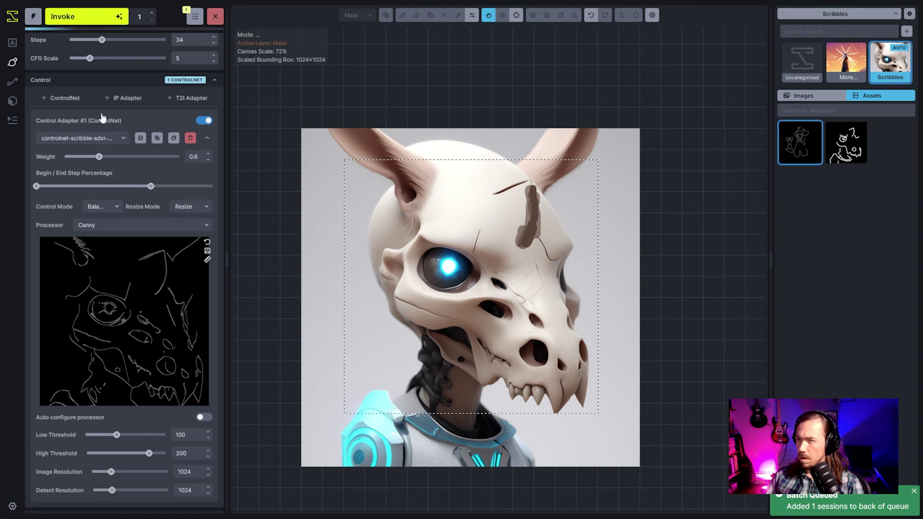
scroll(131, 92, up, 10)
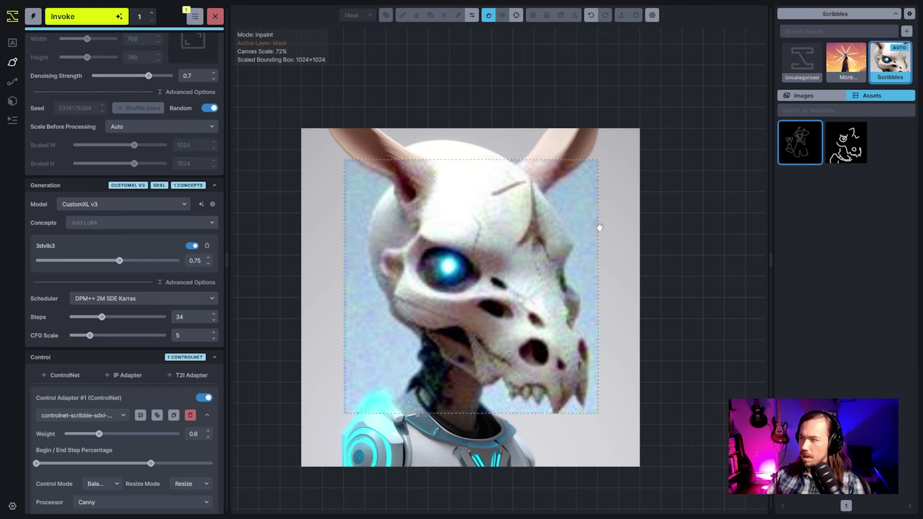
Inspect the newly generated skull head and accept it onto the canvas.
scroll(559, 226, up, 2)
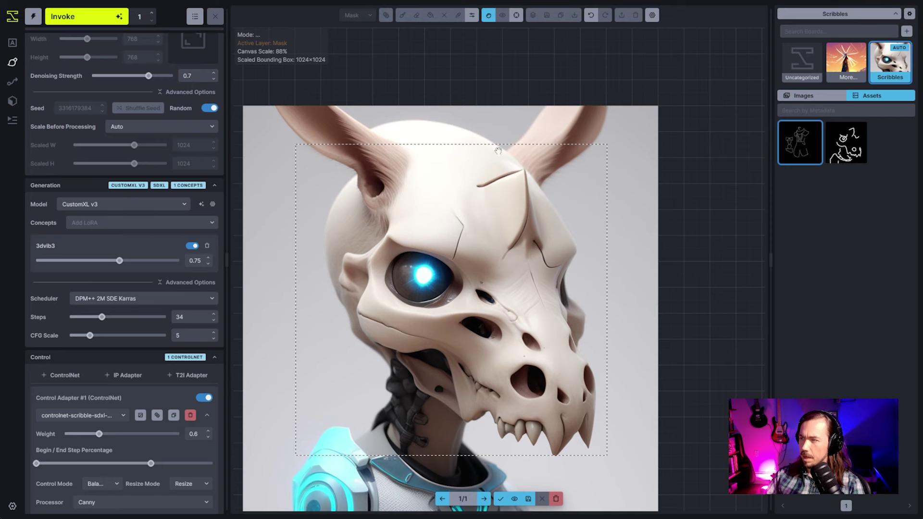
drag(571, 257, 560, 314)
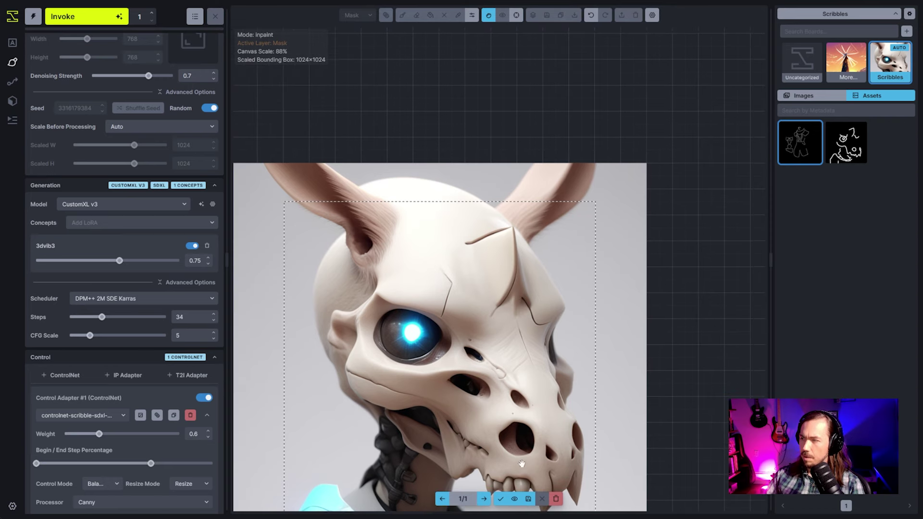
click(500, 499)
Mask the cracked forehead area, set the scribble ControlNet's weight to 0.65 and try an inpaint generation, discarding the result.
scroll(188, 354, down, 5)
scroll(188, 354, up, 3)
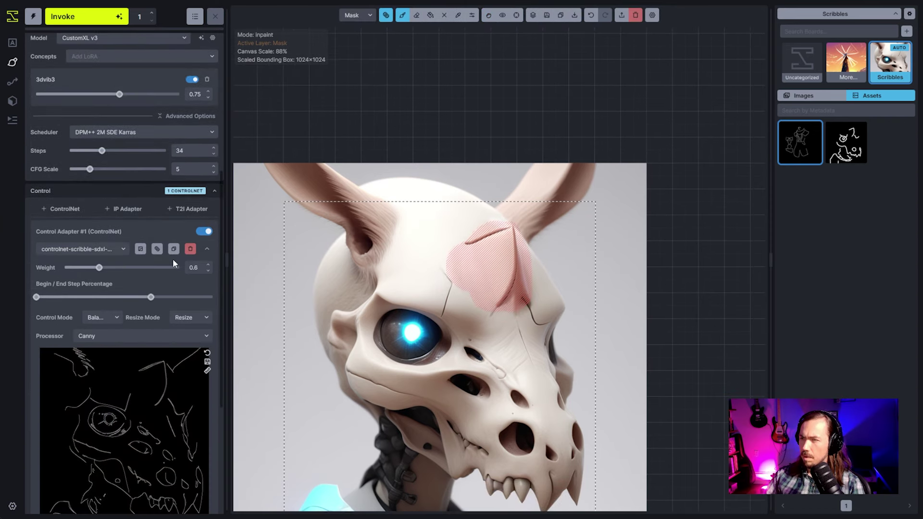
drag(99, 268, 88, 269)
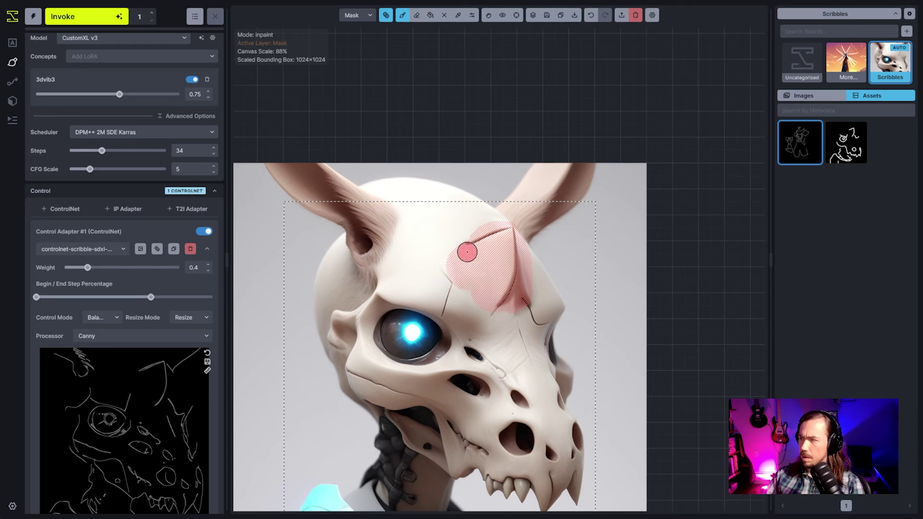
click(82, 17)
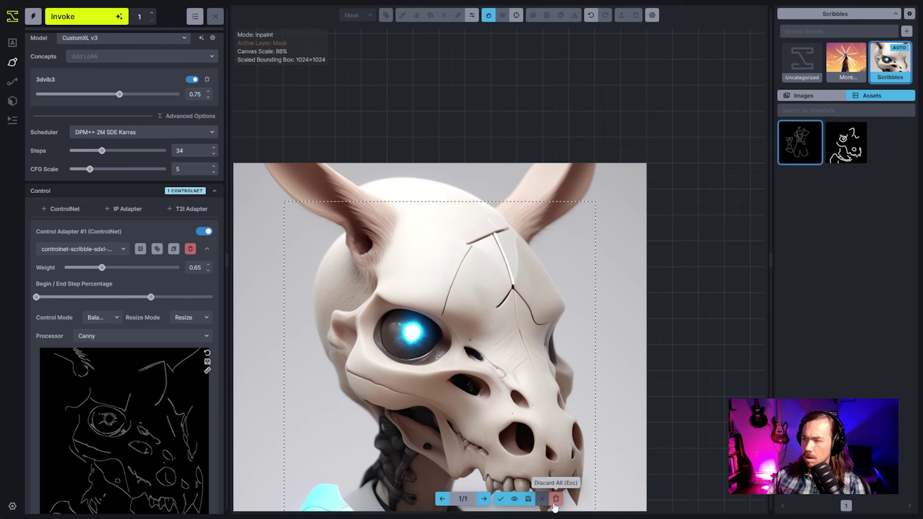
click(556, 499)
Import the current canvas image into the scribble ControlNet and generate the masked forehead area again.
click(141, 248)
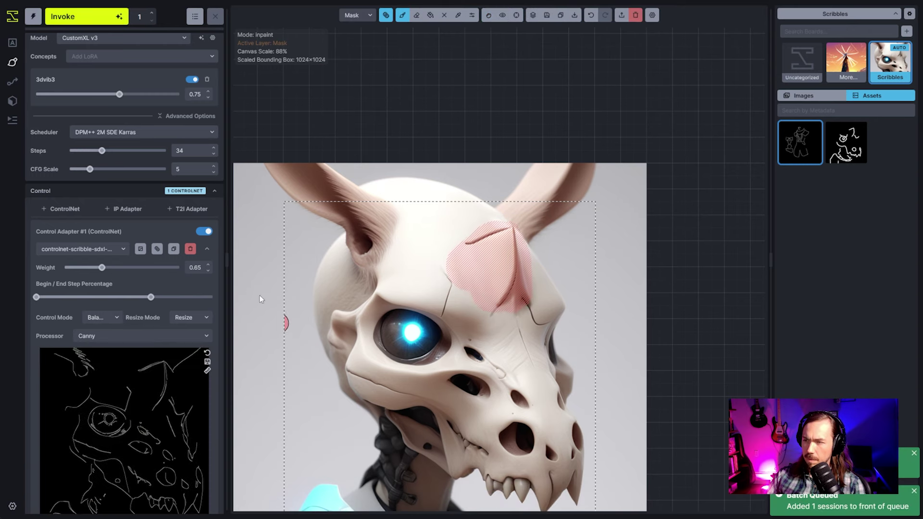
click(84, 16)
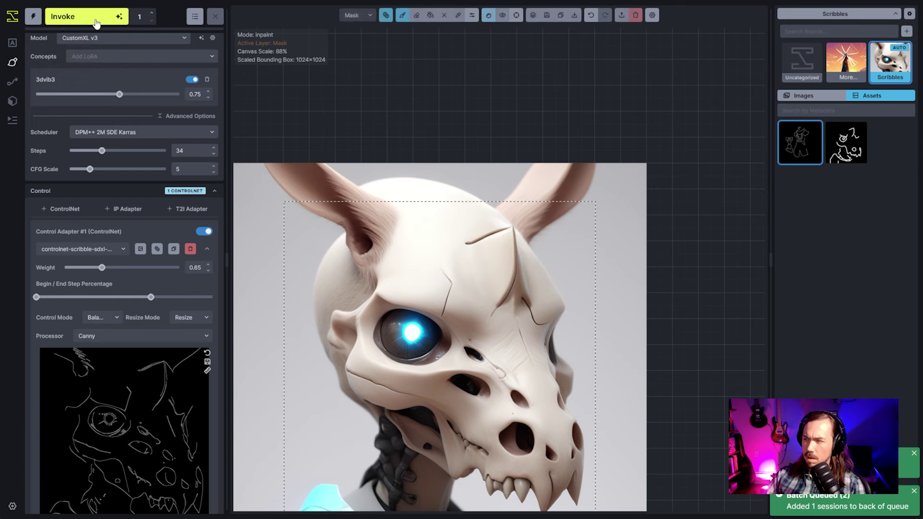
click(107, 250)
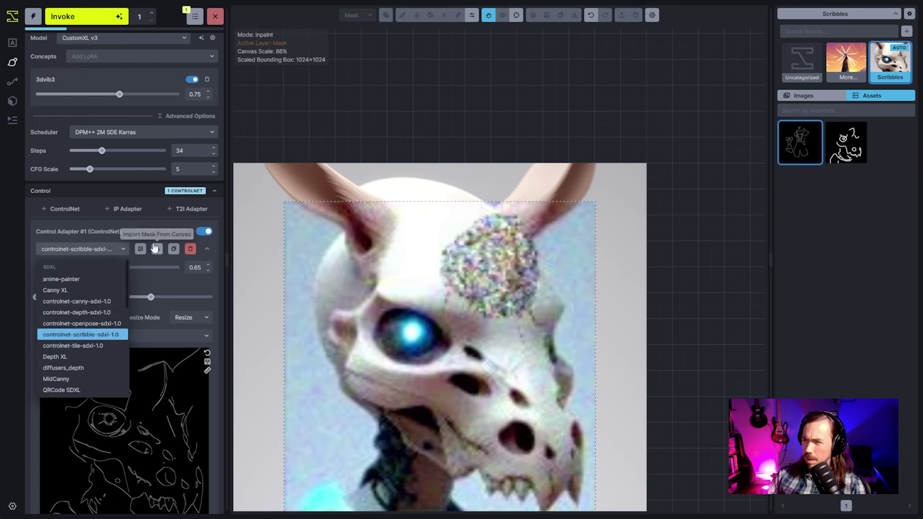
click(97, 220)
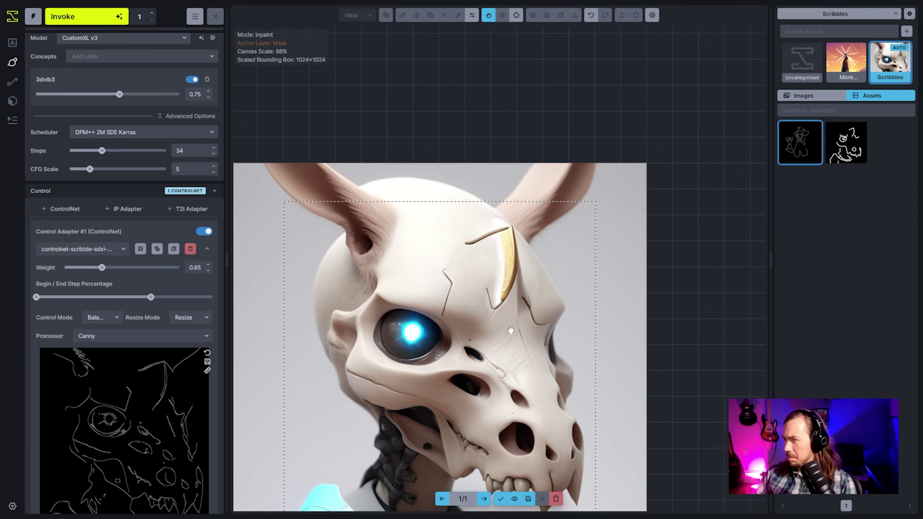
Compare the generated forehead horn with the original by toggling its visibility, and discard the result.
scroll(518, 358, down, 3)
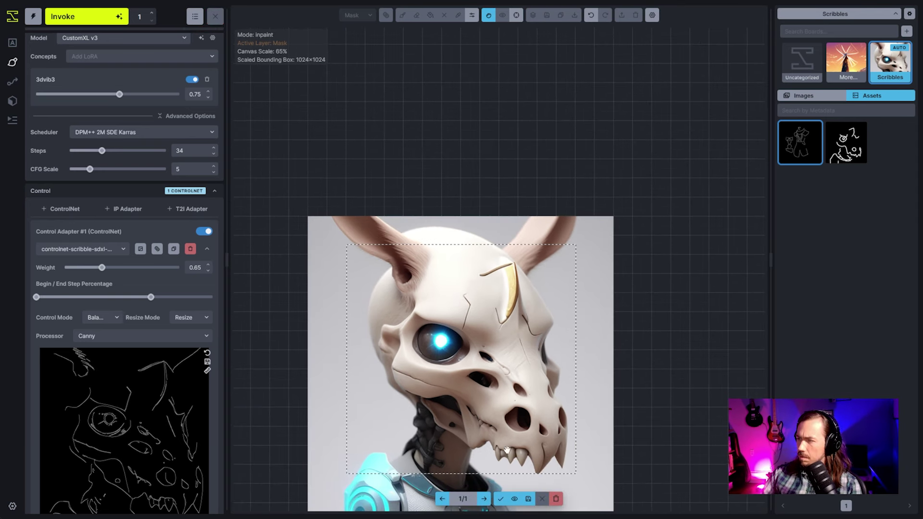
click(513, 500)
click(513, 502)
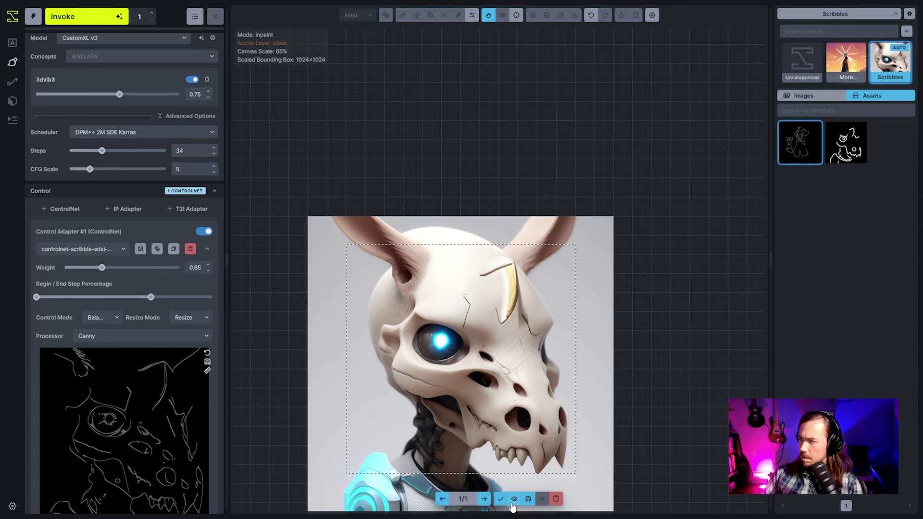
click(513, 500)
click(513, 501)
click(514, 501)
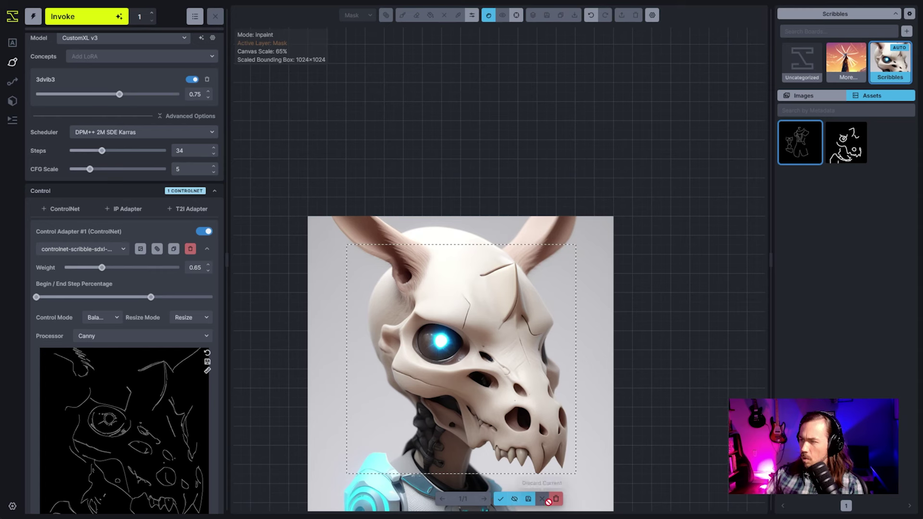
click(555, 500)
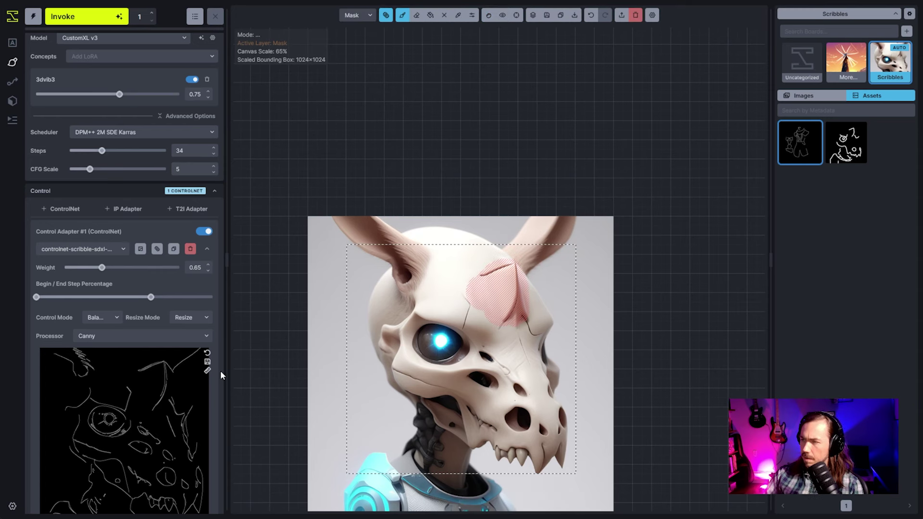
Switch the control adapter to controlnet-depth-sdxl-1.0 and import the canvas image for depth processing.
click(106, 255)
click(79, 330)
click(140, 248)
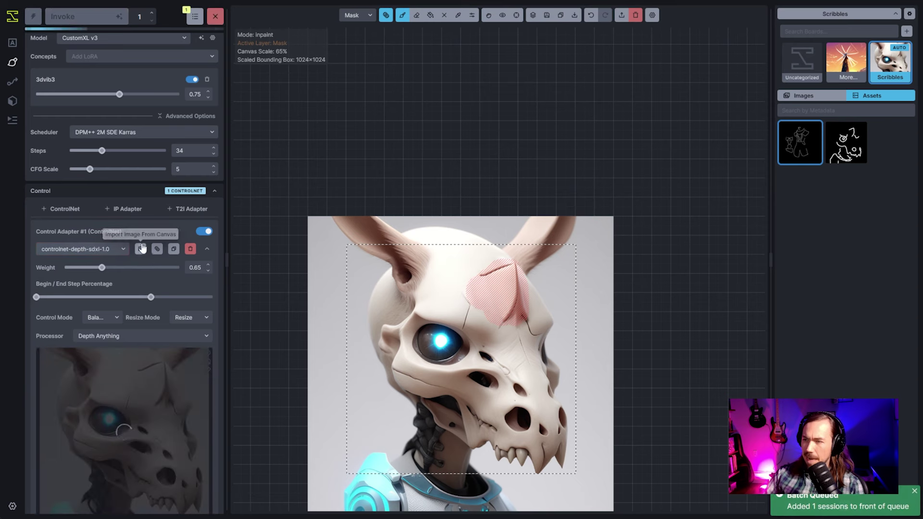
scroll(144, 289, down, 4)
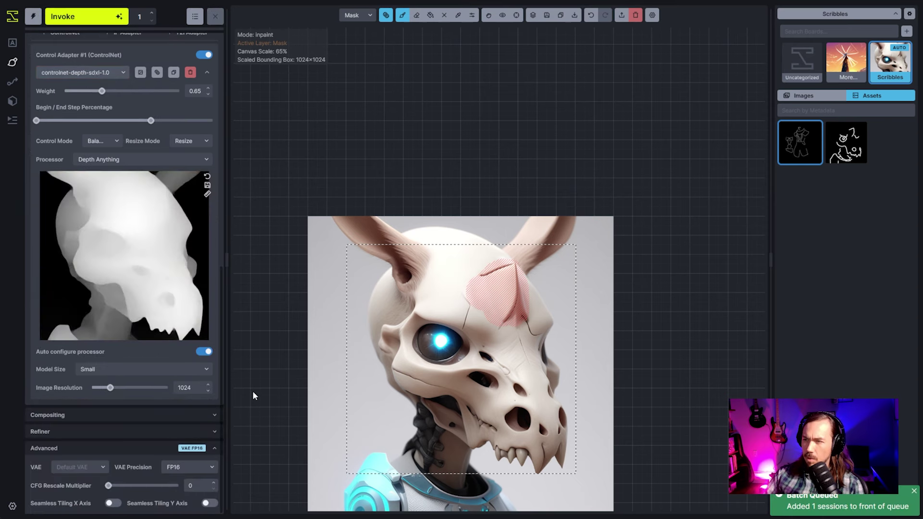
Regenerate the masked forehead with the depth ControlNet's weight at 0.75 and accept the result.
mouse_move(195, 242)
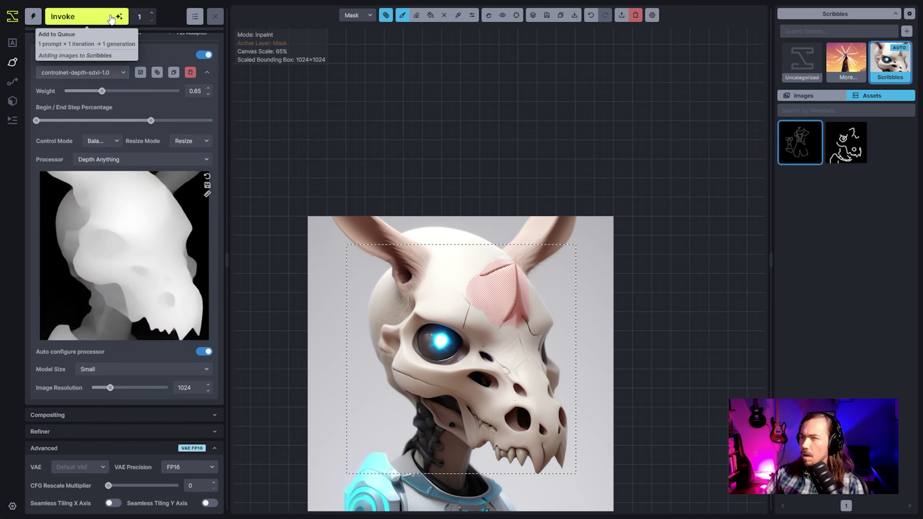
click(77, 16)
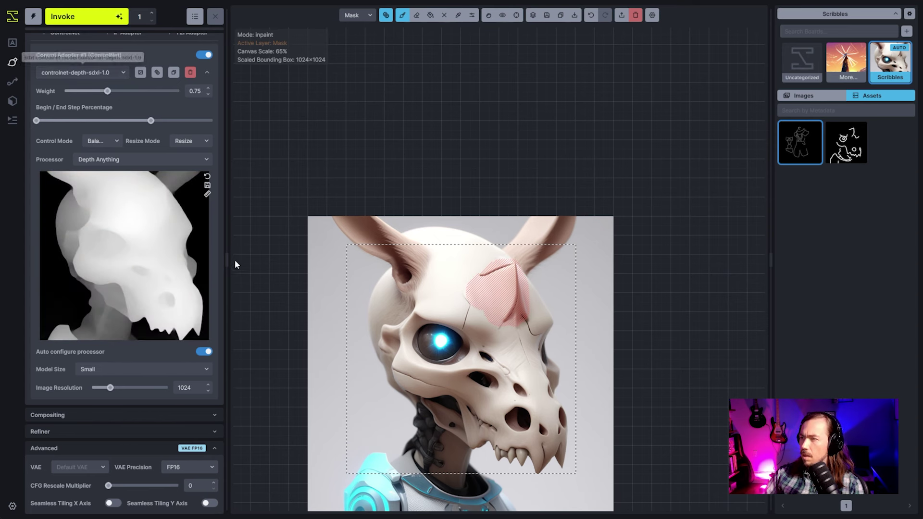
scroll(181, 319, up, 10)
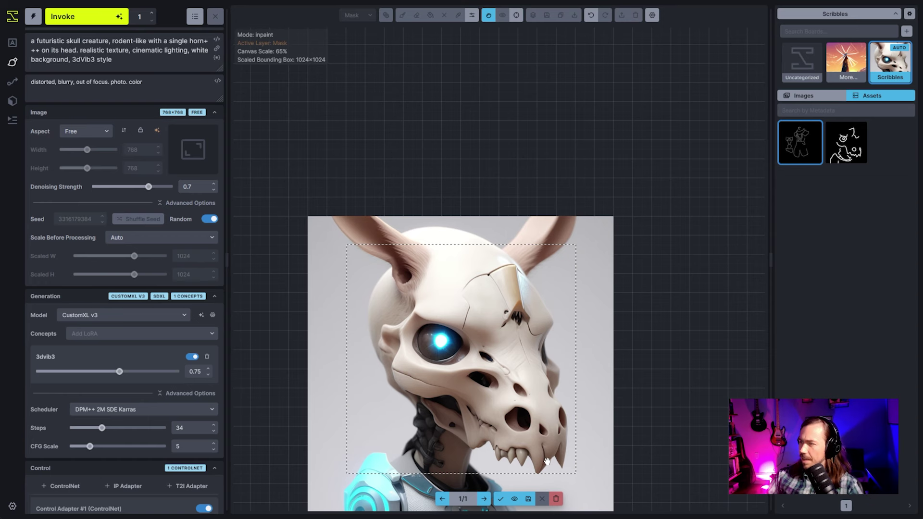
click(500, 499)
Pick the dark colour from the opening below the forehead horn and ready the brush on the Base layer.
key(b)
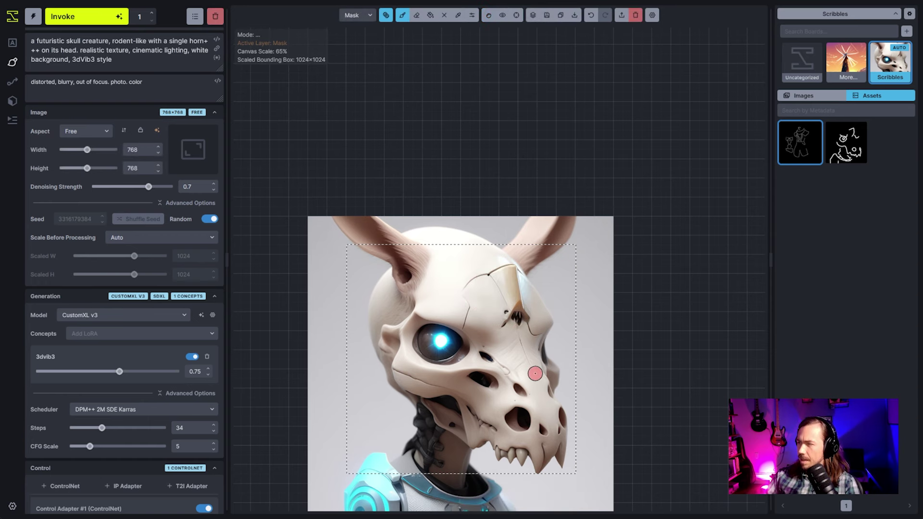
scroll(533, 370, up, 5)
key(c)
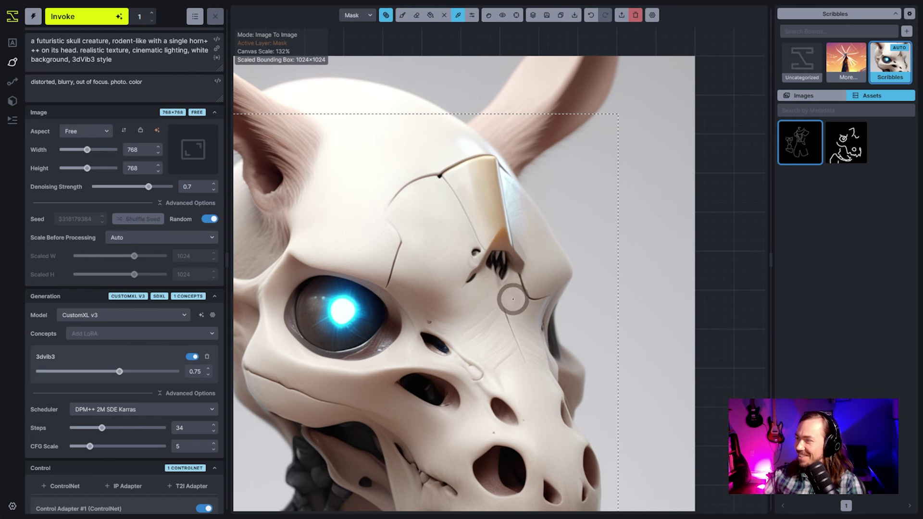
scroll(500, 308, down, 4)
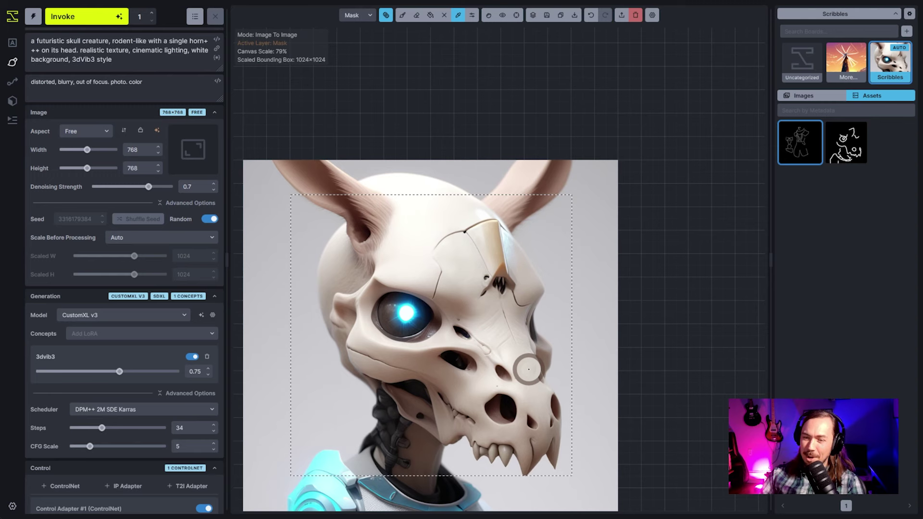
scroll(529, 369, up, 2)
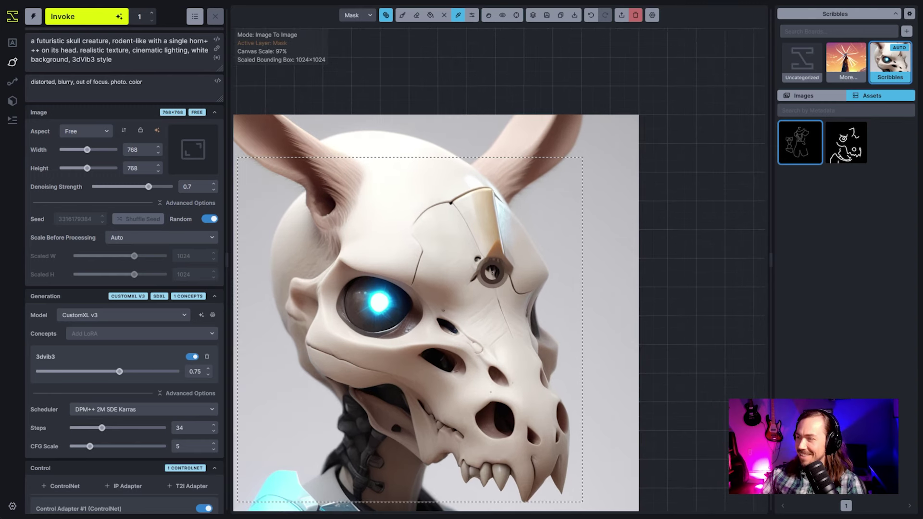
key(b)
click(492, 268)
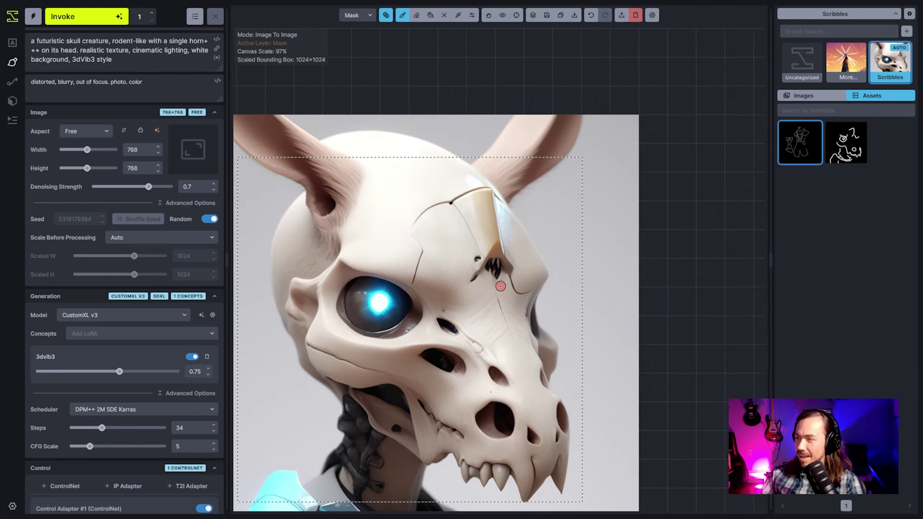
scroll(500, 286, up, 6)
key(q)
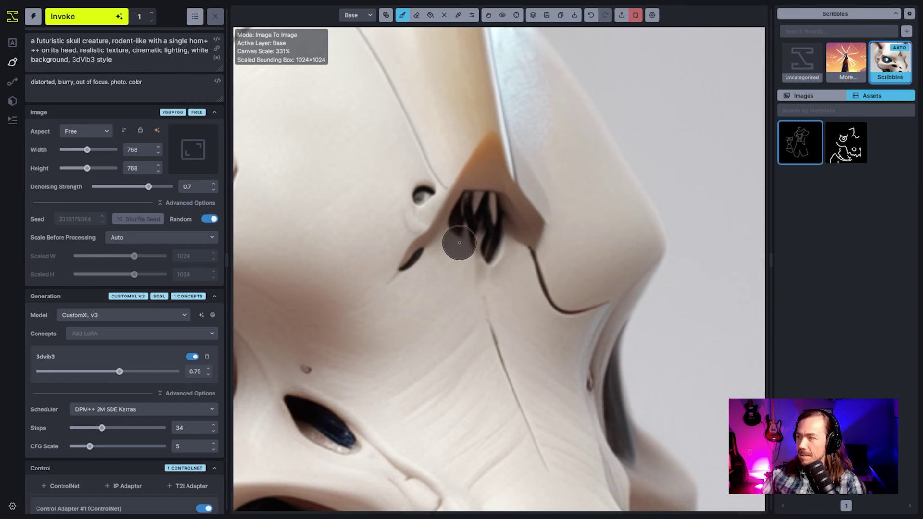
Paint three dark vertical gaps at the opening below the forehead horn, building up the strokes until they are nearly black.
scroll(470, 161, down, 4)
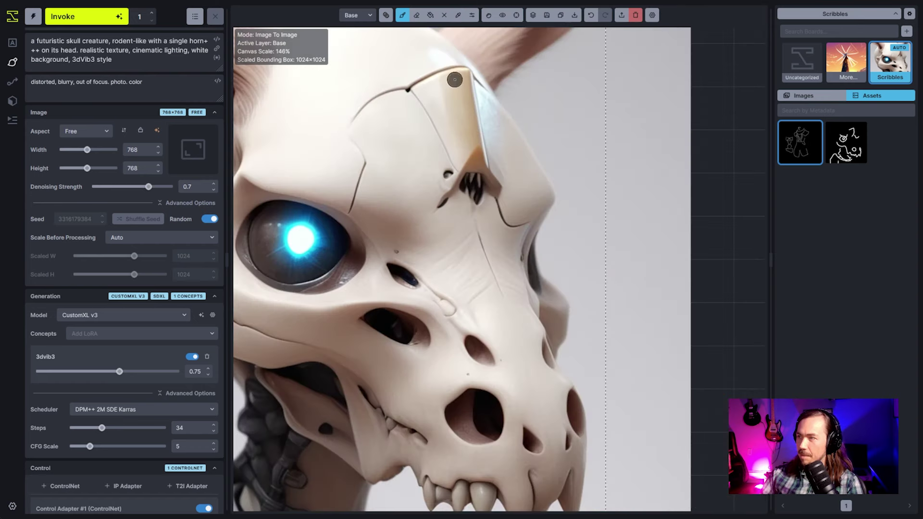
scroll(462, 227, up, 7)
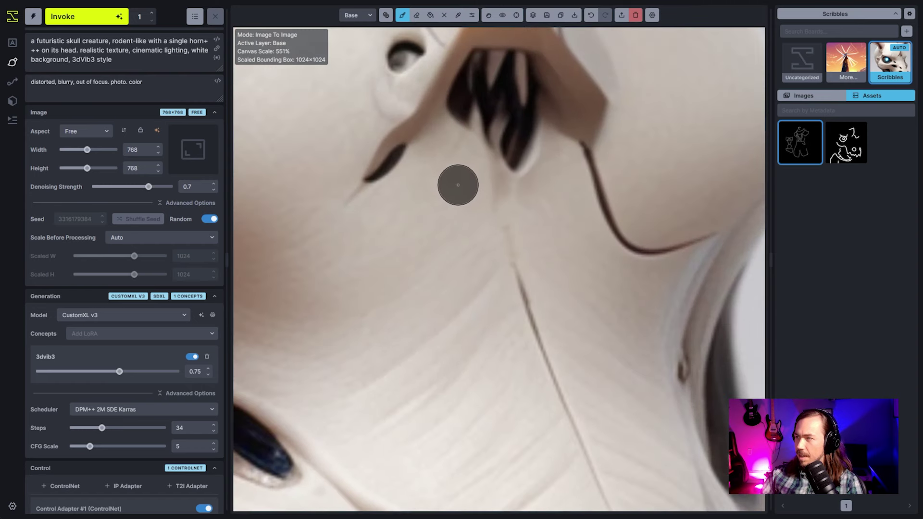
mouse_move(447, 178)
mouse_down()
mouse_move(443, 138)
mouse_move(443, 151)
mouse_move(452, 124)
mouse_up()
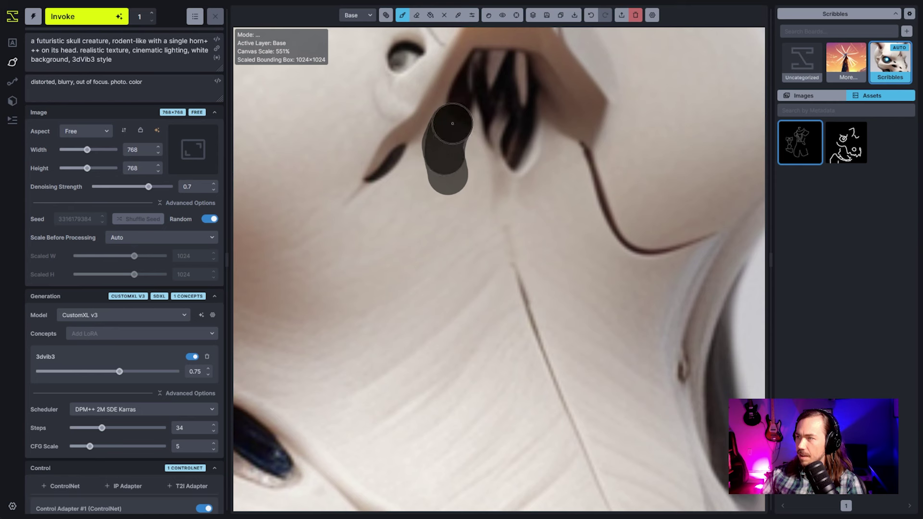
mouse_move(491, 185)
mouse_down()
mouse_move(490, 137)
mouse_move(496, 173)
mouse_move(500, 136)
mouse_move(506, 170)
mouse_move(502, 133)
mouse_move(514, 171)
mouse_move(508, 120)
mouse_move(514, 153)
mouse_move(550, 141)
mouse_move(546, 110)
mouse_move(552, 168)
mouse_move(540, 99)
mouse_move(550, 173)
mouse_up()
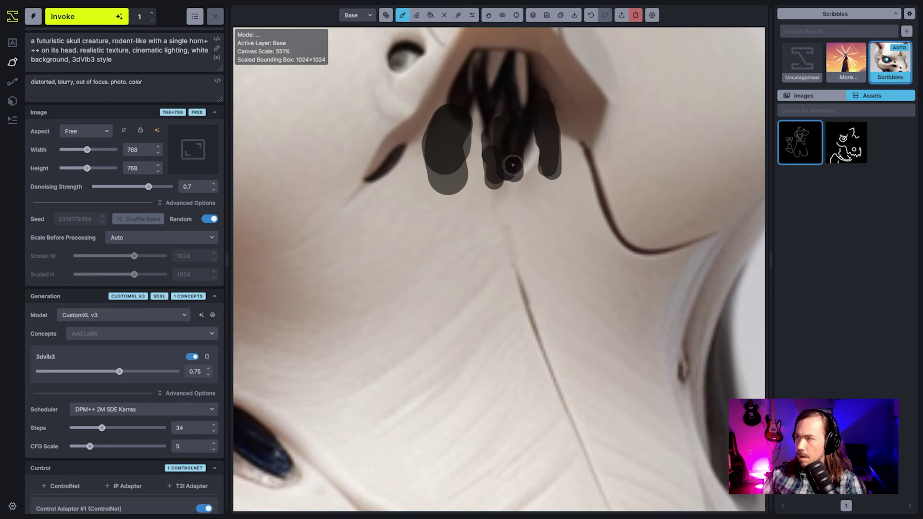
mouse_move(459, 164)
mouse_down()
mouse_move(449, 134)
mouse_move(429, 170)
mouse_move(445, 124)
mouse_move(428, 156)
mouse_move(440, 135)
mouse_move(432, 169)
mouse_move(448, 178)
mouse_move(457, 171)
mouse_move(454, 130)
mouse_move(493, 155)
mouse_move(497, 126)
mouse_move(507, 156)
mouse_move(556, 133)
mouse_move(562, 160)
mouse_move(553, 134)
mouse_move(564, 158)
mouse_move(563, 132)
mouse_move(569, 158)
mouse_move(552, 109)
mouse_move(562, 158)
mouse_up()
Paint a small black hole with a light highlight on each side of the forehead horn's base.
scroll(478, 103, down, 5)
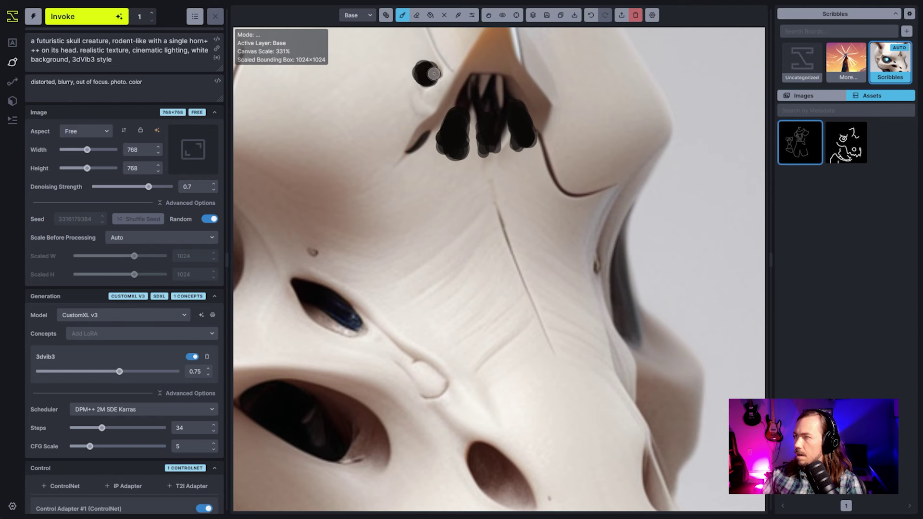
scroll(485, 213, down, 15)
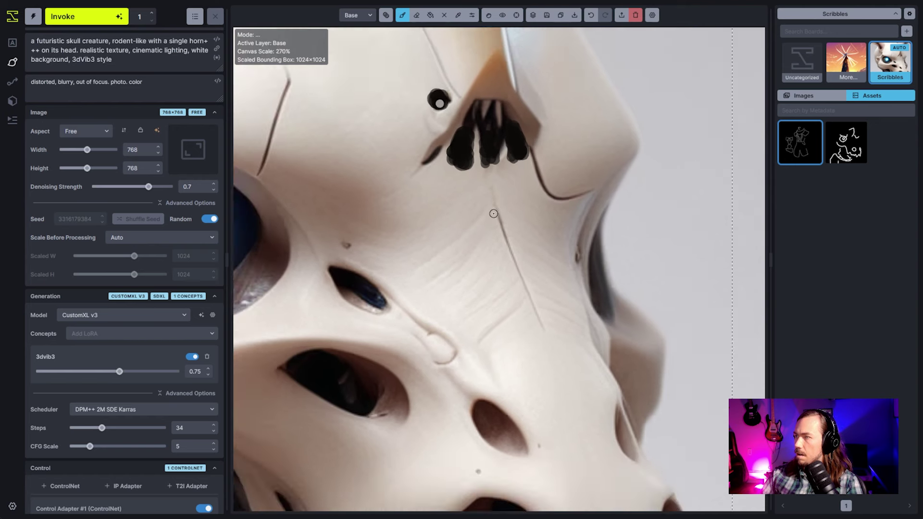
scroll(502, 193, up, 8)
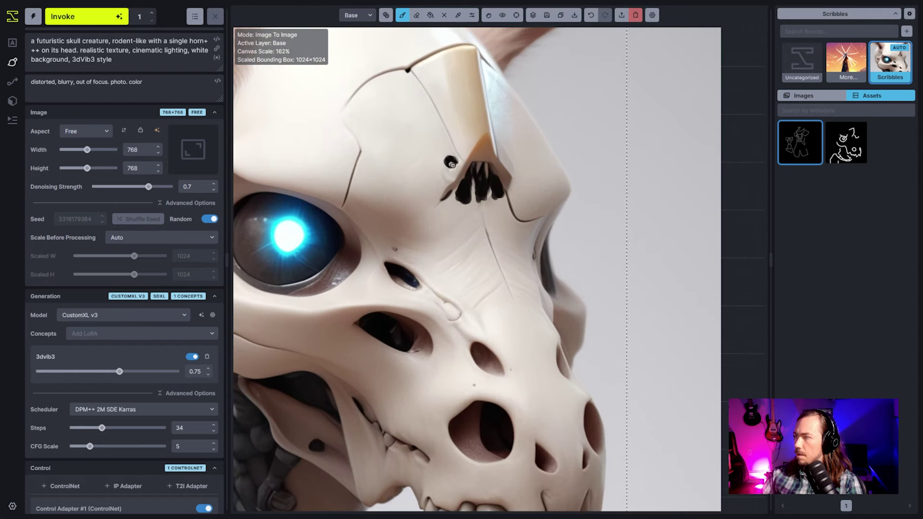
key(c)
click(447, 160)
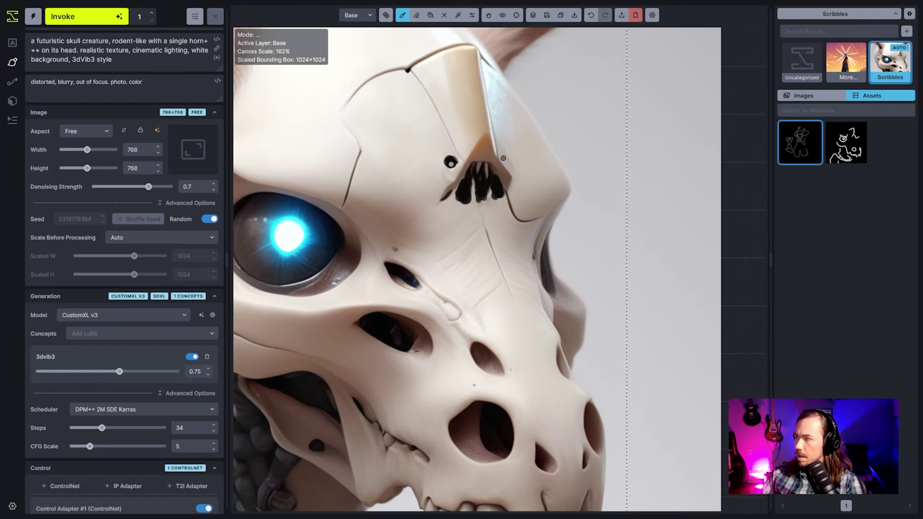
scroll(485, 161, up, 13)
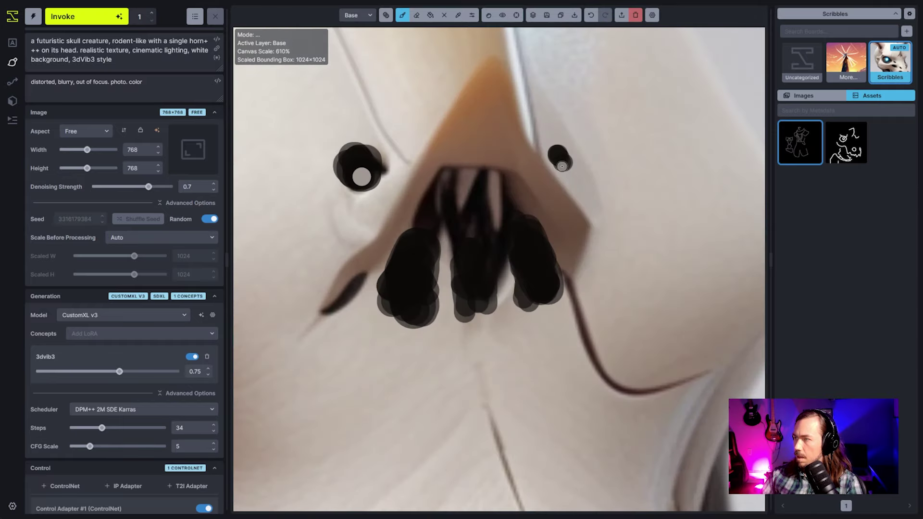
scroll(601, 248, down, 20)
scroll(601, 248, up, 2)
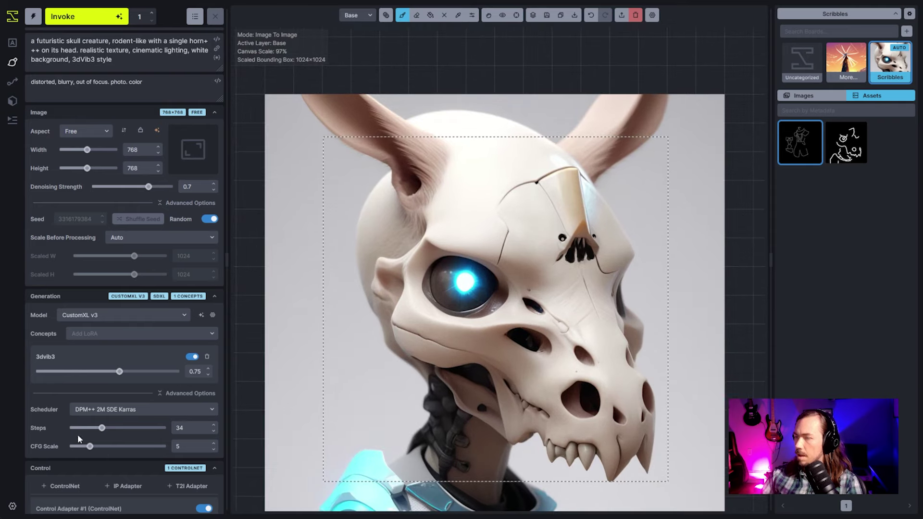
scroll(174, 412, down, 7)
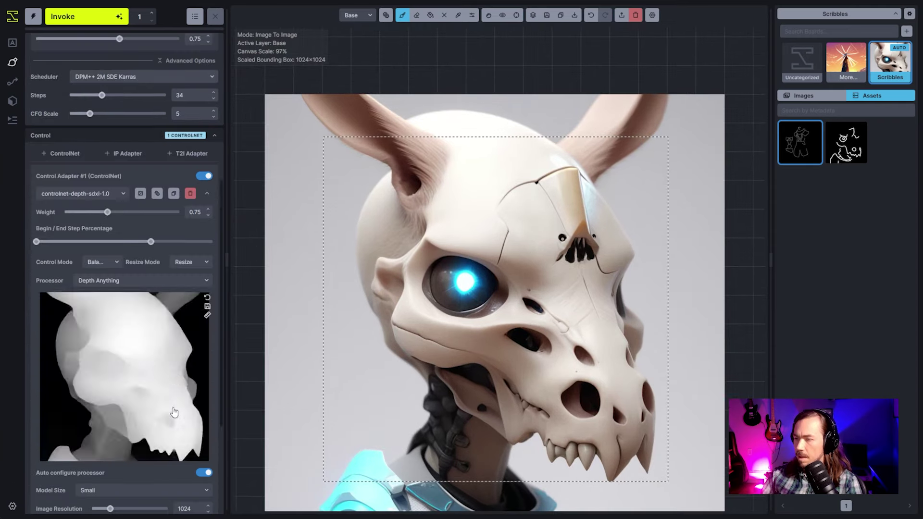
Reload the depth ControlNet image from the canvas and mask the dark opening and side holes below the forehead horn.
click(140, 193)
key(ctrl+shift+Return)
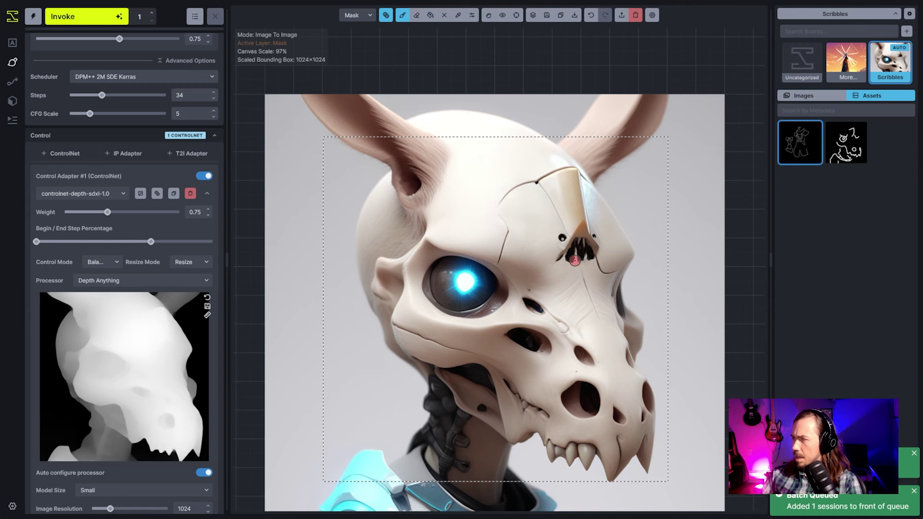
drag(574, 259, 560, 241)
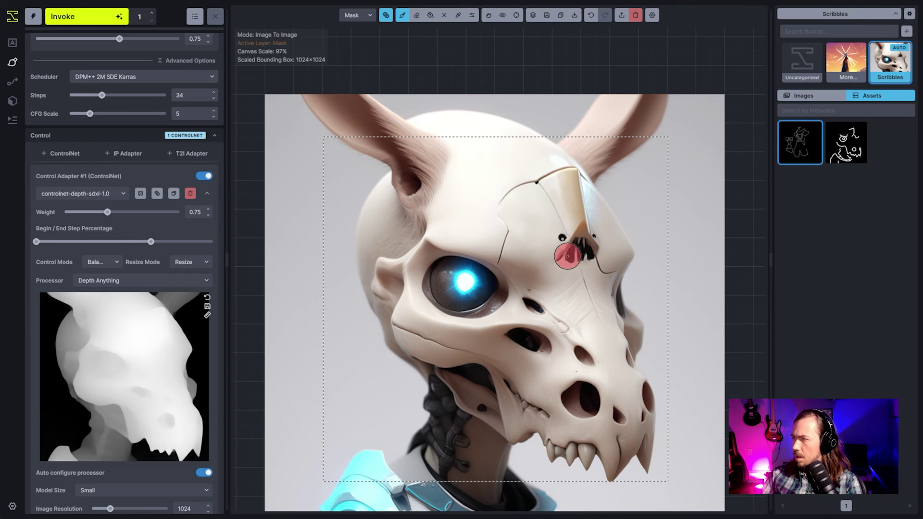
Lower the denoising strength to 0.45.
scroll(130, 192, up, 7)
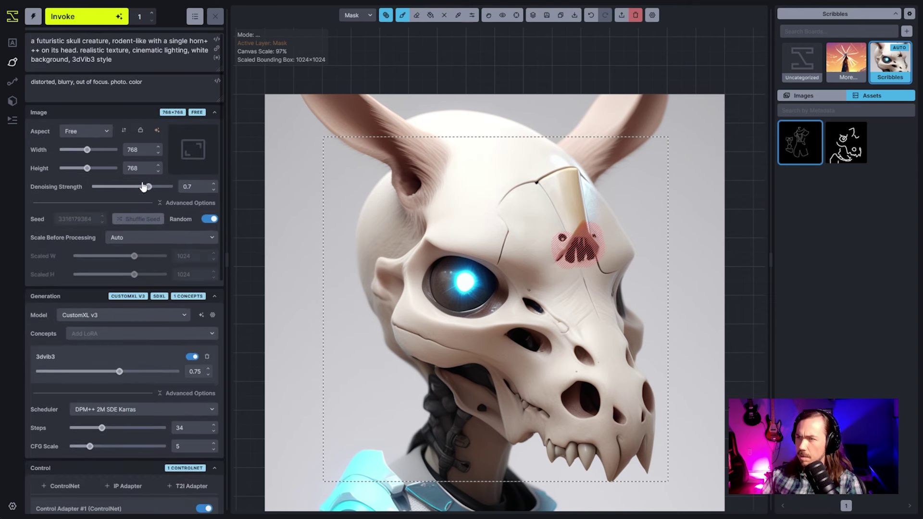
drag(144, 187, 129, 189)
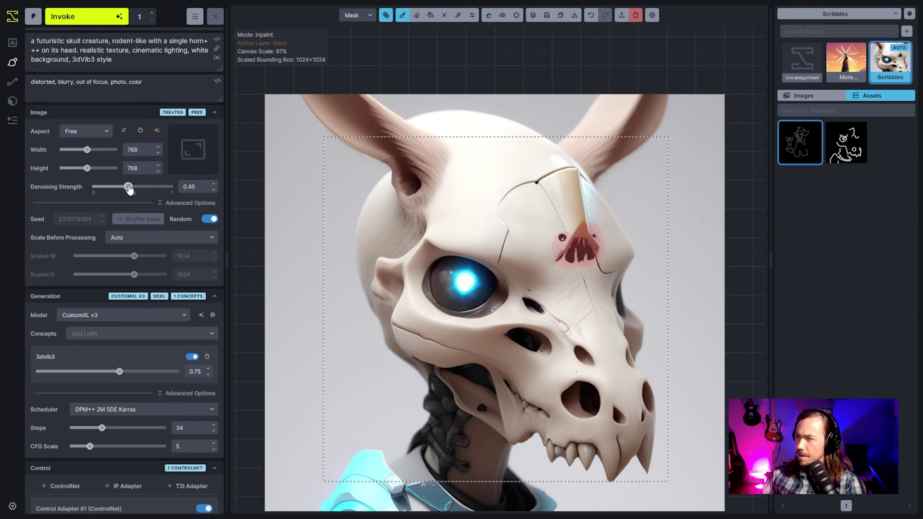
Paint over the forehead crack beside the horn in light bone tones on the Base layer and mask the repainted area with a larger brush.
key(q)
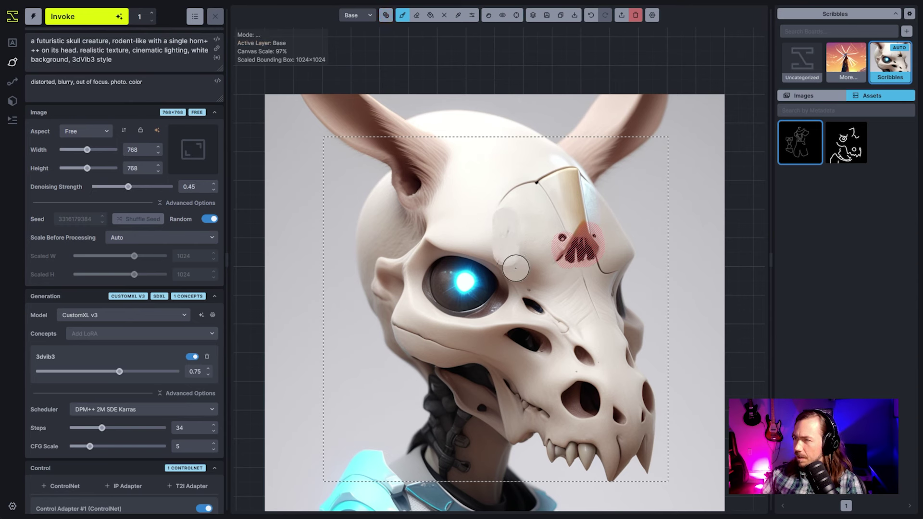
mouse_move(504, 252)
mouse_down()
mouse_move(512, 260)
mouse_move(499, 238)
mouse_move(478, 230)
mouse_move(515, 249)
mouse_move(502, 224)
mouse_move(525, 189)
mouse_move(515, 194)
mouse_up()
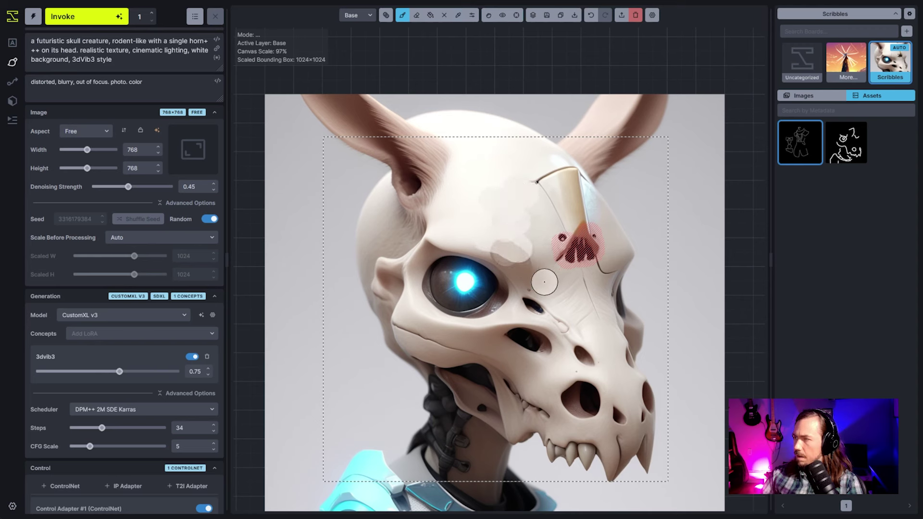
key(q)
key(])
key(])
key(])
key(])
drag(512, 238, 513, 201)
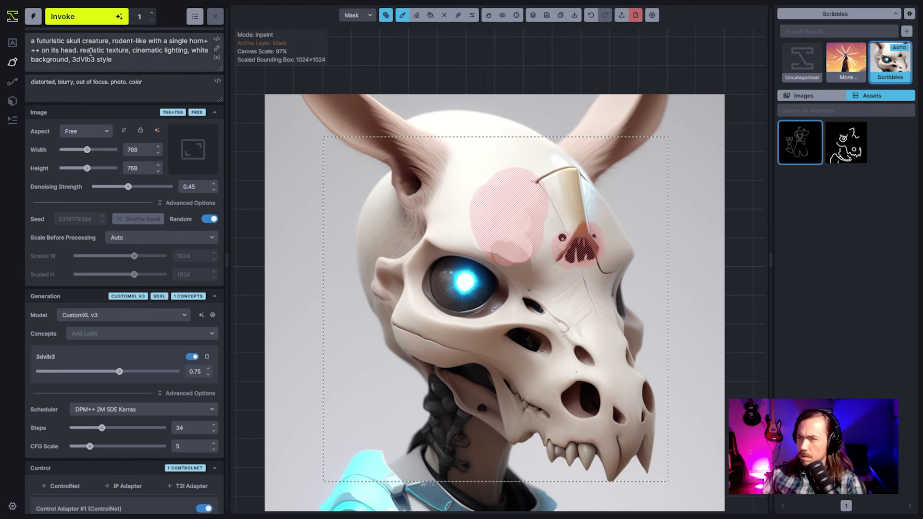
Generate the inpaint for the masked forehead areas and accept the result.
key(ctrl+Return)
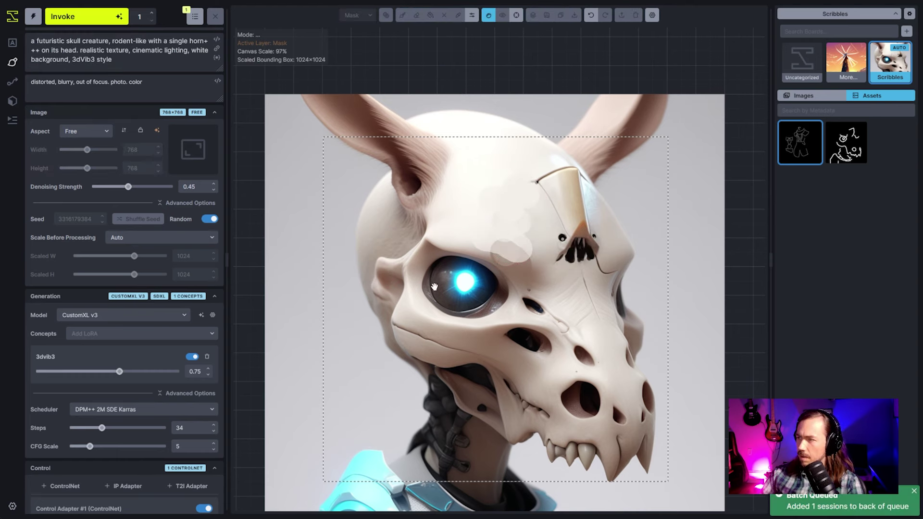
scroll(476, 286, down, 3)
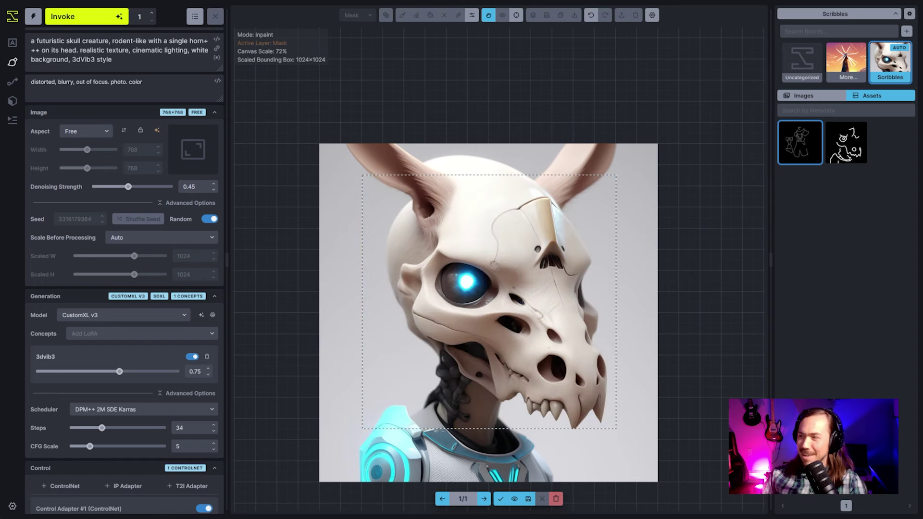
scroll(578, 310, up, 2)
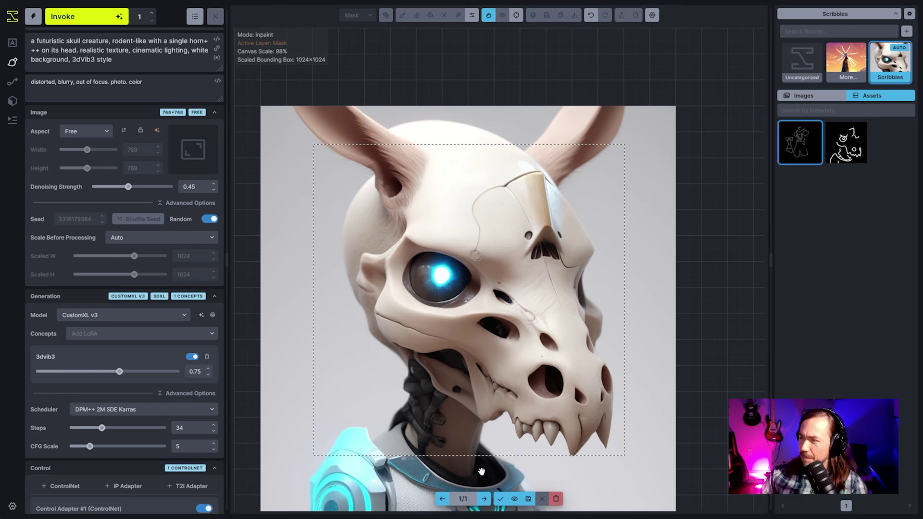
click(500, 499)
Shrink the bounding box to 320 × 256 around the forehead opening and reload the depth ControlNet image from that region.
key(b)
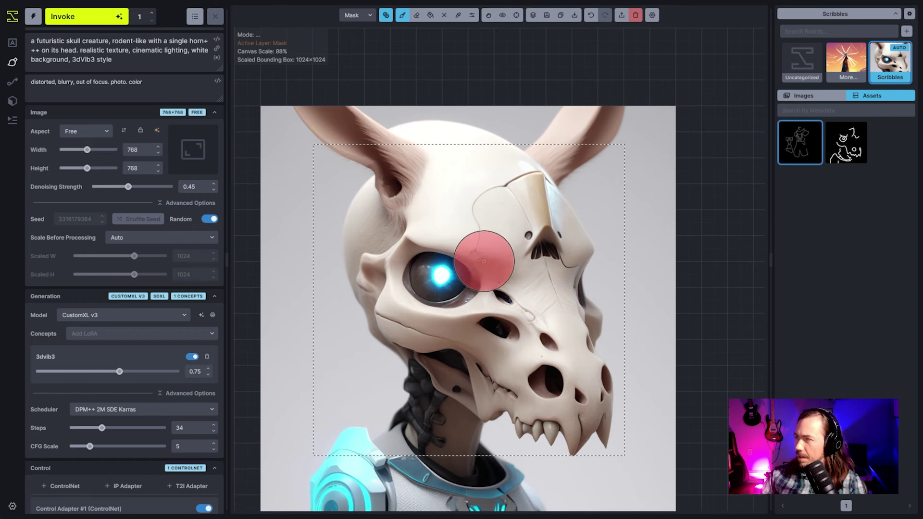
key(v)
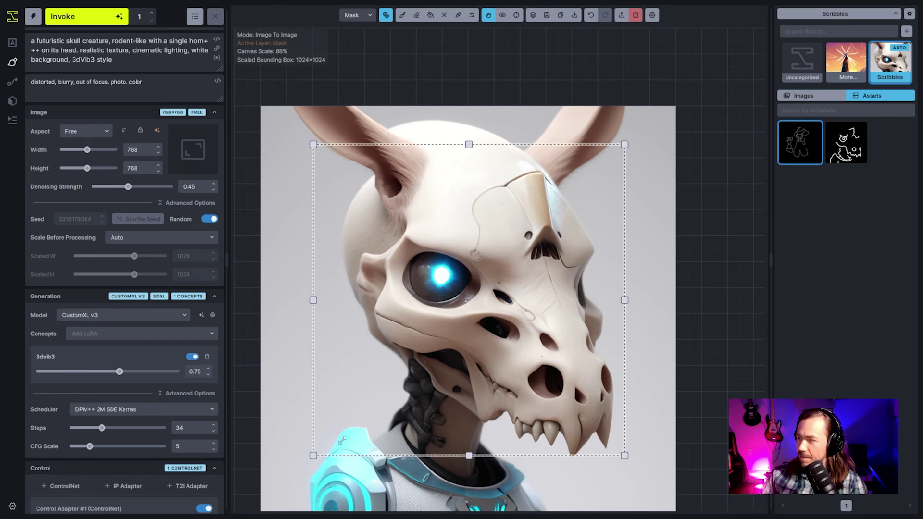
drag(341, 440, 522, 276)
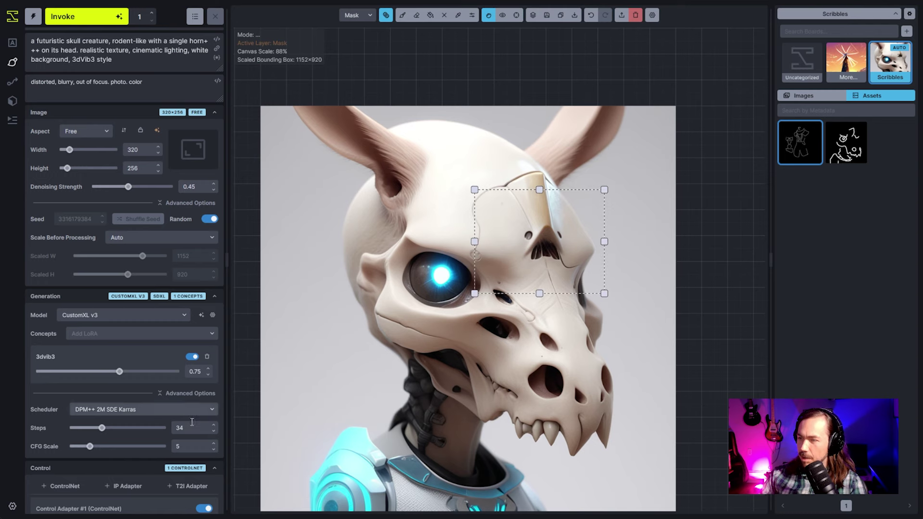
scroll(160, 422, down, 2)
click(140, 417)
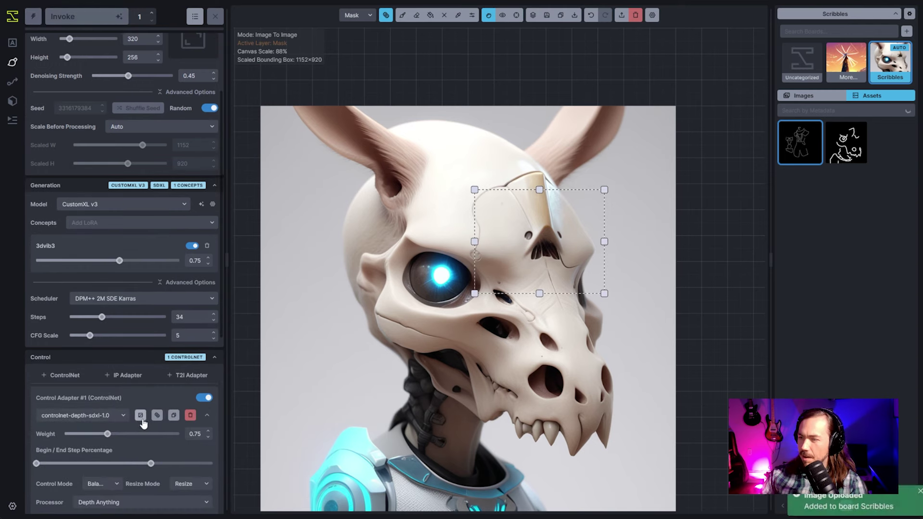
Replace "creature" in the positive prompt with "monster made of bone, mouth gaping with large teeth".
scroll(262, 135, up, 5)
scroll(157, 144, up, 2)
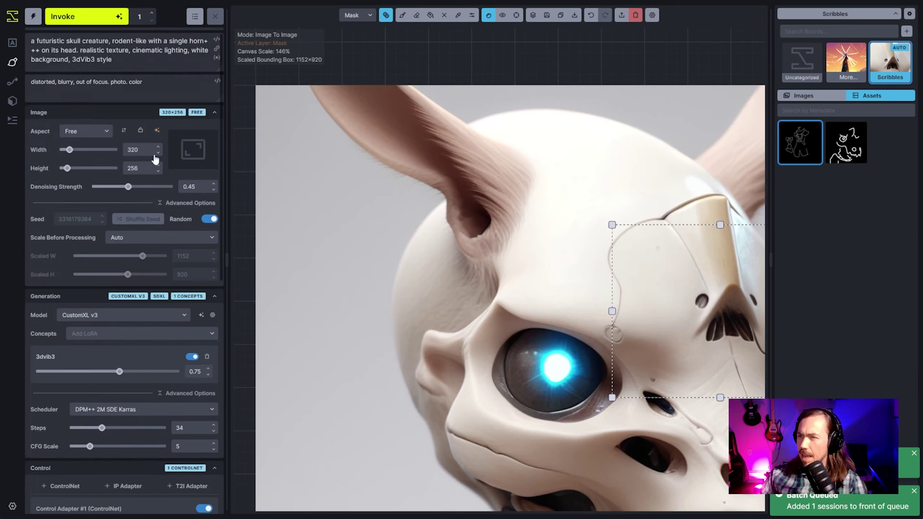
double_click(96, 41)
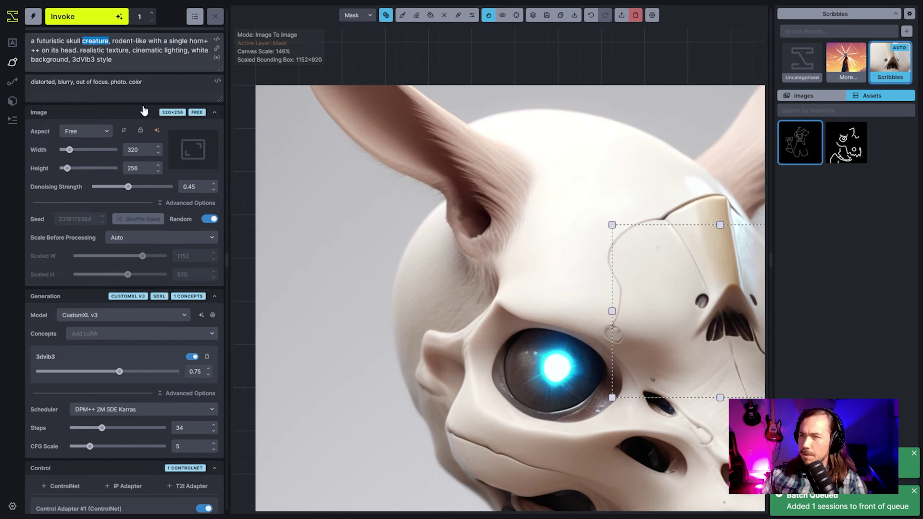
text(monster made)
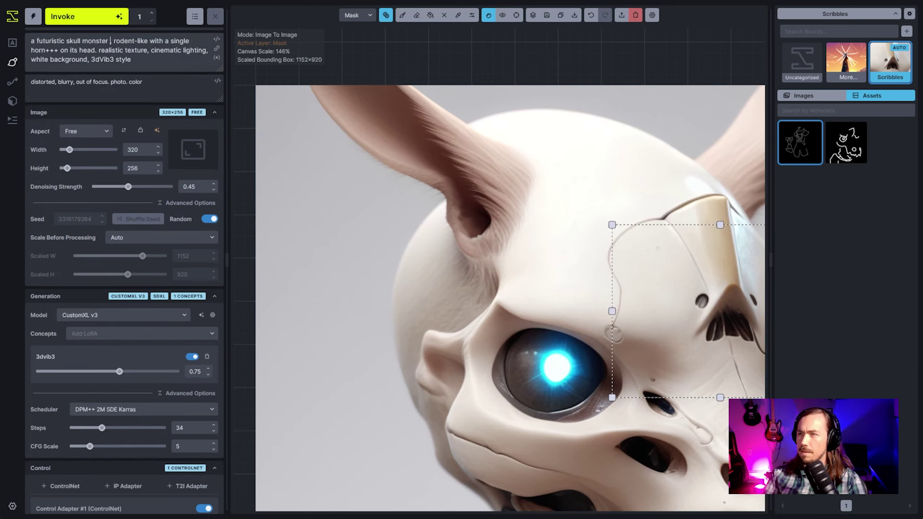
text( of bone, mouth )
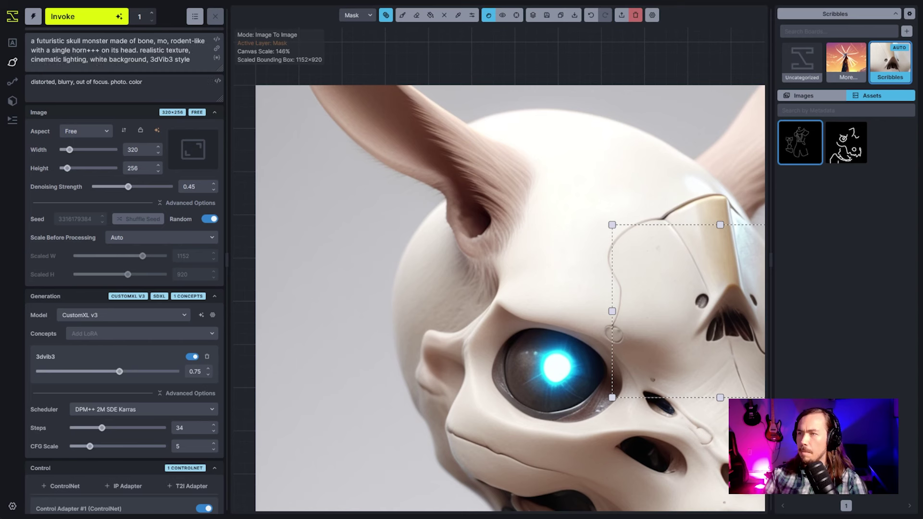
text(gaping with large )
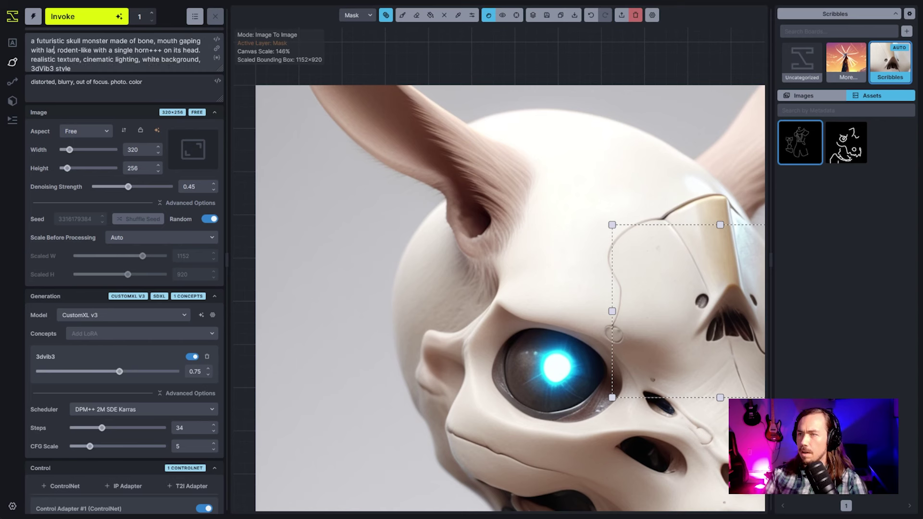
text(teeth,)
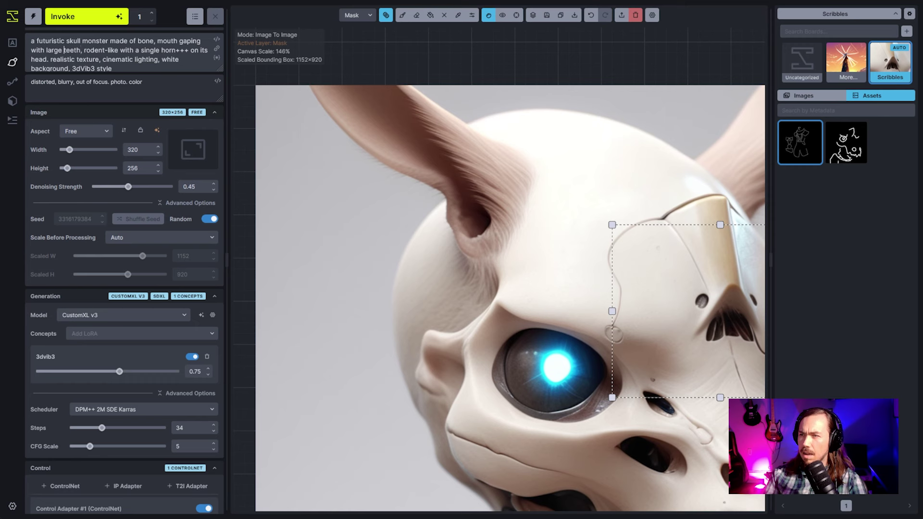
Remove "rodent-like with a single horn+++ on its head" from the positive prompt.
key(ctrl+shift+Right)
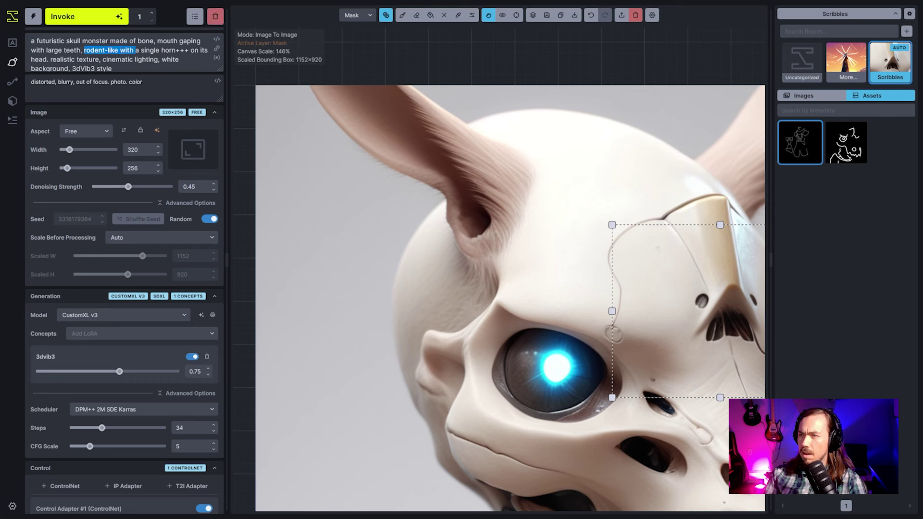
key(ctrl+shift+Right)
key(ctrl+shift+Right)
key(ctrl+shift+Right)
key(ctrl+shift+Right)
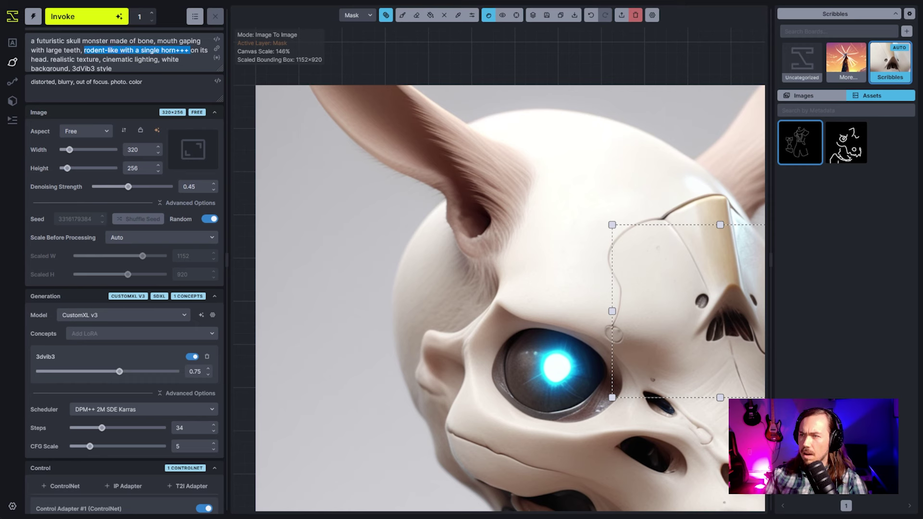
key(BackSpace)
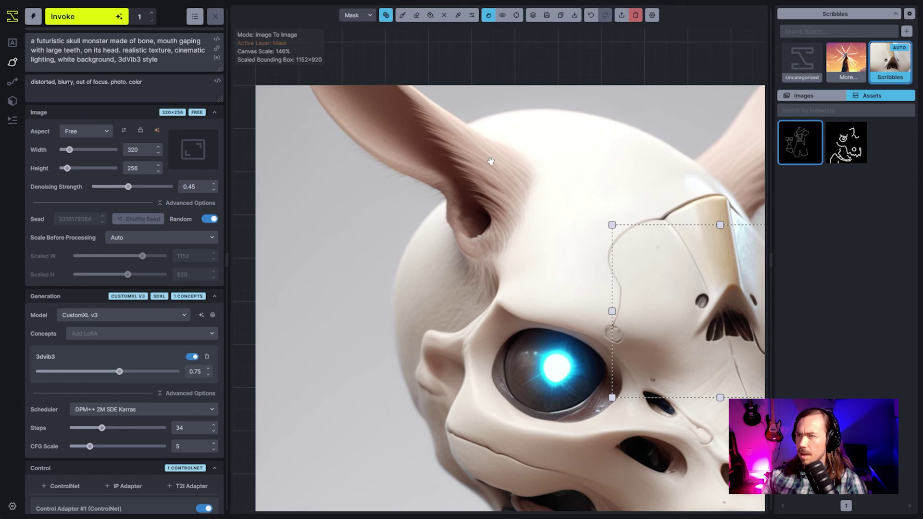
key(ctrl+shift+Right)
key(ctrl+shift+Right)
key(ctrl+shift+Right)
key(BackSpace)
key(BackSpace)
key(BackSpace)
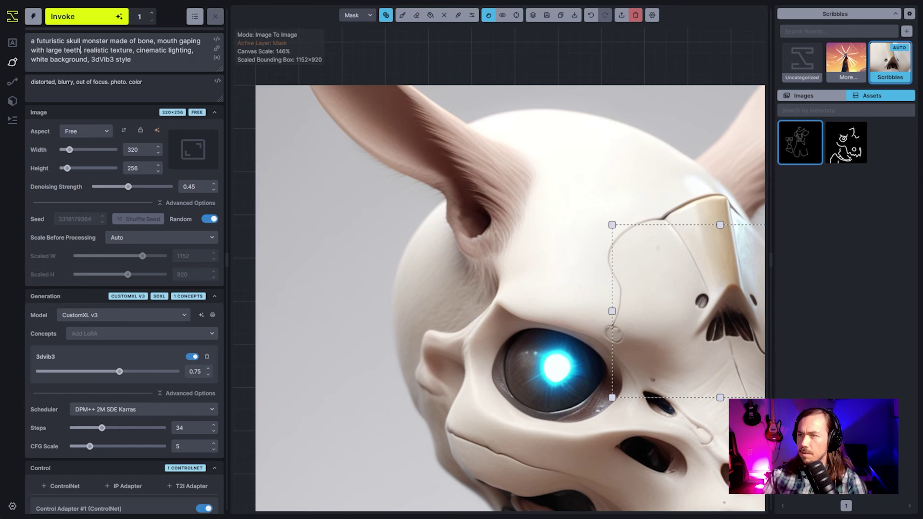
Mask the toothed opening and the two small holes beside it below the forehead horn.
drag(510, 158, 333, 121)
key(b)
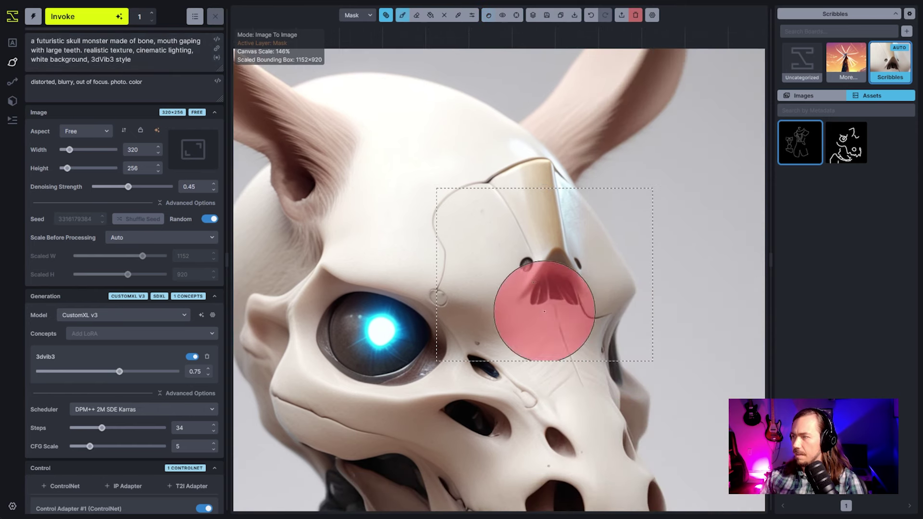
mouse_move(523, 267)
mouse_down()
mouse_move(555, 292)
mouse_move(548, 277)
mouse_move(562, 296)
mouse_move(542, 298)
mouse_move(576, 294)
mouse_move(583, 282)
mouse_move(577, 262)
mouse_move(571, 289)
mouse_move(530, 284)
mouse_move(521, 262)
mouse_move(513, 281)
mouse_up()
Add ", big monster eyes" after "large teeth" in the positive prompt.
click(80, 50)
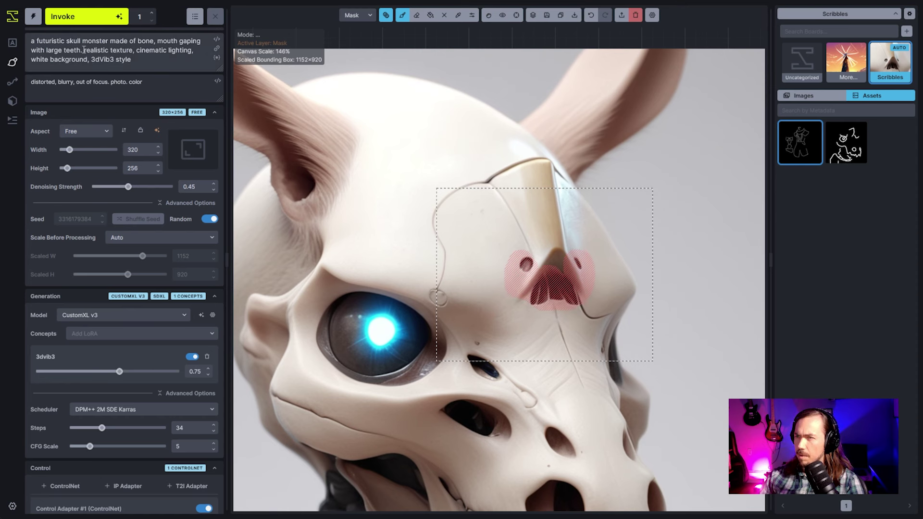
text(, bl)
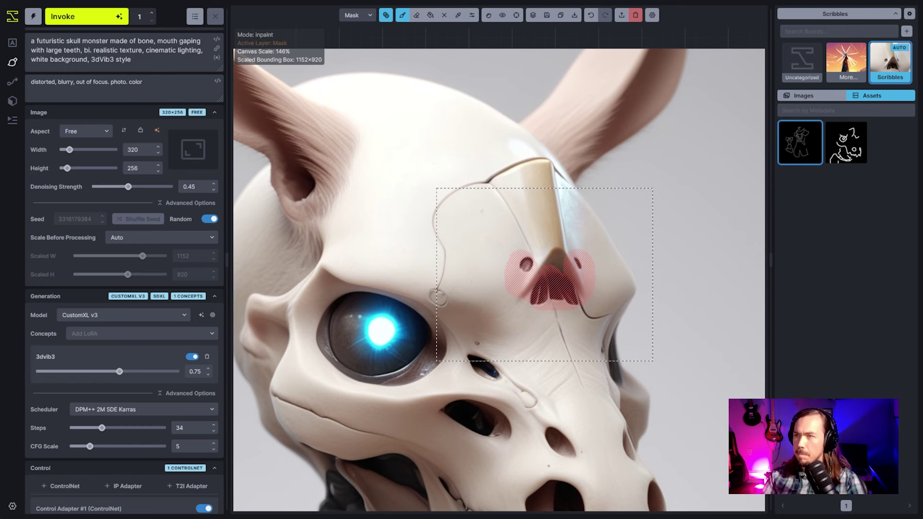
text(g)
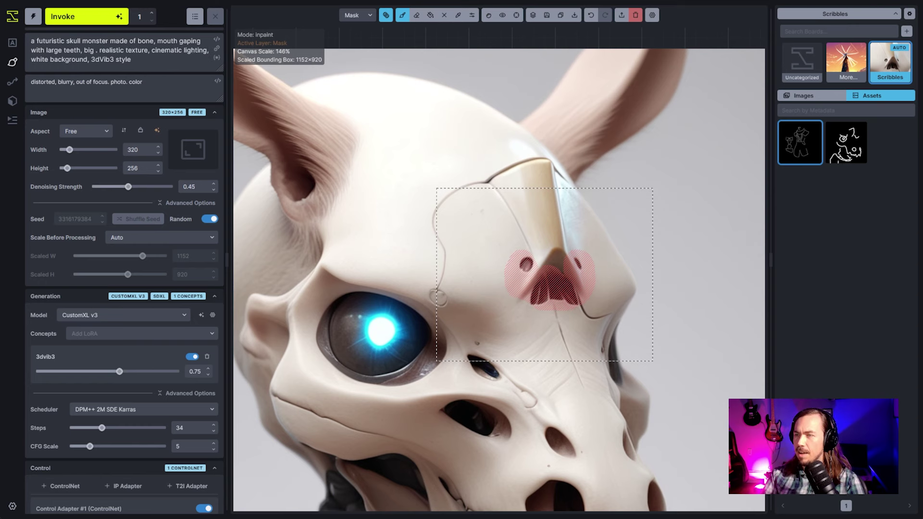
text( monster eyes.)
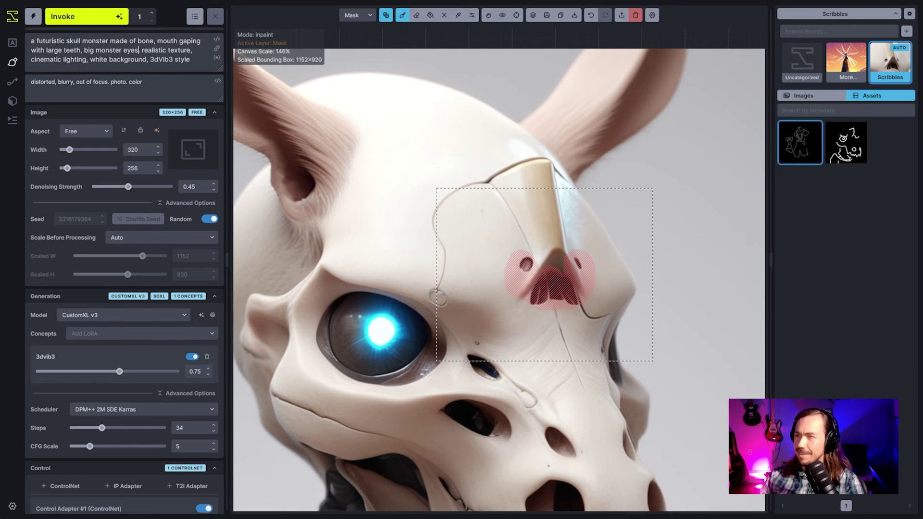
Generate the masked small face inside the 320 × 256 bounding box and accept the result.
scroll(673, 381, down, 3)
scroll(667, 382, up, 2)
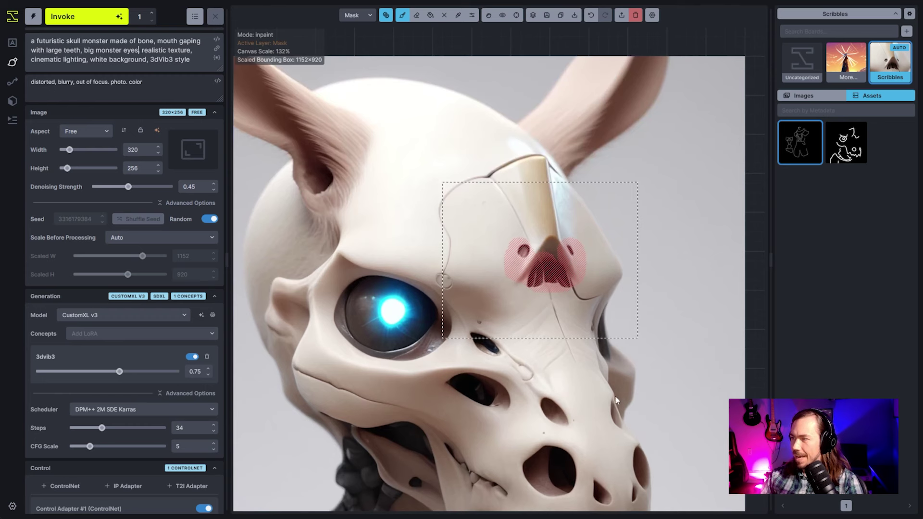
text(v)
key(ctrl+a)
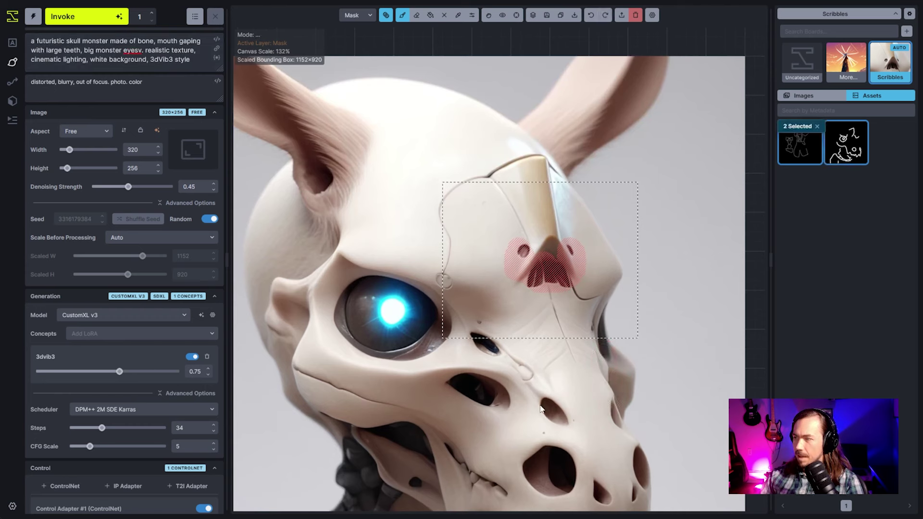
click(87, 17)
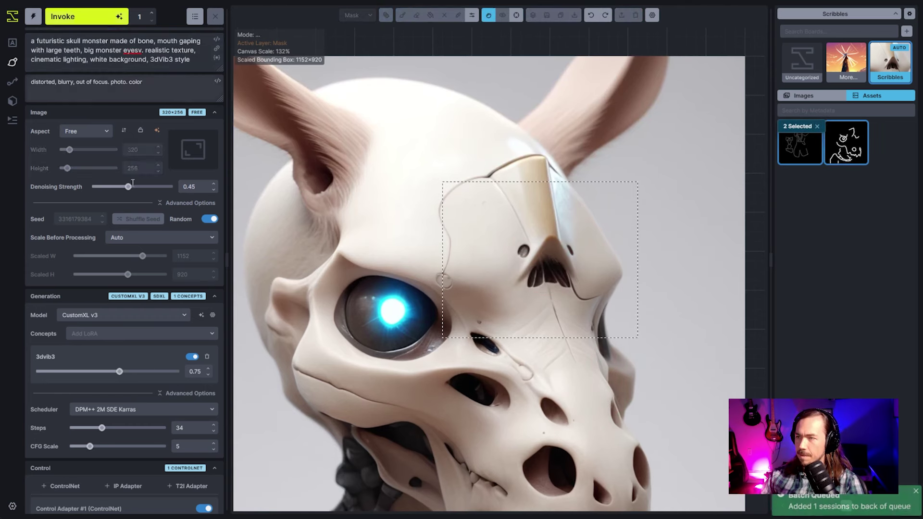
scroll(133, 182, down, 10)
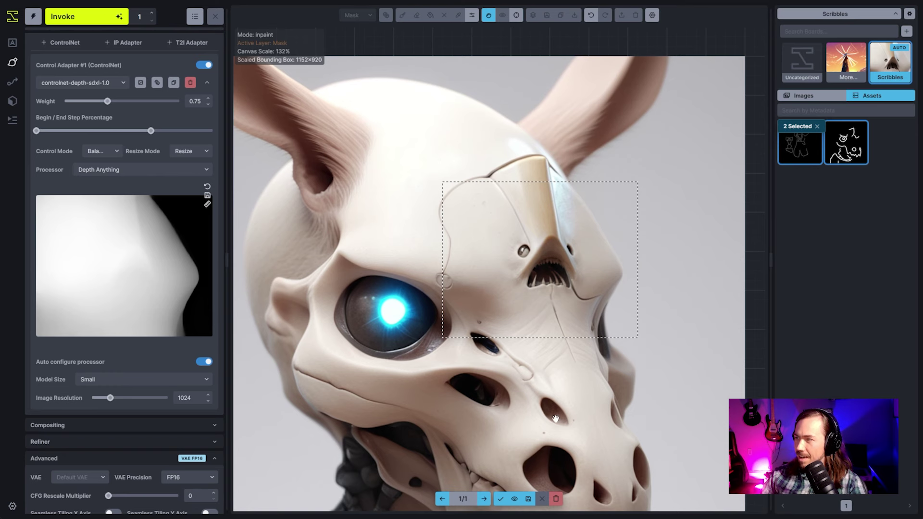
click(501, 498)
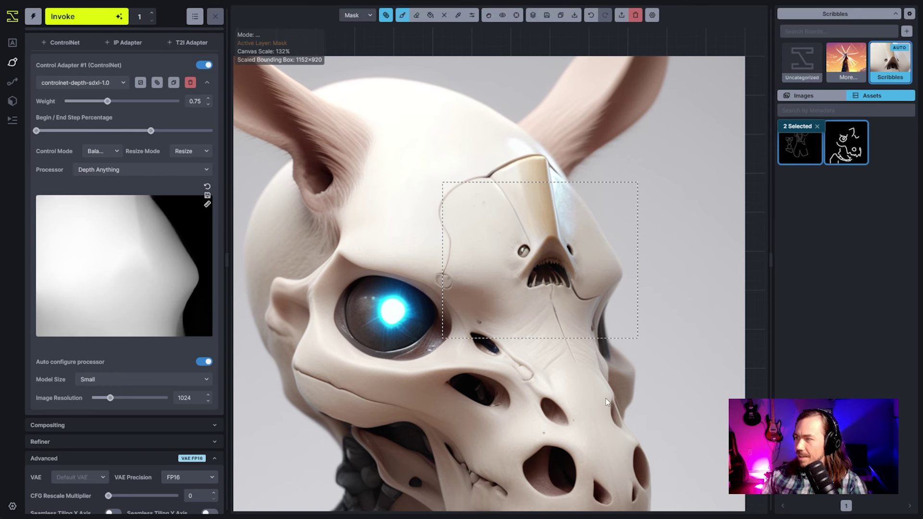
scroll(603, 340, down, 5)
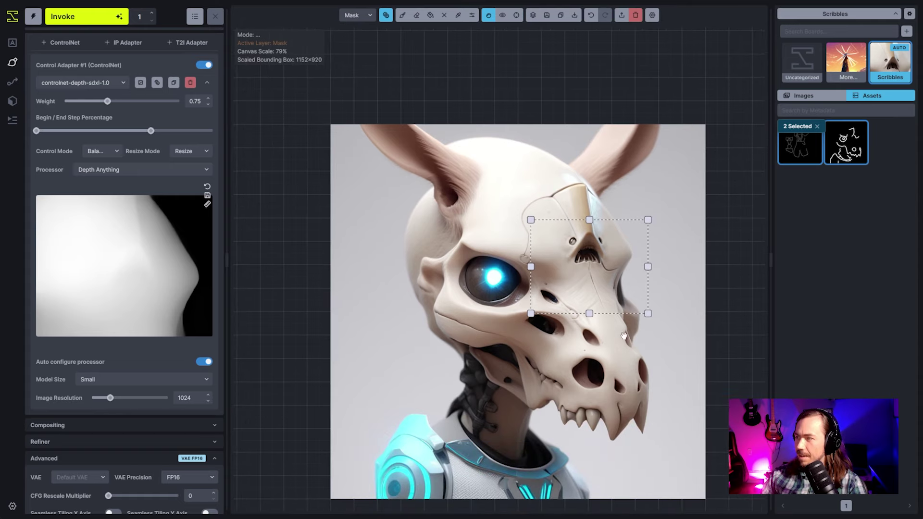
Enlarge the bounding box to 960 × 960 around the skull creature and save the canvas to the Scribbles board's images.
drag(623, 297, 533, 458)
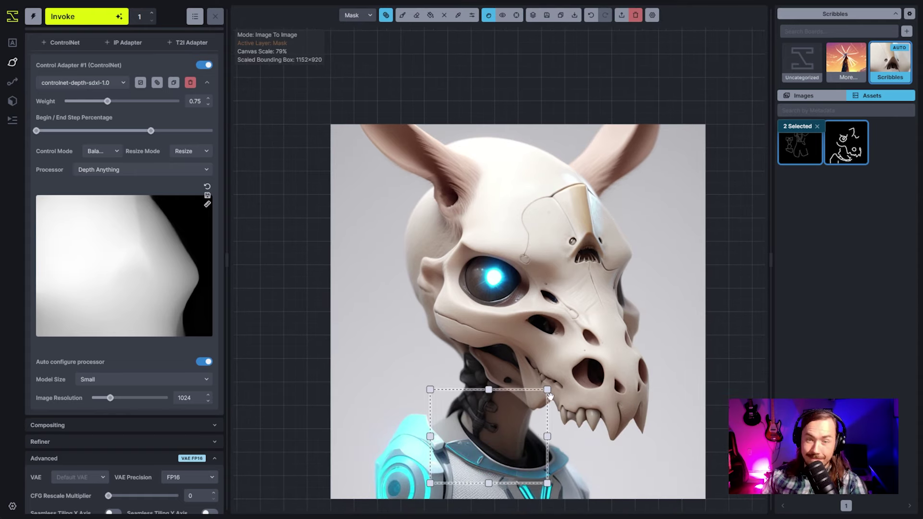
drag(545, 393, 687, 182)
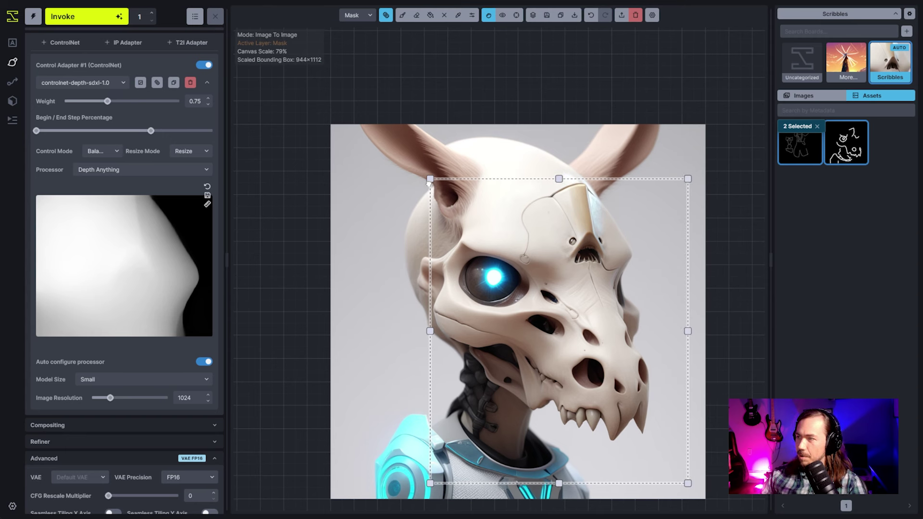
drag(429, 179, 336, 131)
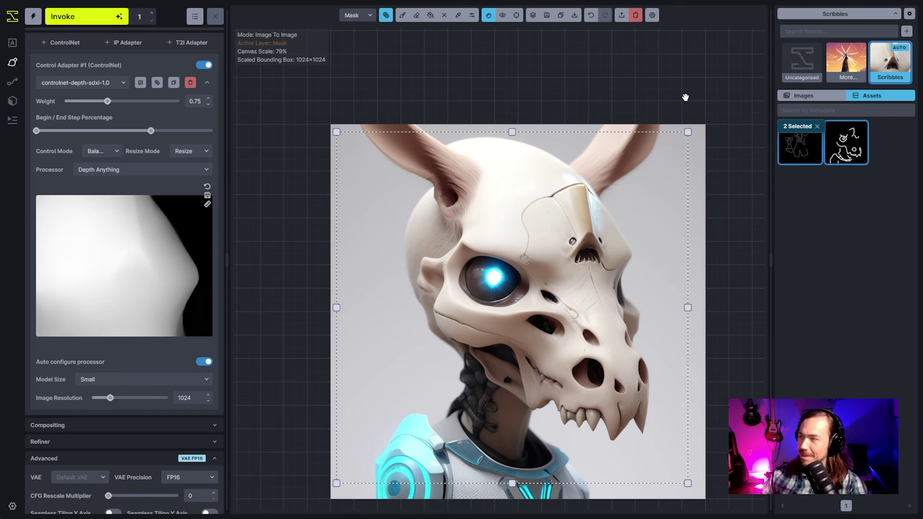
click(546, 15)
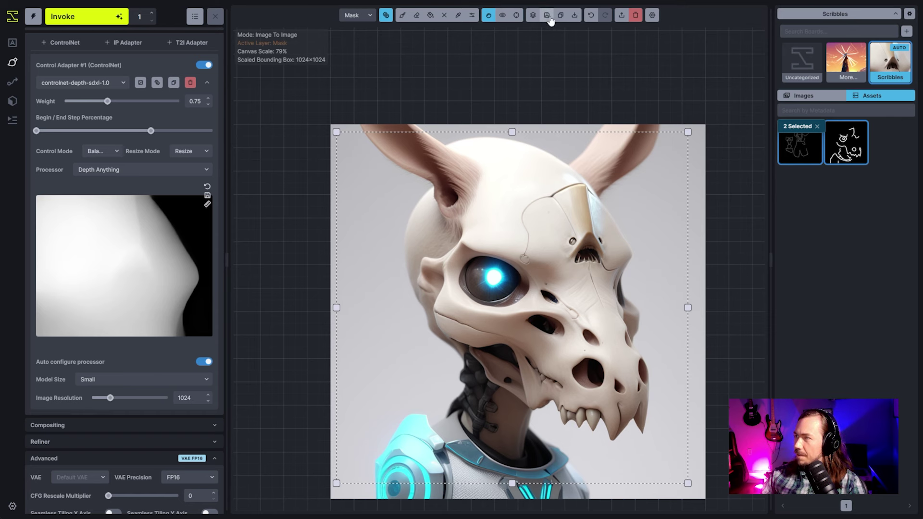
click(810, 96)
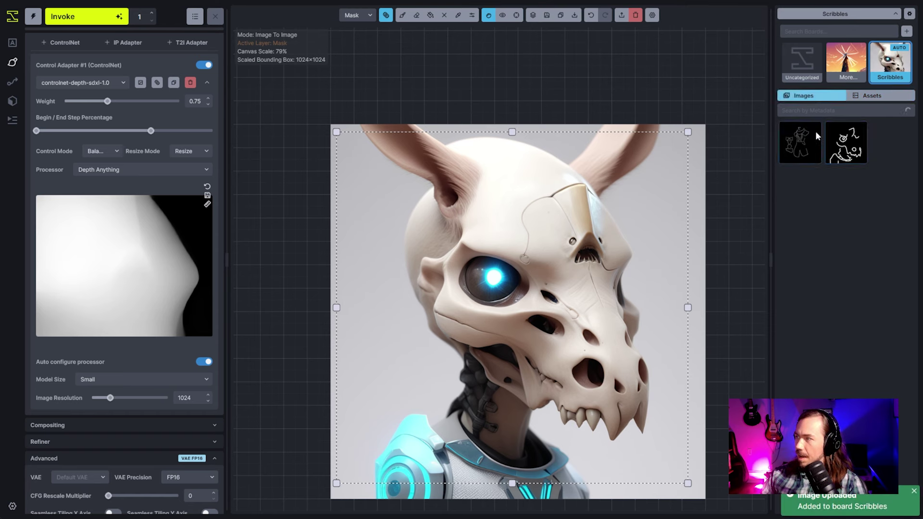
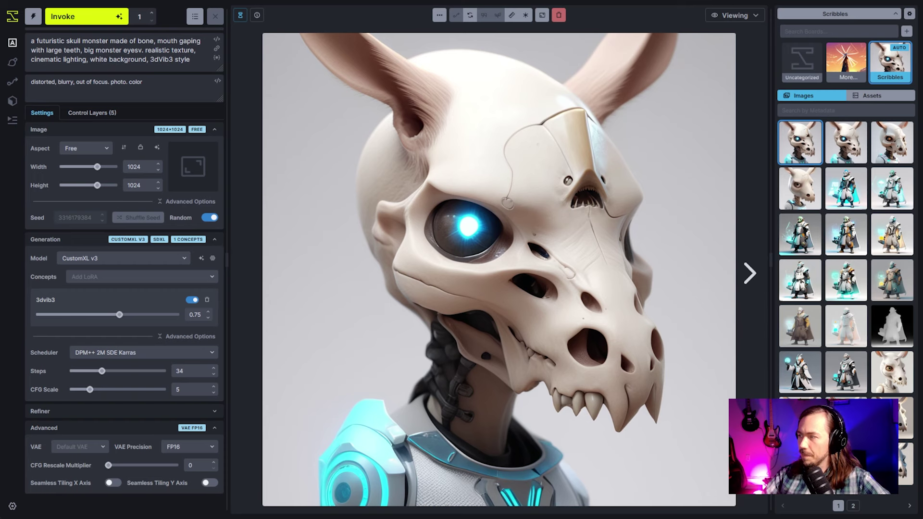
Examine the depth map and compare the robed goblin character variations in the Scribbles board.
click(891, 326)
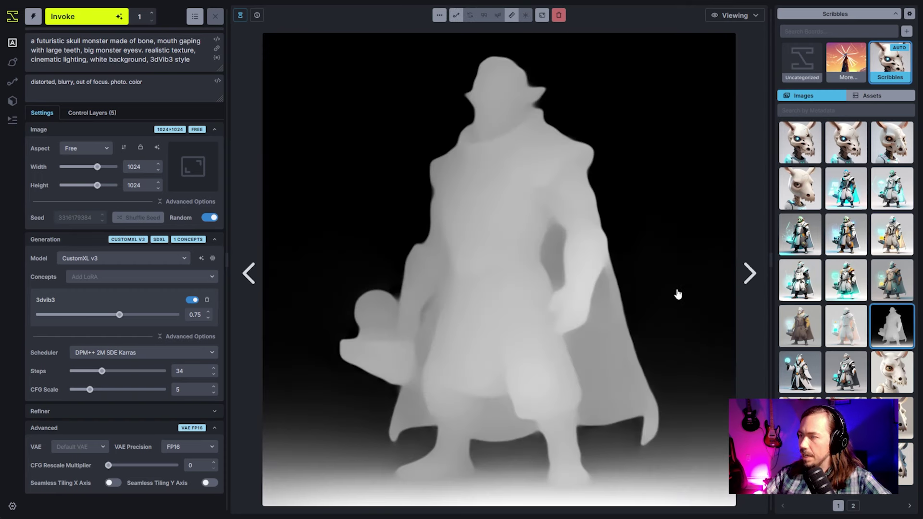
click(865, 95)
click(810, 163)
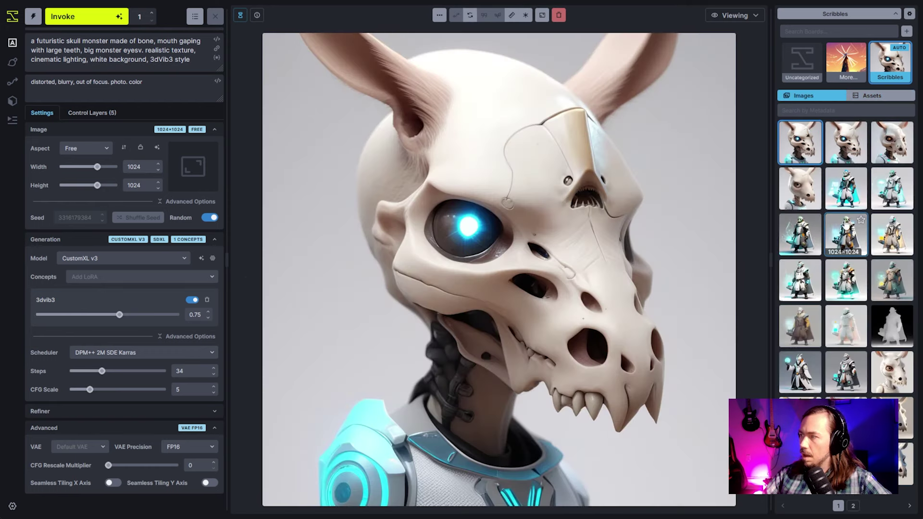
click(846, 188)
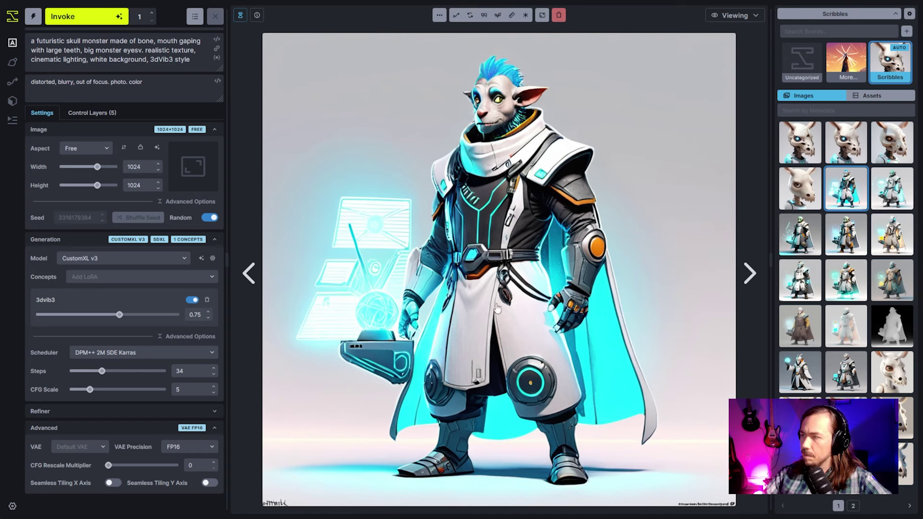
key(Right)
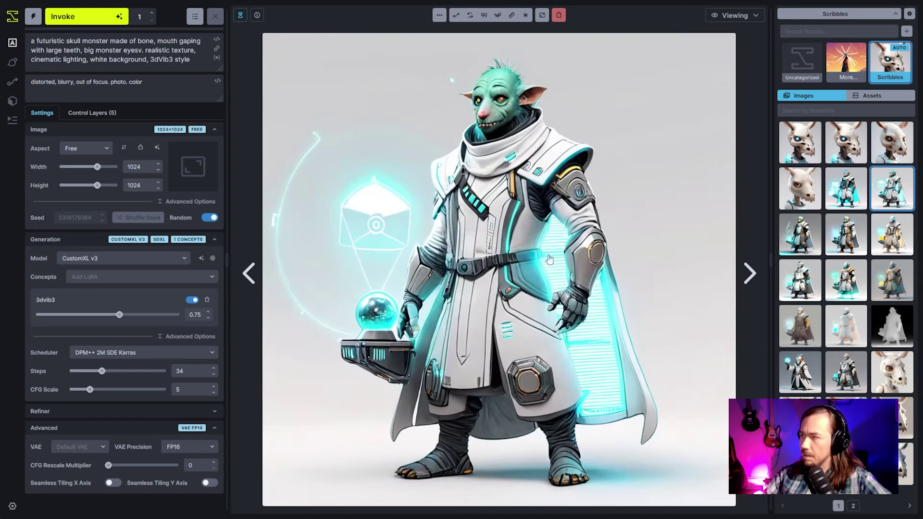
click(786, 240)
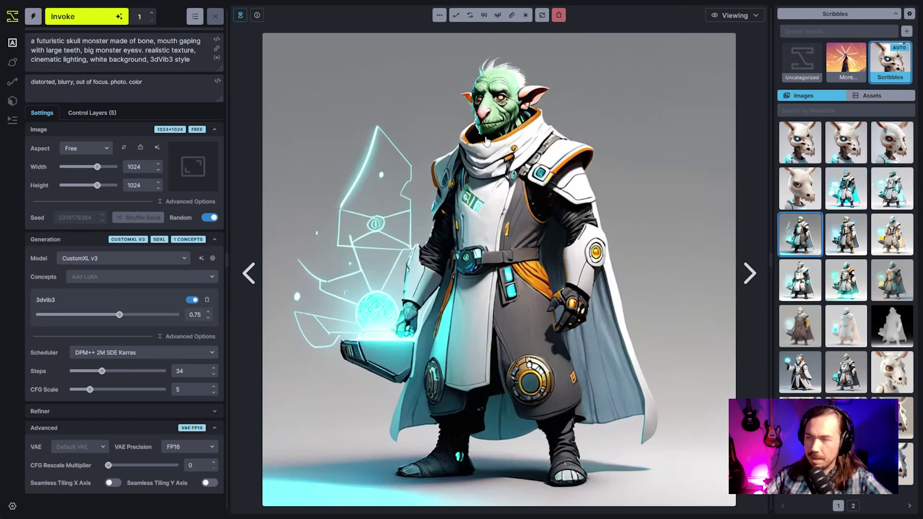
click(846, 279)
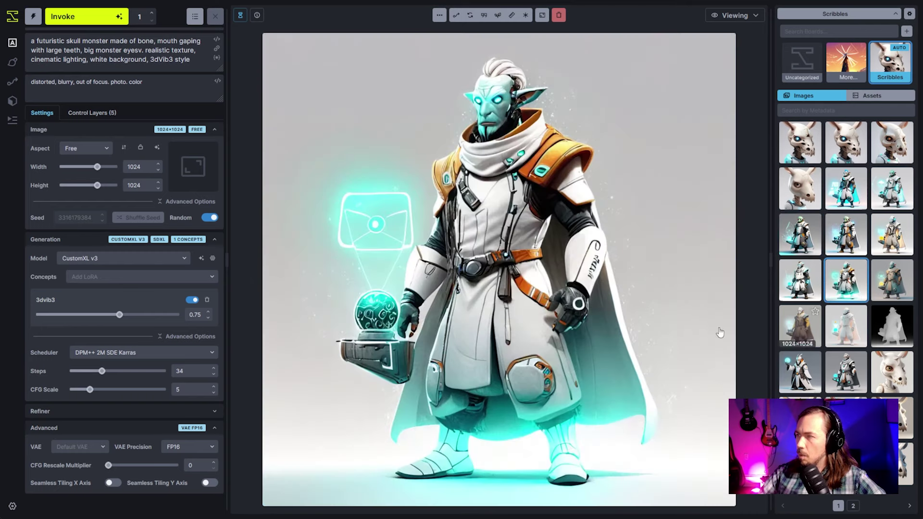
click(782, 262)
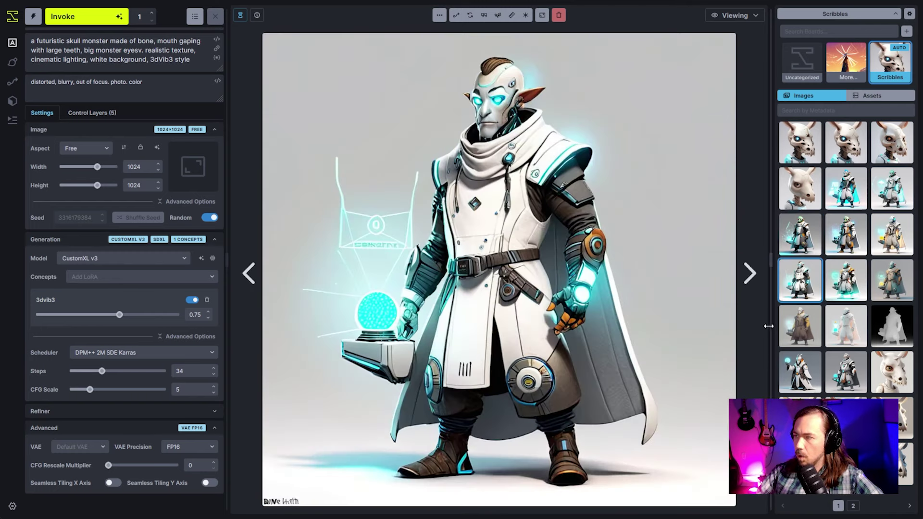
click(805, 331)
click(840, 335)
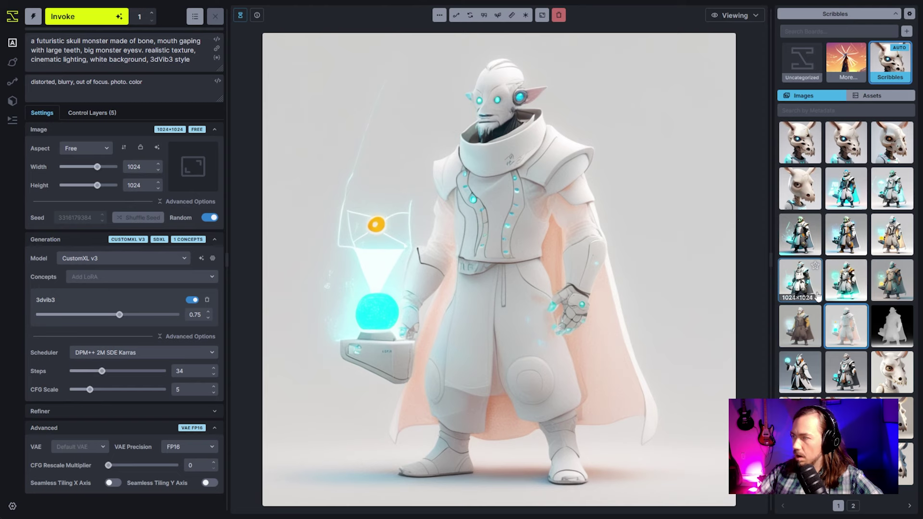
key(Up)
key(Up)
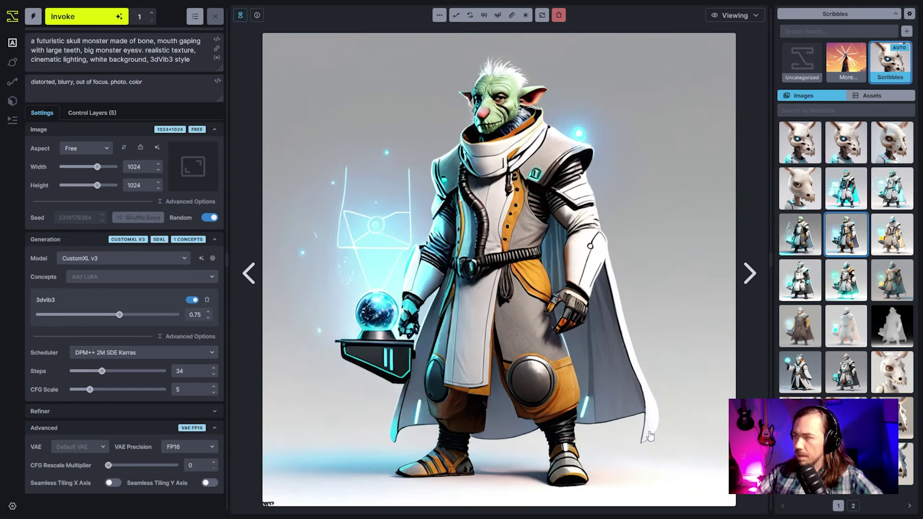
click(814, 246)
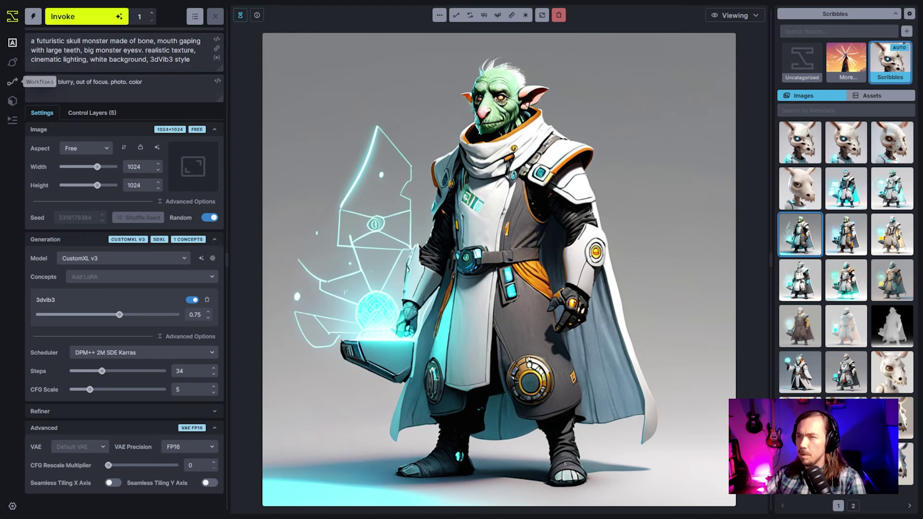
Clear the skull creature from the canvas and set the empty bounding box to 1024 × 1024 with a 1:1 aspect.
click(12, 62)
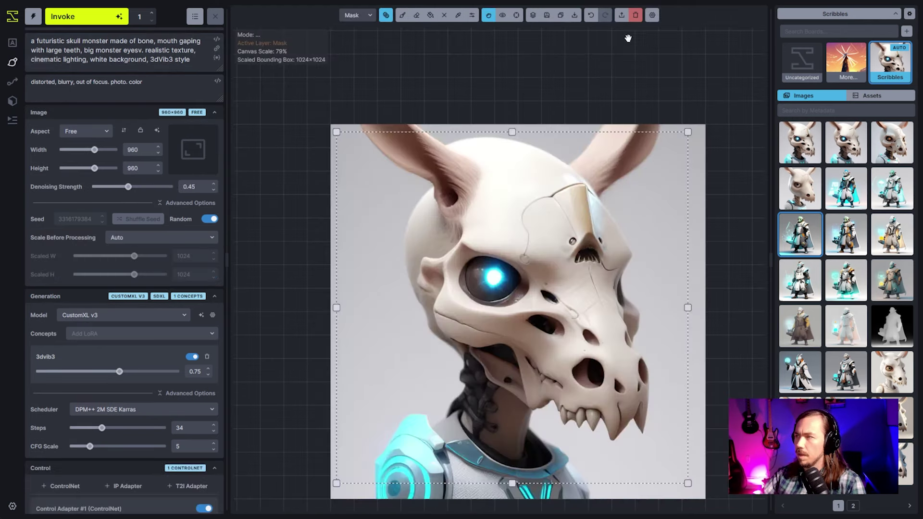
click(635, 15)
drag(669, 264, 592, 332)
scroll(509, 204, down, 2)
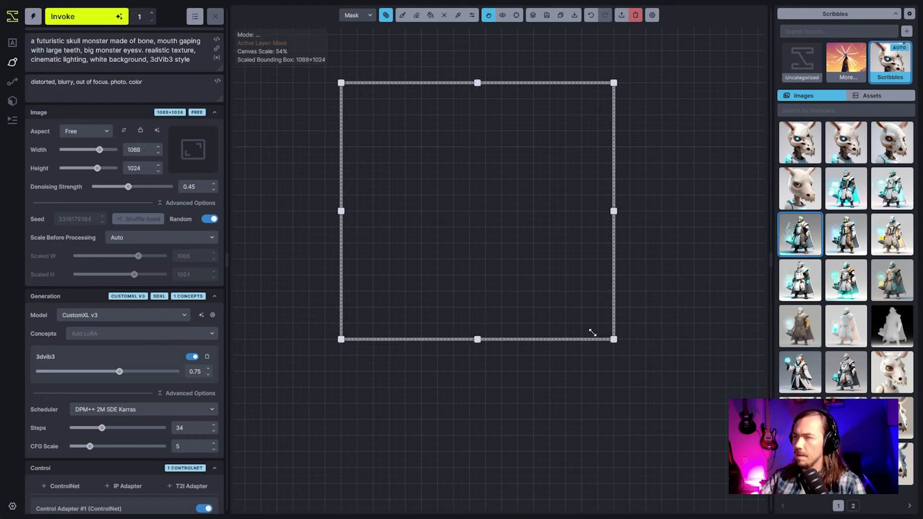
click(157, 131)
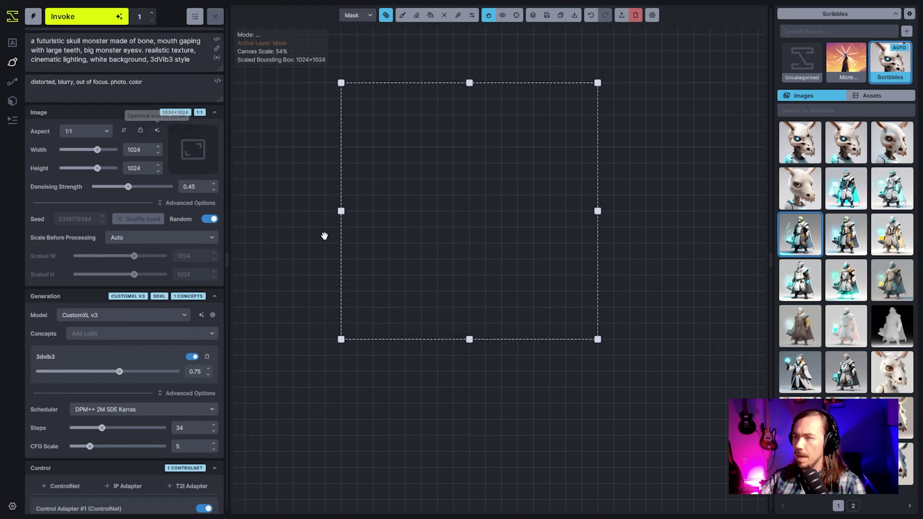
Fill the bounding box with fully opaque black, using R 0, G 0, B 0 and A 1.
click(471, 18)
drag(426, 124, 430, 185)
click(431, 14)
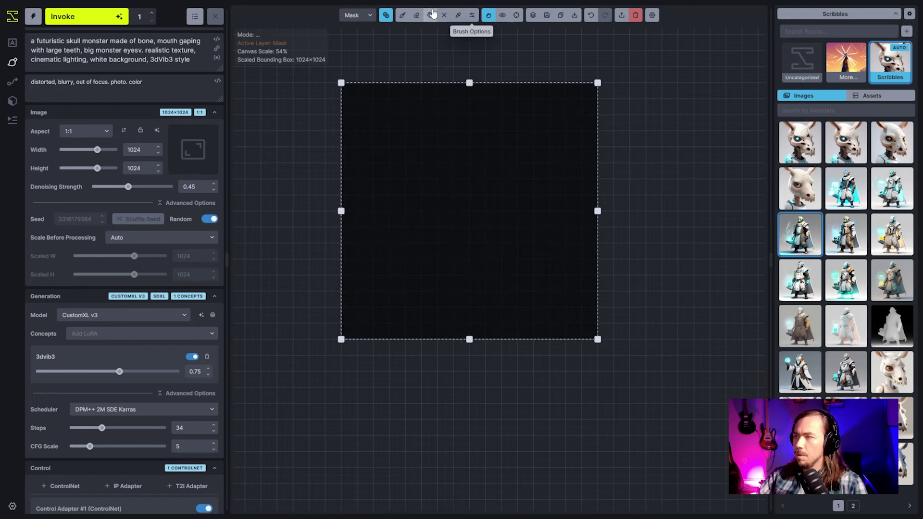
mouse_move(472, 15)
click(486, 128)
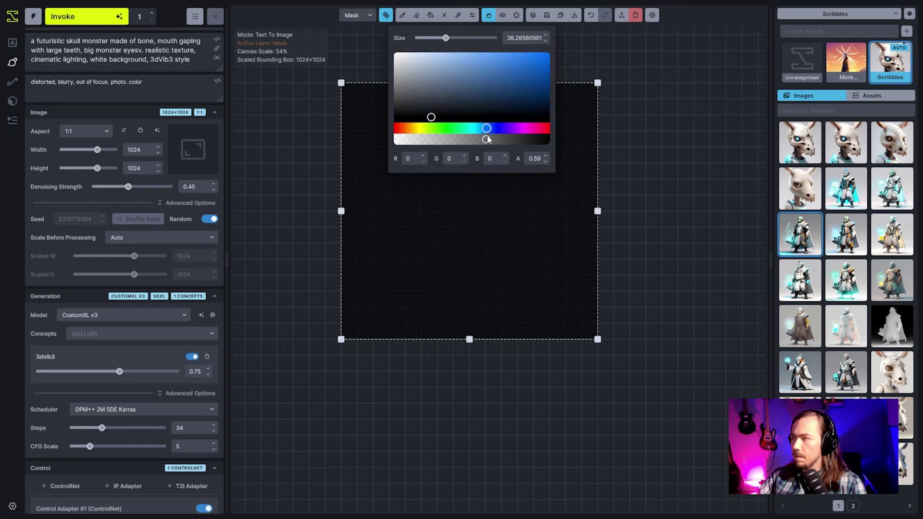
click(469, 117)
drag(486, 139, 577, 141)
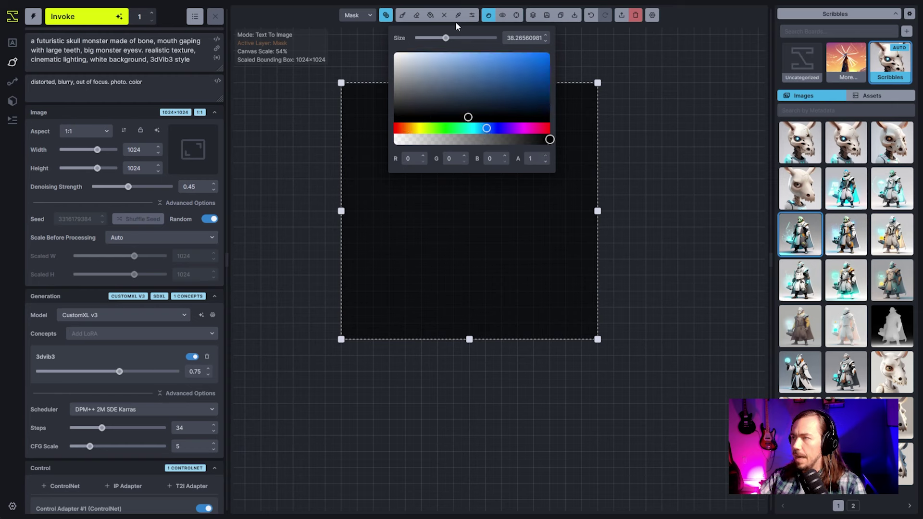
click(432, 18)
Set the brush colour to white and make the Base layer active for painting.
mouse_move(472, 15)
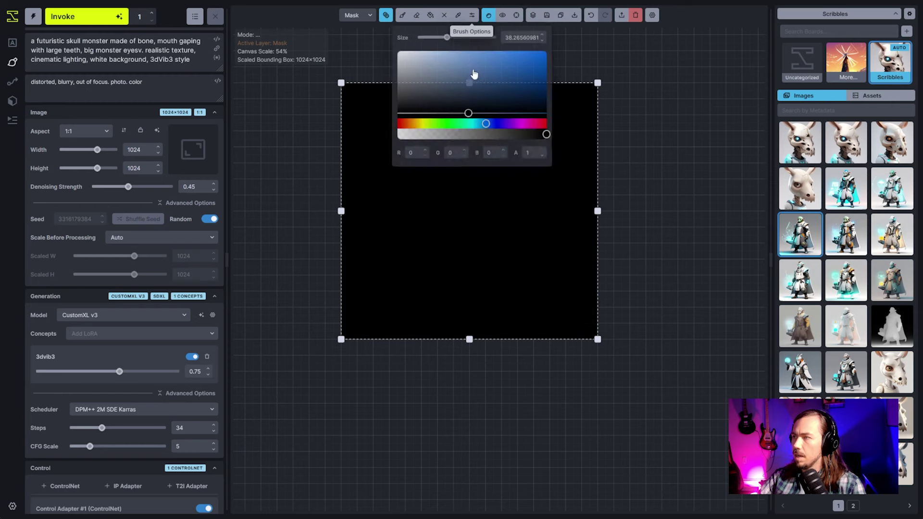
click(394, 52)
key(q)
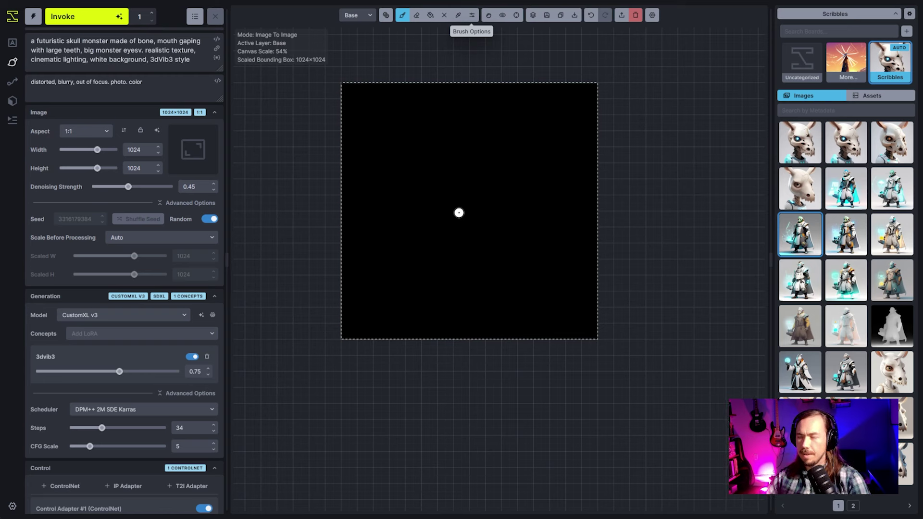
Enlarge the brush tip to about half the width of the black square.
key(bracketright)
key(bracketright)
key(bracketright)
key(bracketright)
key(bracketright)
key(bracketright)
key(bracketright)
key(bracketright)
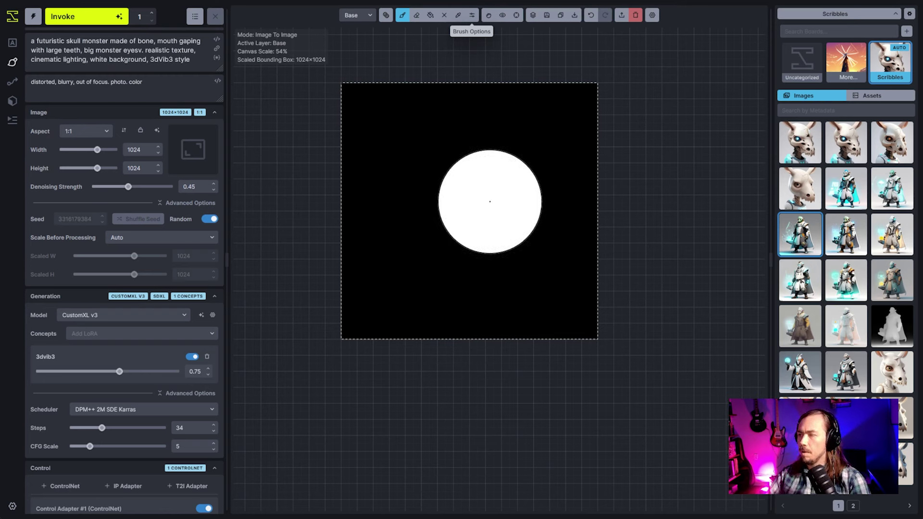
key(bracketright)
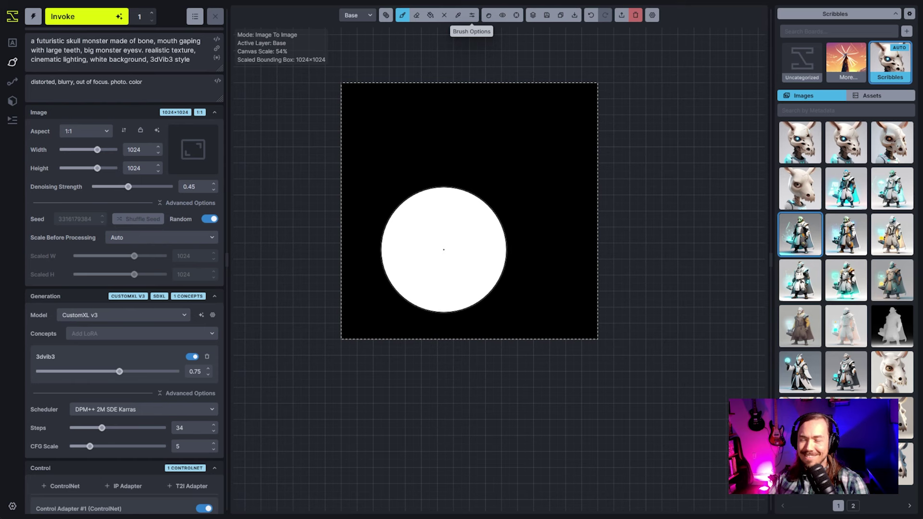
Shrink the brush to a very fine tip for drawing thin lines.
key(bracketleft)
key(bracketleft)
key(bracketleft)
key(bracketleft)
key(bracketleft)
key(bracketleft)
key(bracketleft)
key(bracketleft)
key(bracketleft)
key(bracketleft)
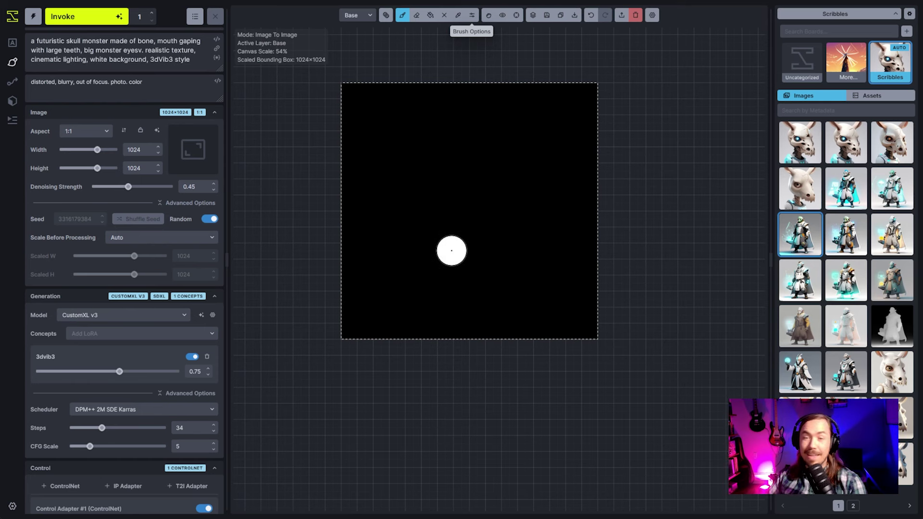
key(bracketleft)
key(bracketleft)
key(bracketleft)
key(bracketleft)
key(bracketleft)
key(bracketleft)
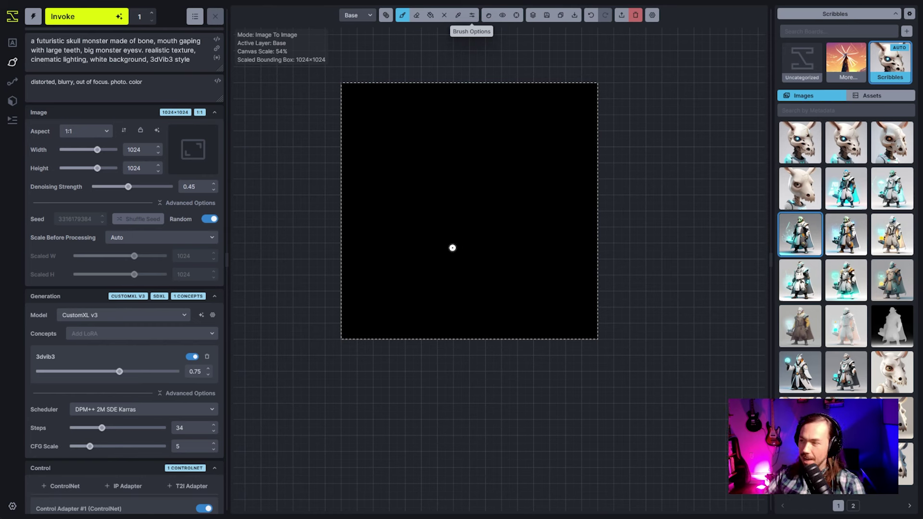
Draw six thin white jagged strokes scattered across the black square on the Base layer.
mouse_move(421, 306)
mouse_down()
mouse_move(438, 270)
mouse_move(438, 215)
mouse_up()
mouse_move(537, 280)
mouse_down()
mouse_move(522, 247)
mouse_move(498, 245)
mouse_move(503, 227)
mouse_up()
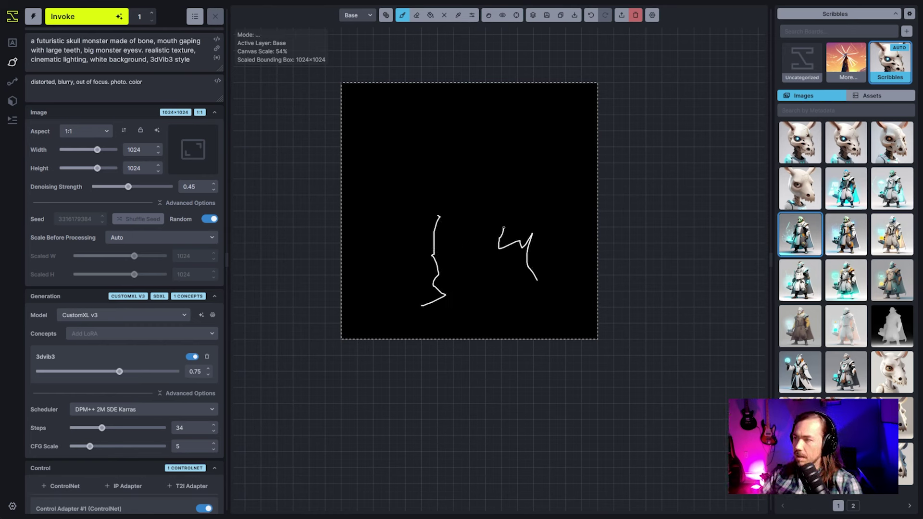
drag(369, 220, 400, 212)
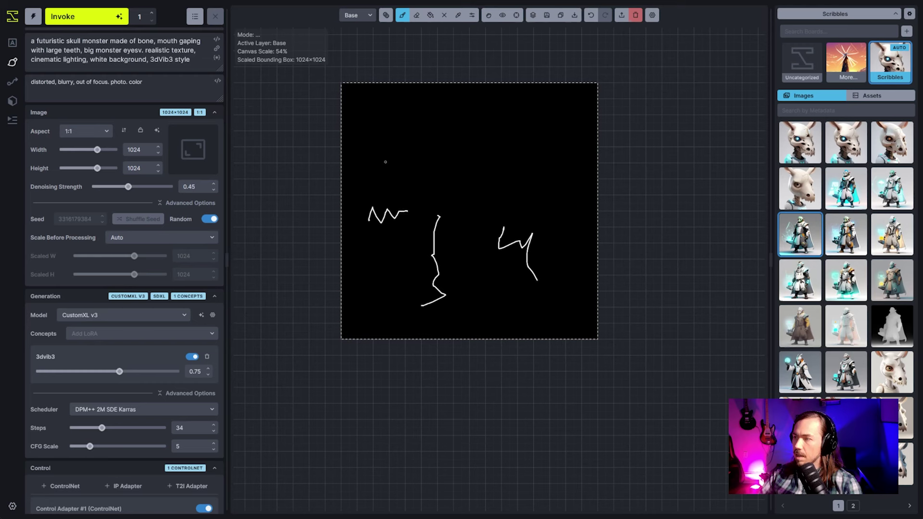
mouse_move(405, 126)
mouse_down()
mouse_move(391, 155)
mouse_move(421, 170)
mouse_up()
drag(494, 192, 533, 187)
drag(471, 173, 491, 148)
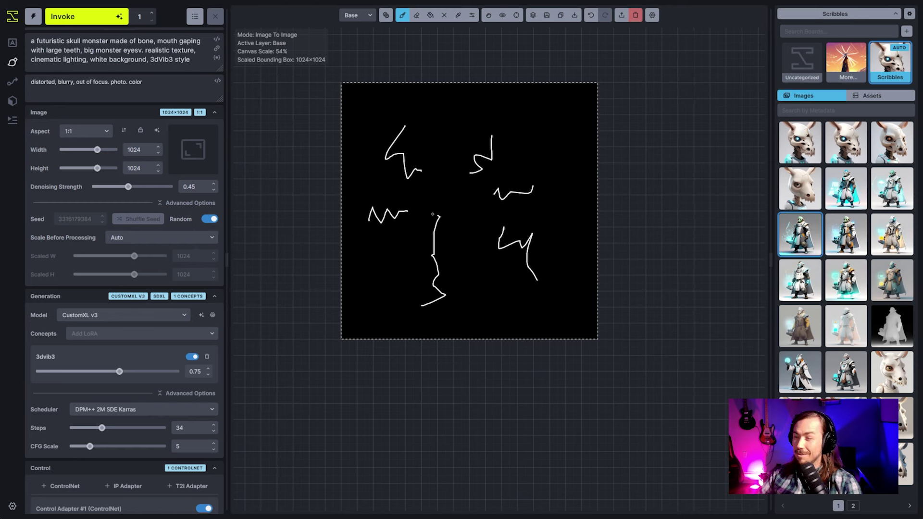
Erase the upper part of the long central stroke and the middle of the leftmost zigzag from the Base layer.
key(q)
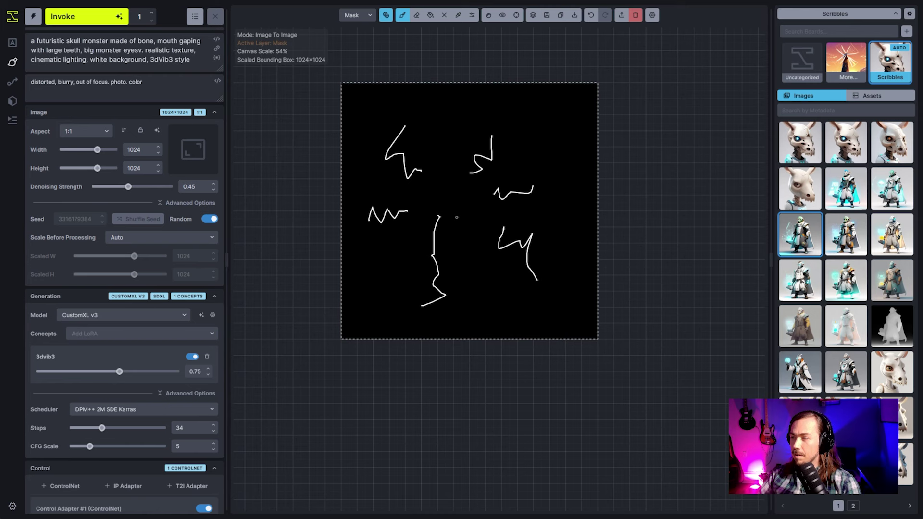
key(q)
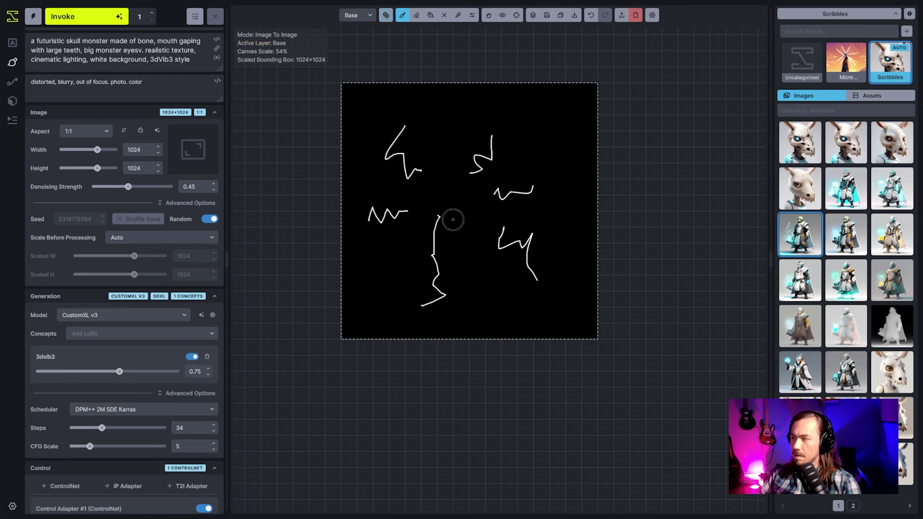
drag(438, 214, 435, 265)
key(q)
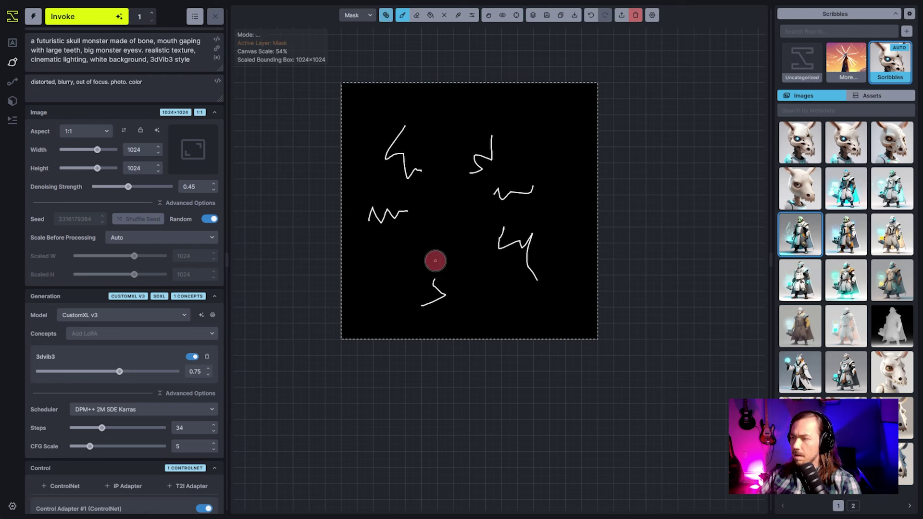
key(c)
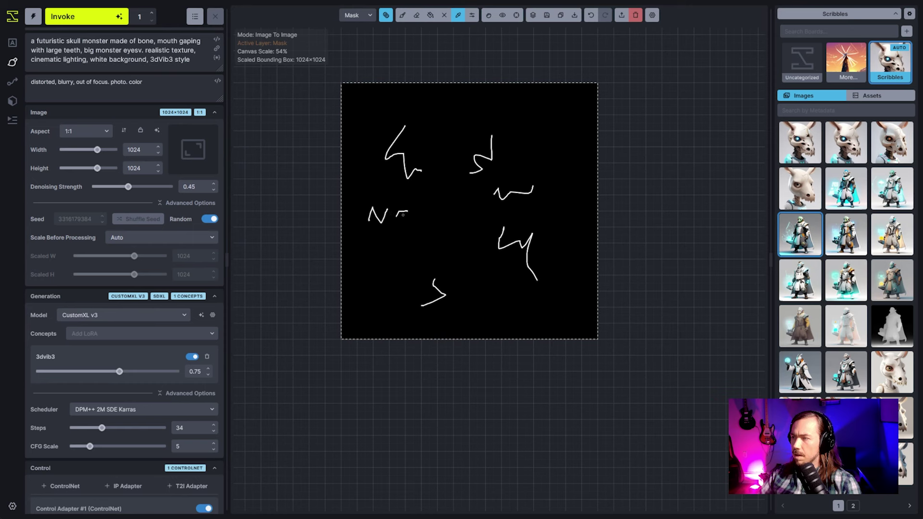
Draw a thin white fist outline with three inner finger lines in the middle of the jagged strokes on the Base layer.
click(471, 15)
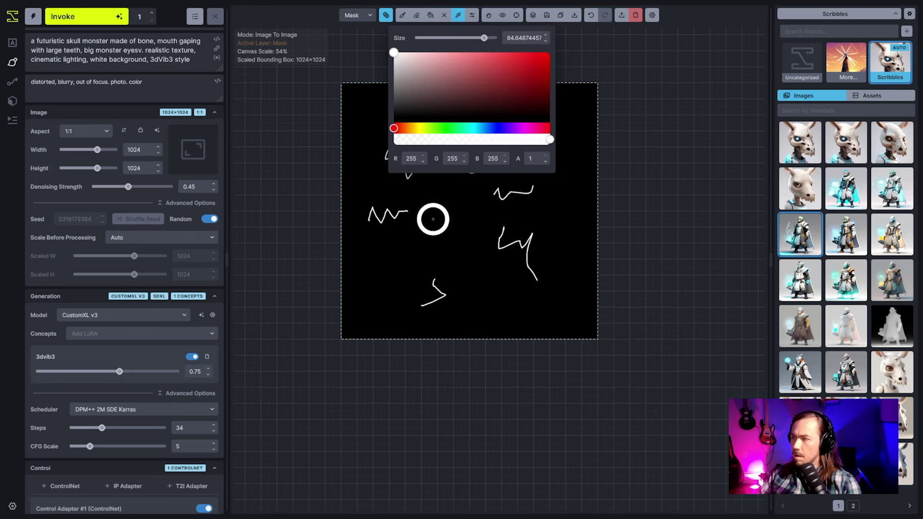
key(b)
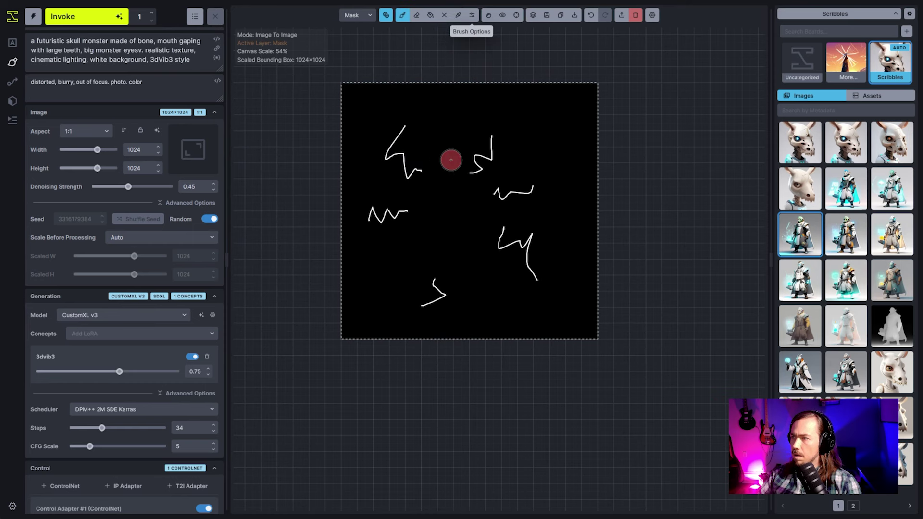
key(space)
key(q)
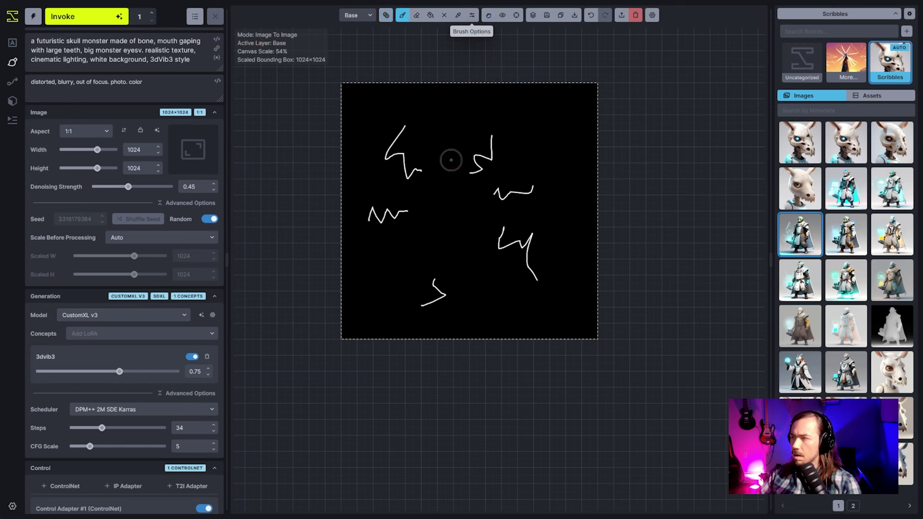
key(c)
key(b)
drag(491, 157, 470, 172)
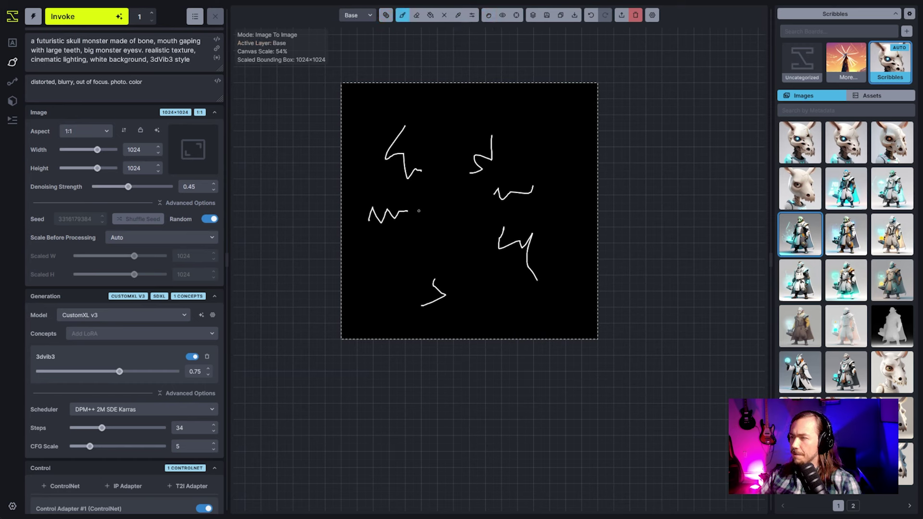
mouse_move(412, 194)
mouse_down()
mouse_move(412, 231)
mouse_move(428, 239)
mouse_move(433, 212)
mouse_up()
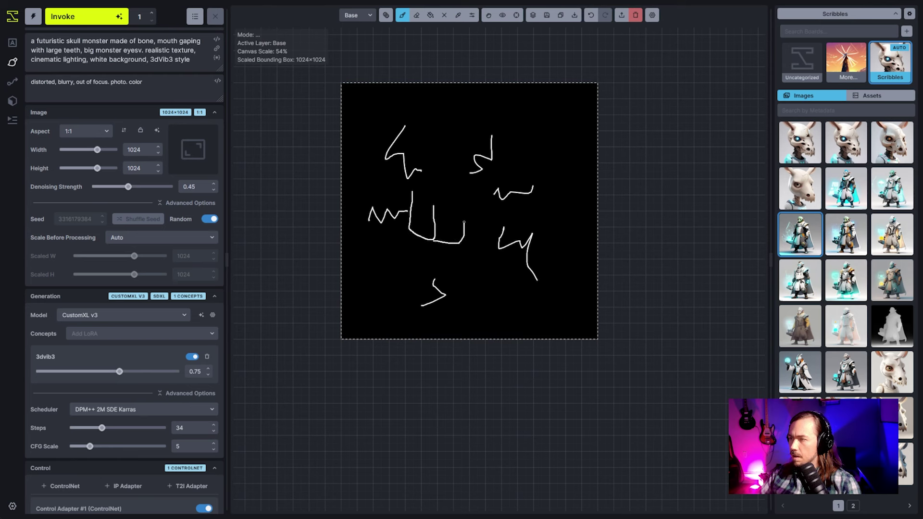
mouse_move(480, 237)
mouse_down()
mouse_move(485, 219)
mouse_move(503, 240)
mouse_move(502, 192)
mouse_move(482, 181)
mouse_up()
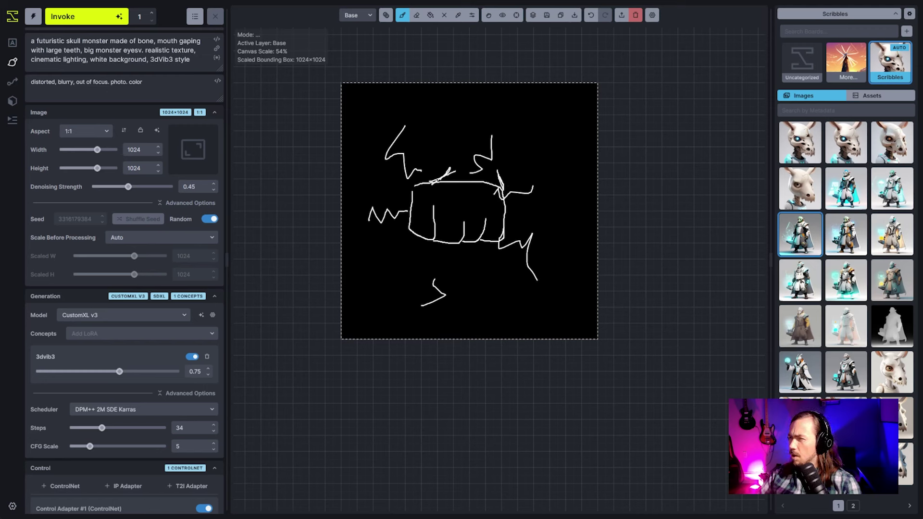
Add a small thumb loop to the right edge of the fist outline and save the canvas to the Scribbles board.
key(q)
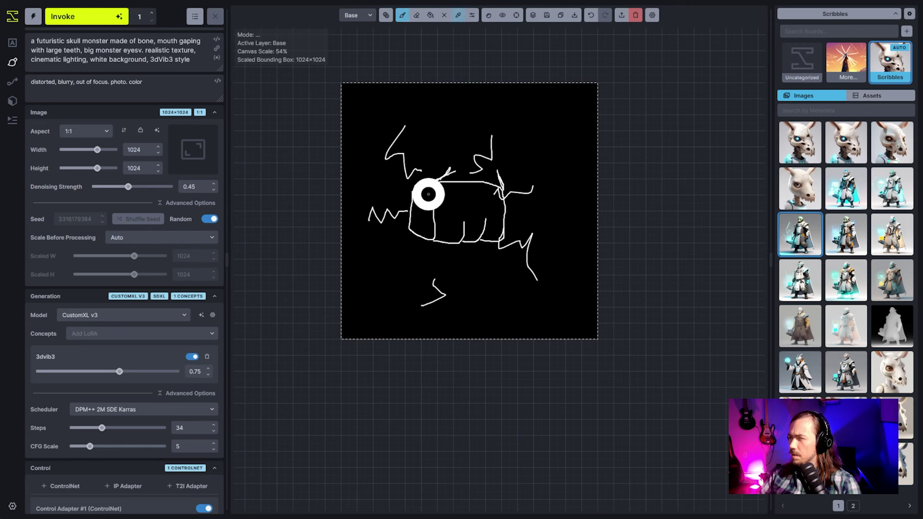
key(q)
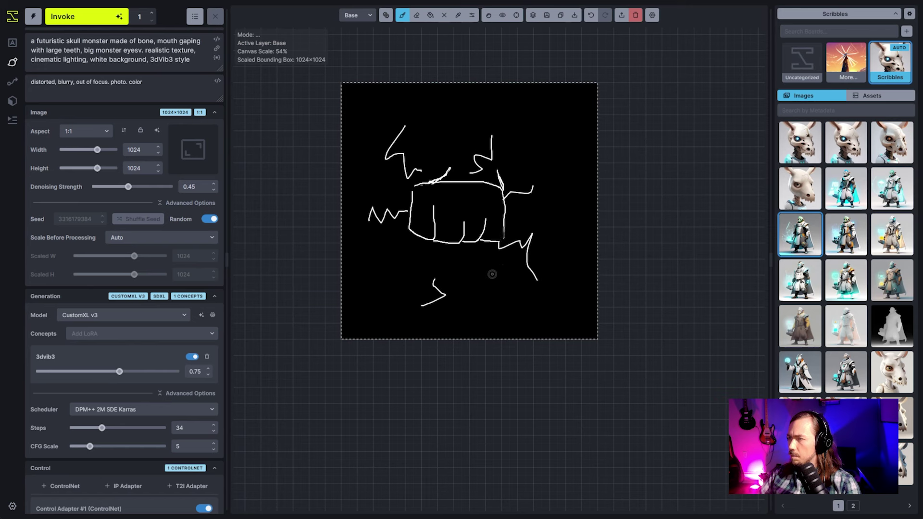
scroll(499, 218, down, 2)
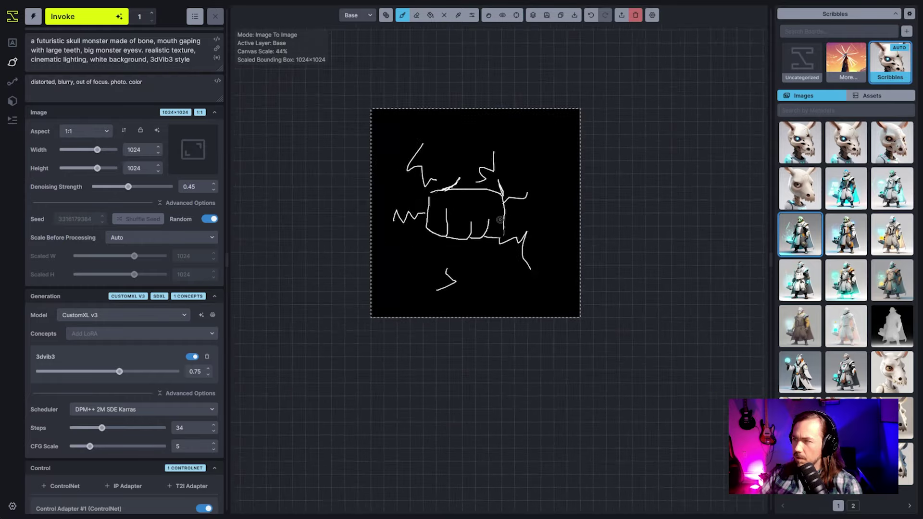
scroll(498, 218, up, 3)
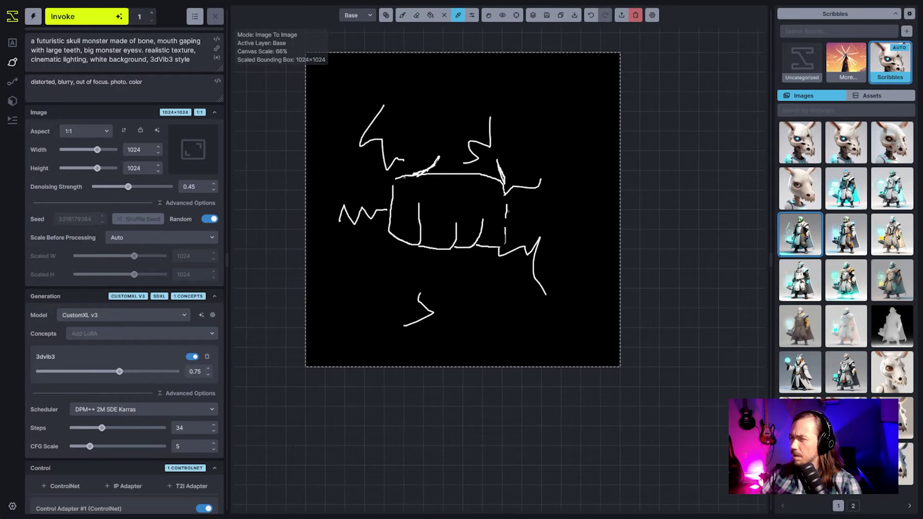
key(q)
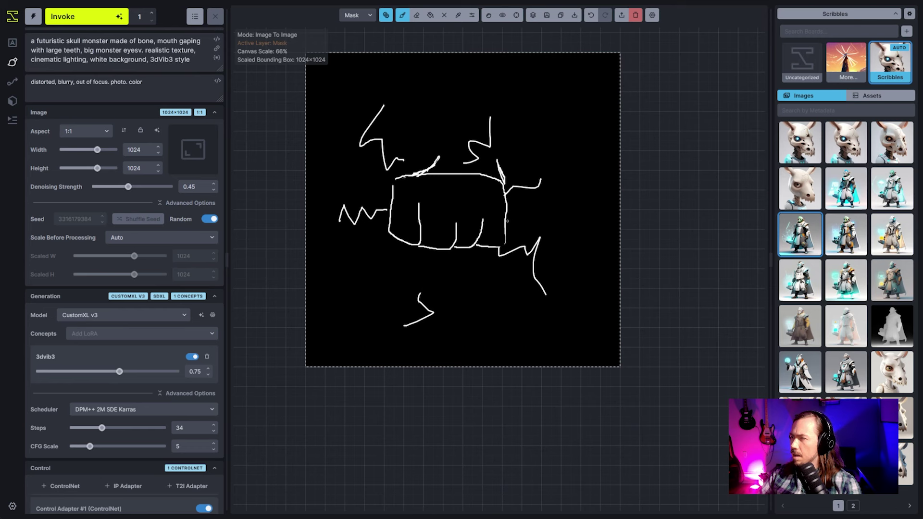
key(q)
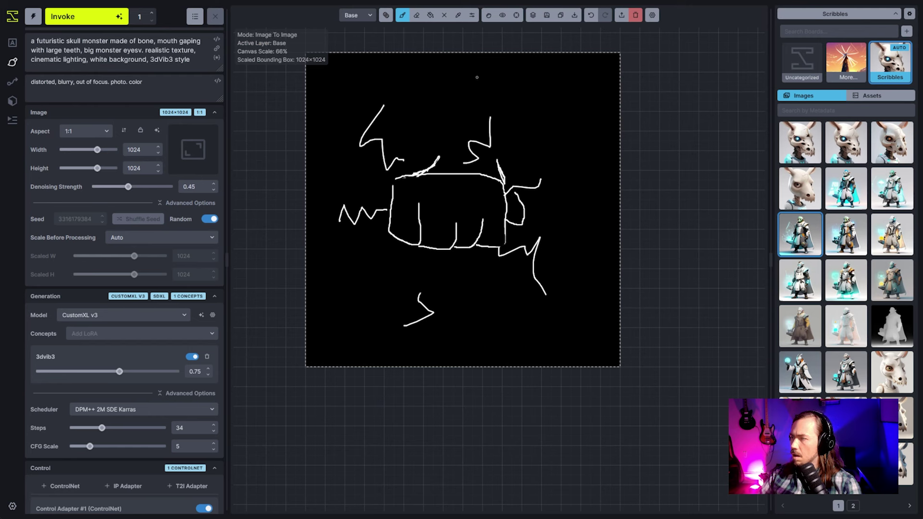
click(546, 15)
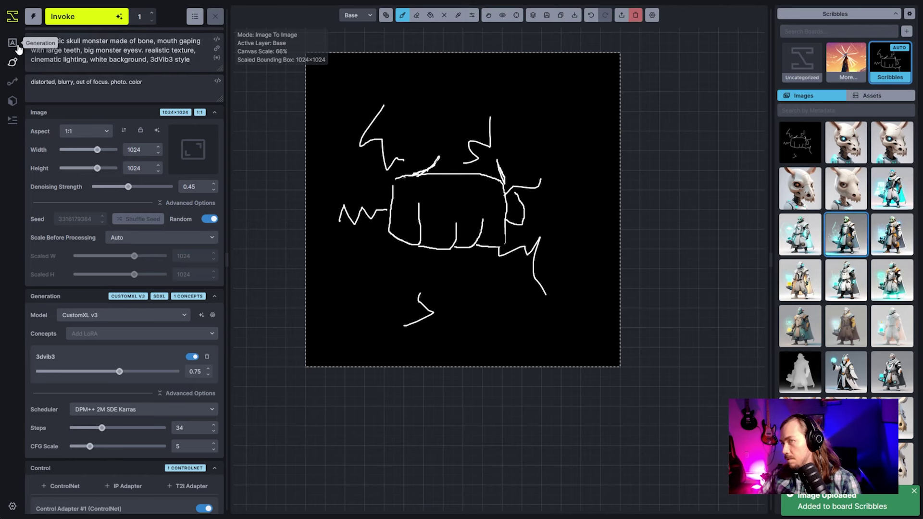
Delete all existing control layers from the Generation workspace.
key(1)
click(87, 112)
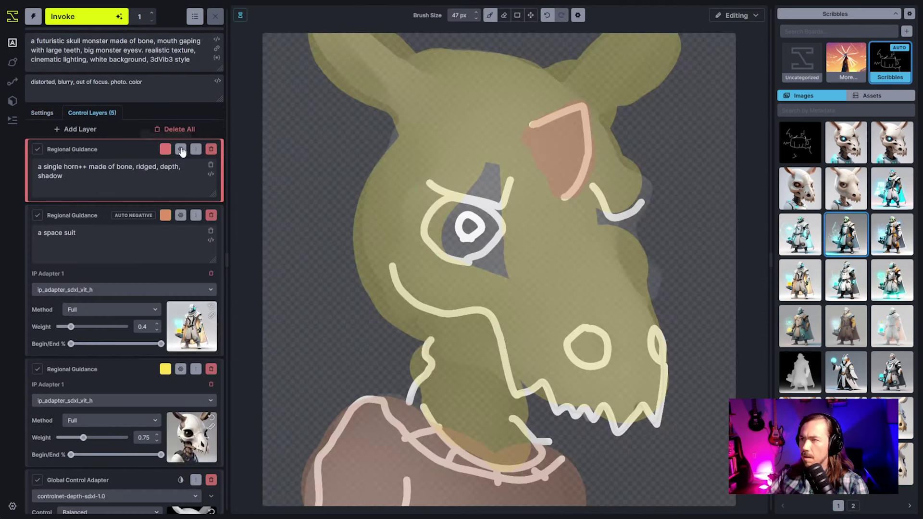
click(181, 130)
Add a global control adapter layer using controlnet-scribble-sdxl-1.0, with the saved fist scribble as its image and no processor.
click(75, 129)
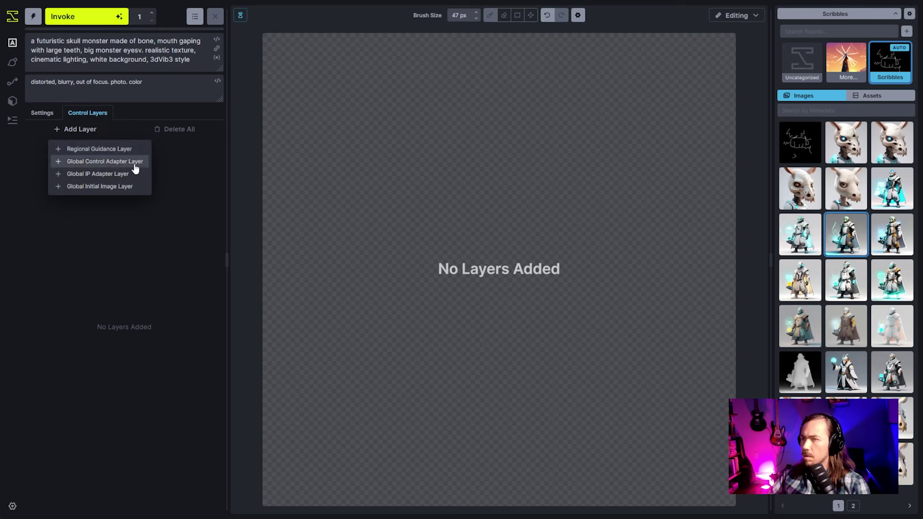
click(114, 161)
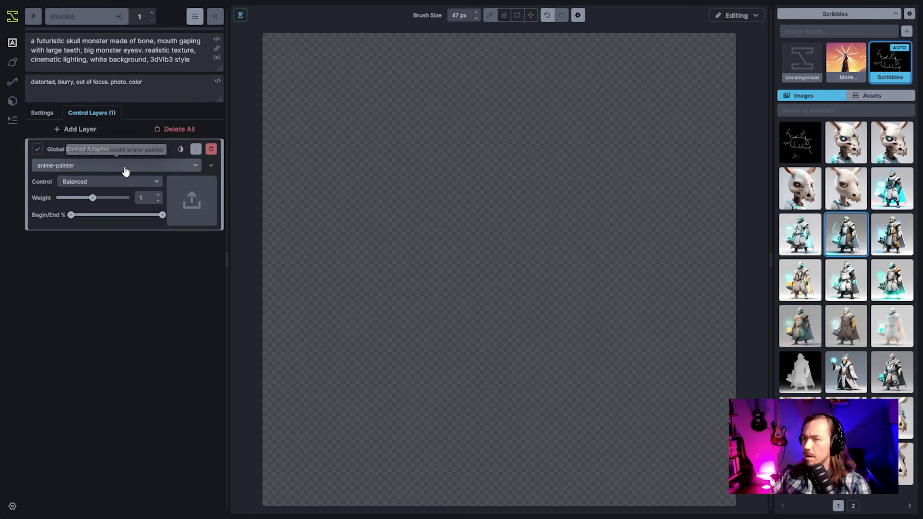
click(123, 166)
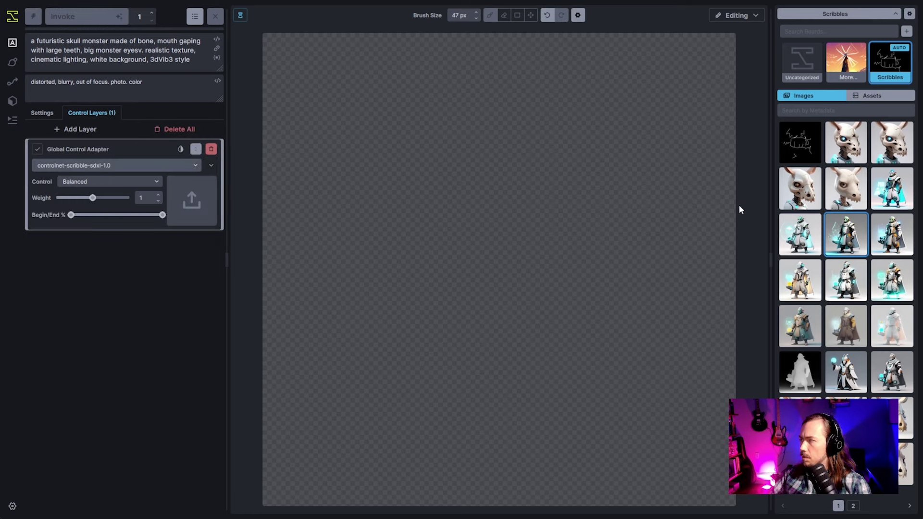
mouse_move(798, 142)
mouse_down()
mouse_move(214, 208)
mouse_move(217, 171)
mouse_up()
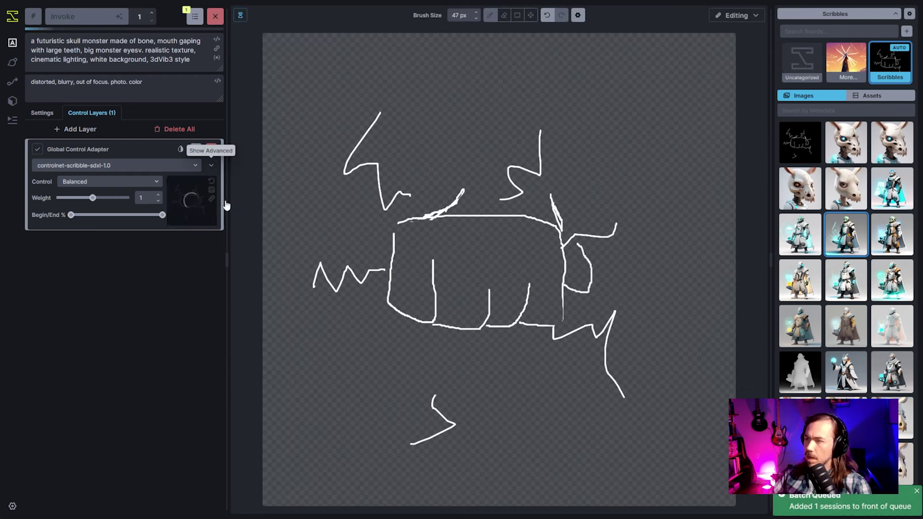
click(211, 165)
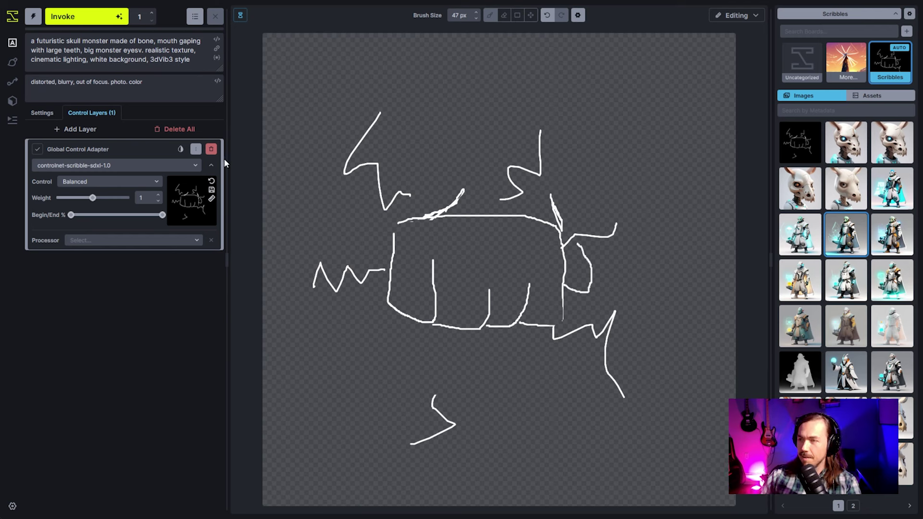
Add a regional guidance layer with the positive prompt "fist".
click(76, 130)
click(120, 150)
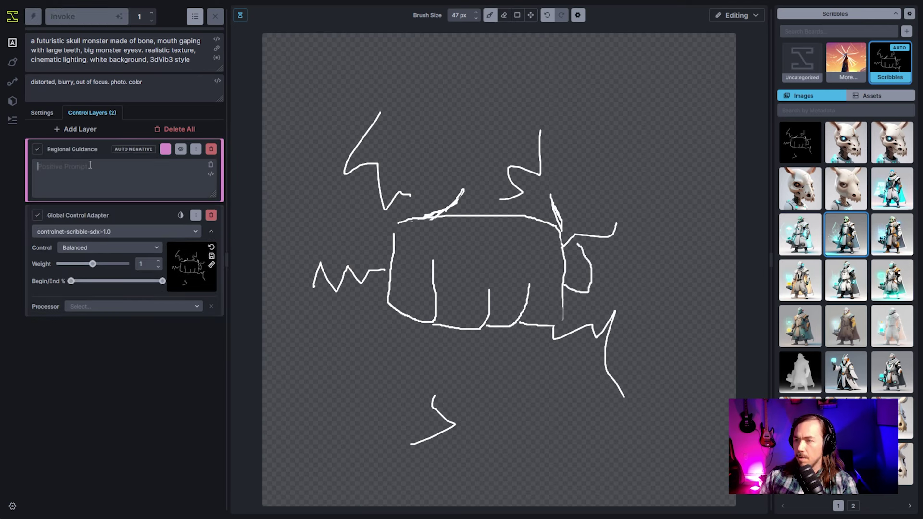
click(181, 149)
Enlarge the brush to 205 px and paint the "fist" region over the whole fist outline.
key(bracketright)
key(bracketright)
key(bracketright)
key(bracketright)
key(bracketright)
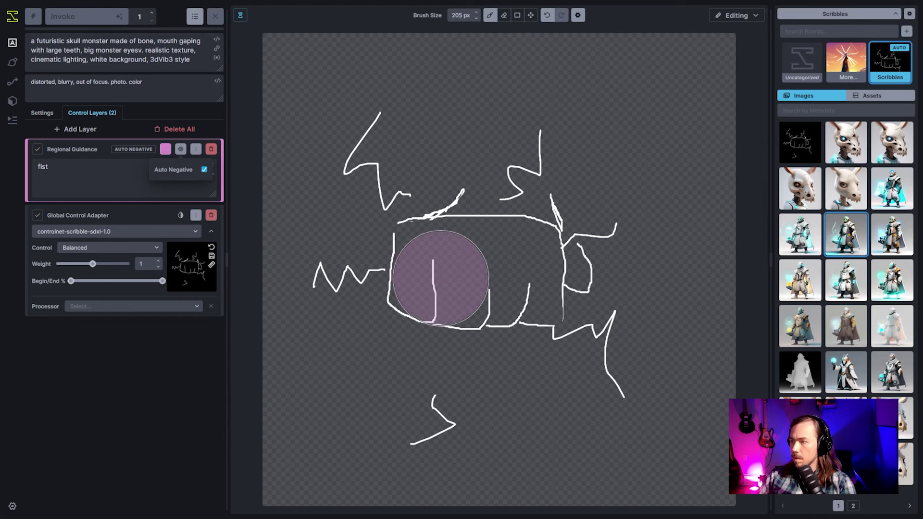
click(435, 278)
mouse_move(458, 266)
mouse_down()
mouse_move(449, 267)
mouse_move(540, 268)
mouse_move(481, 286)
mouse_move(516, 265)
mouse_up()
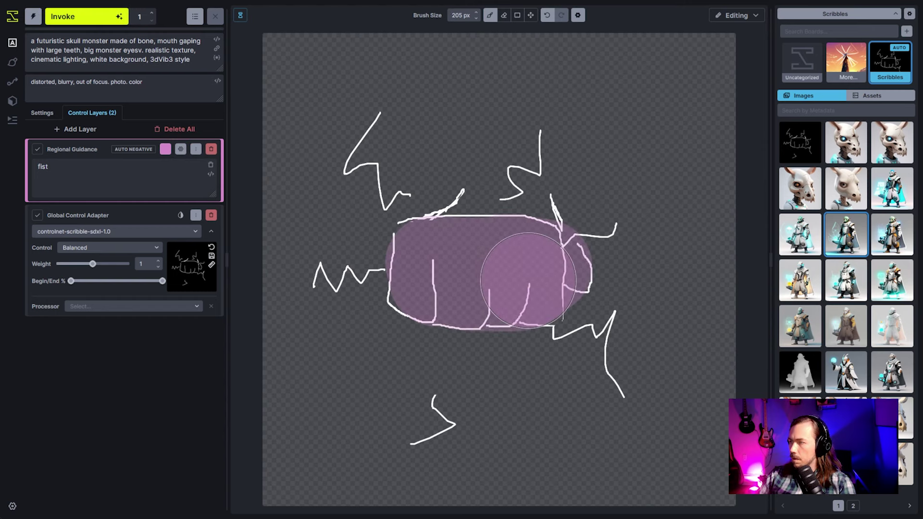
Turn off Auto Negative for the "fist" regional guidance layer.
click(76, 129)
click(181, 149)
click(203, 171)
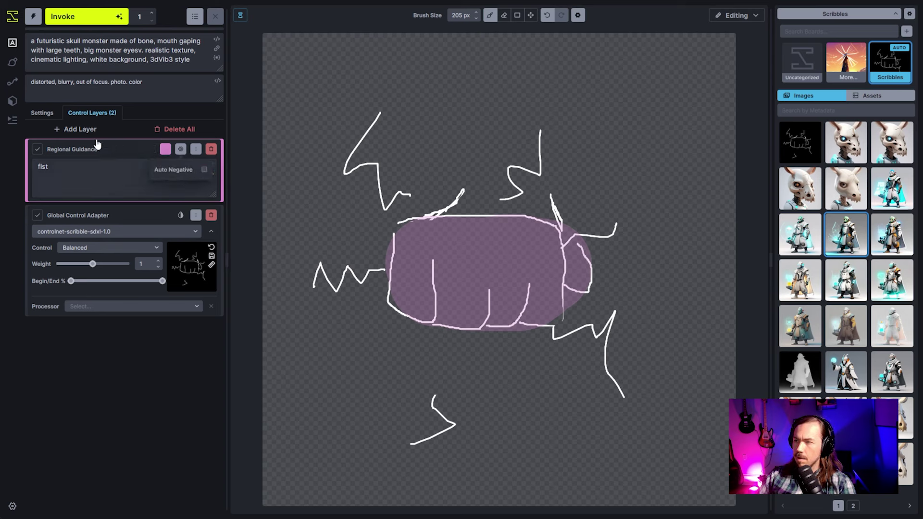
Add a second regional guidance layer with the prompt "cracks in glass, broken window" and Auto Negative turned off.
click(76, 129)
click(84, 150)
click(99, 174)
text(cracks in f)
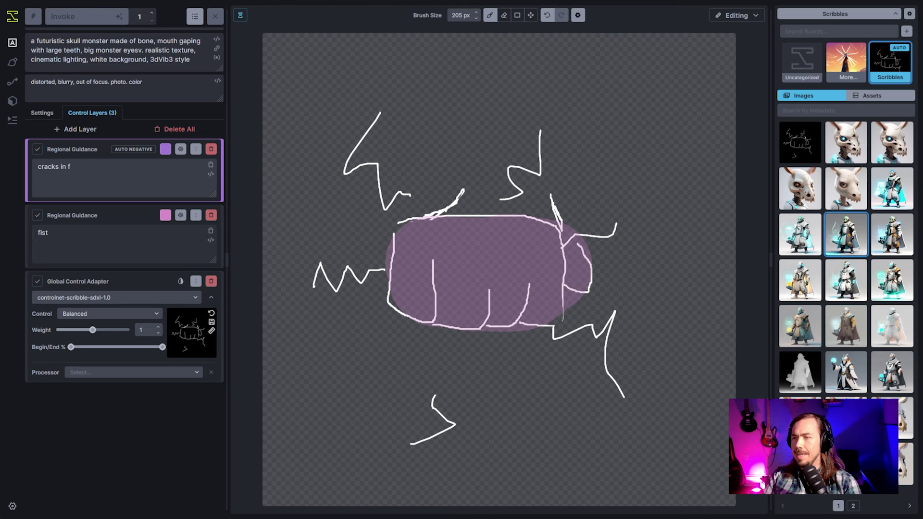
key(BackSpace)
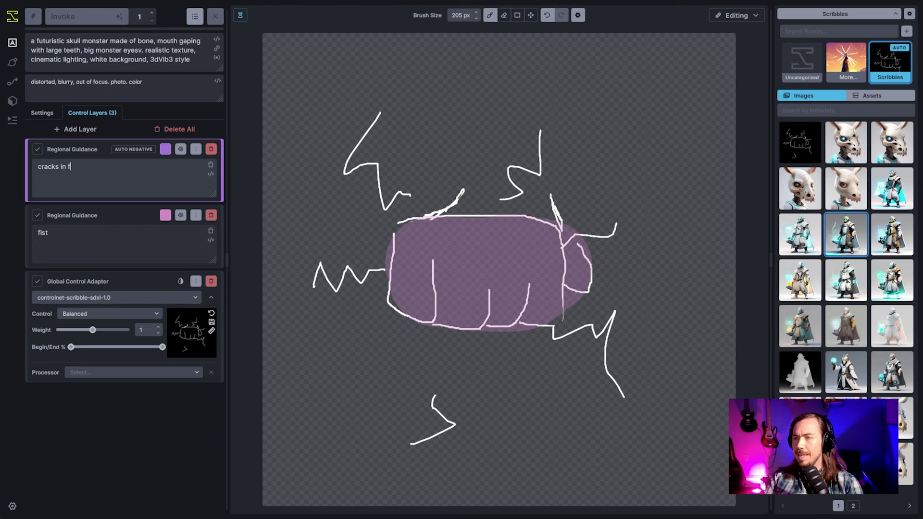
text(glass, )
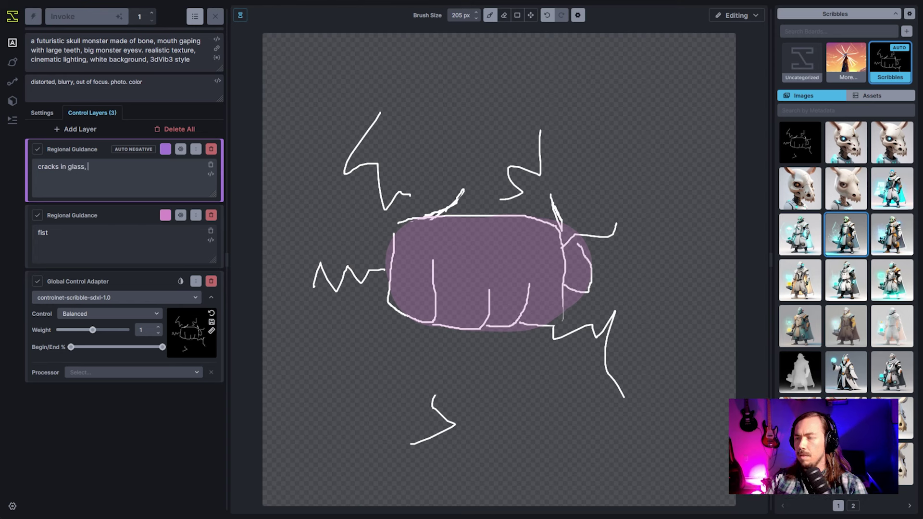
text(broken window)
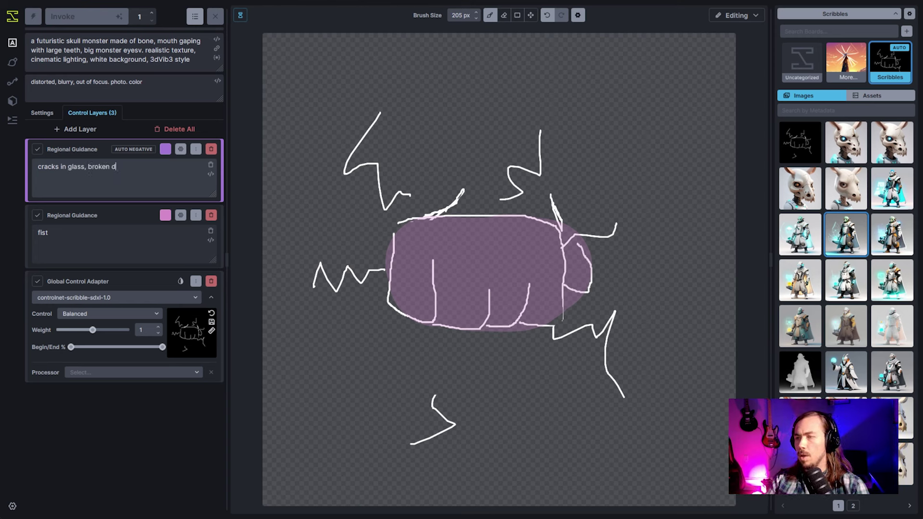
click(181, 149)
click(204, 169)
Enlarge the brush to 345 px and paint the cracked-glass region around the fist, covering all the jagged strokes.
key(bracketright)
key(bracketright)
key(bracketright)
click(317, 266)
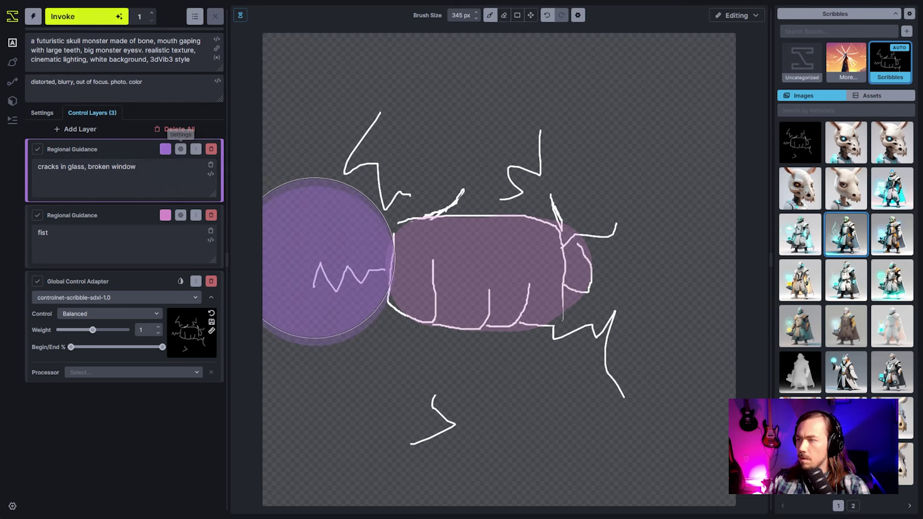
mouse_move(481, 138)
mouse_down()
mouse_move(359, 172)
mouse_move(439, 145)
mouse_move(573, 159)
mouse_move(642, 204)
mouse_move(650, 298)
mouse_move(602, 366)
mouse_move(544, 394)
mouse_move(460, 406)
mouse_move(370, 380)
mouse_up()
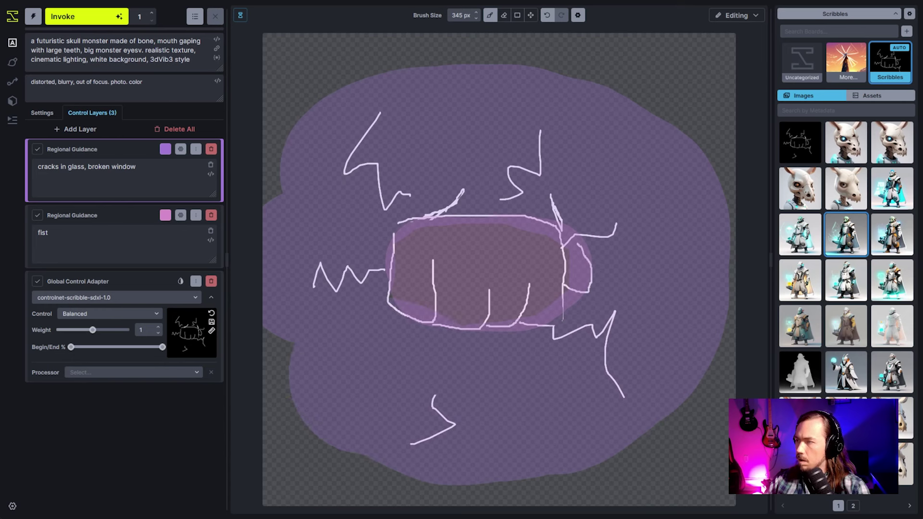
Remove the 3dvib3 concept from the generation settings.
click(145, 61)
drag(182, 59, 31, 41)
click(42, 112)
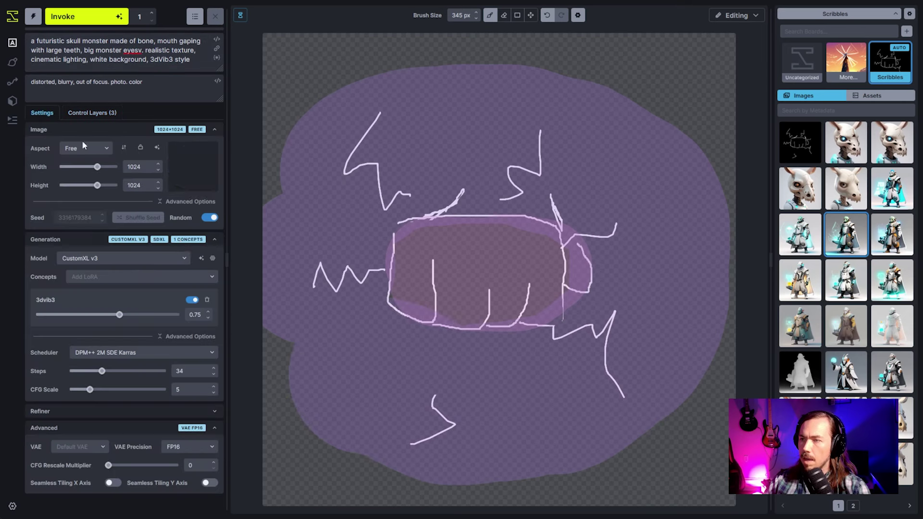
click(207, 300)
Replace the skull monster prompt with "photograph" and remove "photo. color" from the negative prompt.
drag(198, 65, 10, 38)
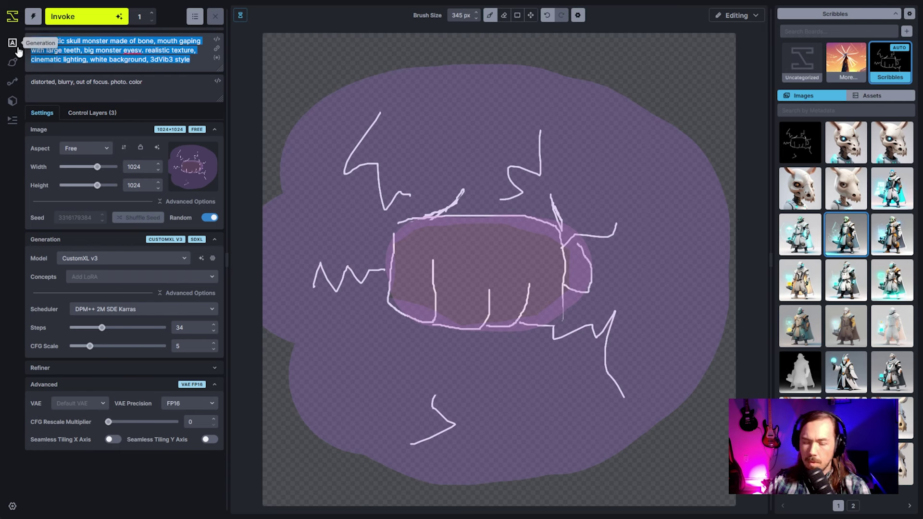
key(BackSpace)
text(photograph)
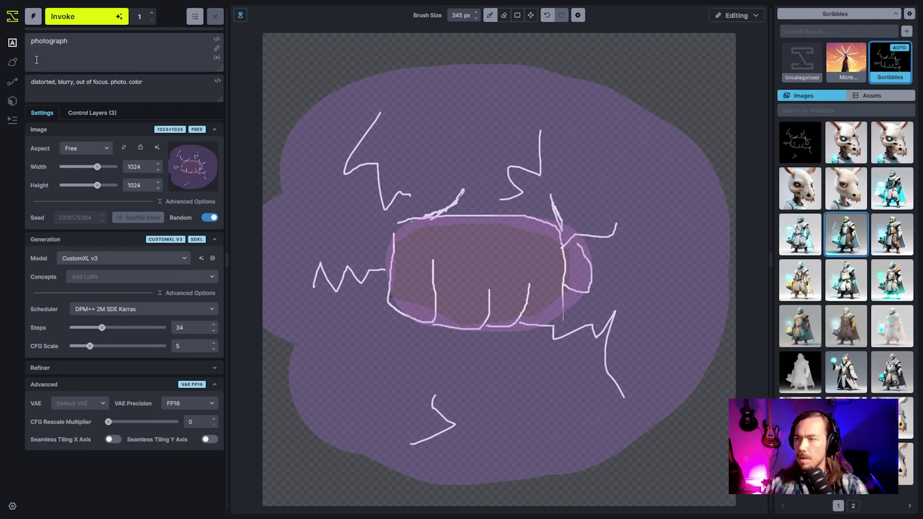
drag(109, 82, 143, 82)
key(BackSpace)
Extend the positive prompt to "photograph of a fist punching a glass window, broken glass, foreshortening effect, studio photography lighting. 80mm lens".
click(155, 50)
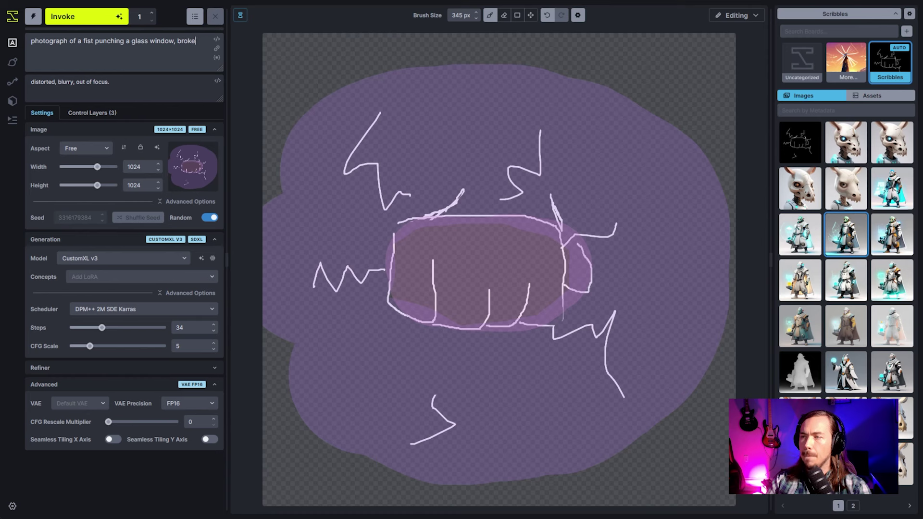
text(glass, fo)
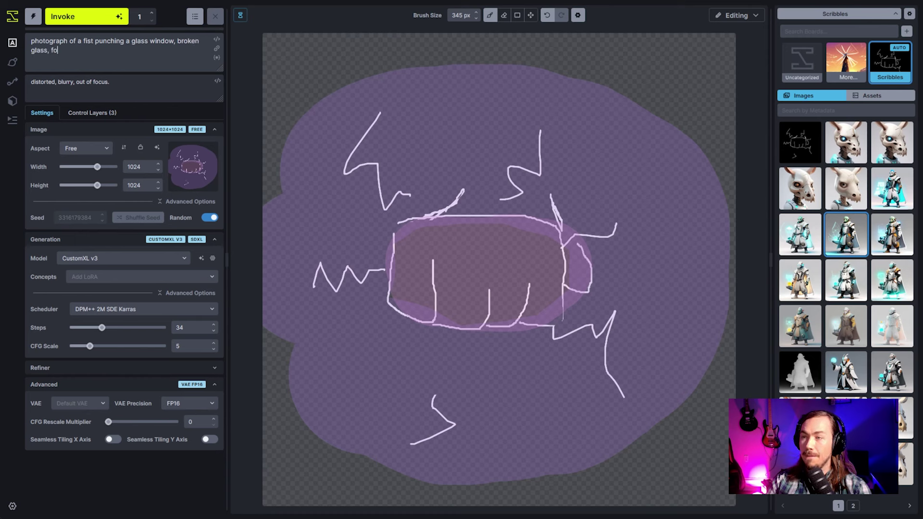
text(reshortening effect, stu)
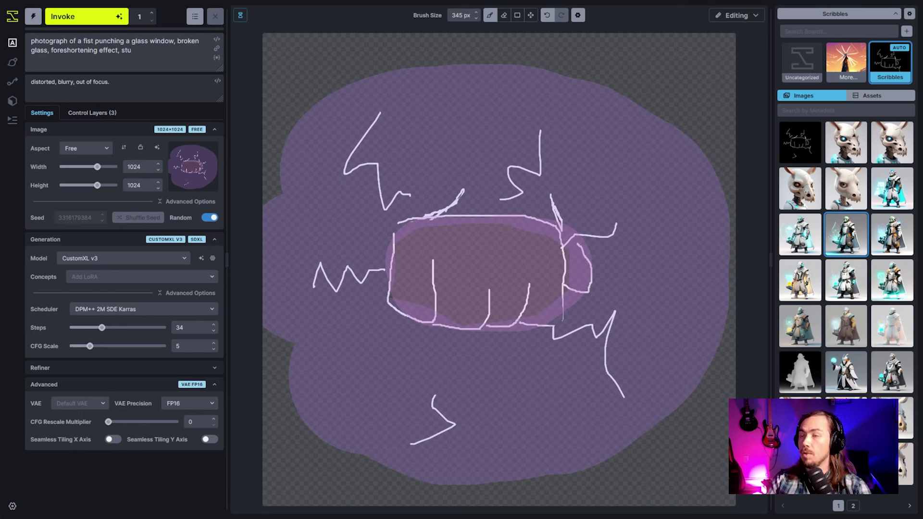
text(dio photography)
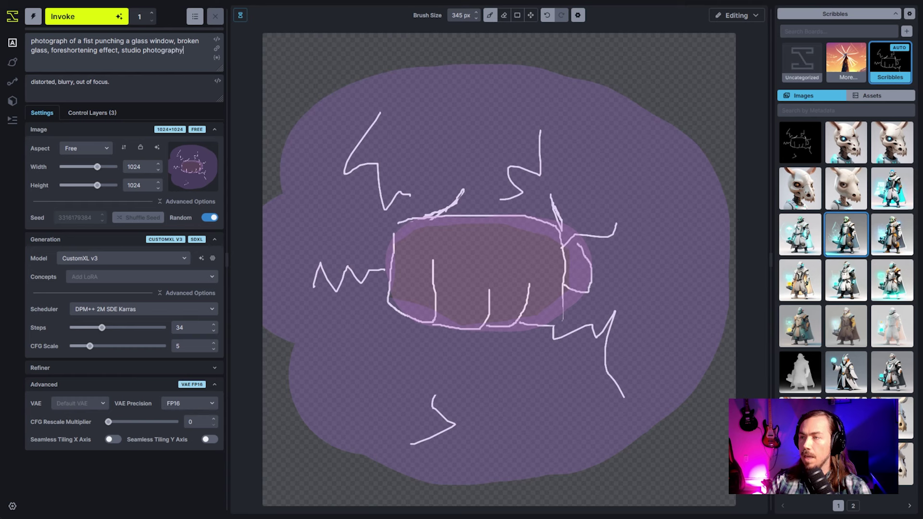
text( lighting. 80mm lens)
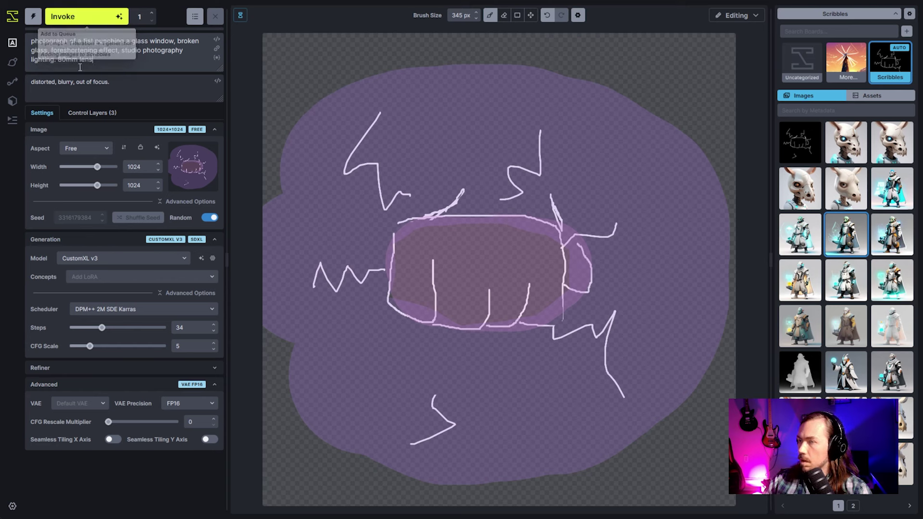
Lower the scribble control adapter's weight to 0.8 and generate an image.
click(80, 113)
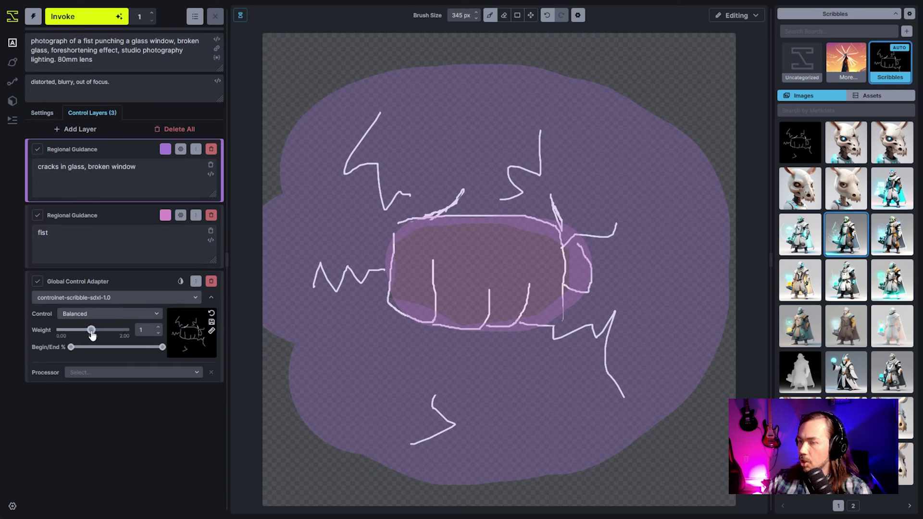
drag(93, 330, 85, 330)
click(101, 22)
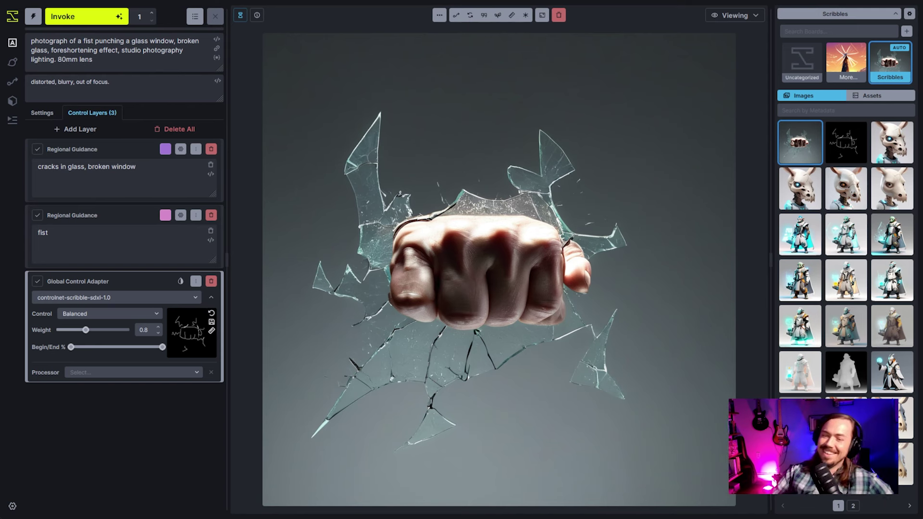
Reduce the scribble control adapter's weight to 0.65 and generate another image.
drag(85, 330, 80, 329)
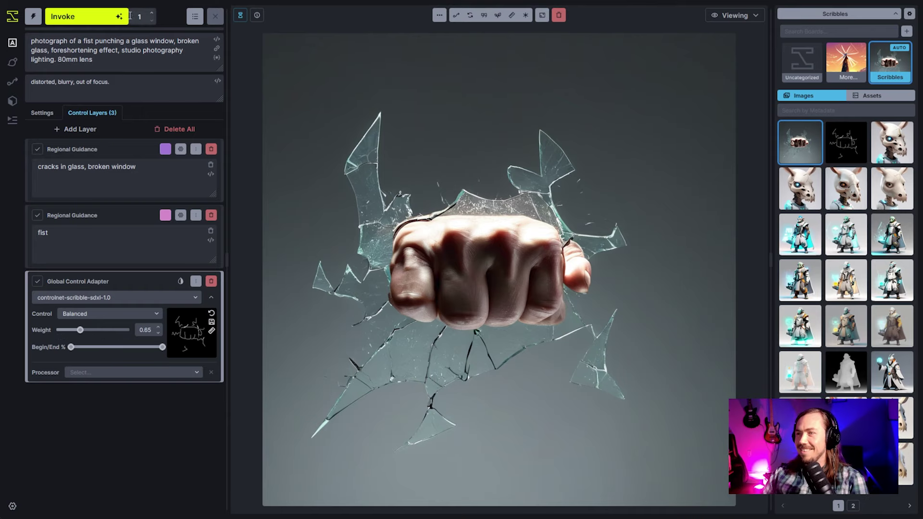
click(110, 16)
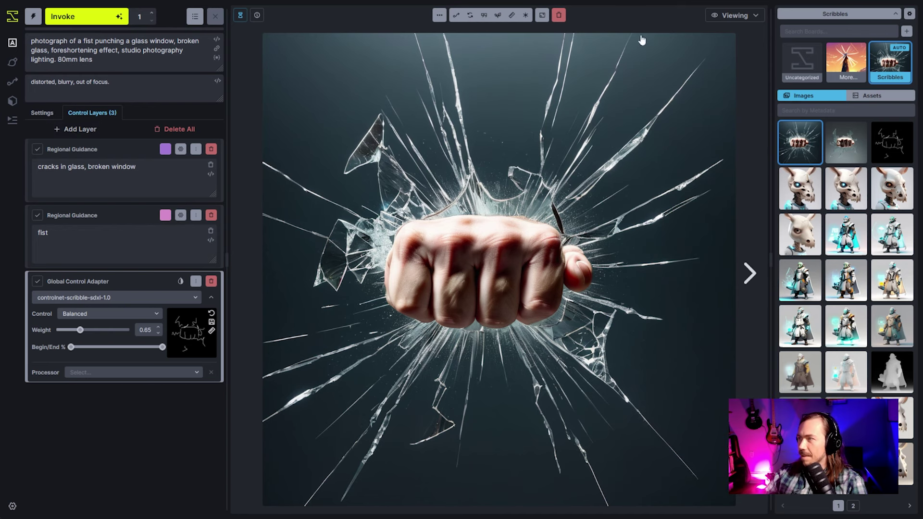
Return to layer editing and add a third regional guidance layer with the prompt "a man punching the window" and Auto Negative turned off.
click(734, 15)
click(673, 77)
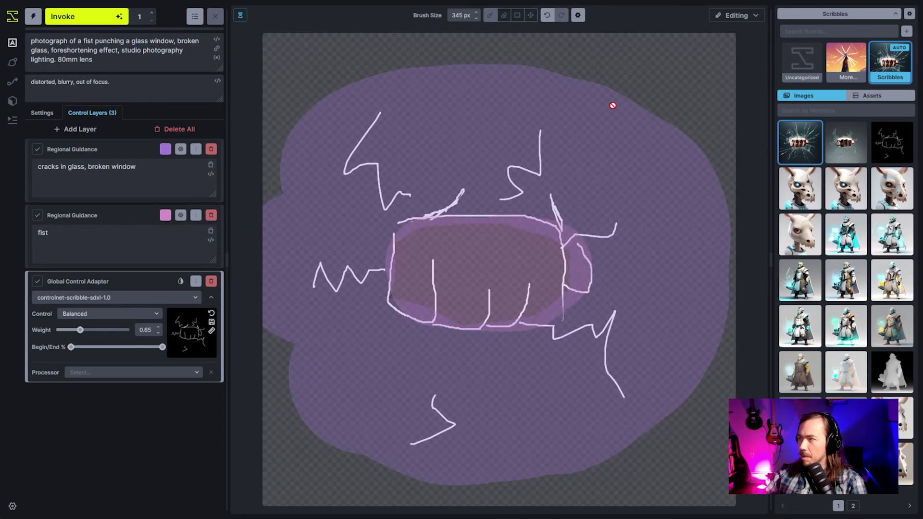
click(80, 129)
click(89, 149)
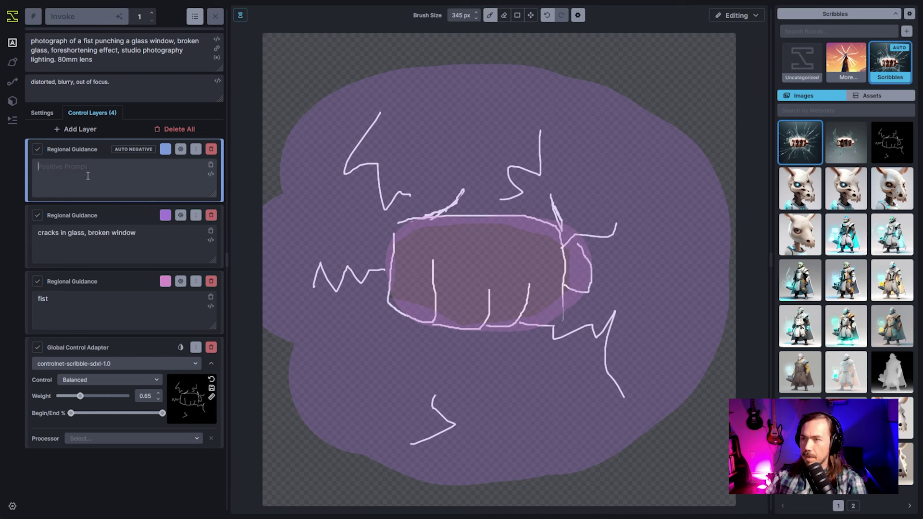
text(a man)
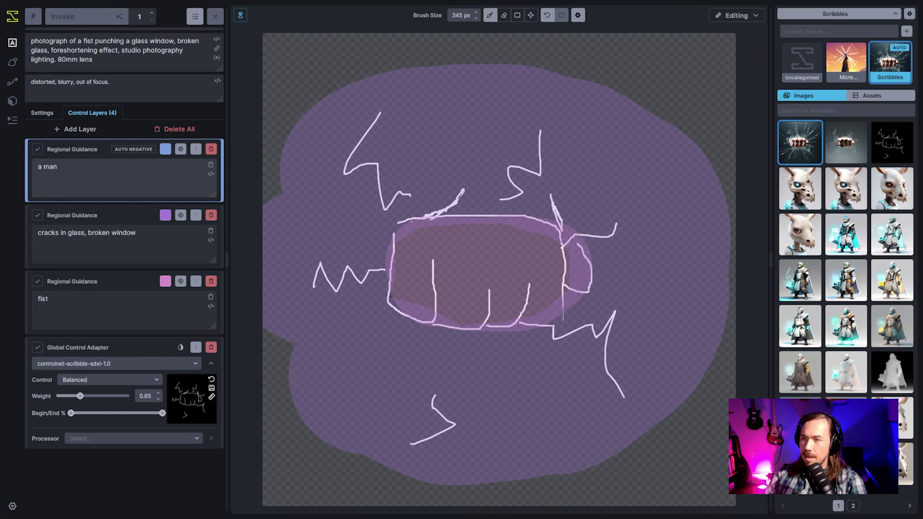
text( pu)
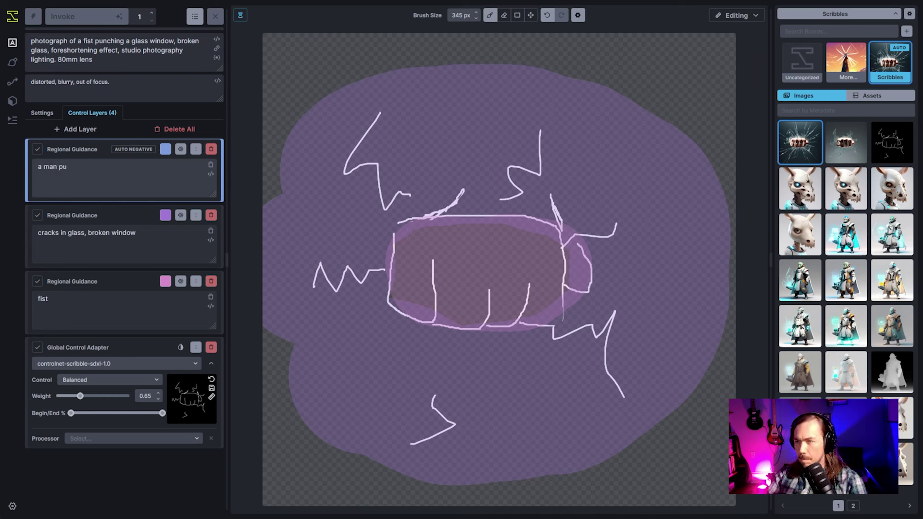
text(nching the window)
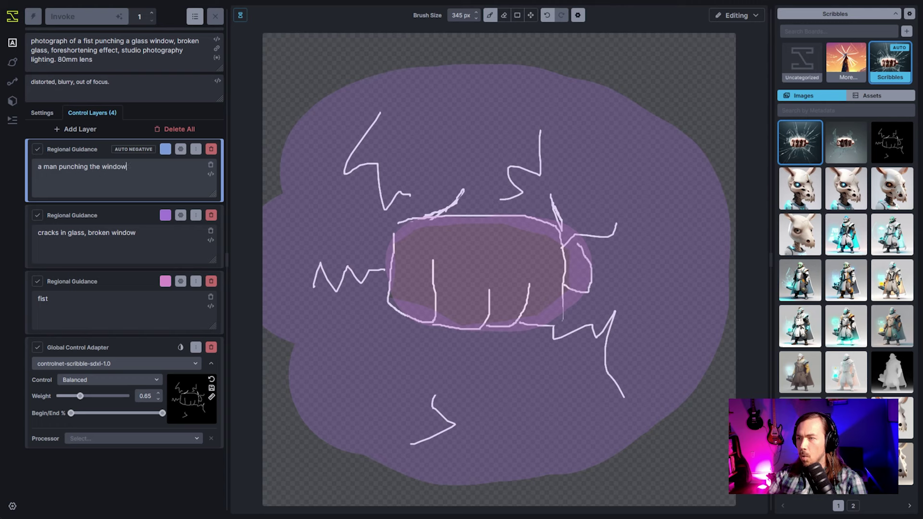
click(181, 149)
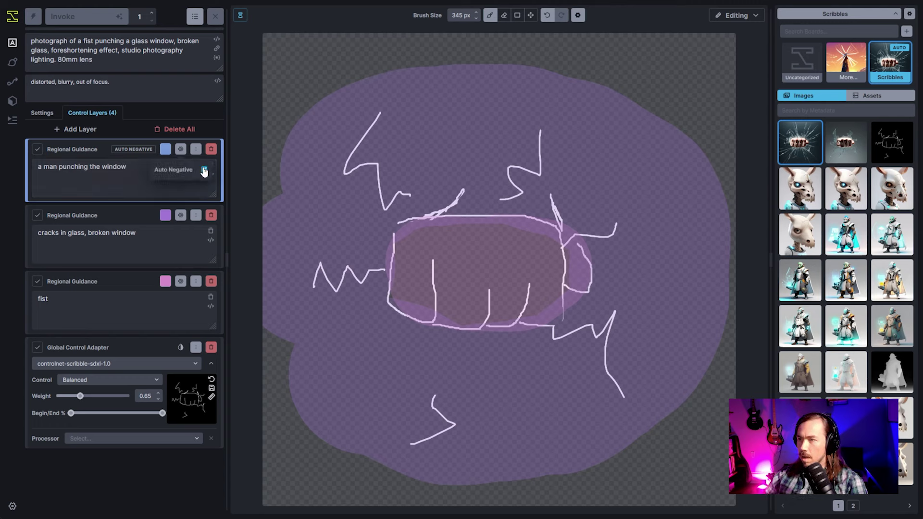
click(204, 169)
Set the brush size to 280 px and paint the man's region above and to the right of the fist.
scroll(605, 196, up, 3)
scroll(606, 196, down, 4)
mouse_move(598, 154)
mouse_down()
mouse_move(531, 150)
mouse_move(587, 152)
mouse_move(504, 159)
mouse_move(550, 131)
mouse_move(619, 179)
mouse_move(626, 149)
mouse_move(521, 106)
mouse_move(619, 109)
mouse_move(646, 172)
mouse_move(658, 101)
mouse_move(656, 185)
mouse_up()
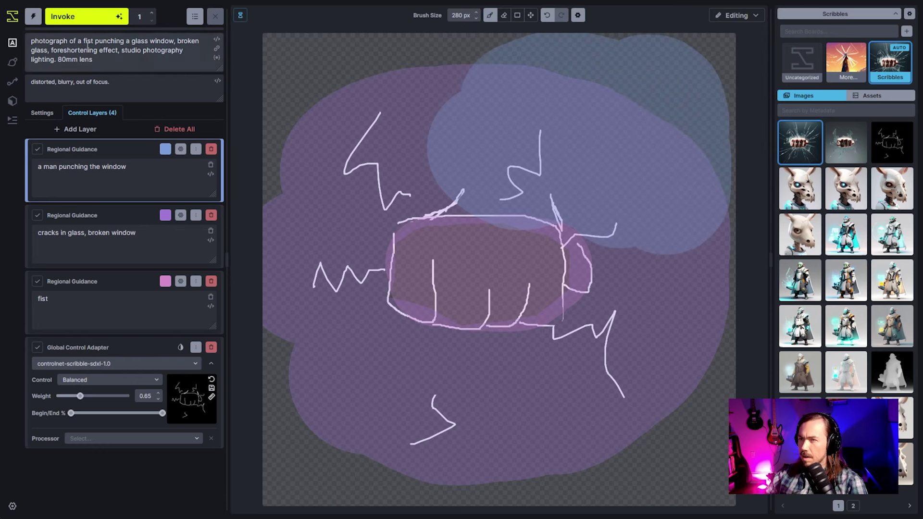
Change "a fist" to "a man's fist" in the positive prompt and generate two images in succession.
text(man's)
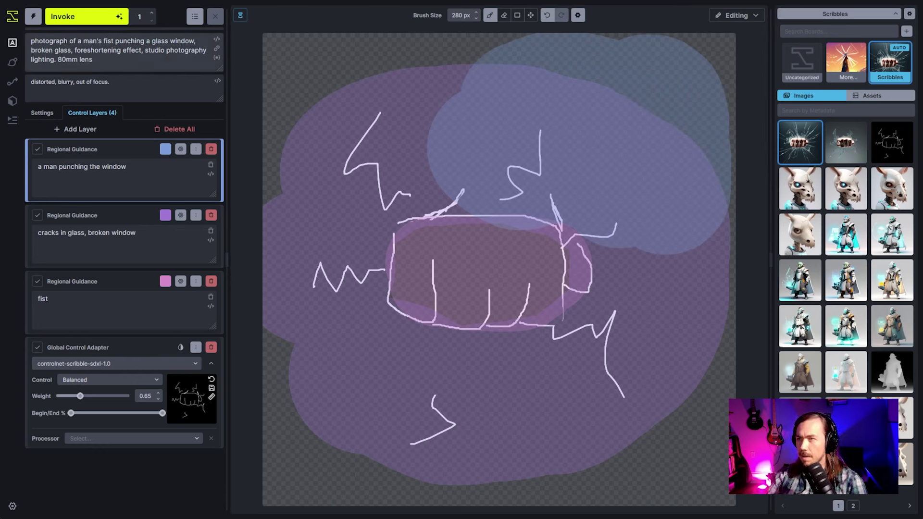
click(61, 22)
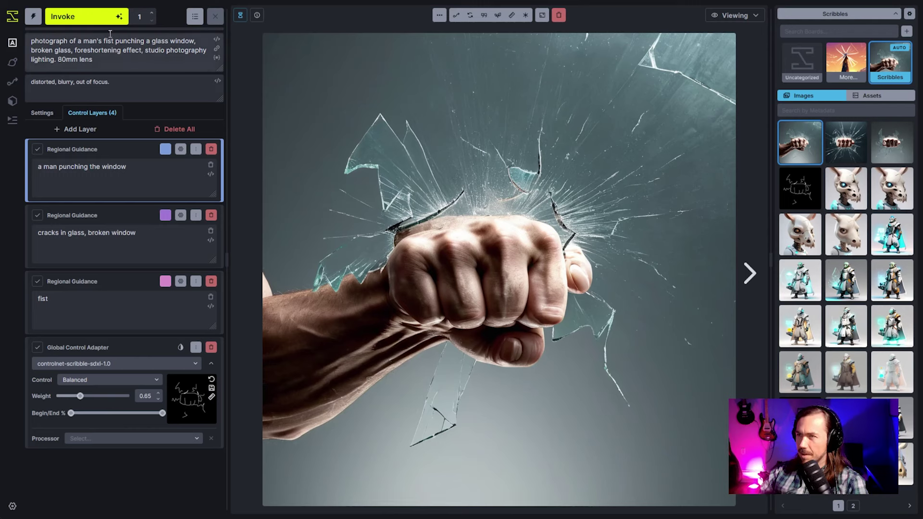
click(100, 22)
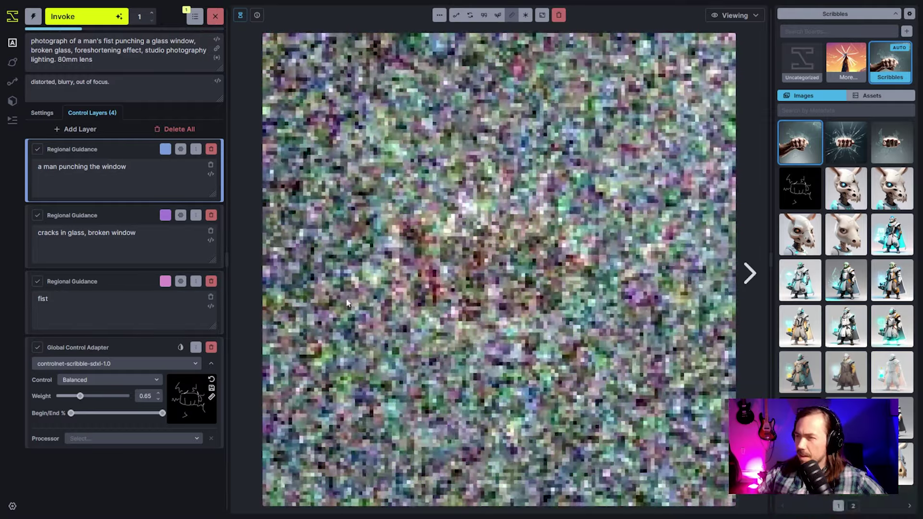
Emphasize the man layer's prompt as "(a man punching the window)+++", then start a generation and cancel it.
click(158, 190)
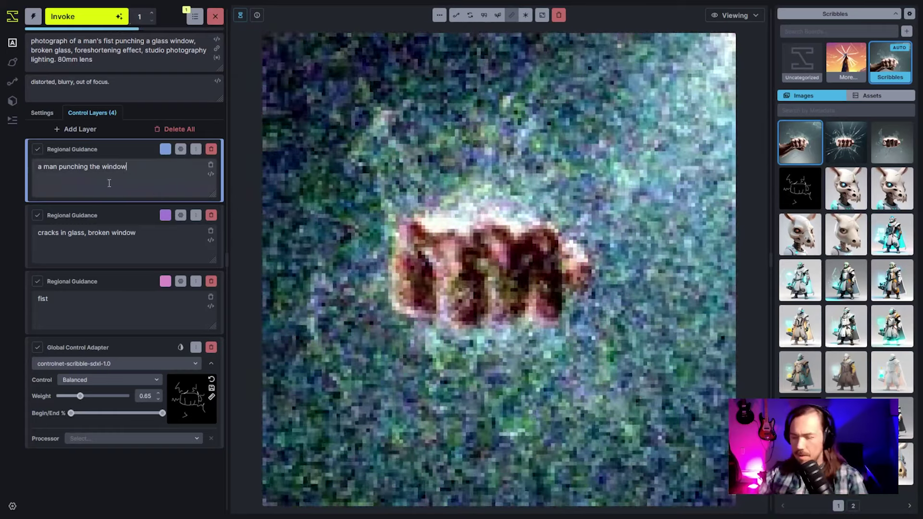
text())
key(Home)
text(()
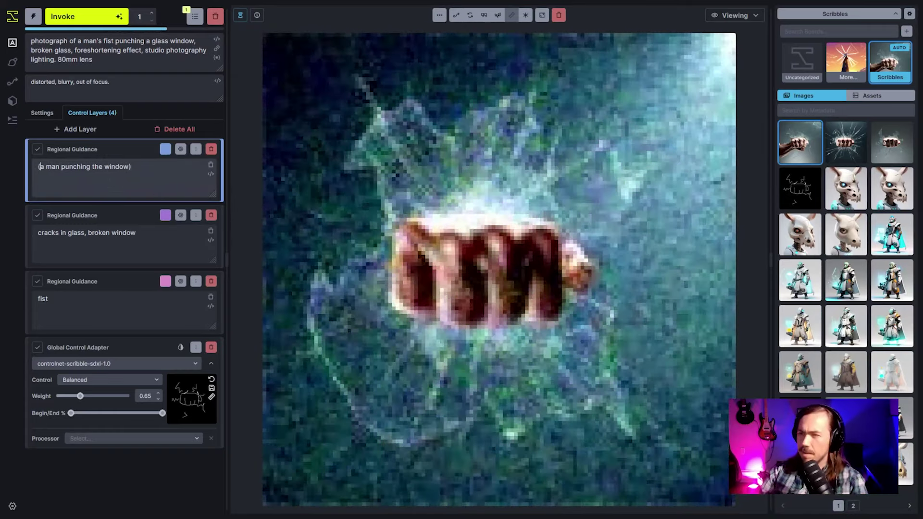
key(End)
text(+)
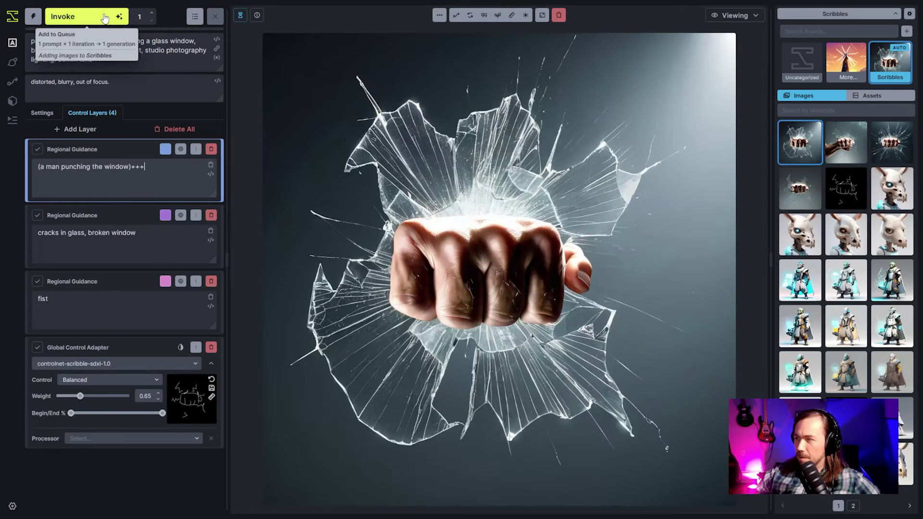
click(105, 18)
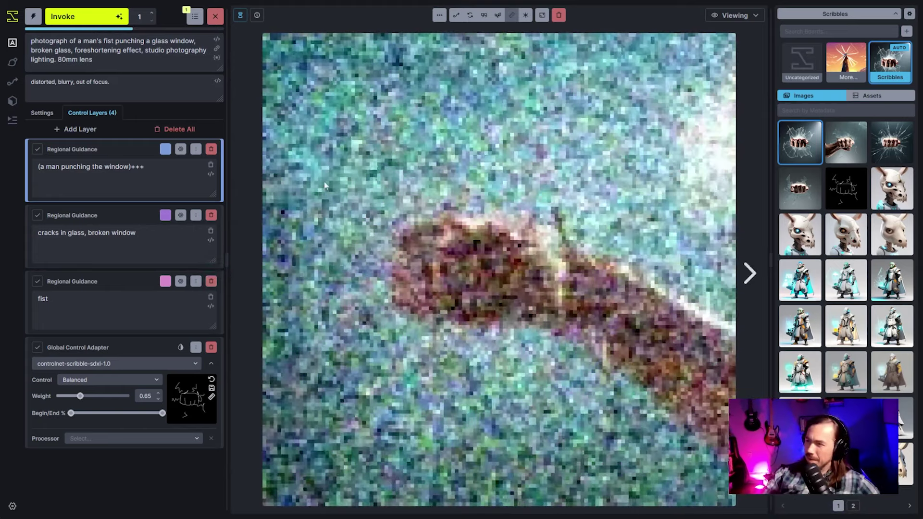
click(215, 16)
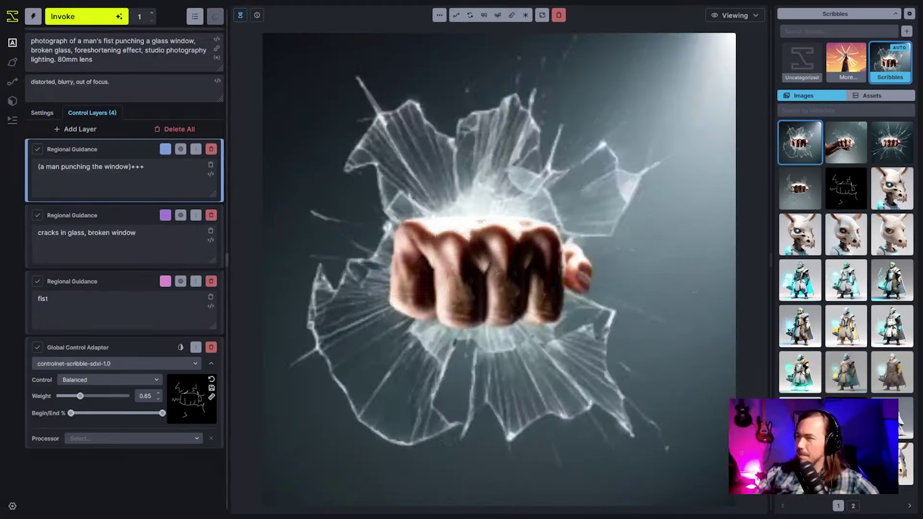
On the canvas, draw a simple face with eyes, brows, nose and mouth above right of the fist, and save the scribble to the gallery.
click(13, 62)
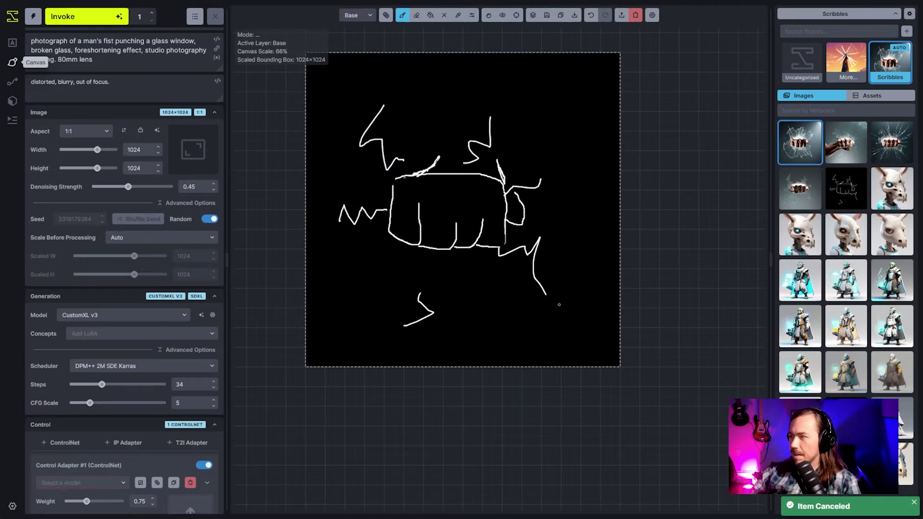
scroll(522, 136, up, 5)
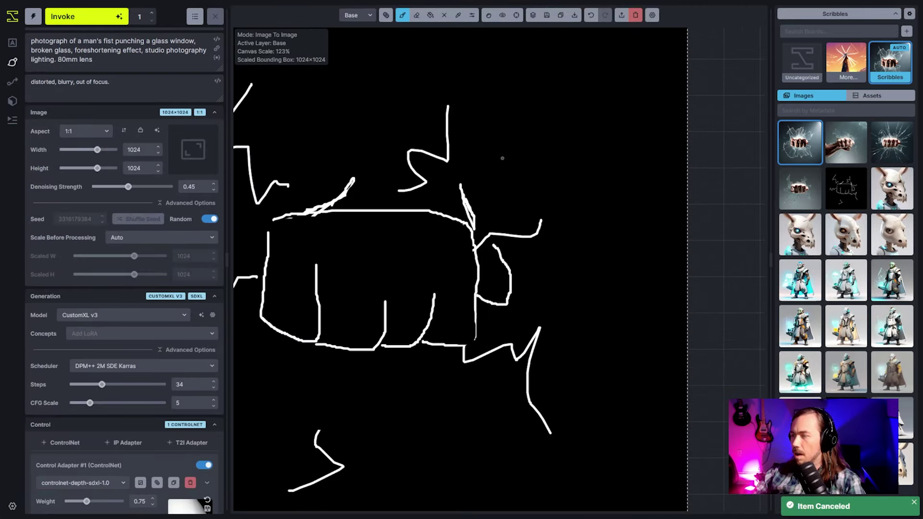
scroll(501, 159, down, 4)
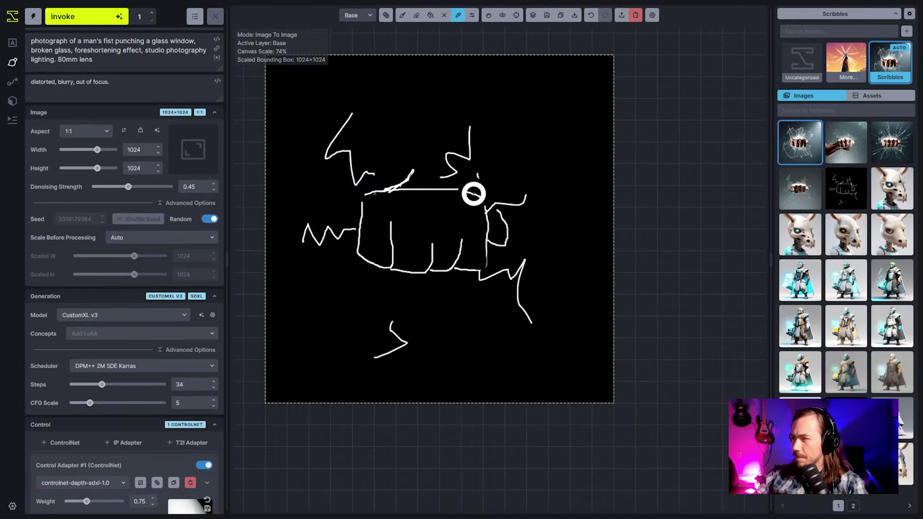
key(b)
scroll(517, 132, up, 4)
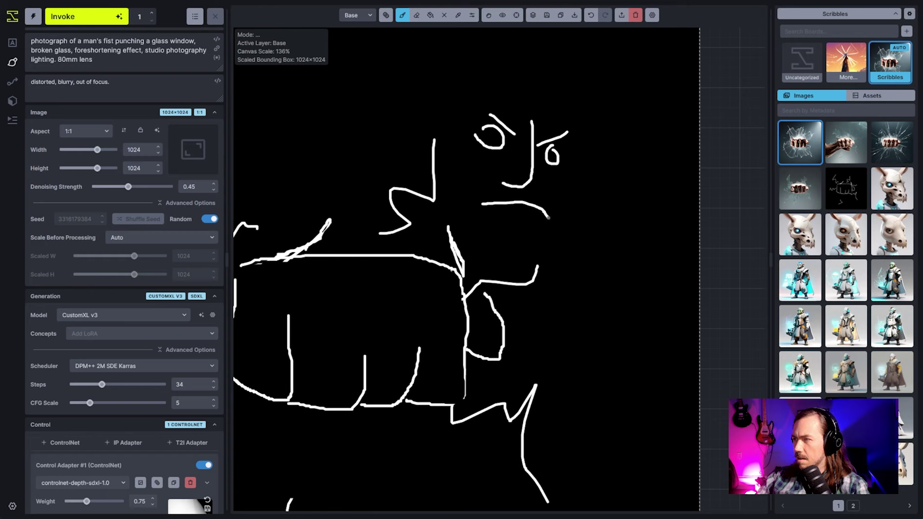
scroll(521, 226, down, 5)
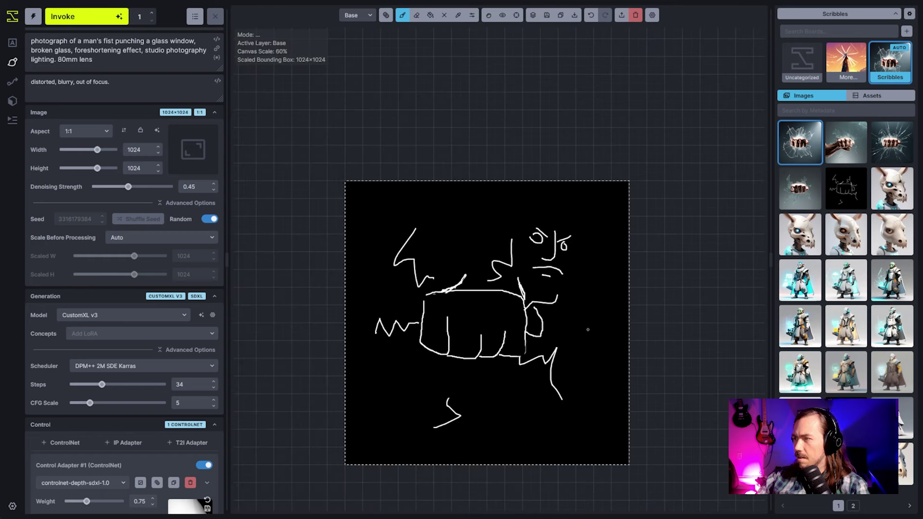
click(547, 16)
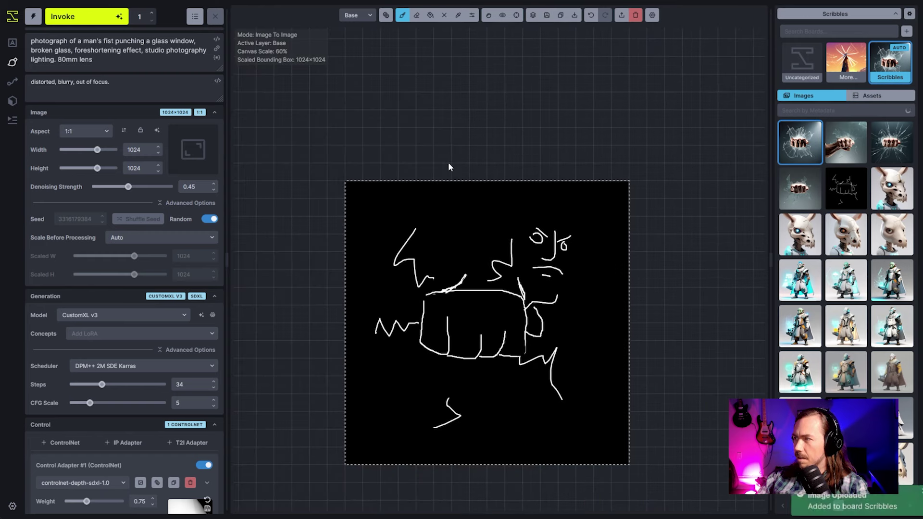
Replace the scribble control adapter's image in the control layers with the newly saved face-and-fist scribble.
click(12, 42)
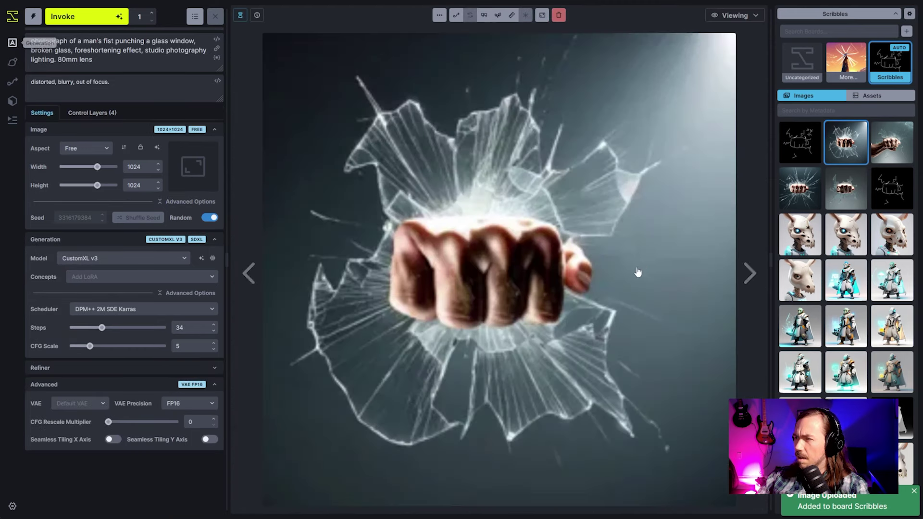
click(89, 113)
mouse_move(788, 140)
mouse_down()
mouse_move(350, 400)
mouse_move(192, 399)
mouse_up()
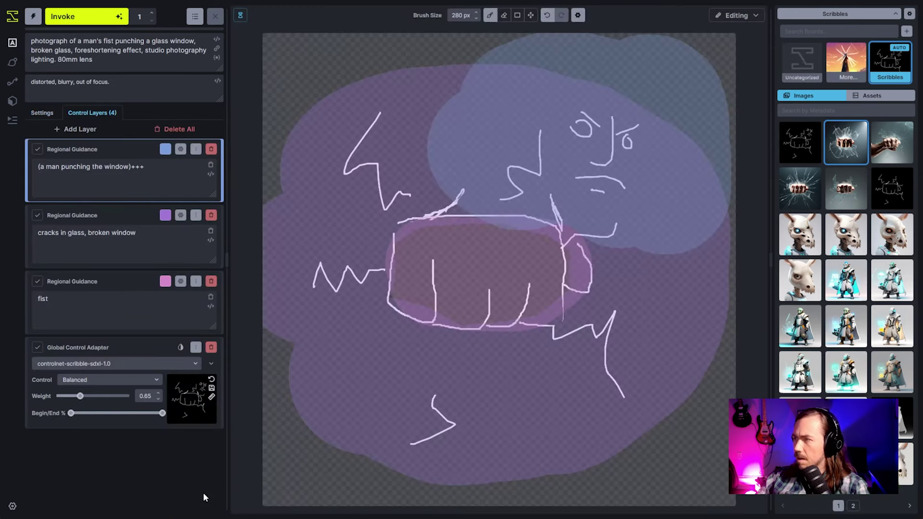
Change the man layer's regional prompt to "(angry man face)+".
click(139, 182)
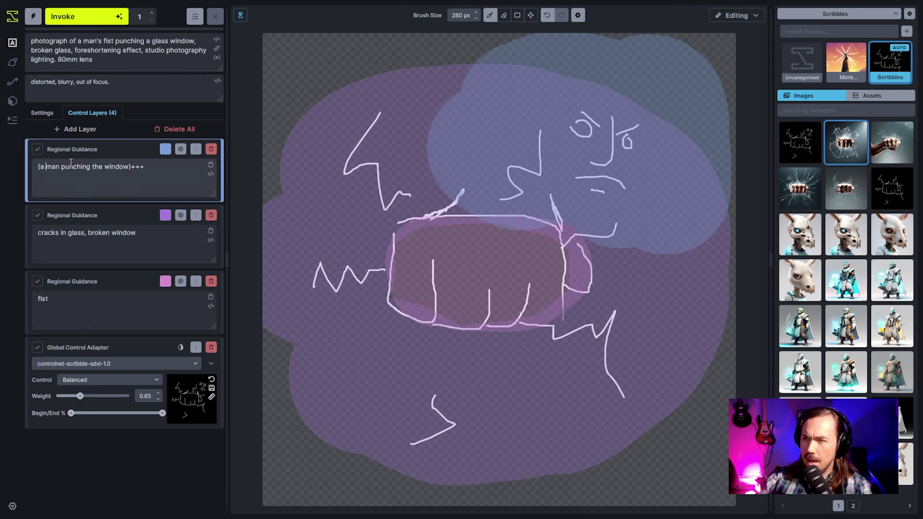
text(ngry)
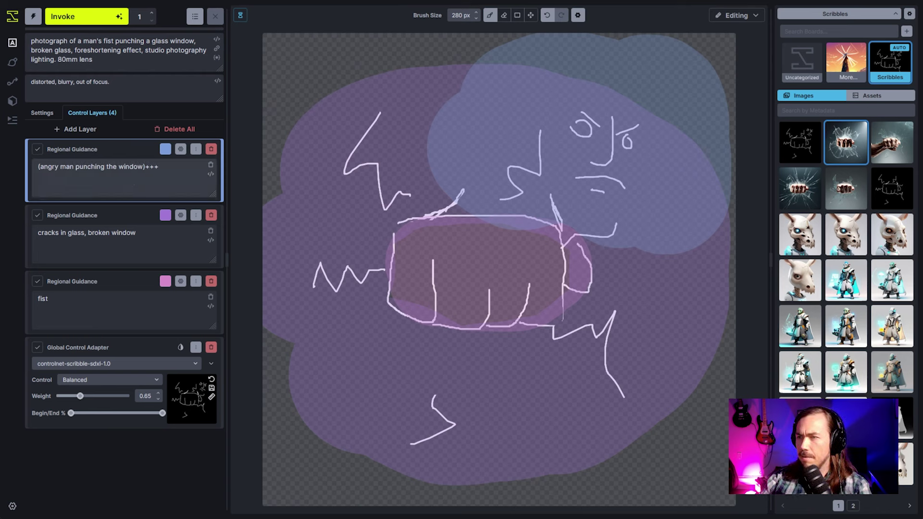
double_click(89, 166)
text(face)
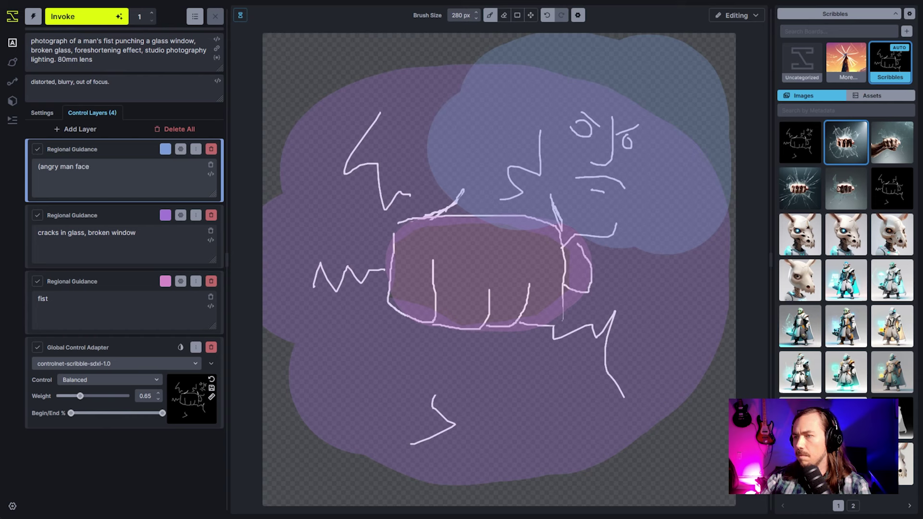
text()+e)
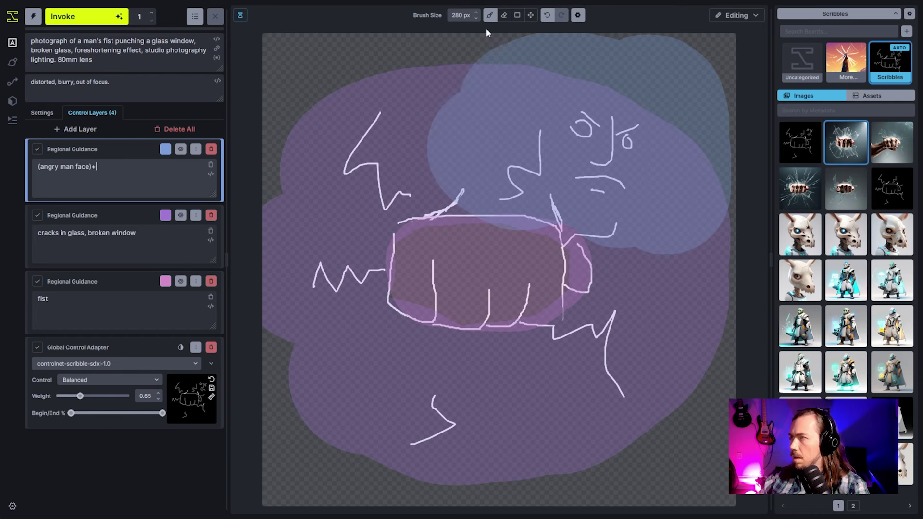
Erase the outer parts of the man layer's region so it fits around the drawn face, and generate two images in succession.
click(503, 15)
mouse_move(448, 155)
mouse_down()
mouse_move(478, 89)
mouse_move(495, 67)
mouse_up()
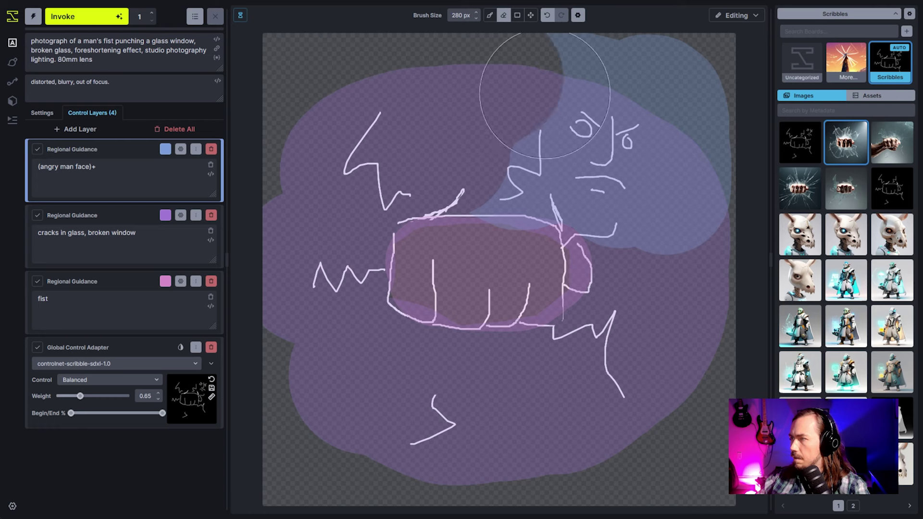
mouse_move(726, 216)
mouse_down()
mouse_move(713, 86)
mouse_move(701, 60)
mouse_move(568, 31)
mouse_up()
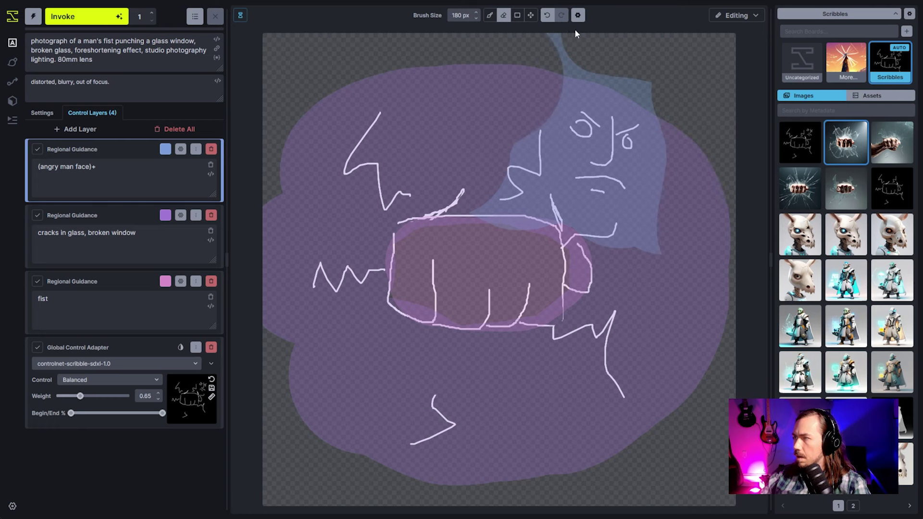
key(bracketleft)
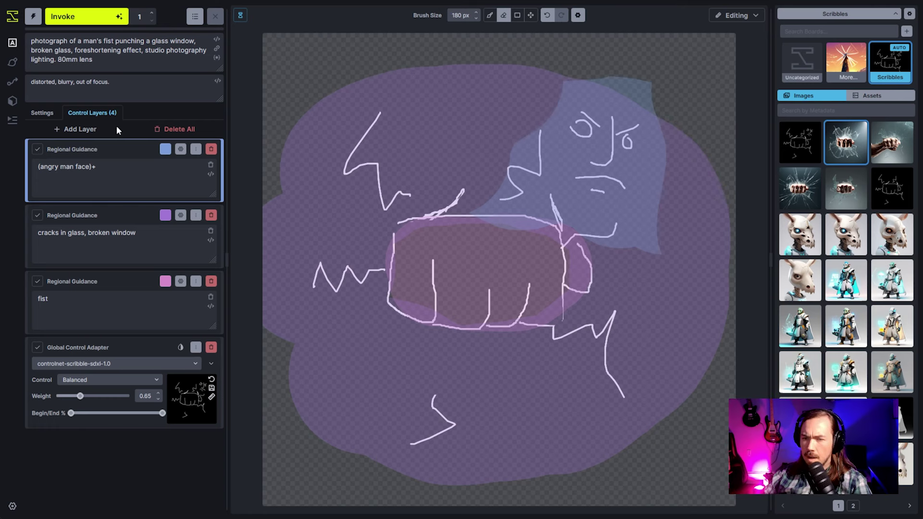
click(82, 19)
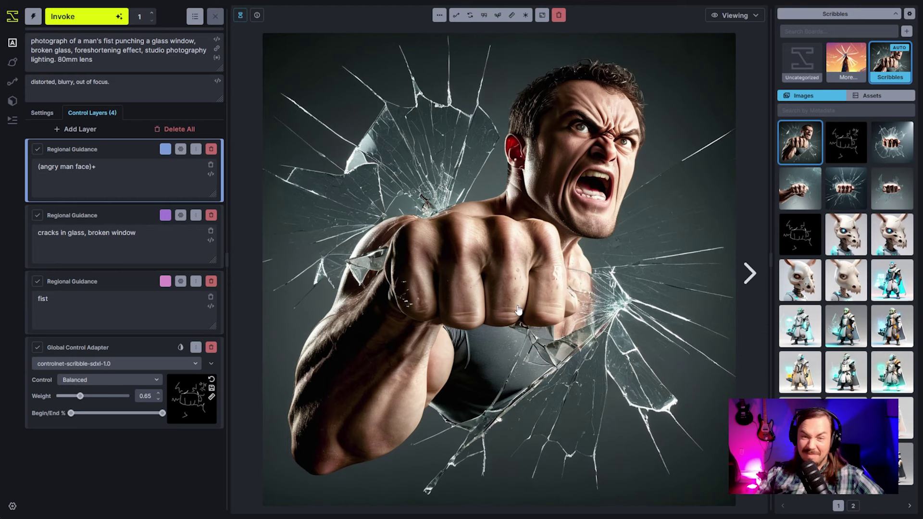
click(76, 16)
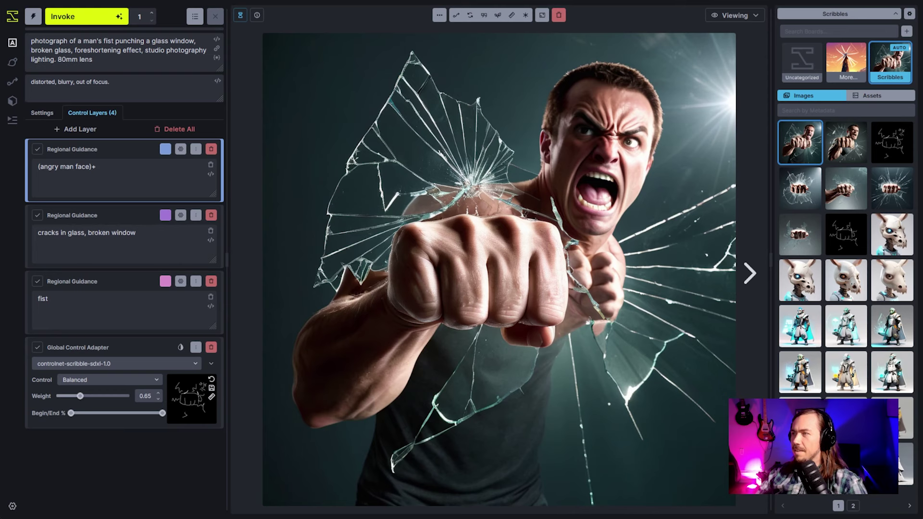
Send the newest angry man image to the Unified Canvas and remove the existing depth ControlNet there.
click(439, 14)
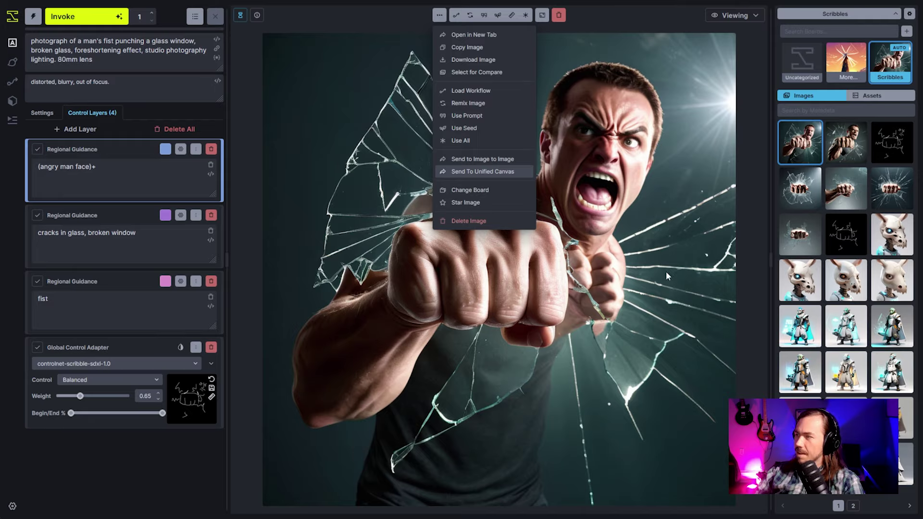
key(Return)
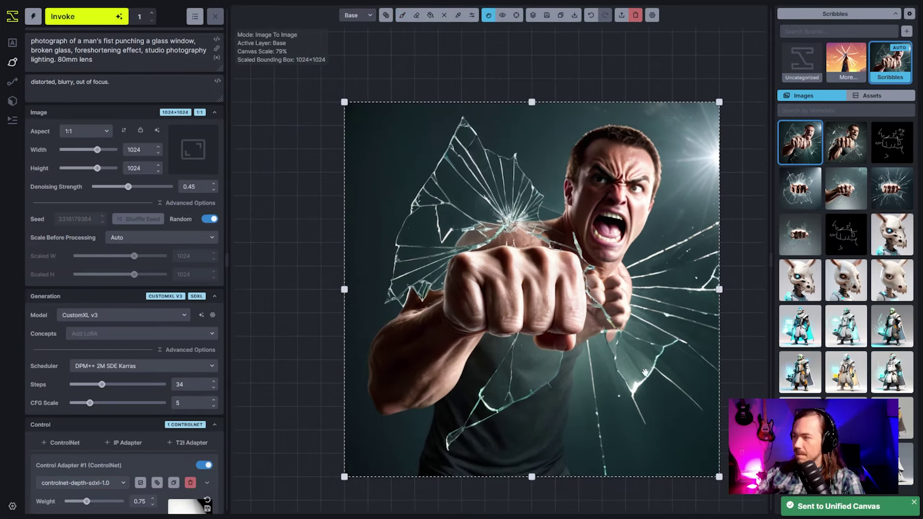
key(b)
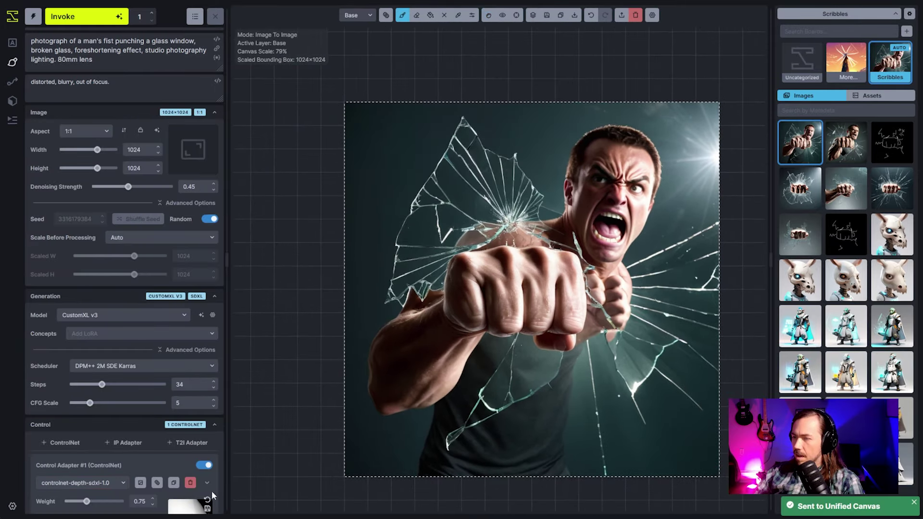
click(190, 483)
key(q)
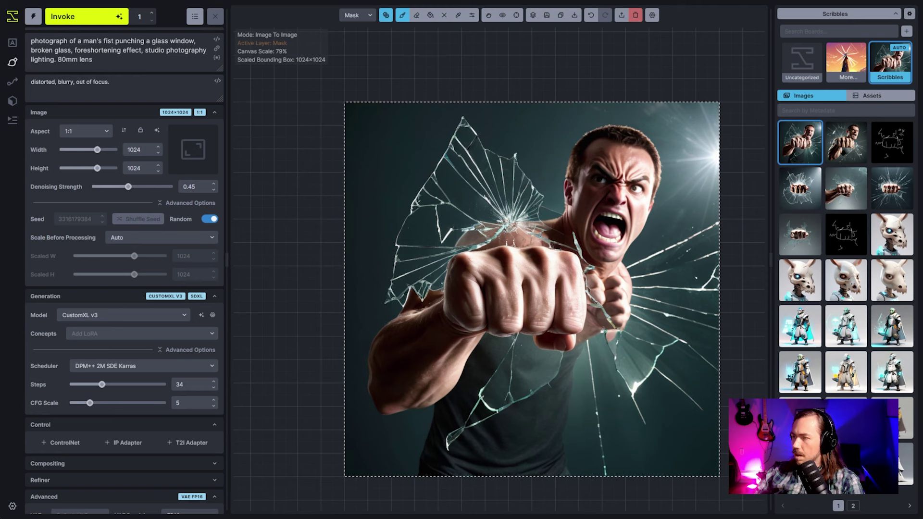
key(q)
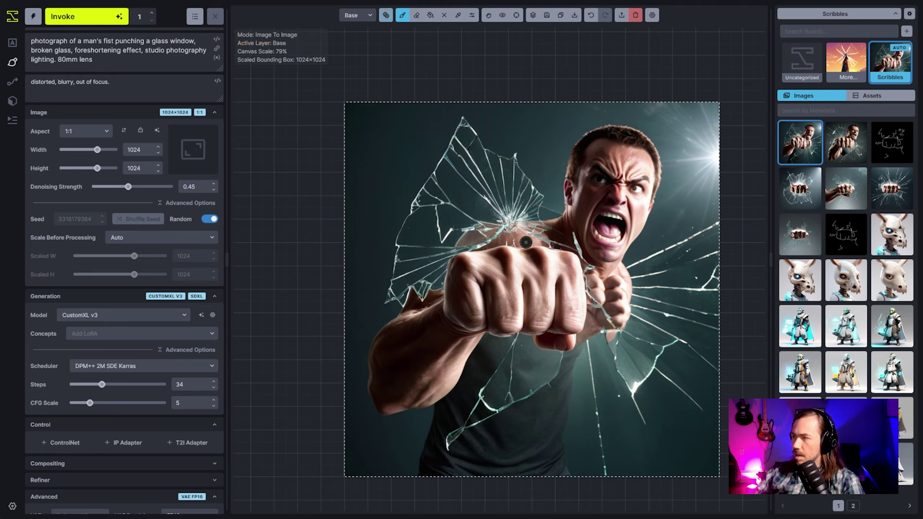
Add a controlnet-scribble-sdxl-1.0 ControlNet that uses the current canvas image as its control image, with a weight of 0.45.
scroll(197, 381, down, 1)
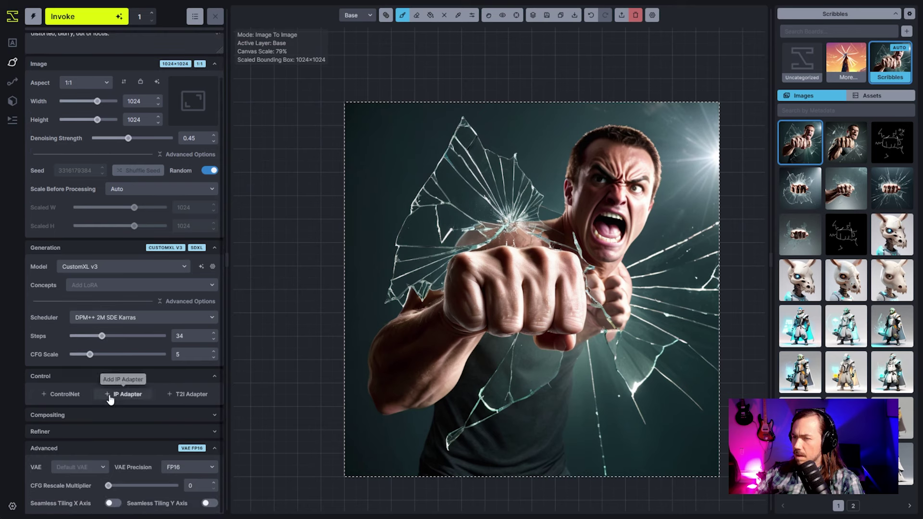
click(62, 394)
click(96, 434)
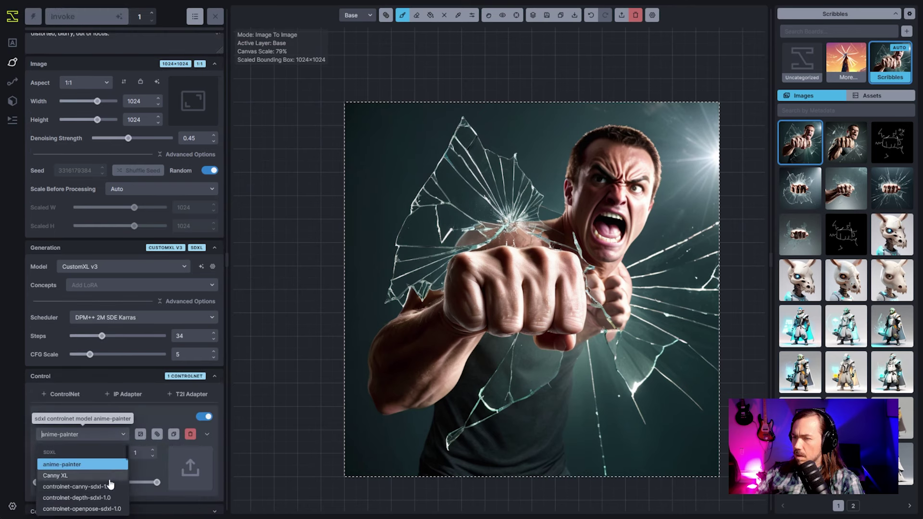
click(99, 465)
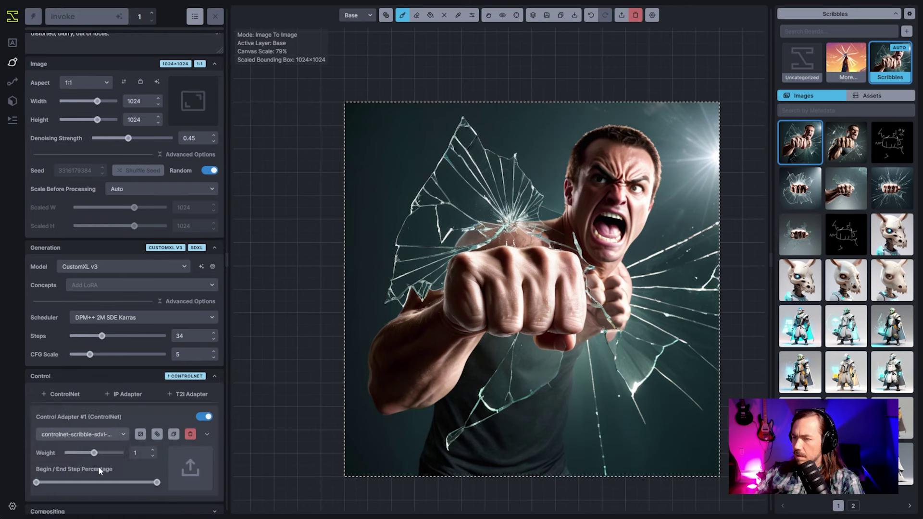
click(140, 434)
scroll(169, 407, down, 2)
click(206, 333)
scroll(213, 336, down, 4)
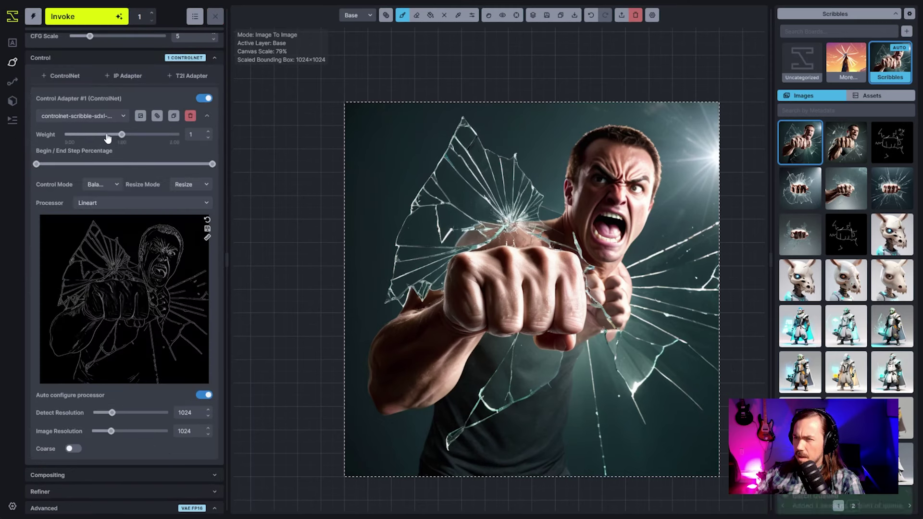
mouse_move(118, 219)
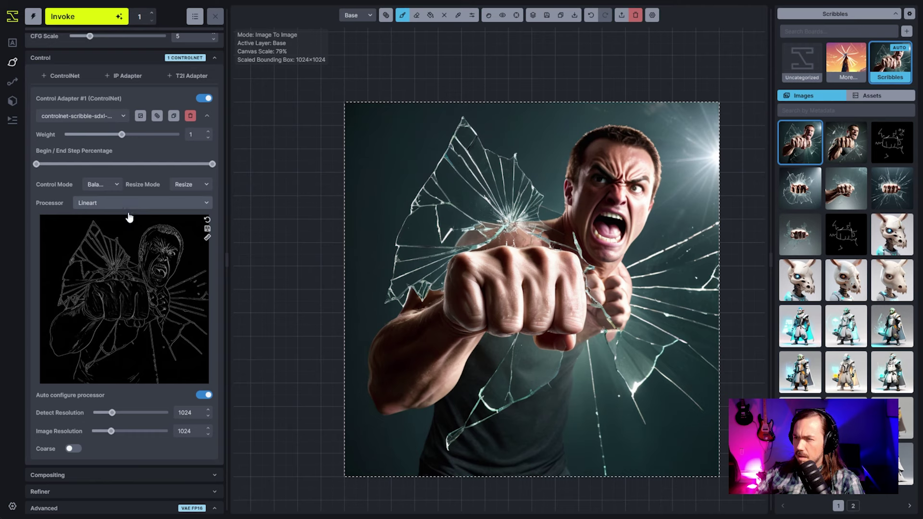
click(97, 135)
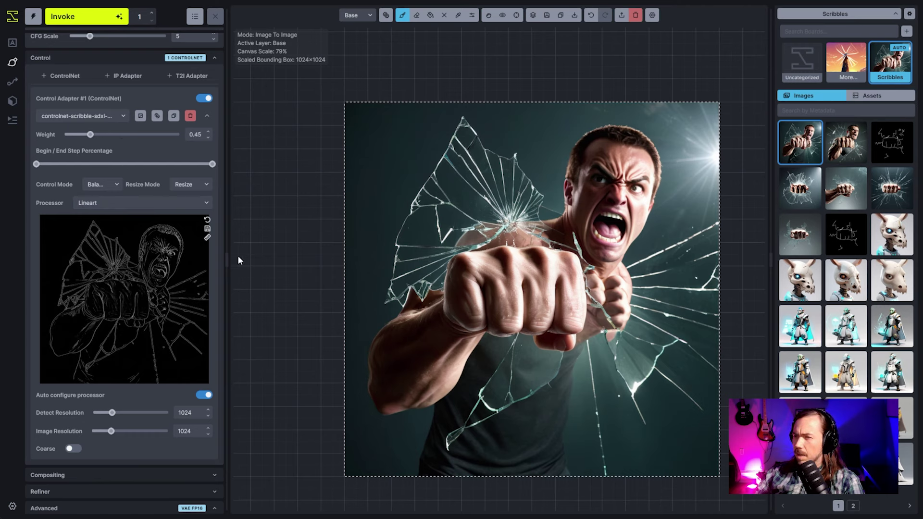
mouse_move(183, 297)
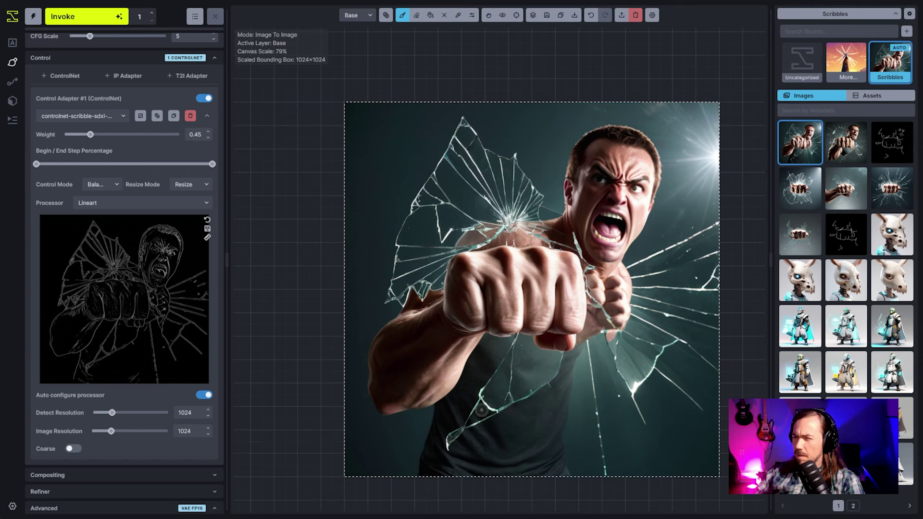
Paint dark grey (RGB 29, 33, 31, alpha 0.58) over the bare shoulder above the fist and mask that area for inpainting.
click(467, 16)
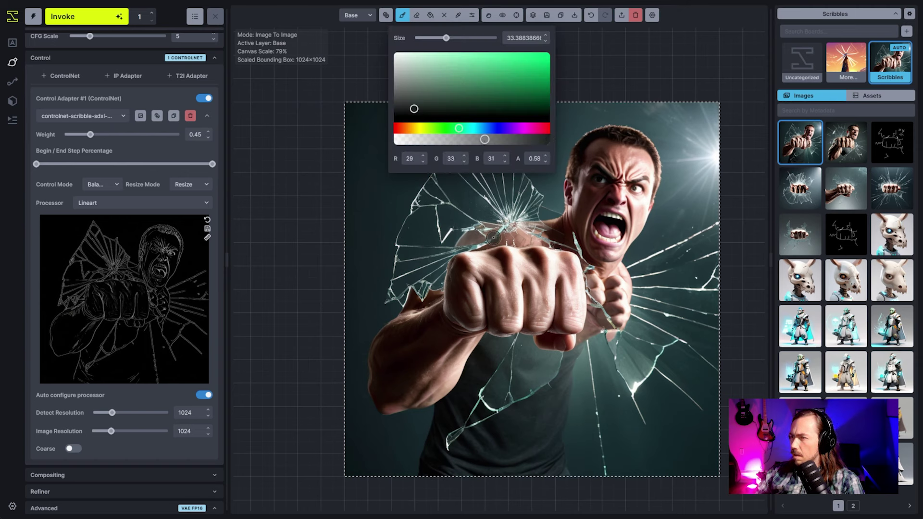
mouse_move(465, 241)
mouse_down()
mouse_move(553, 239)
mouse_move(538, 230)
mouse_move(553, 234)
mouse_move(475, 235)
mouse_move(557, 237)
mouse_move(472, 242)
mouse_up()
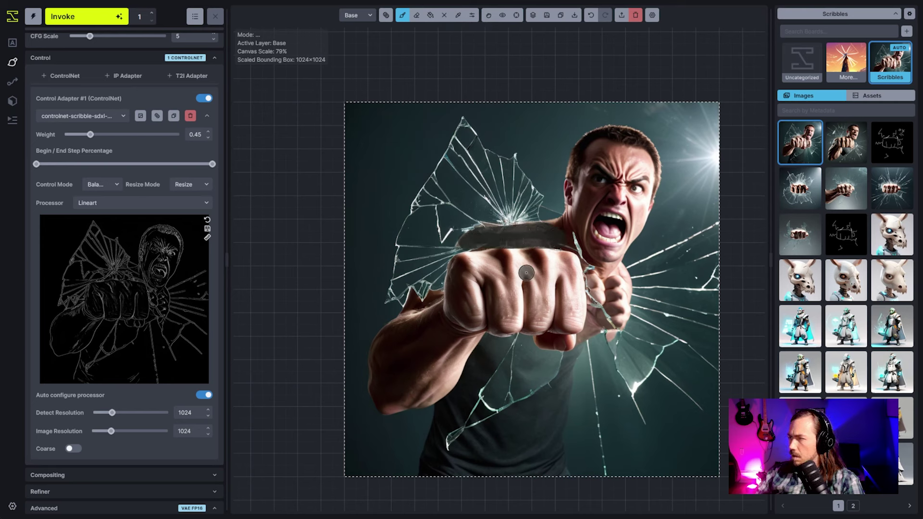
key(q)
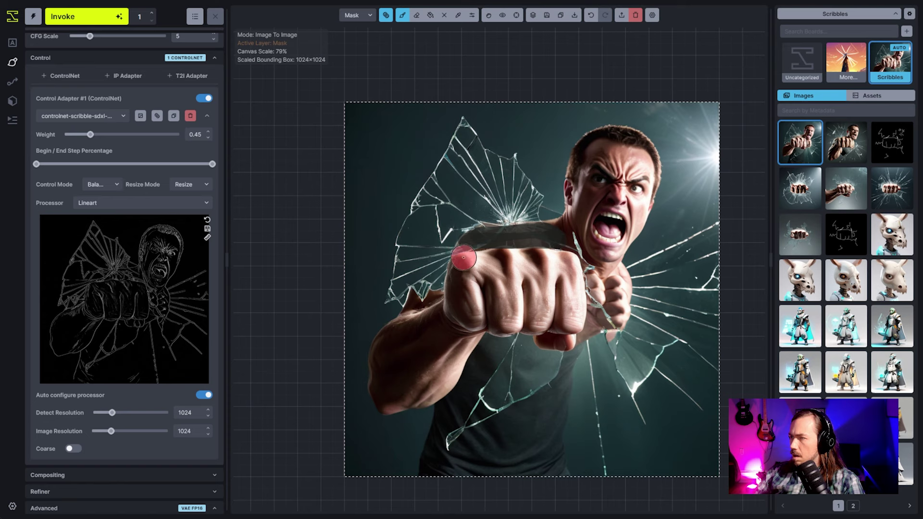
mouse_move(456, 240)
mouse_down()
mouse_move(559, 238)
mouse_move(530, 229)
mouse_move(463, 237)
mouse_up()
Inpaint the masked shoulder twice in succession, accepting each result and switching back to the base layer in between.
click(87, 17)
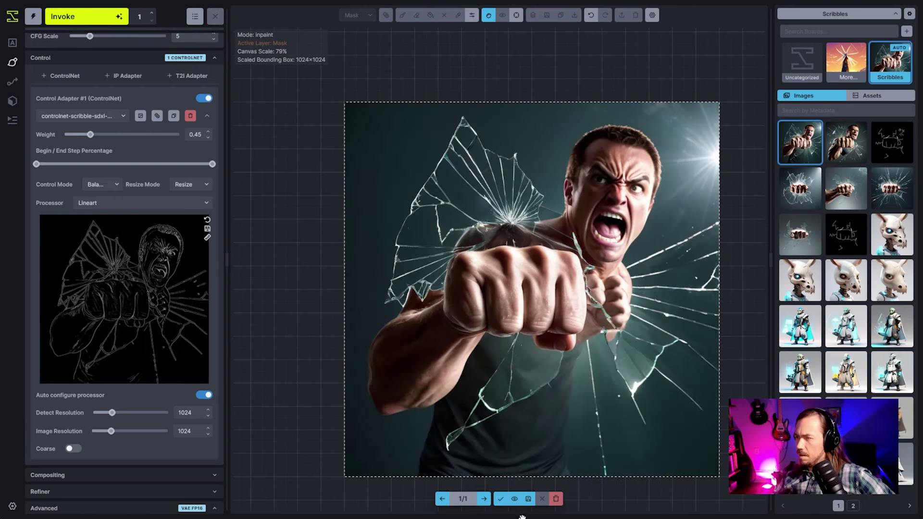
click(500, 498)
key(q)
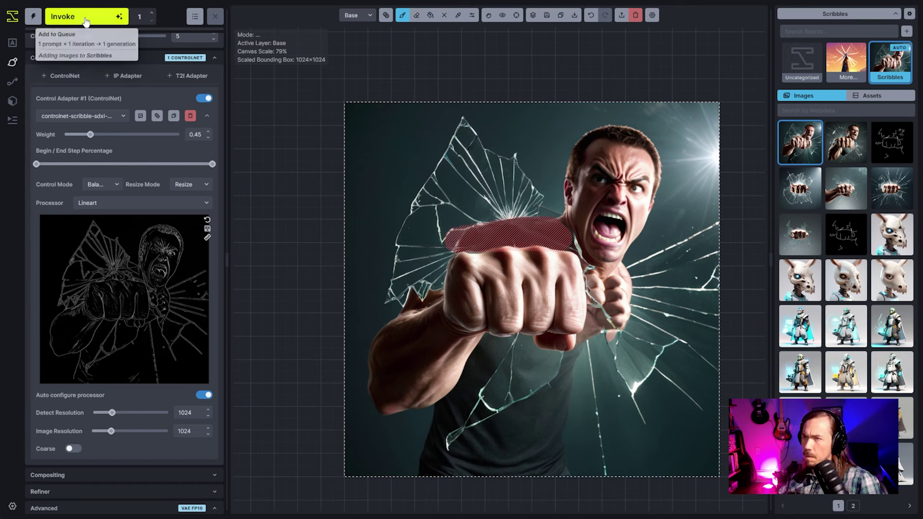
click(67, 16)
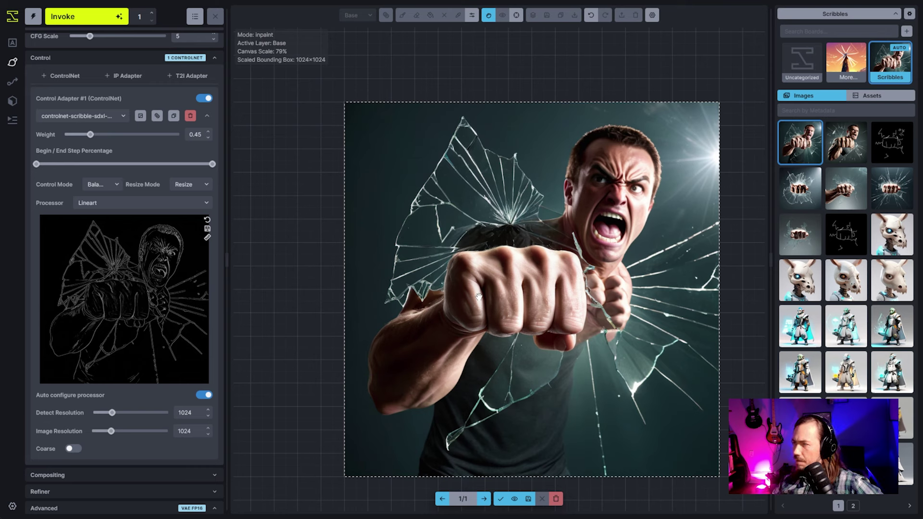
click(500, 499)
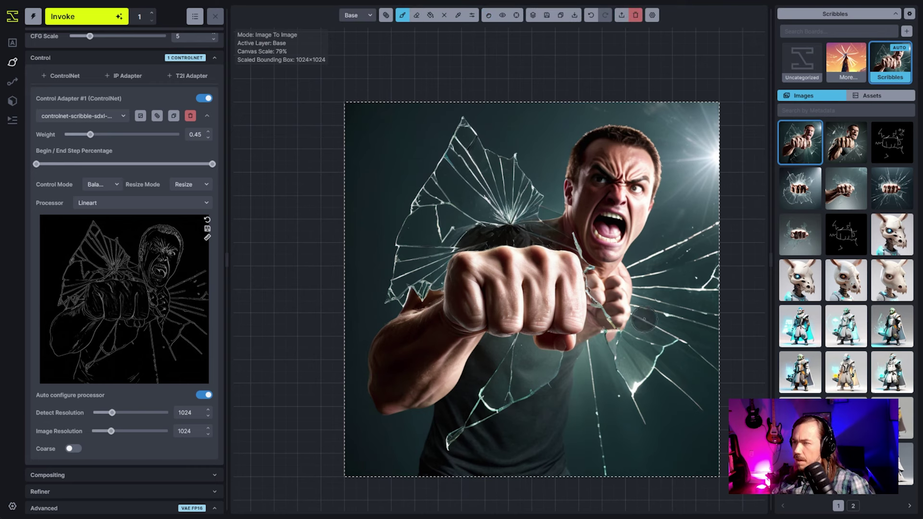
Remove the scribble ControlNet and paint dark grey over the second fist behind the main one, touching up the edge between them.
click(190, 115)
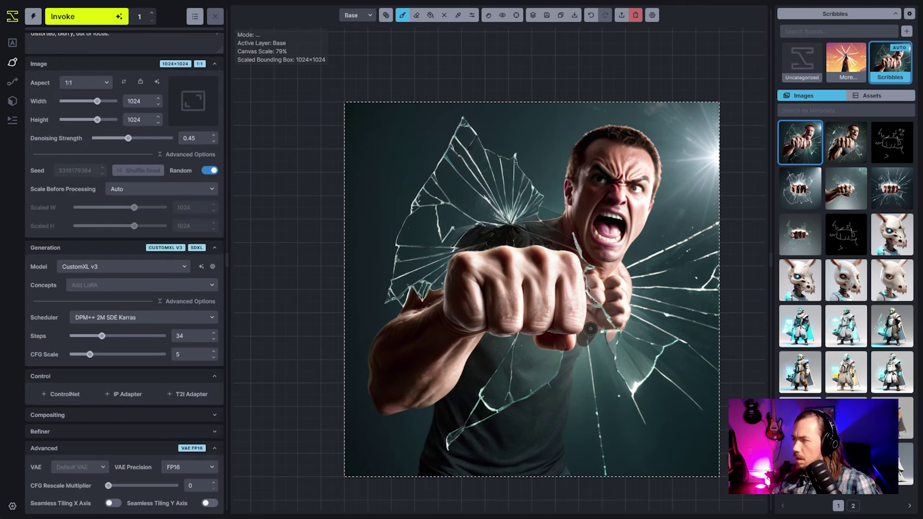
mouse_move(596, 300)
mouse_down()
mouse_move(595, 276)
mouse_move(613, 288)
mouse_move(610, 306)
mouse_move(617, 284)
mouse_move(606, 320)
mouse_move(623, 292)
mouse_move(617, 315)
mouse_move(618, 283)
mouse_move(599, 304)
mouse_move(592, 274)
mouse_move(590, 356)
mouse_move(585, 323)
mouse_up()
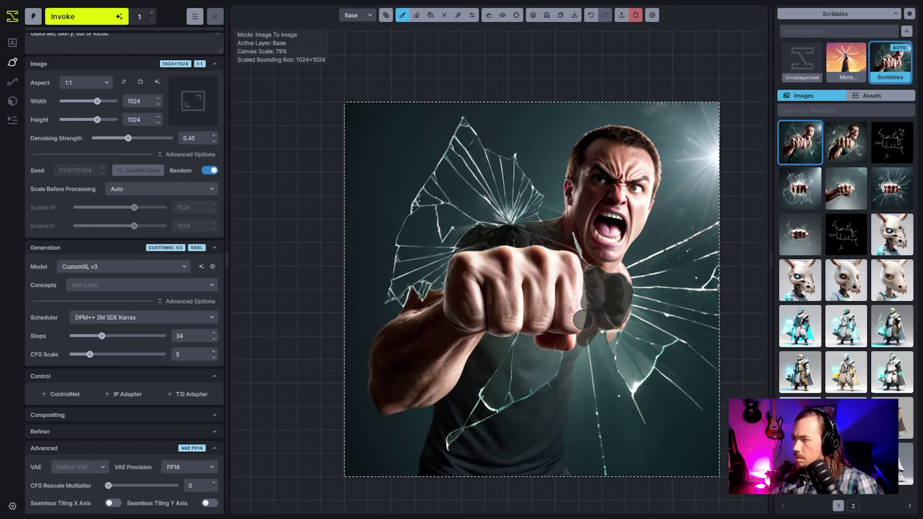
alt+click(582, 308)
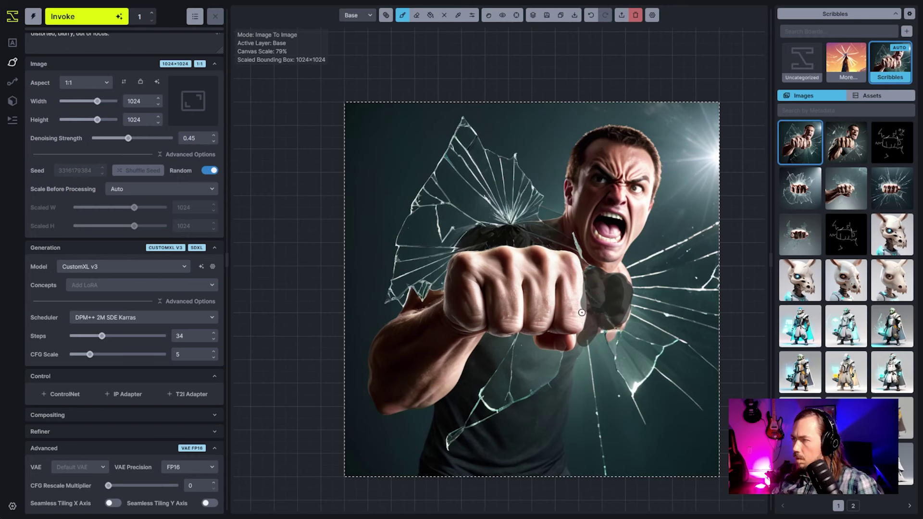
mouse_move(581, 312)
mouse_down()
mouse_move(581, 281)
mouse_move(590, 331)
mouse_move(600, 325)
mouse_move(591, 293)
mouse_up()
Mask the painted-over second fist and the adjoining edge of the main fist, inpaint the area and accept the result.
key(q)
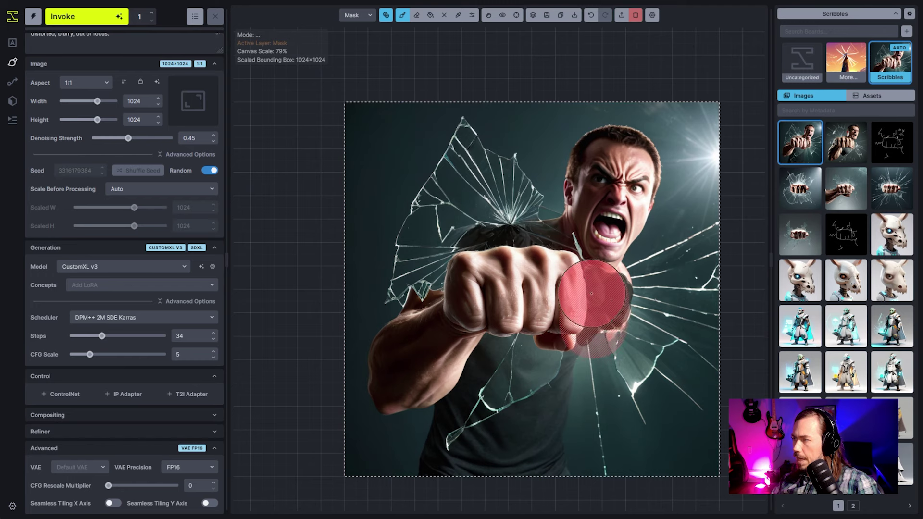
scroll(144, 245, up, 2)
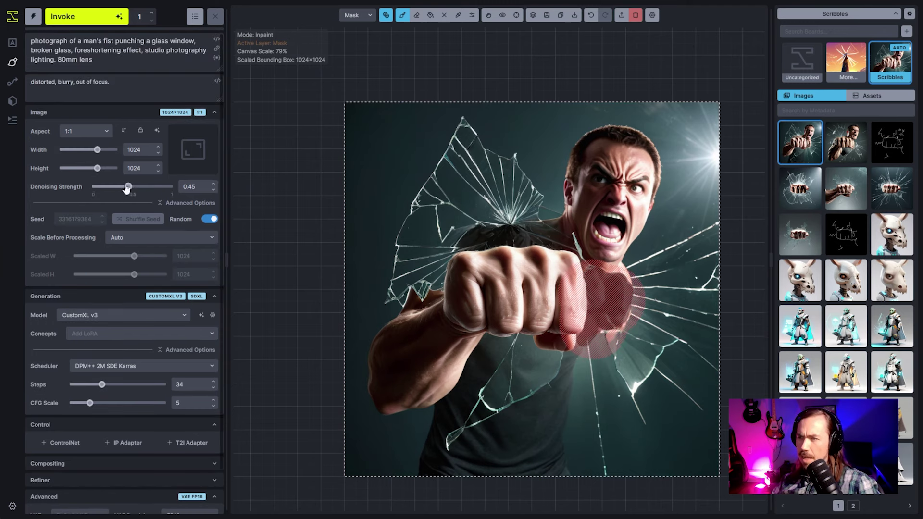
click(70, 18)
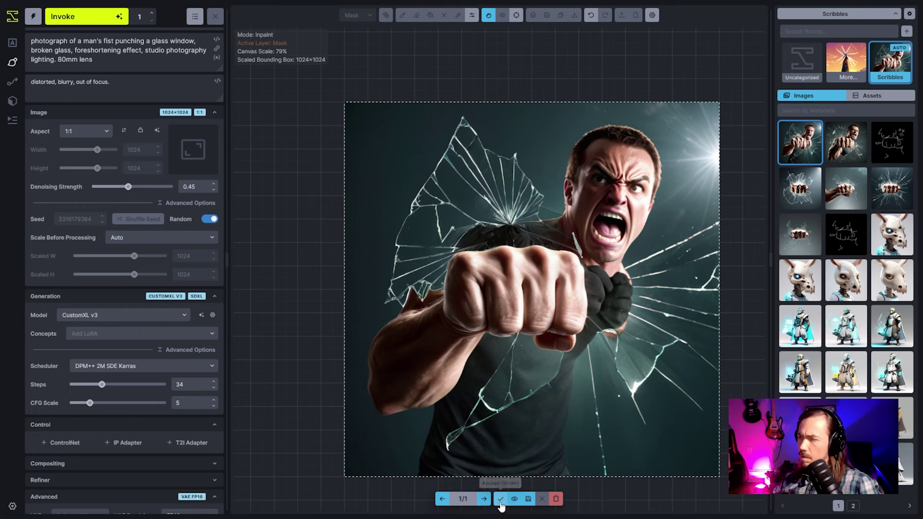
click(500, 500)
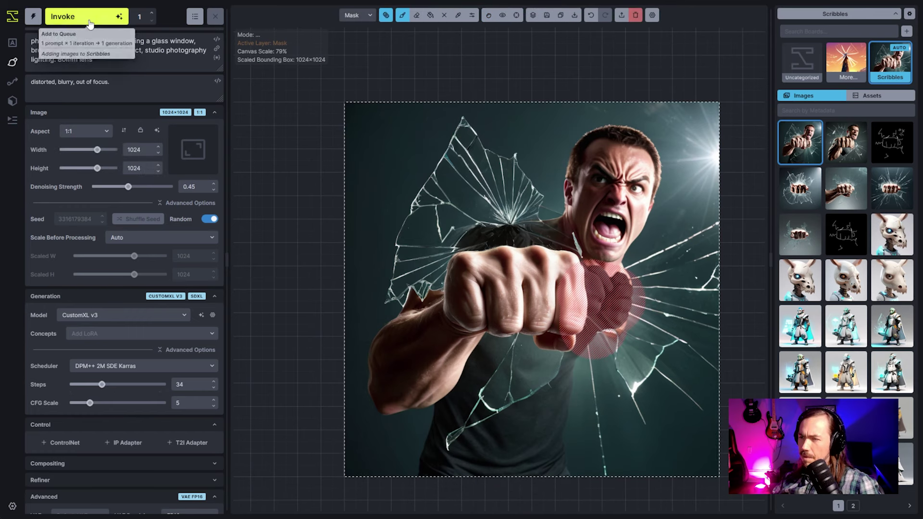
Run another inpaint on the masked area beside the main fist and accept the result.
key(ctrl+Return)
scroll(172, 338, down, 1)
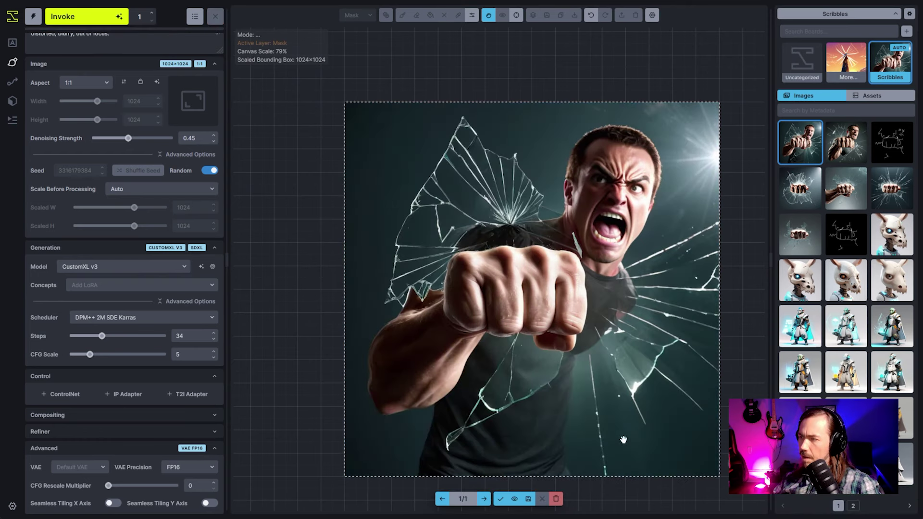
click(500, 499)
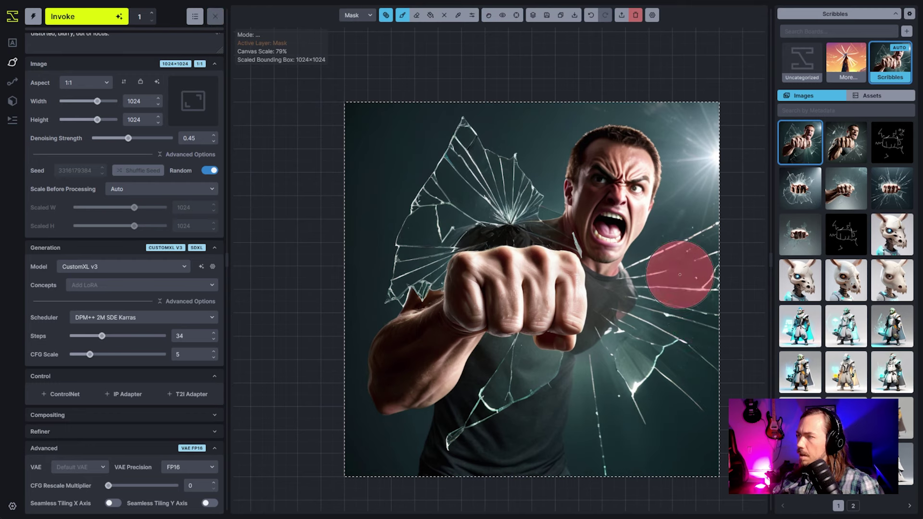
Shrink the bounding box to 512 × 512, place it around the man's head and mask his face for inpainting.
key(v)
drag(344, 477, 526, 293)
drag(582, 285, 559, 298)
key(b)
mouse_move(616, 231)
mouse_down()
mouse_move(596, 240)
mouse_move(589, 187)
mouse_move(625, 158)
mouse_move(618, 228)
mouse_move(620, 192)
mouse_move(601, 217)
mouse_move(606, 163)
mouse_move(596, 202)
mouse_up()
Inpaint the masked face at 0.45 denoising strength and accept the result.
scroll(166, 212, up, 1)
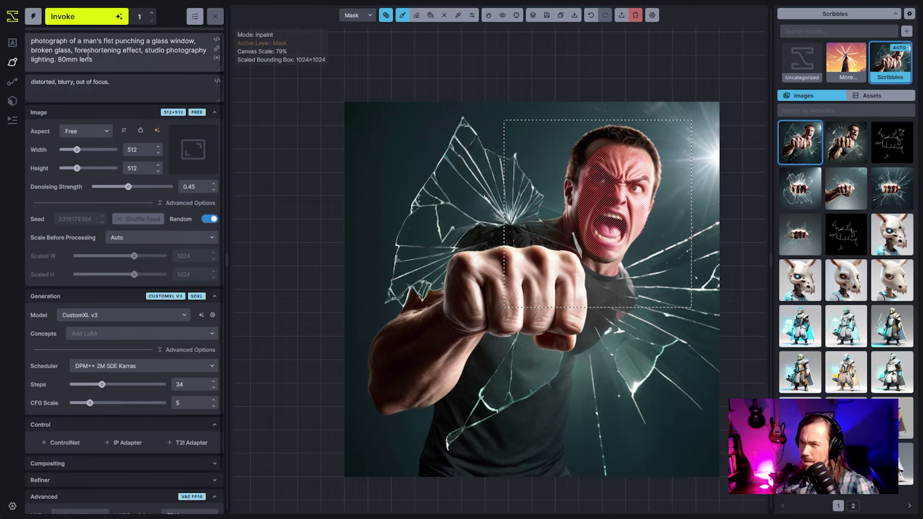
click(85, 20)
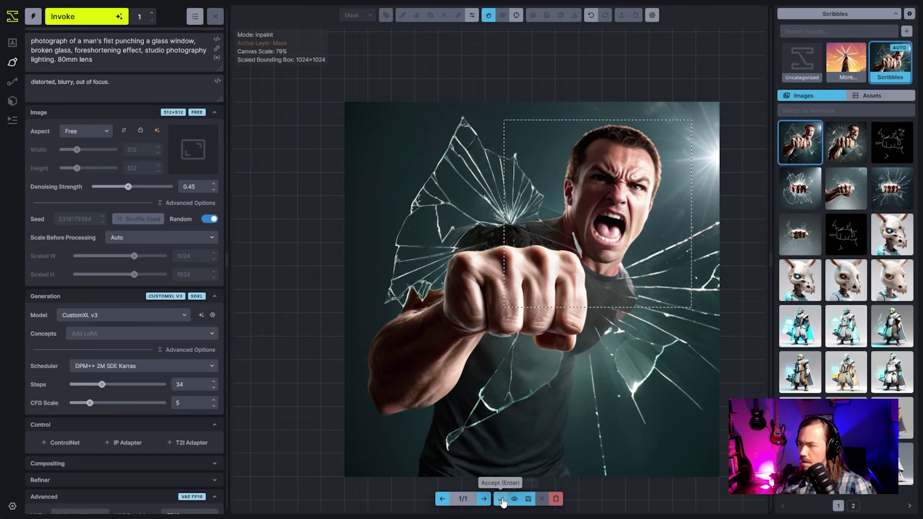
click(500, 498)
Enlarge the bounding box to 960 × 960 over most of the picture and save the canvas to the gallery.
scroll(608, 413, down, 2)
key(v)
mouse_move(608, 413)
mouse_down()
mouse_move(618, 464)
mouse_move(604, 401)
mouse_up()
mouse_move(625, 335)
mouse_down()
mouse_move(661, 446)
mouse_move(522, 339)
mouse_move(644, 425)
mouse_move(648, 444)
mouse_move(658, 367)
mouse_up()
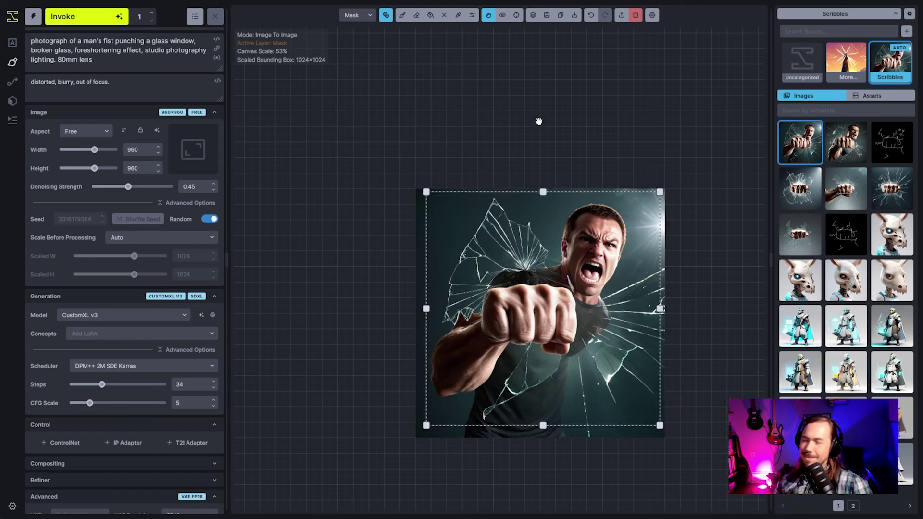
click(551, 15)
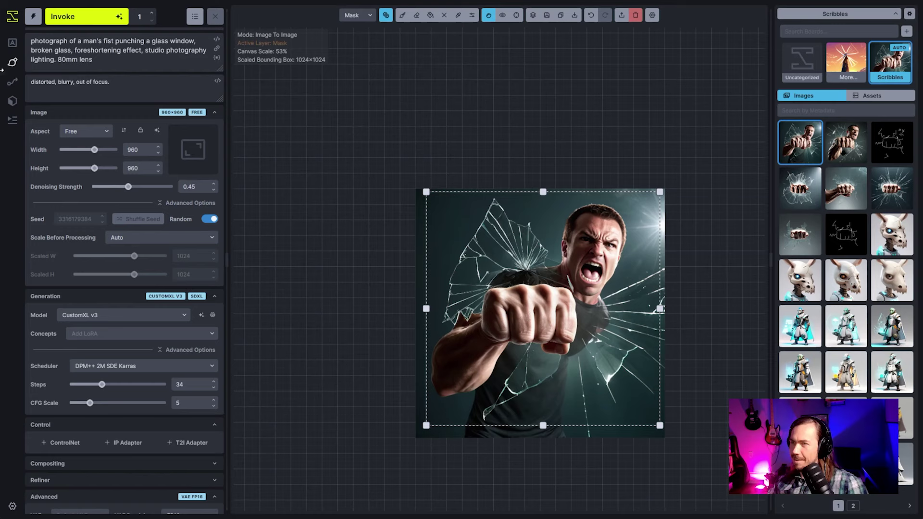
Compare the newly saved punching man image with the scribble in the slider view, then exit the comparison.
click(12, 43)
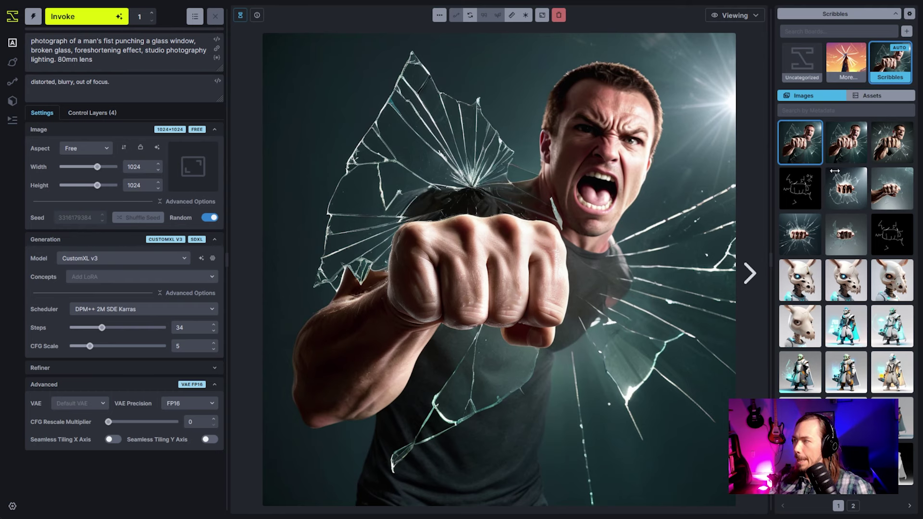
shift+click(800, 188)
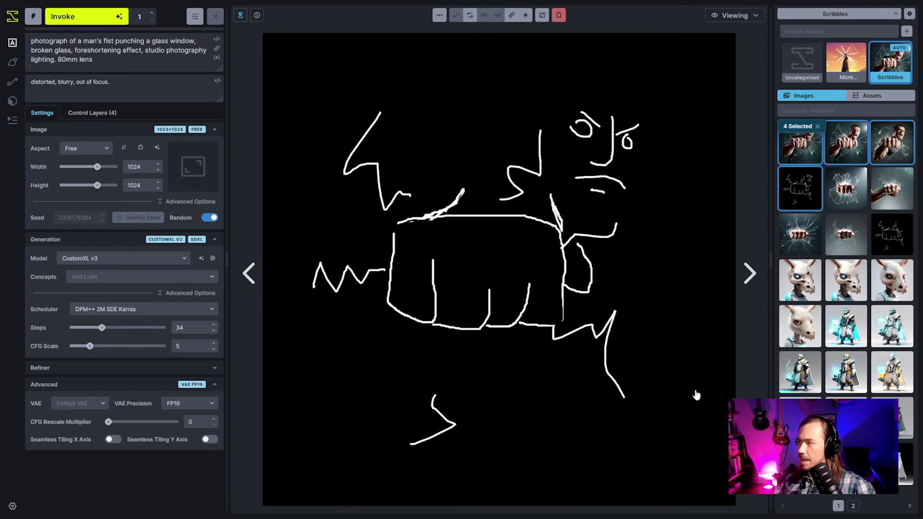
click(802, 155)
alt+click(805, 182)
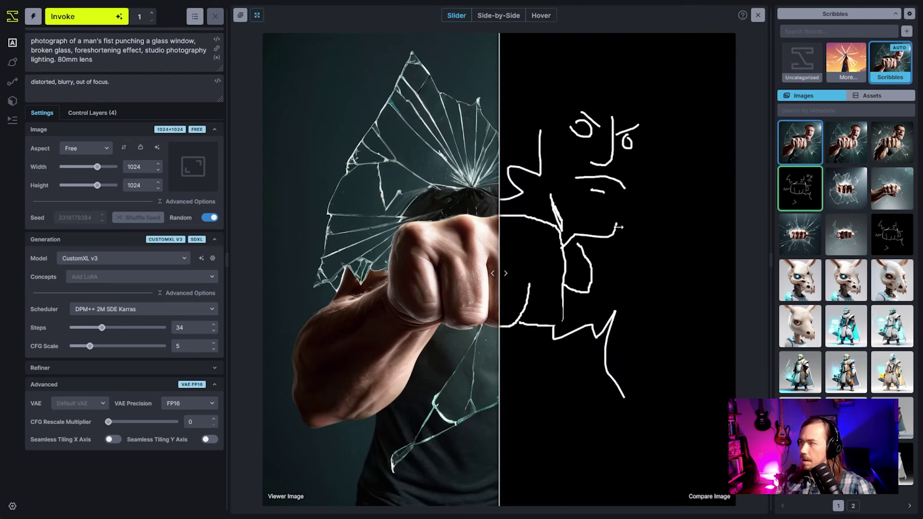
mouse_move(503, 244)
mouse_down()
mouse_move(686, 242)
mouse_move(389, 423)
mouse_move(686, 265)
mouse_move(269, 267)
mouse_move(818, 262)
mouse_move(333, 306)
mouse_up()
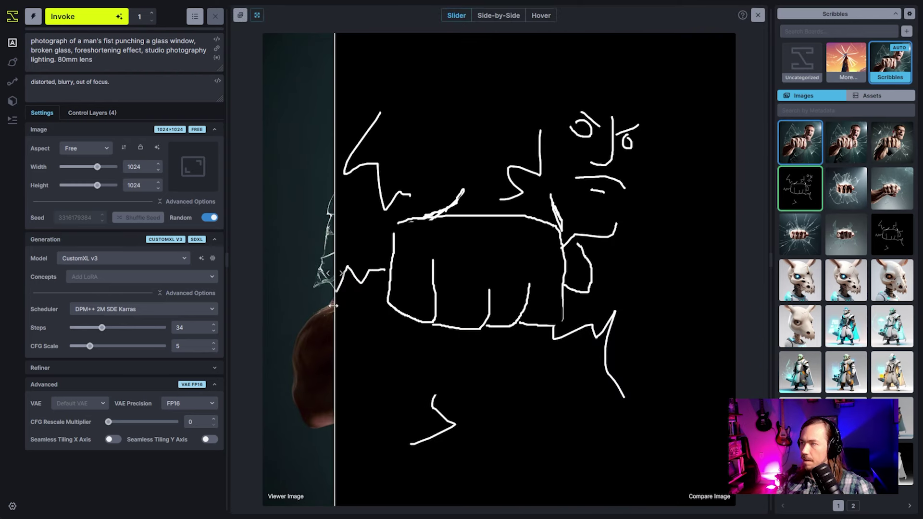
mouse_move(401, 226)
mouse_down()
mouse_move(741, 254)
mouse_move(344, 273)
mouse_move(726, 262)
mouse_move(426, 291)
mouse_move(707, 294)
mouse_move(289, 273)
mouse_move(721, 297)
mouse_up()
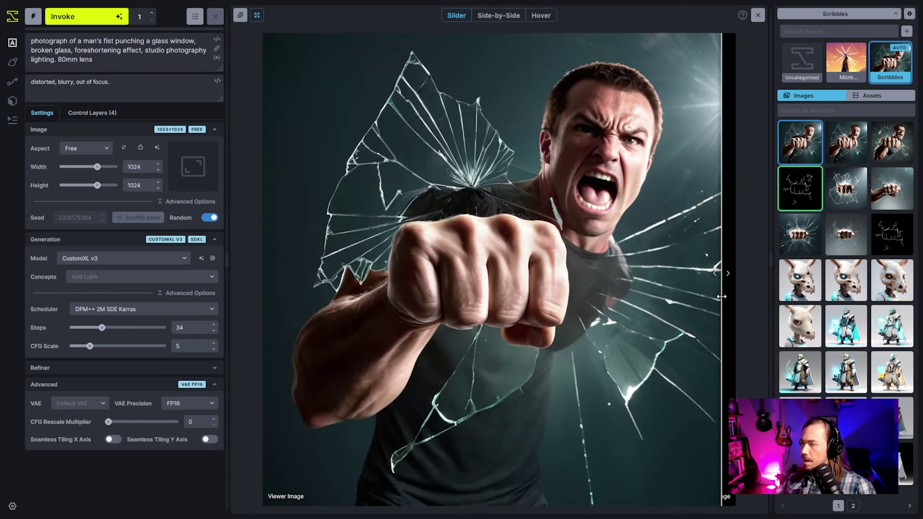
click(757, 15)
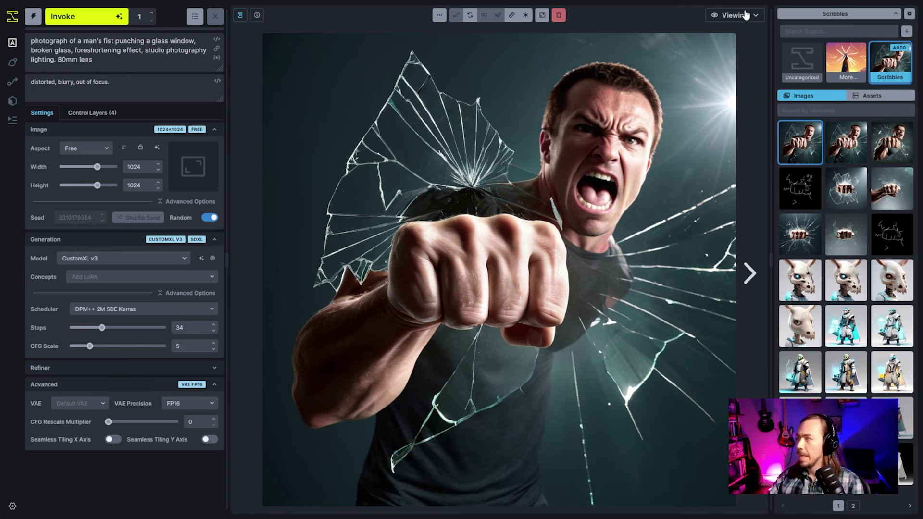
Reopen the slider comparison against the scribble, examine how the fist, glass and face follow its lines, and close it.
alt+click(800, 192)
mouse_move(521, 260)
mouse_down()
mouse_move(688, 273)
mouse_move(461, 257)
mouse_up()
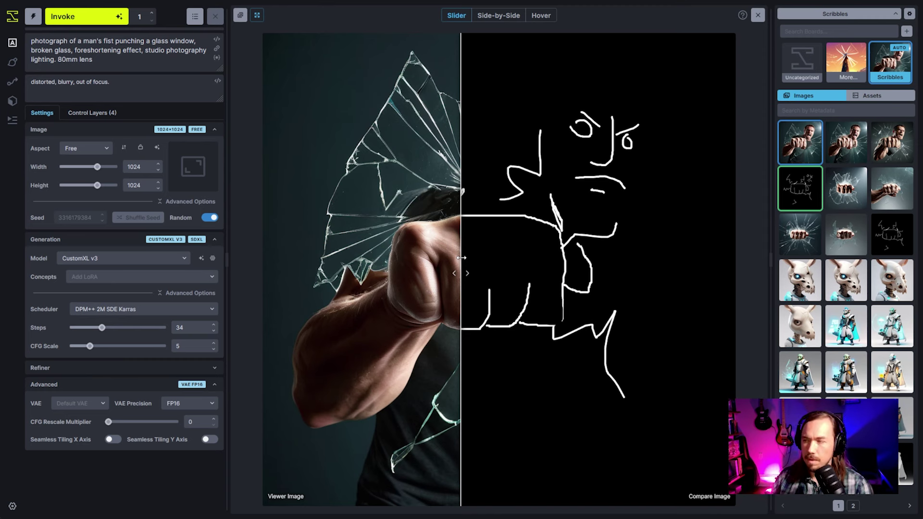
drag(460, 310, 356, 315)
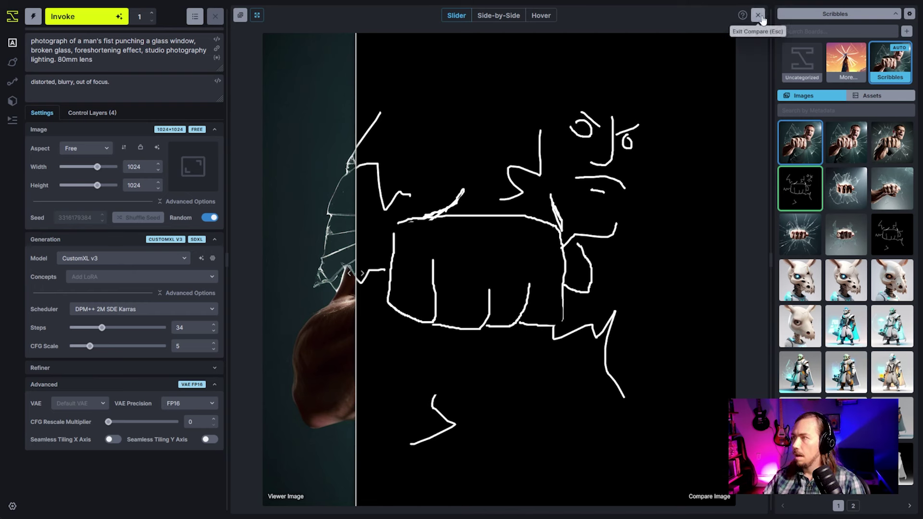
mouse_move(342, 210)
mouse_down()
mouse_move(599, 210)
mouse_move(339, 210)
mouse_move(469, 202)
mouse_move(312, 210)
mouse_up()
mouse_move(343, 244)
mouse_down()
mouse_move(529, 250)
mouse_move(353, 313)
mouse_move(695, 337)
mouse_move(609, 358)
mouse_move(635, 383)
mouse_move(678, 380)
mouse_move(636, 358)
mouse_move(387, 288)
mouse_move(402, 309)
mouse_move(604, 316)
mouse_move(423, 288)
mouse_up()
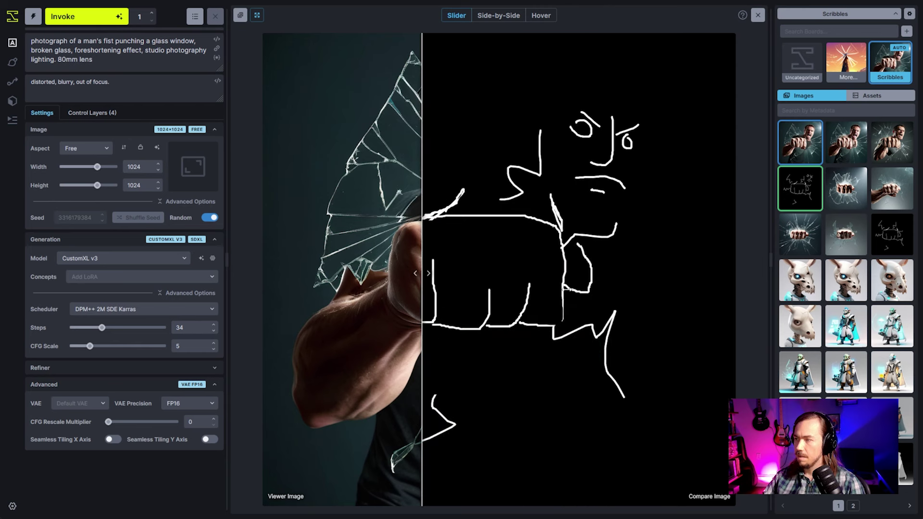
drag(432, 302, 610, 311)
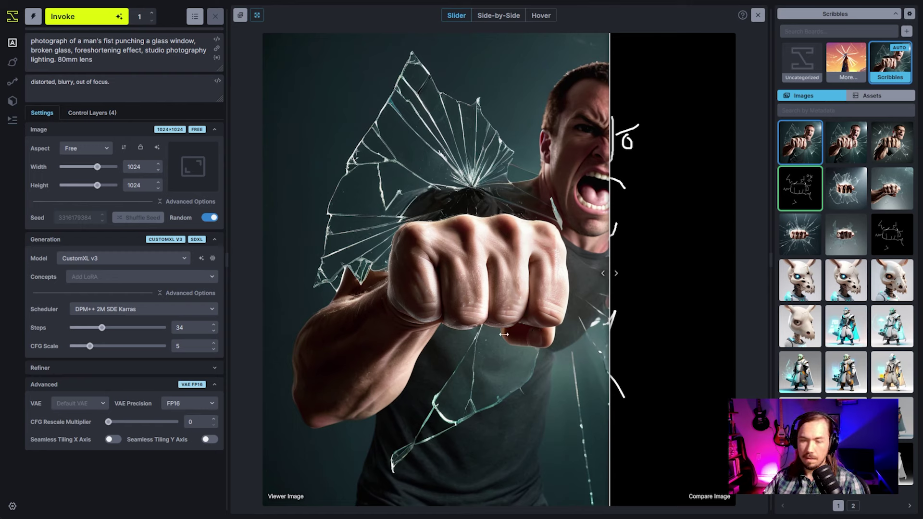
drag(618, 359, 591, 356)
drag(520, 355, 520, 356)
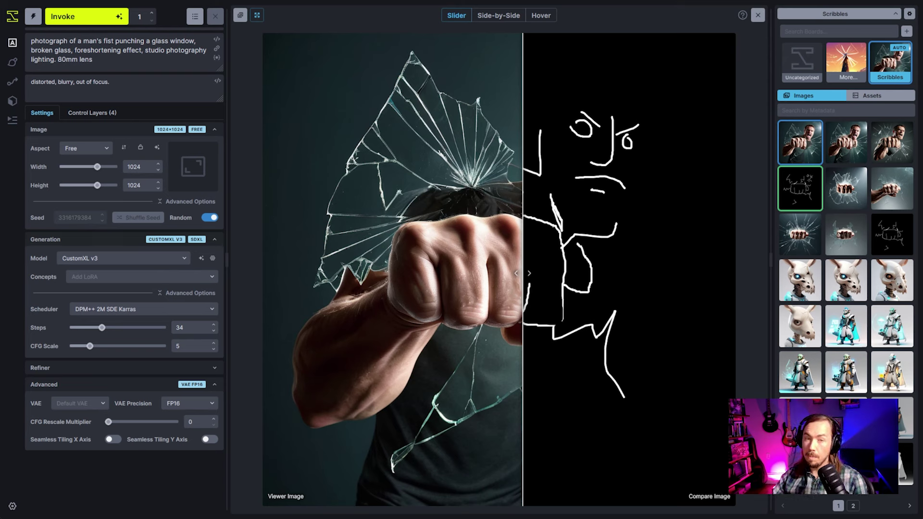
mouse_move(523, 273)
mouse_down()
mouse_move(458, 237)
mouse_move(390, 231)
mouse_up()
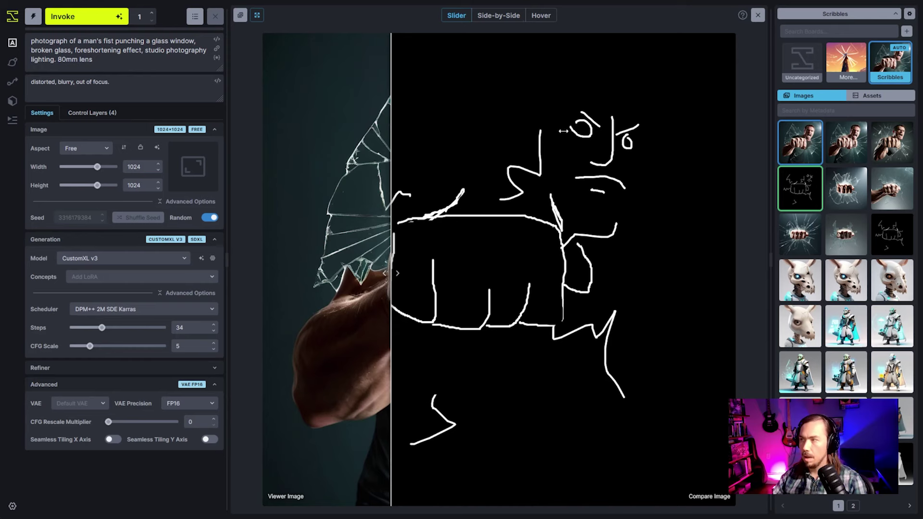
click(757, 15)
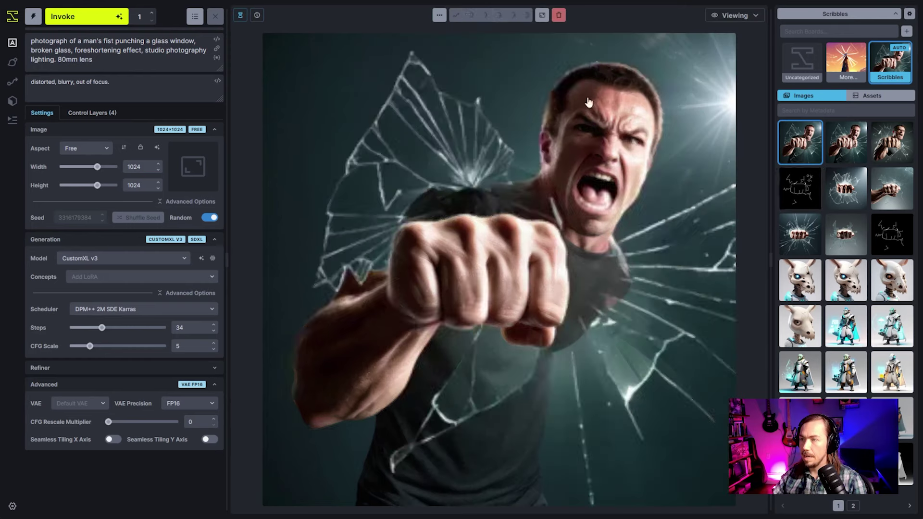
Change the global control adapter's model to controlnet-openpose-sdxl-1.0 and use the finished punching man image as its control image.
click(91, 113)
click(113, 364)
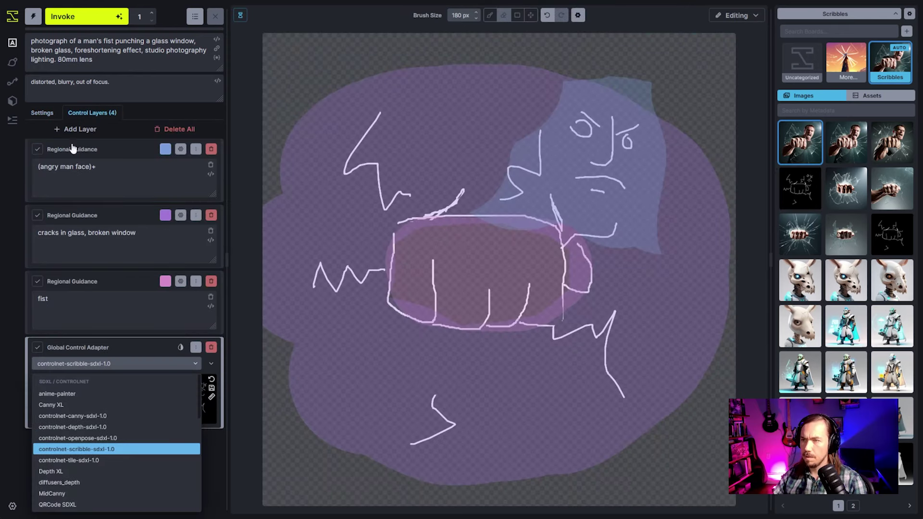
click(77, 438)
key(ctrl+Return)
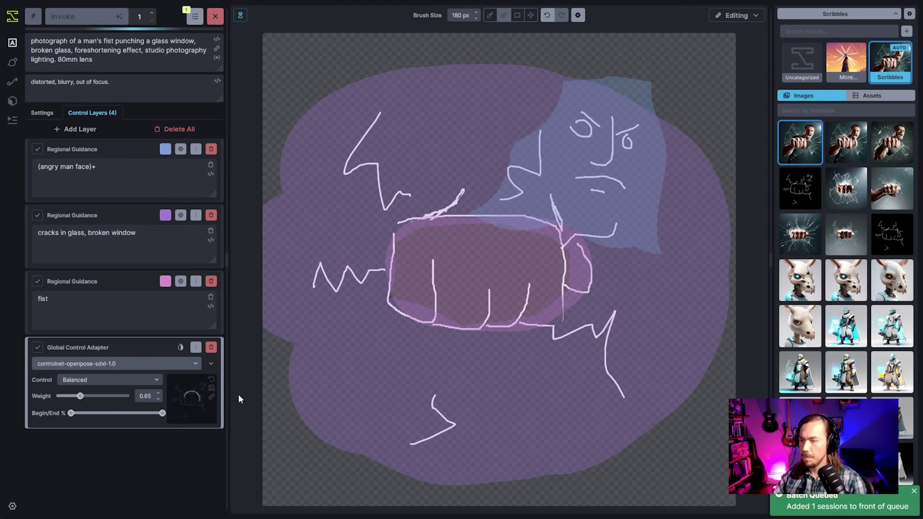
drag(800, 172, 192, 399)
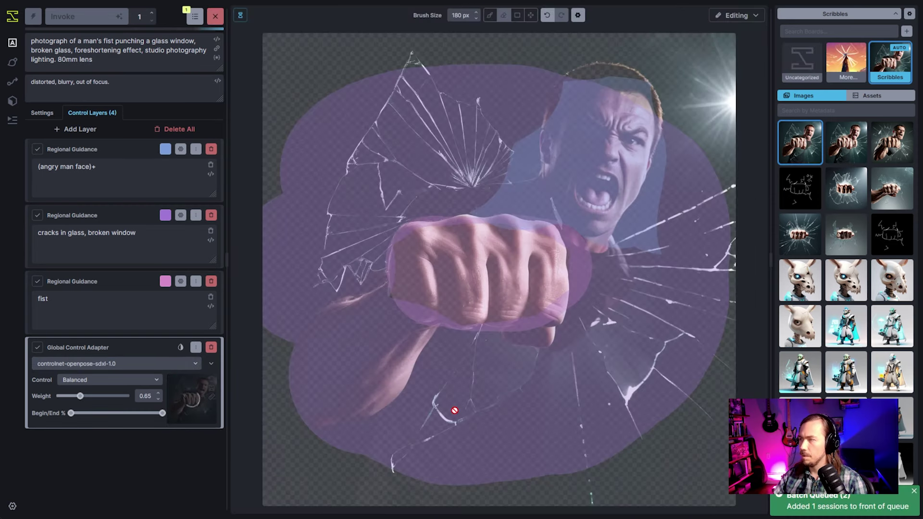
Delete the three regional guidance layers for the face, the cracked glass and the fist.
click(212, 150)
click(212, 150)
click(212, 150)
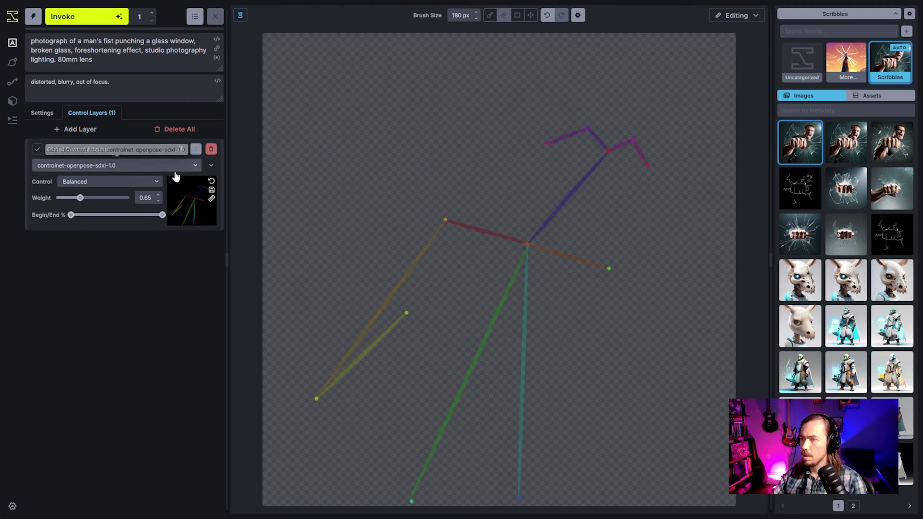
Save the adapter's extracted pose image to the gallery and display it in the large image viewer.
click(211, 189)
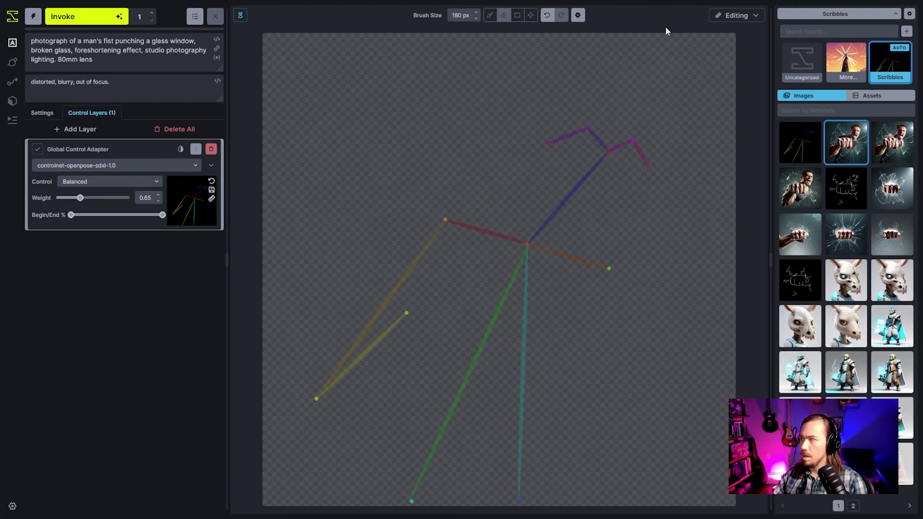
click(737, 15)
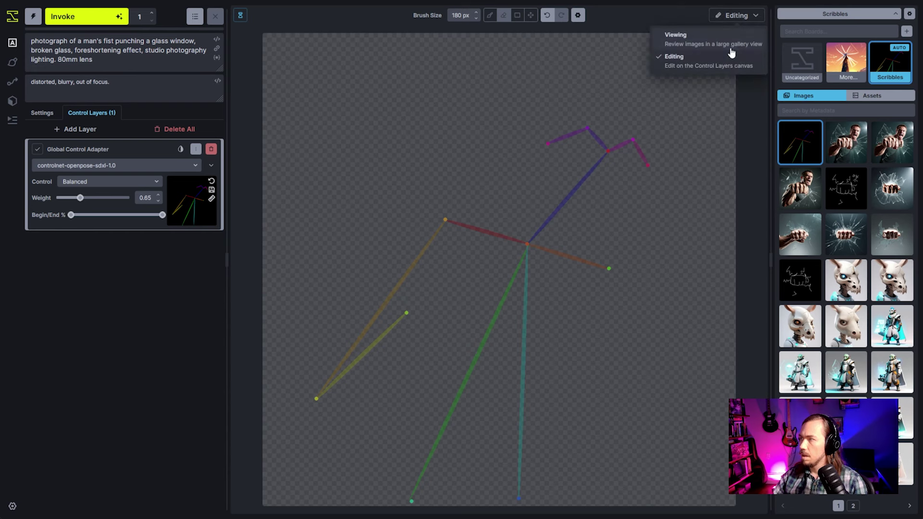
click(675, 36)
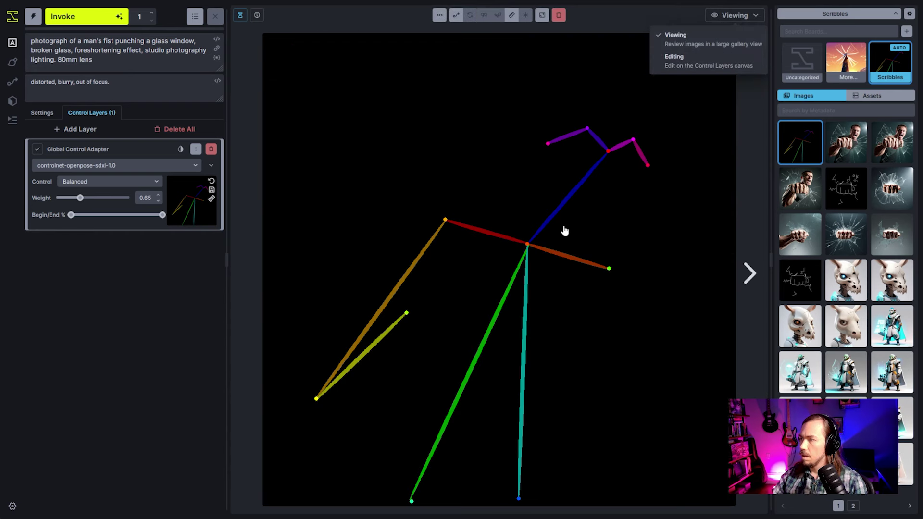
click(622, 287)
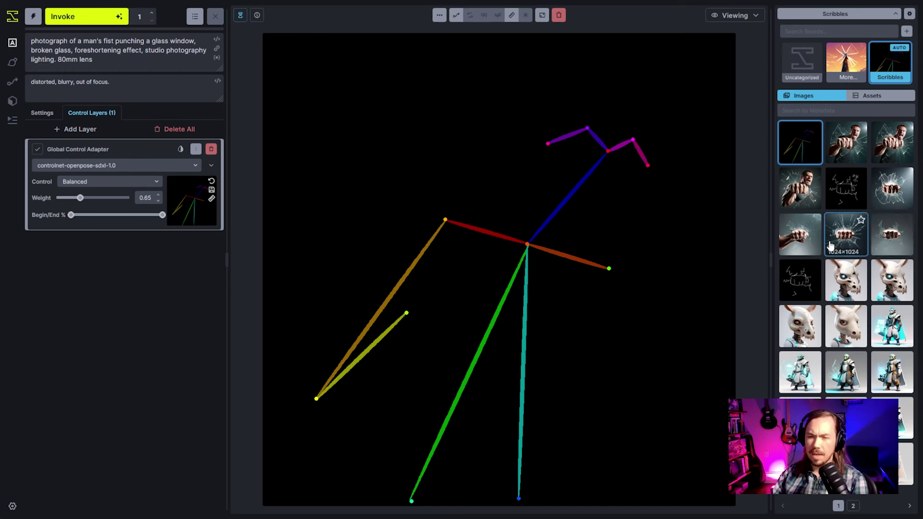
Search the gallery images' metadata for "skull" and clear the search.
click(836, 111)
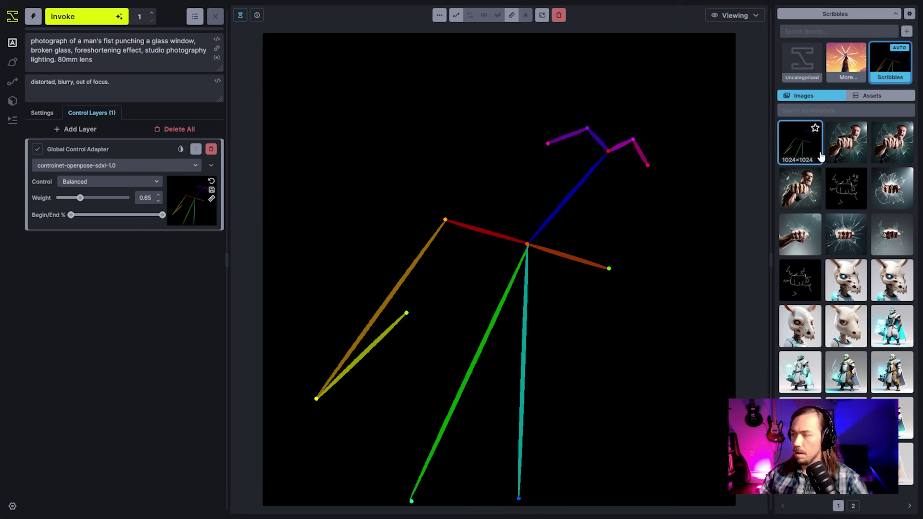
text(skull)
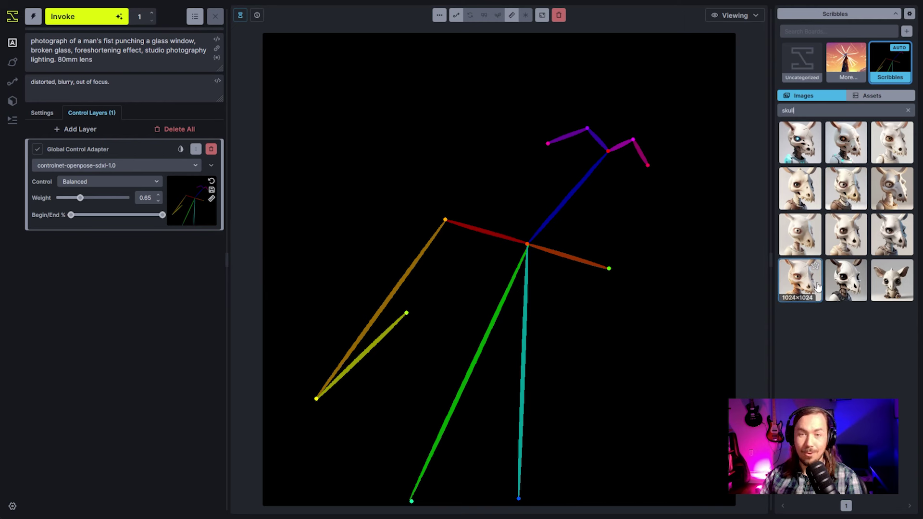
double_click(803, 109)
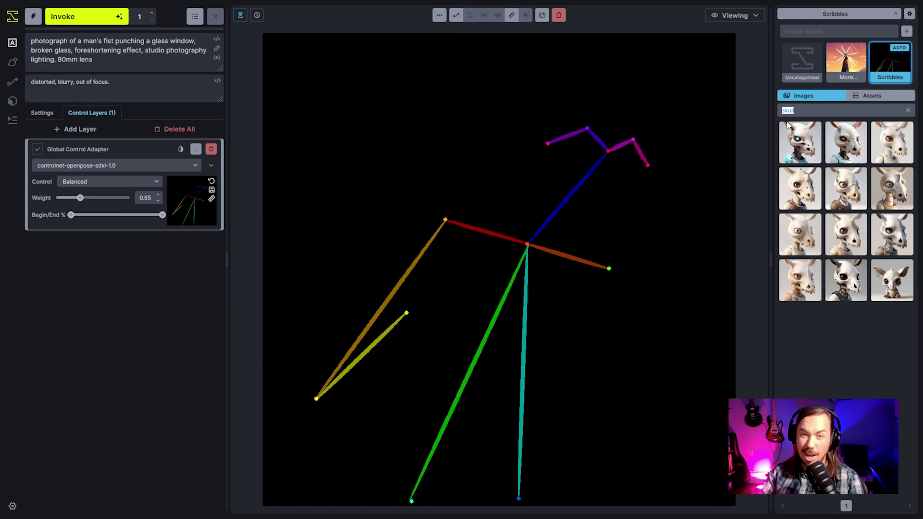
key(BackSpace)
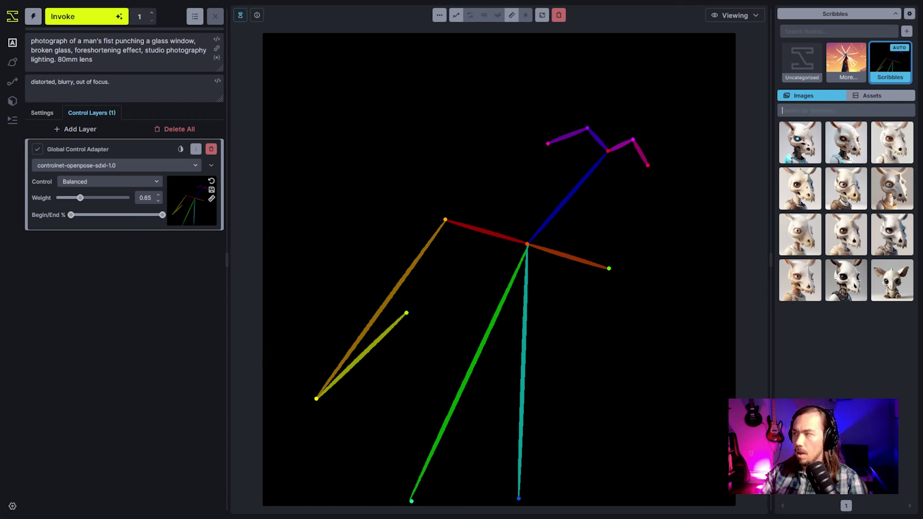